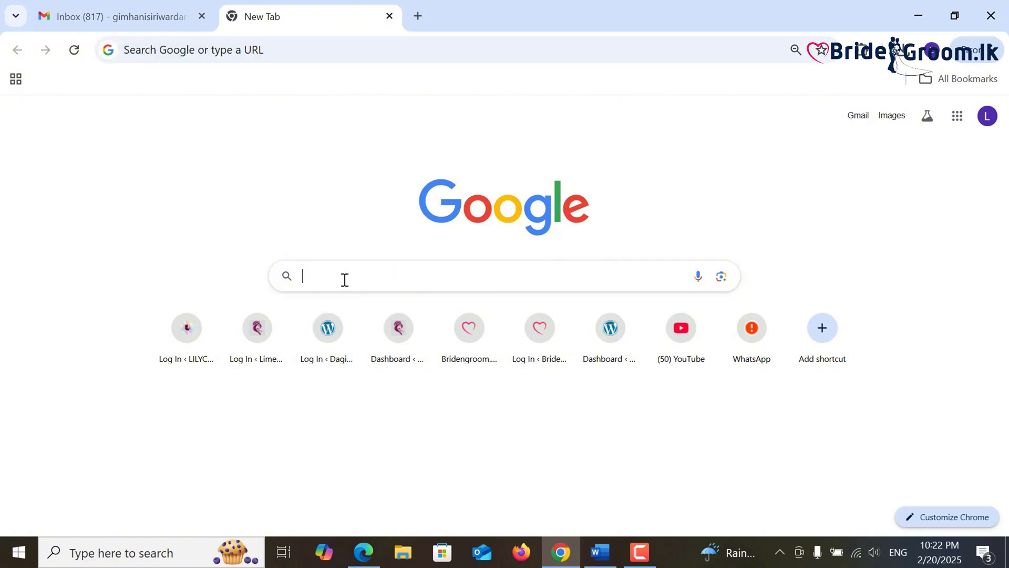
# - Search Google for 'bridengroom.lk' and open the Bridengroom.lk homepage from the results
pyautogui.write('b')
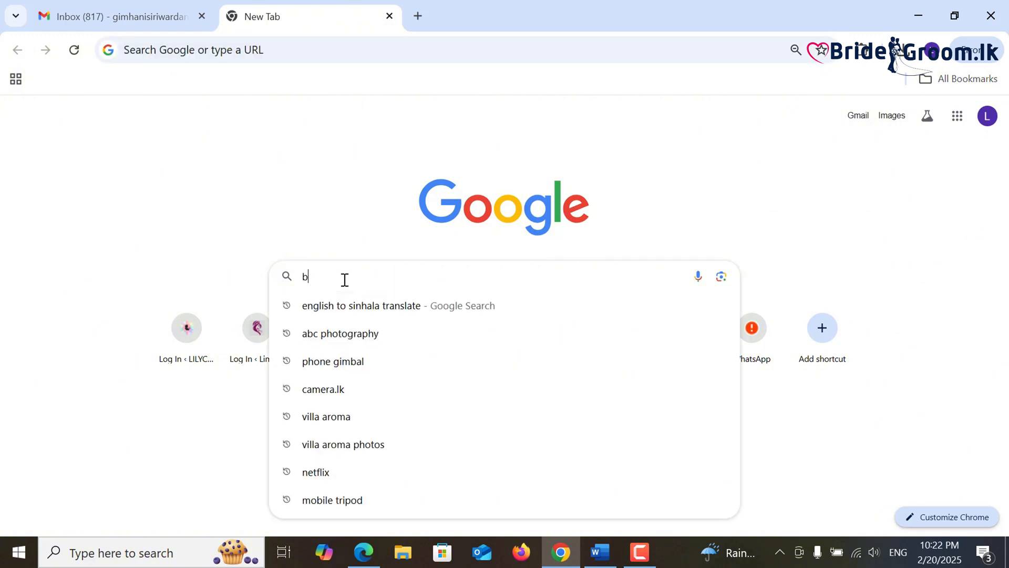
pyautogui.write('ridengroom.lk')
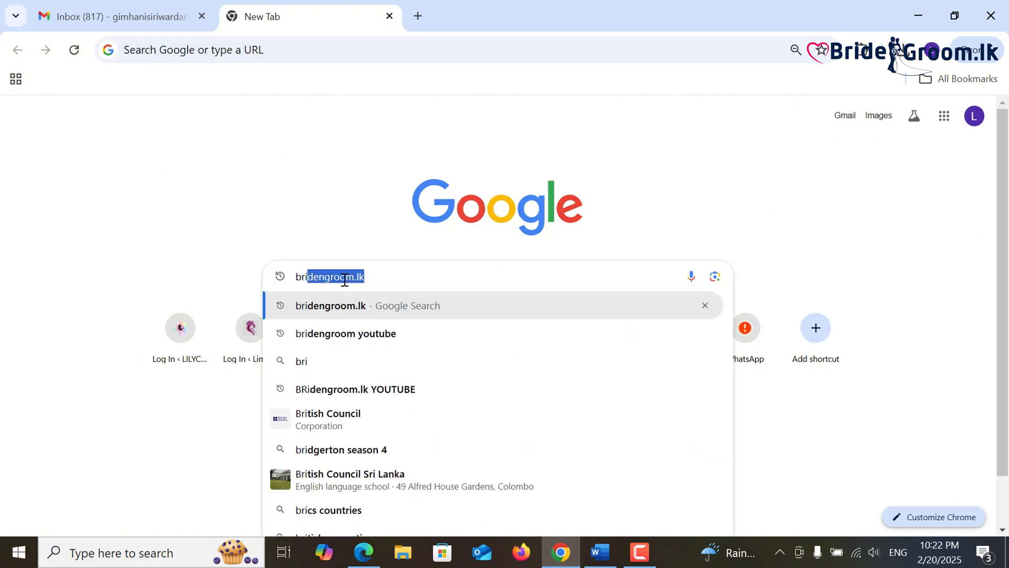
pyautogui.click(341, 313)
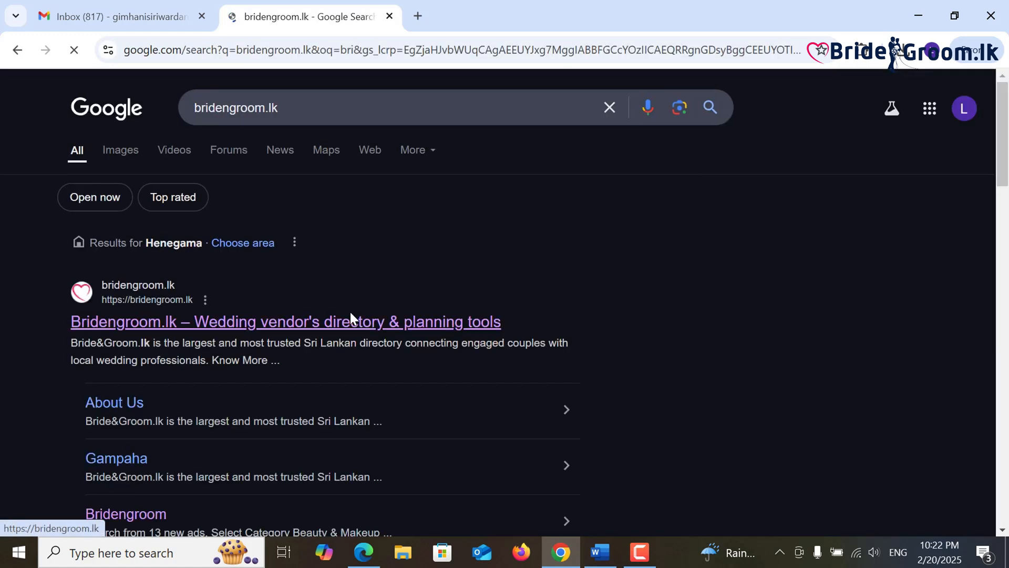
pyautogui.scroll(-1, 349, 294)
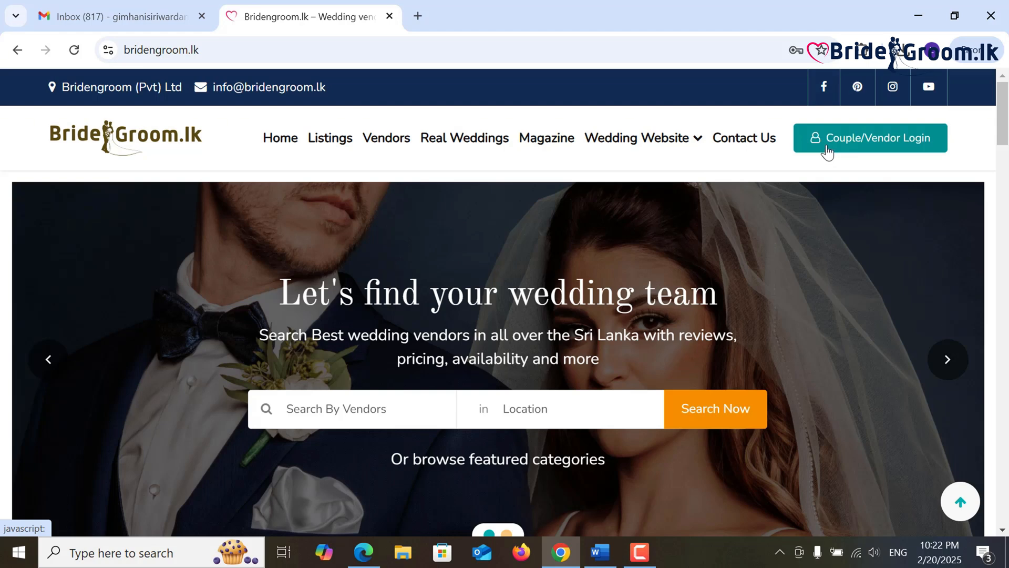
# - Open the vendor sign-up form via Vendor login and Join now, clearing the autofilled login details
pyautogui.click(827, 151)
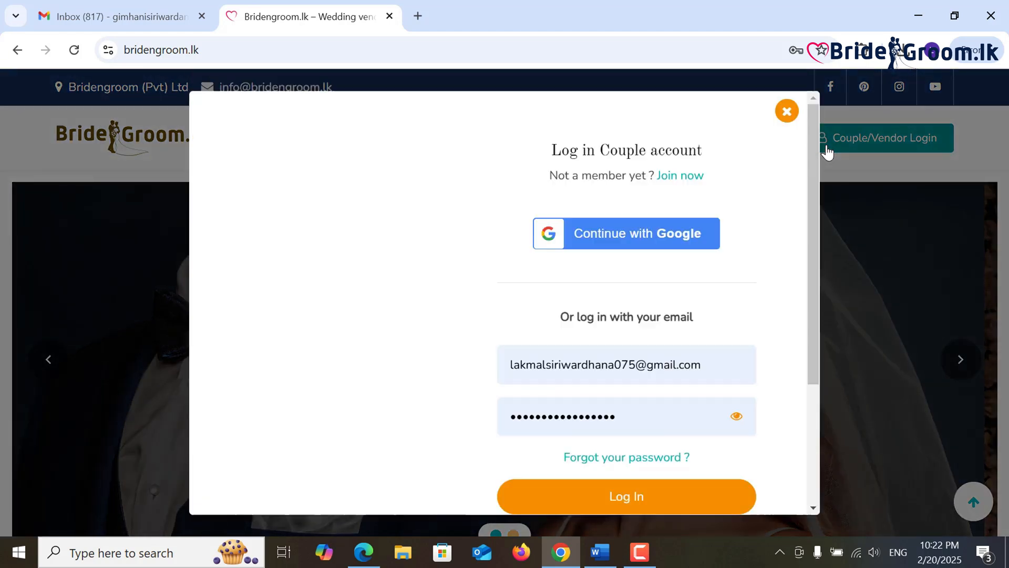
pyautogui.scroll(-3, 686, 270)
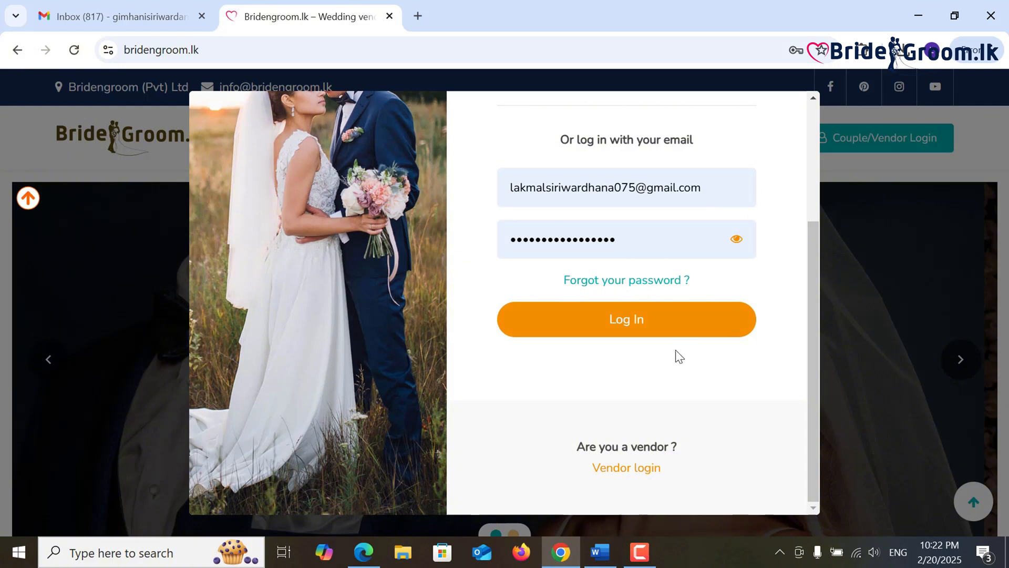
pyautogui.click(629, 470)
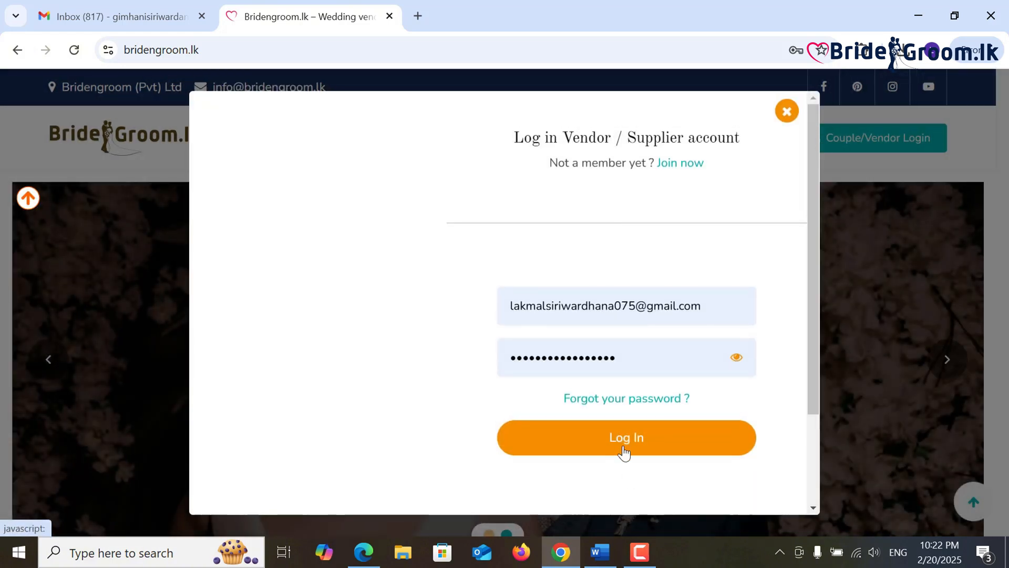
pyautogui.scroll(-1, 620, 342)
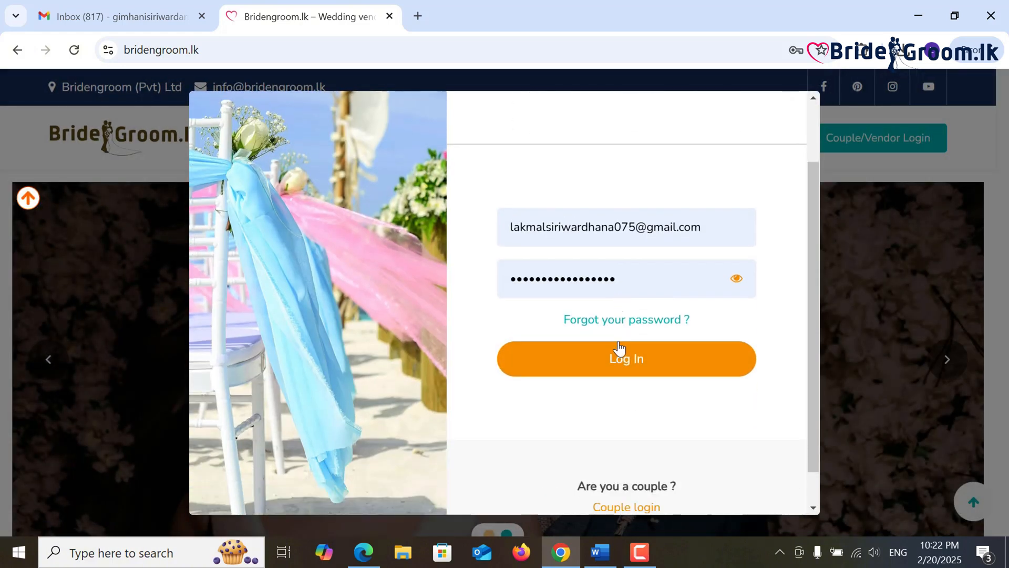
pyautogui.scroll(1, 620, 346)
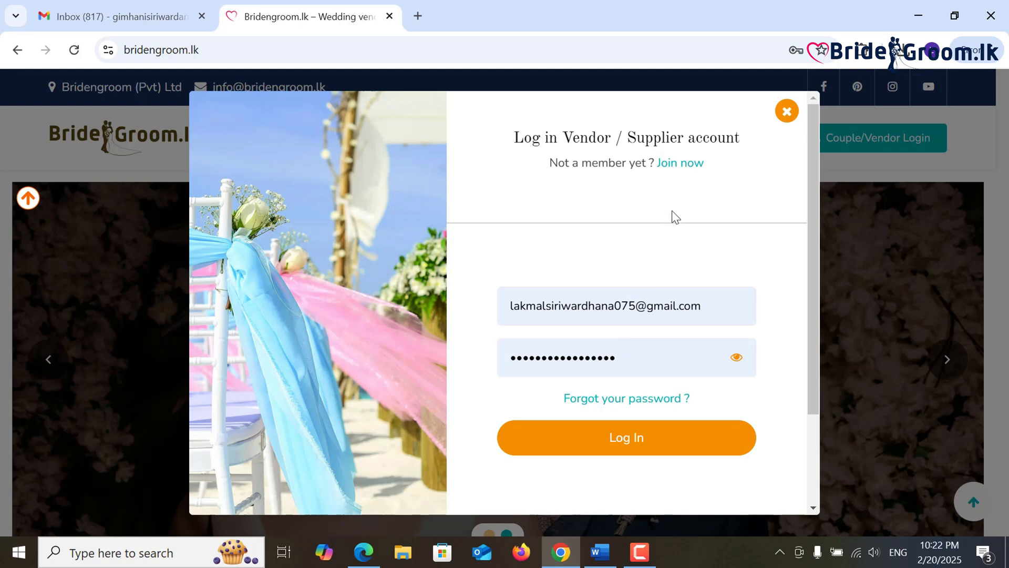
pyautogui.click(686, 165)
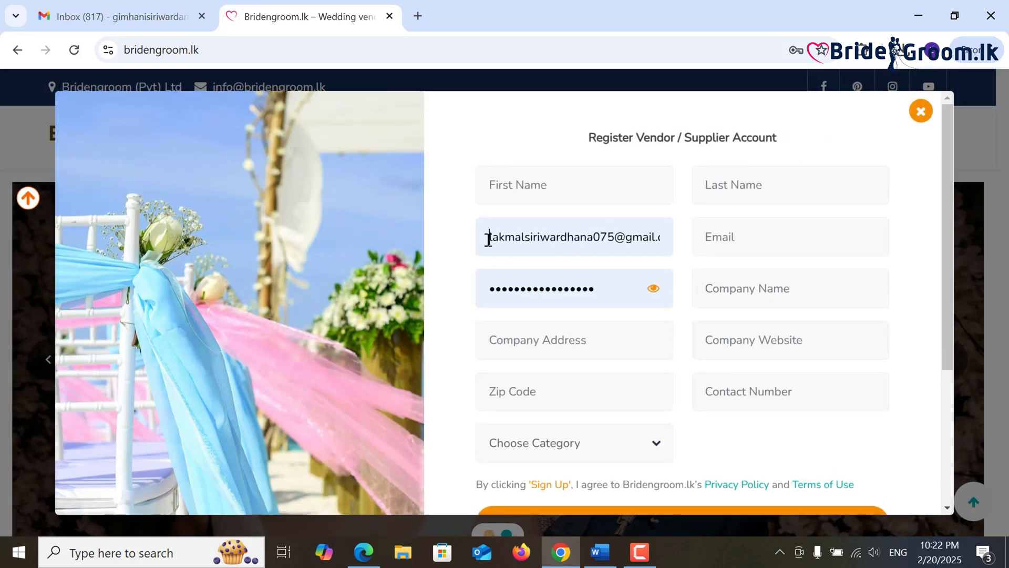
pyautogui.moveTo(489, 239); pyautogui.dragTo(672, 240)
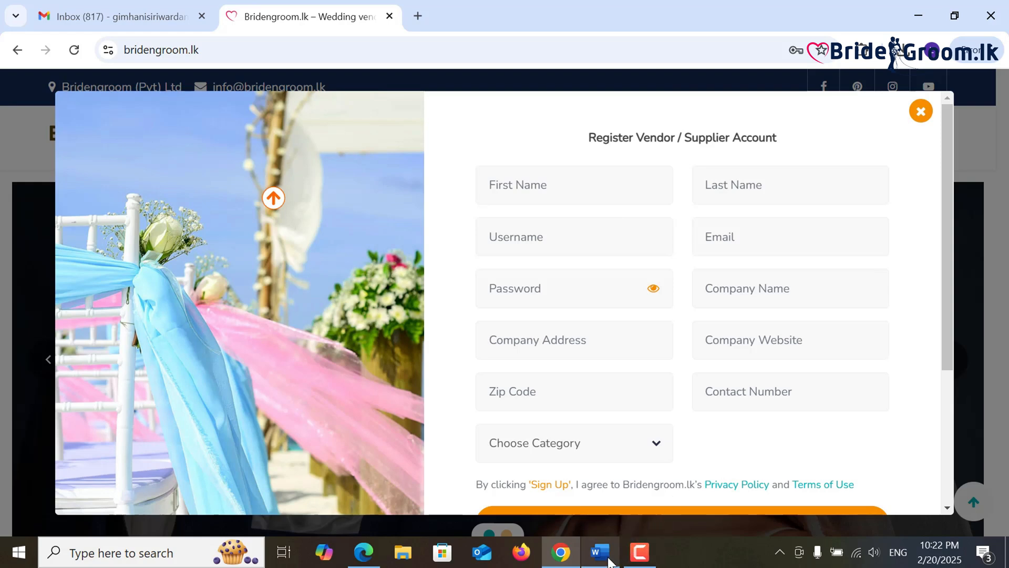
# - Copy the founder's name from the About Us section of the Word vendor notes
pyautogui.moveTo(609, 562)
pyautogui.click(618, 507)
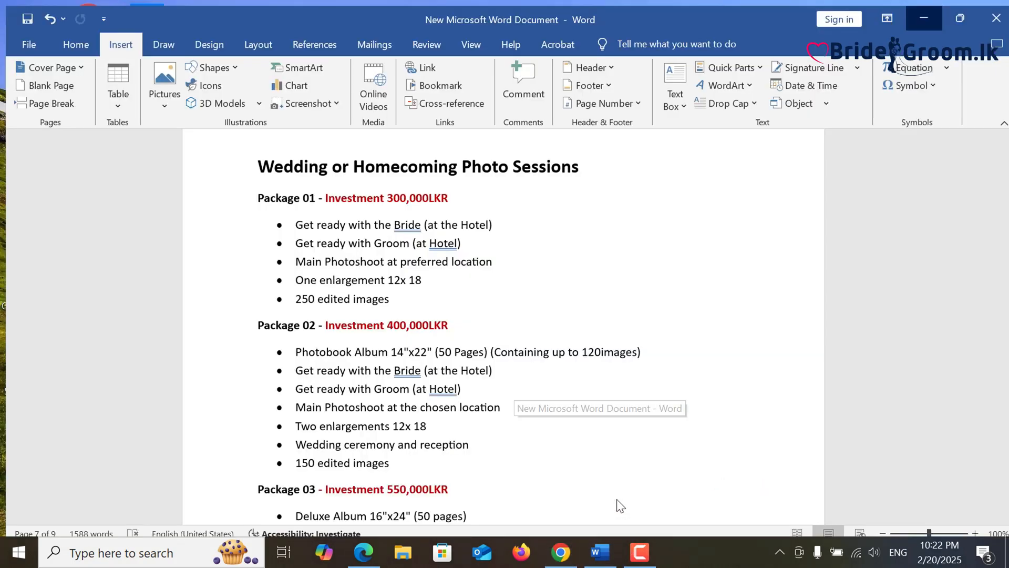
pyautogui.scroll(-2, 625, 295)
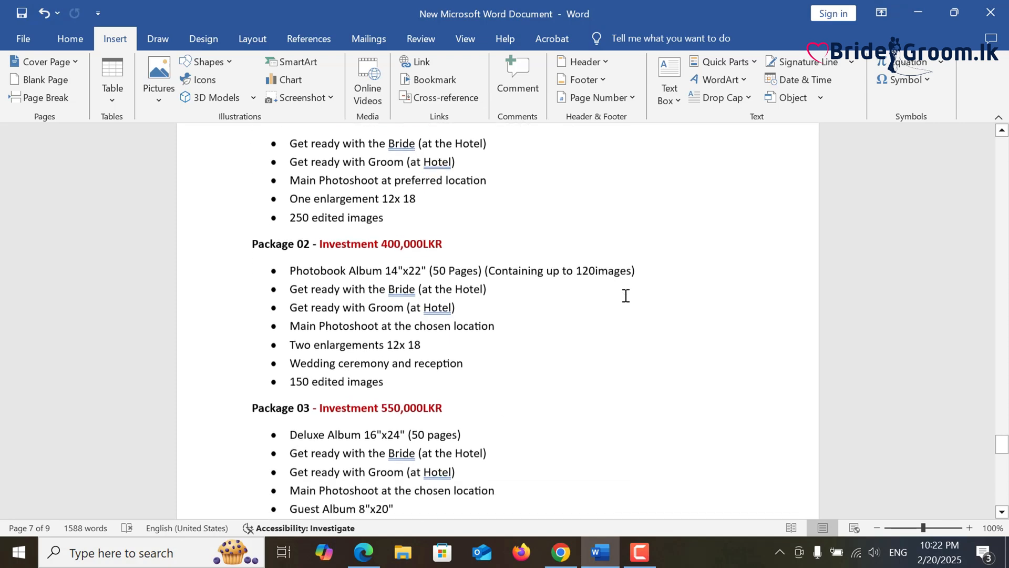
pyautogui.scroll(8, 625, 293)
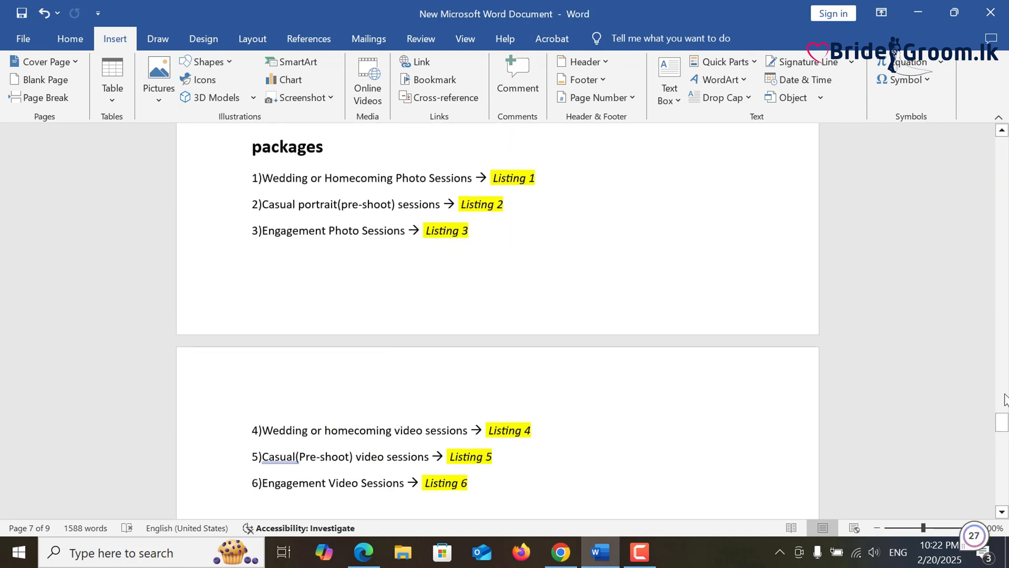
pyautogui.moveTo(1003, 422); pyautogui.dragTo(1003, 399)
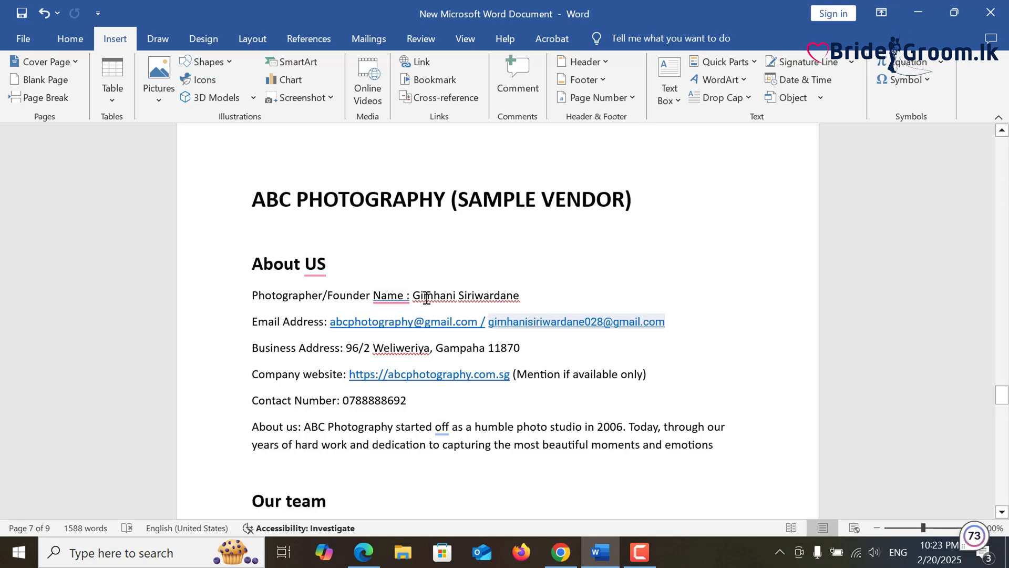
pyautogui.moveTo(415, 298); pyautogui.dragTo(514, 299)
pyautogui.hotkey('ctrl', 'c')
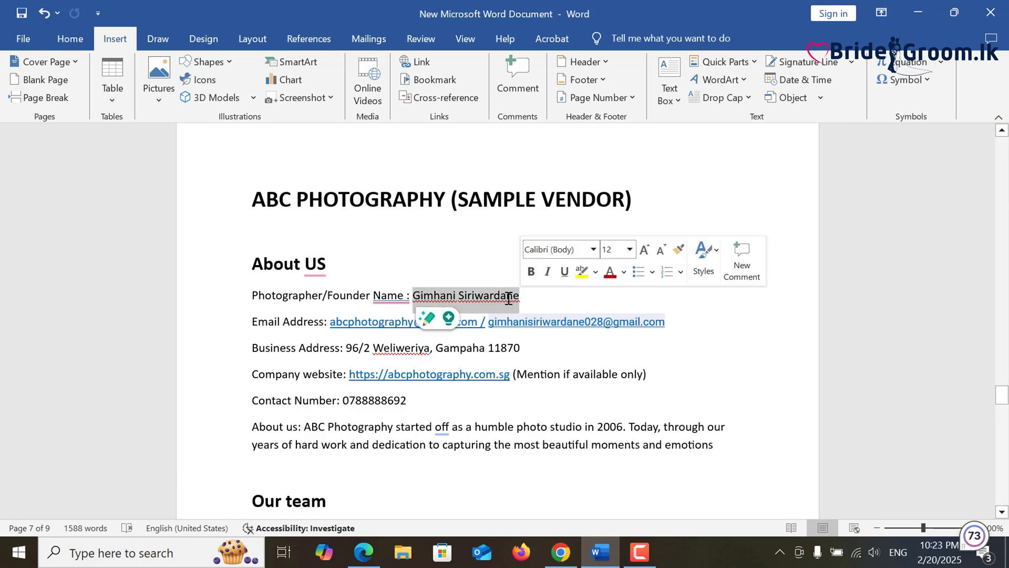
pyautogui.hotkey('alt', 'Tab')
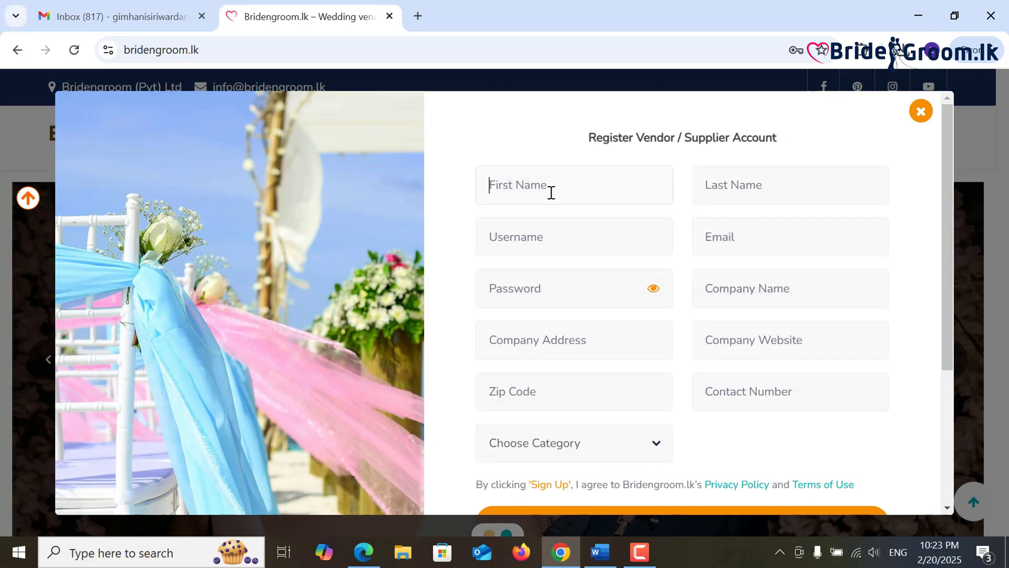
# - Fill First Name and Last Name with the founder's name, moving the surname into Last Name
pyautogui.click(547, 192)
pyautogui.hotkey('ctrl', 'v')
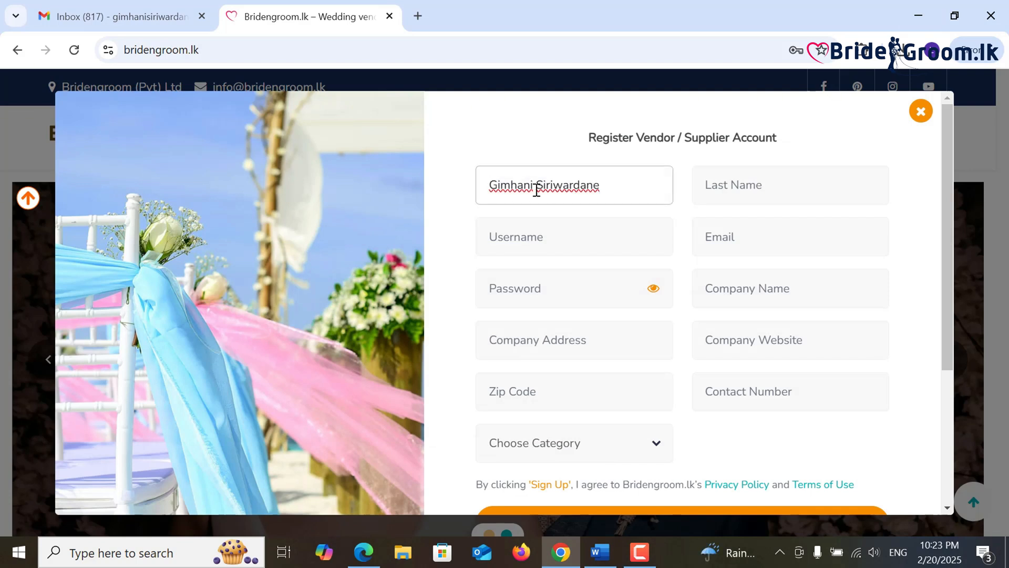
pyautogui.doubleClick(545, 189)
pyautogui.rightClick(596, 192)
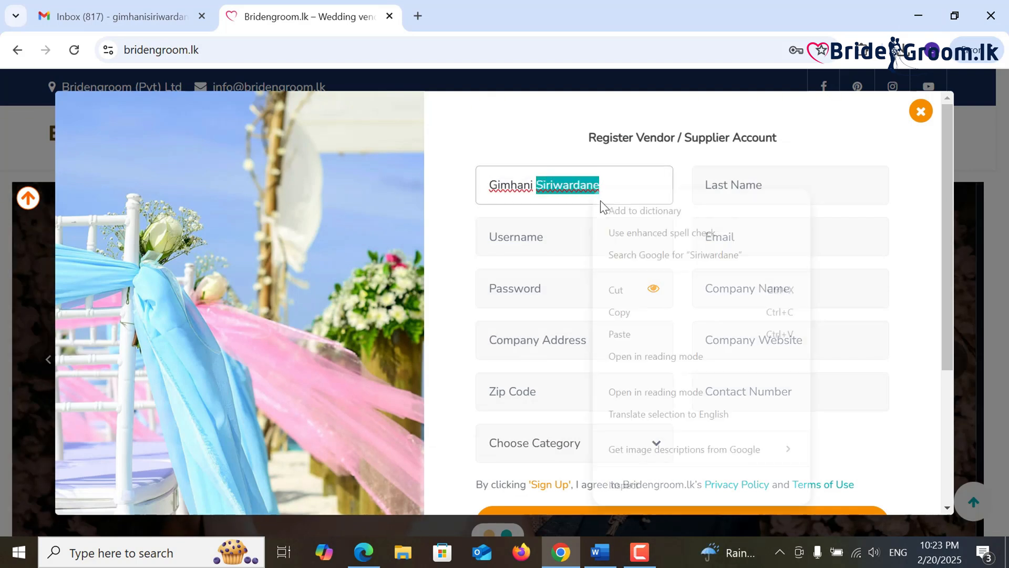
pyautogui.click(623, 292)
pyautogui.click(728, 189)
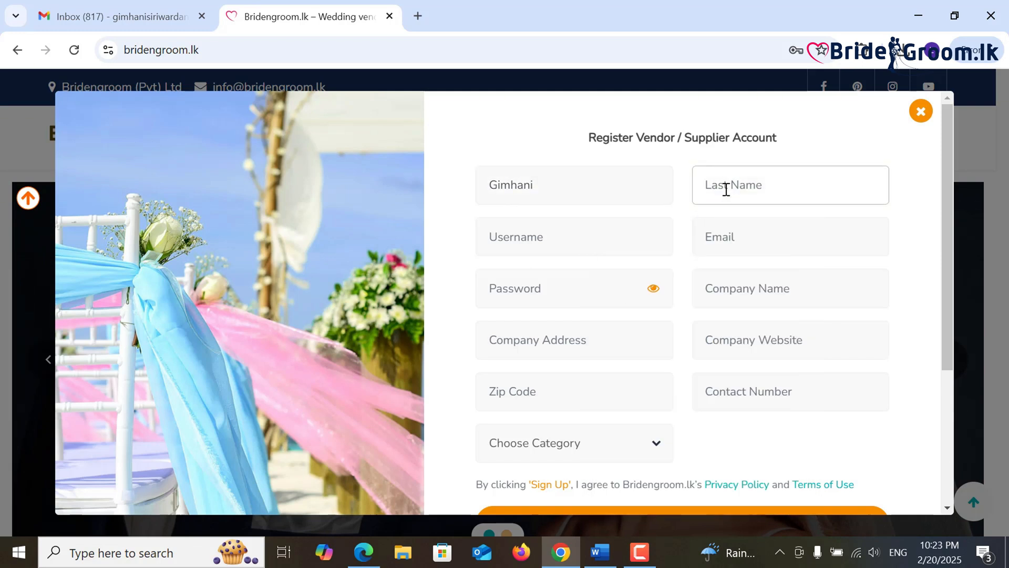
pyautogui.hotkey('ctrl', 'v')
# - Enter the username ABCphotography and paste the contact e-mail address
pyautogui.click(571, 236)
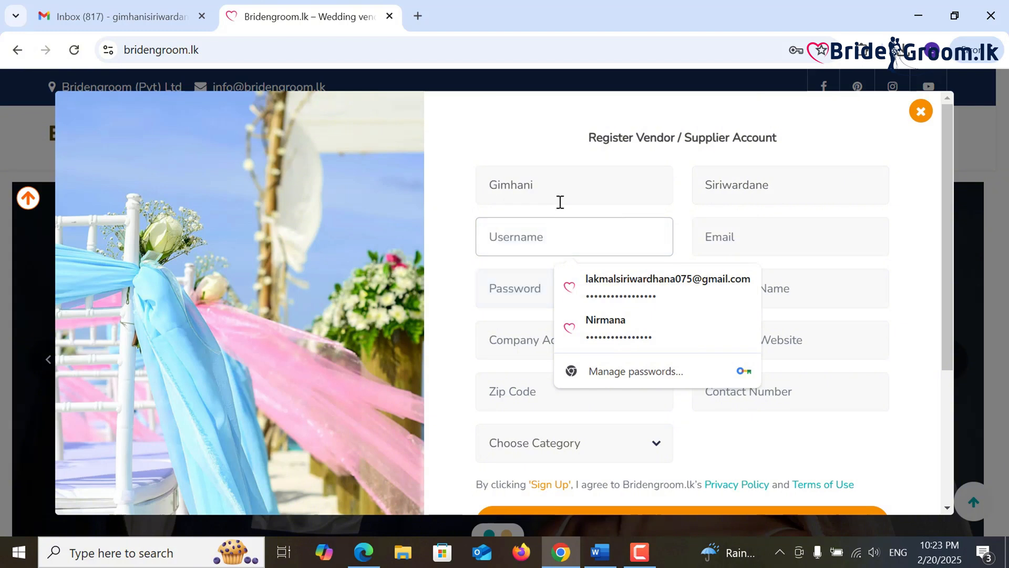
pyautogui.click(554, 237)
pyautogui.write('A')
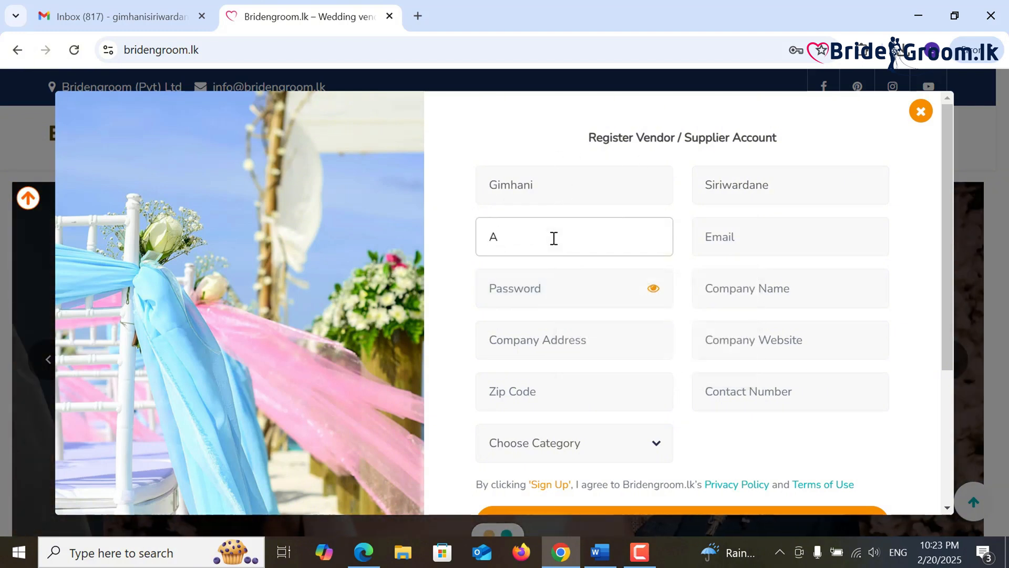
pyautogui.write('BCphotography')
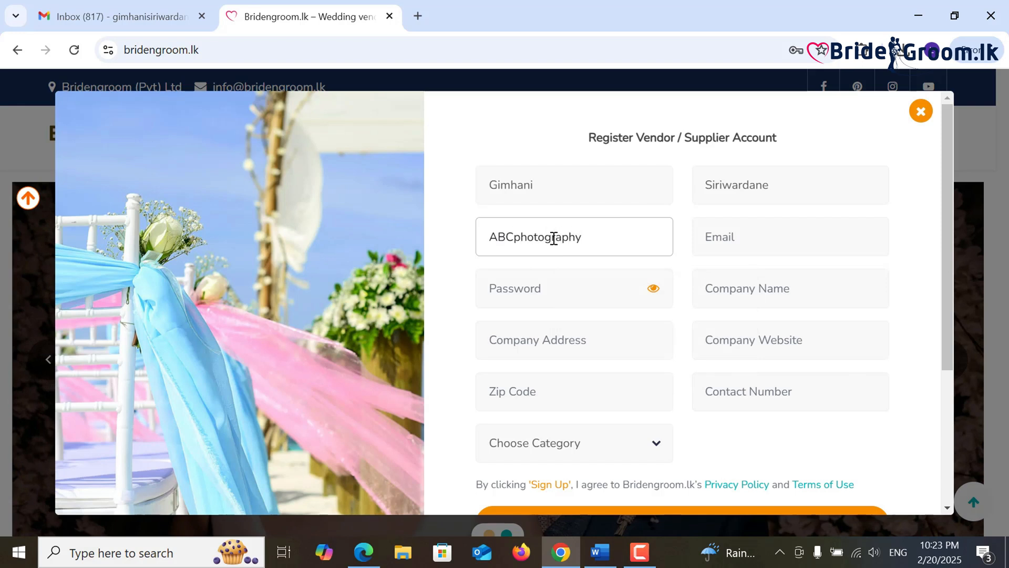
pyautogui.click(748, 243)
pyautogui.hotkey('ctrl', 'v')
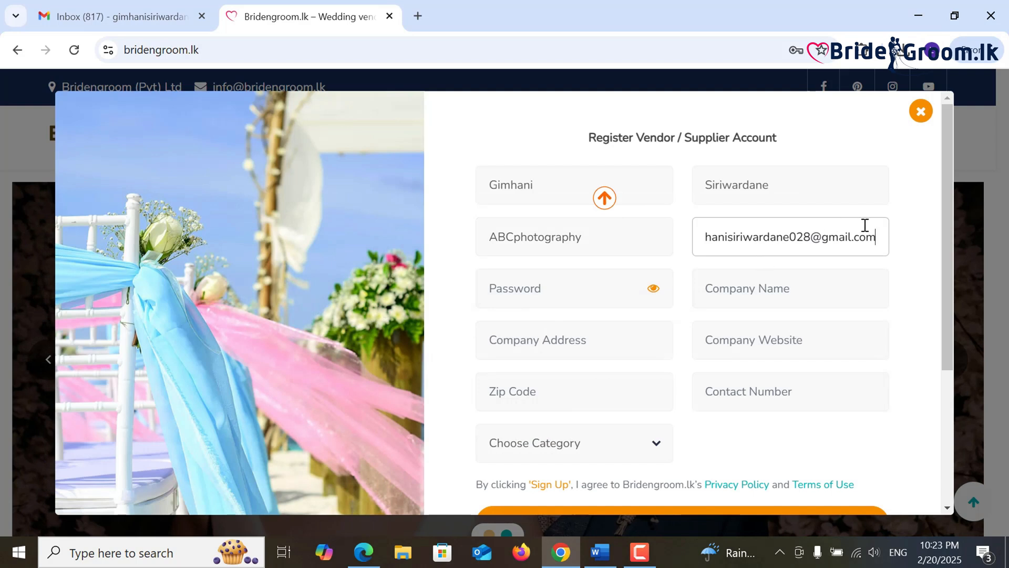
pyautogui.moveTo(876, 238); pyautogui.dragTo(691, 246)
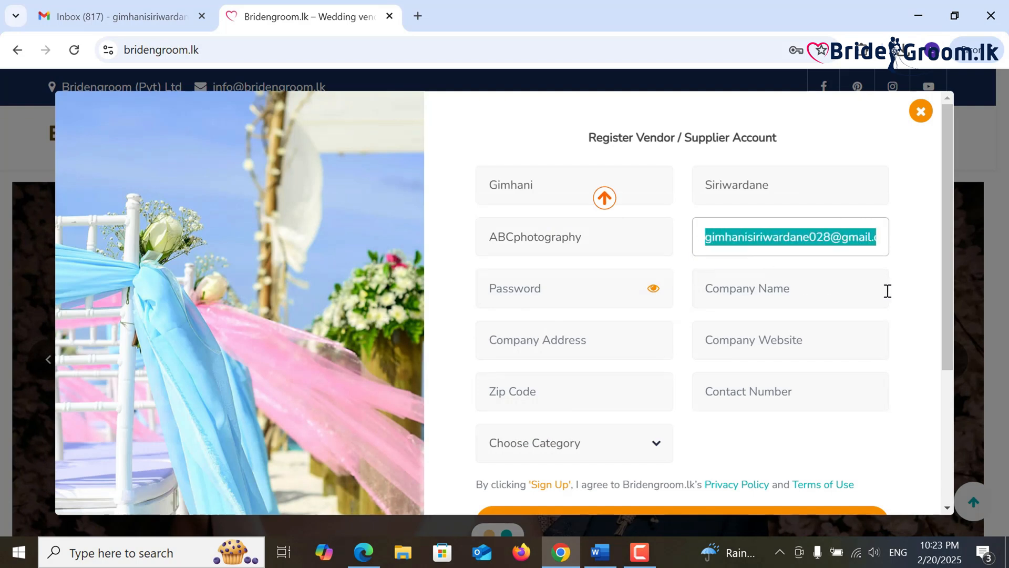
# - Set the password starting from the copied username and reveal it to check
pyautogui.click(583, 293)
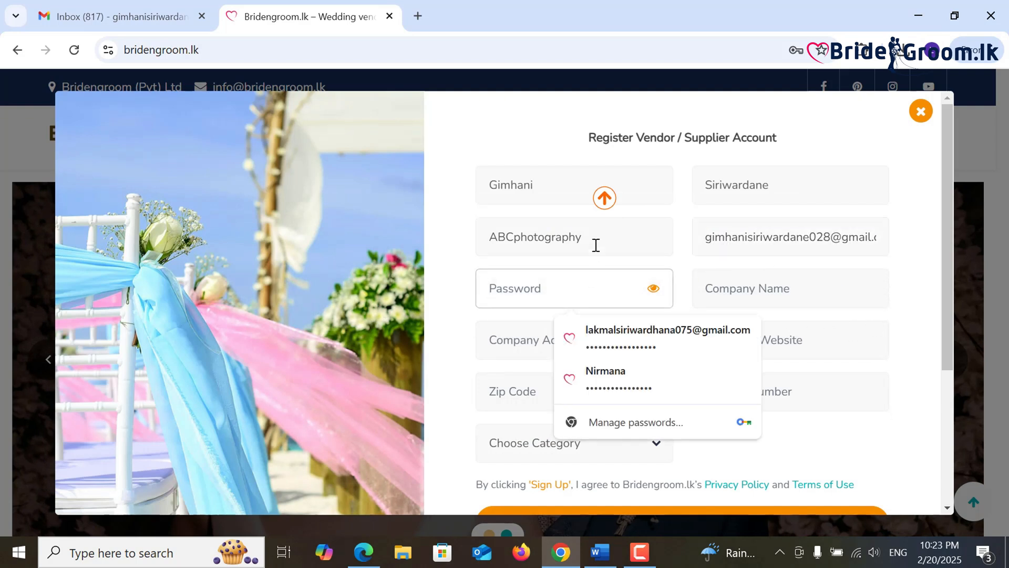
pyautogui.moveTo(594, 244); pyautogui.dragTo(502, 239)
pyautogui.rightClick(517, 247)
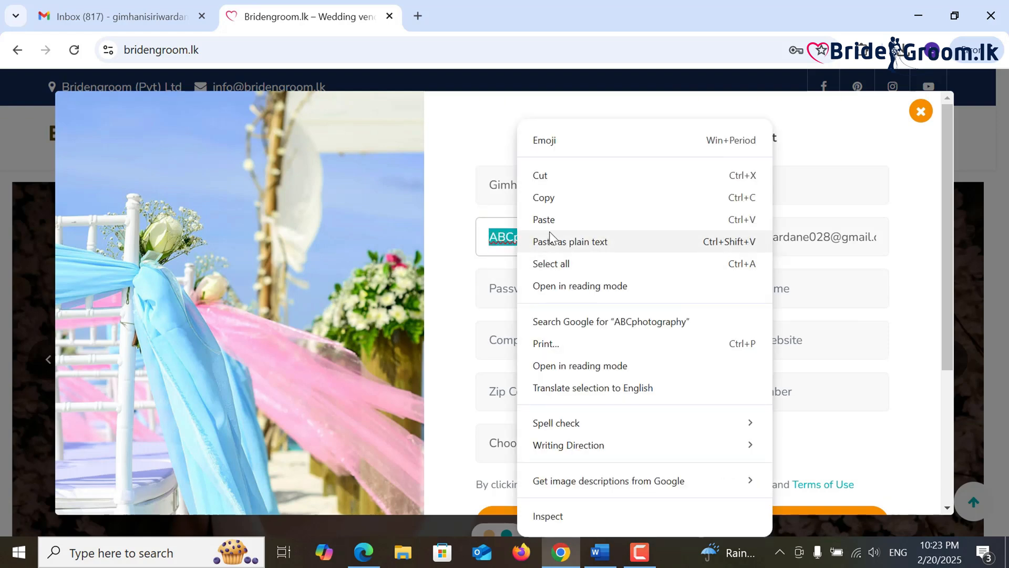
pyautogui.click(559, 197)
pyautogui.click(548, 284)
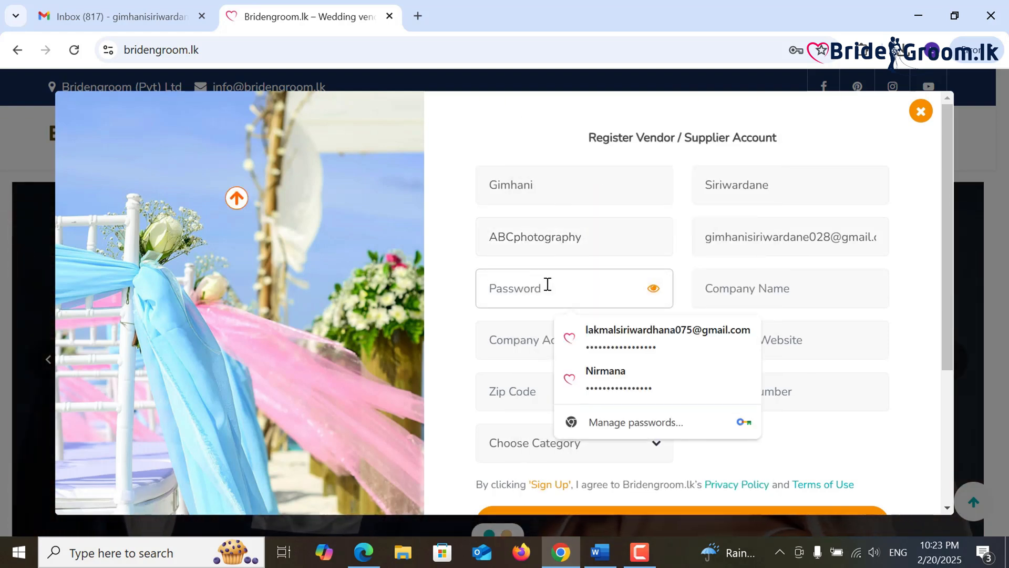
pyautogui.hotkey('ctrl', 'v')
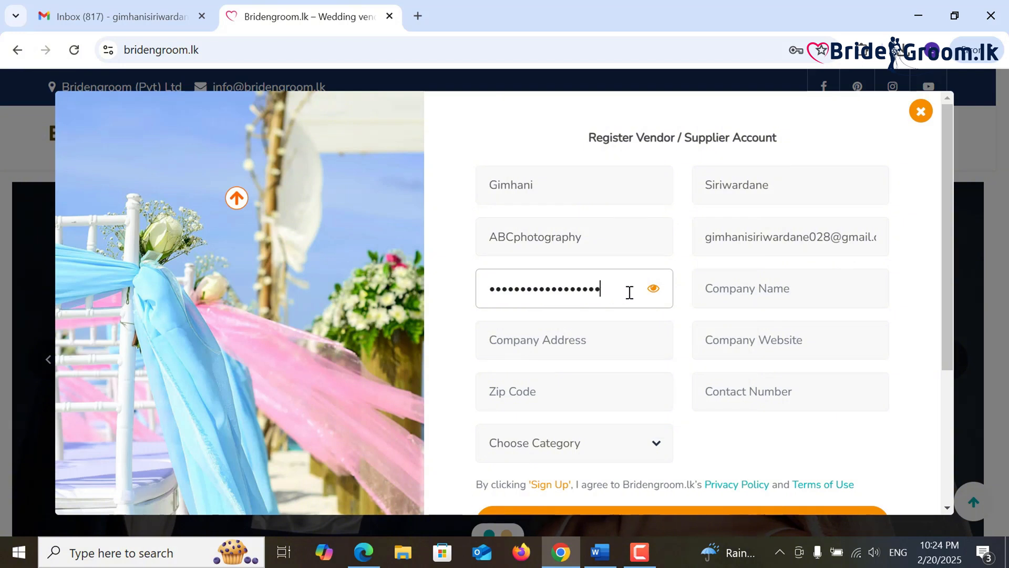
pyautogui.click(653, 289)
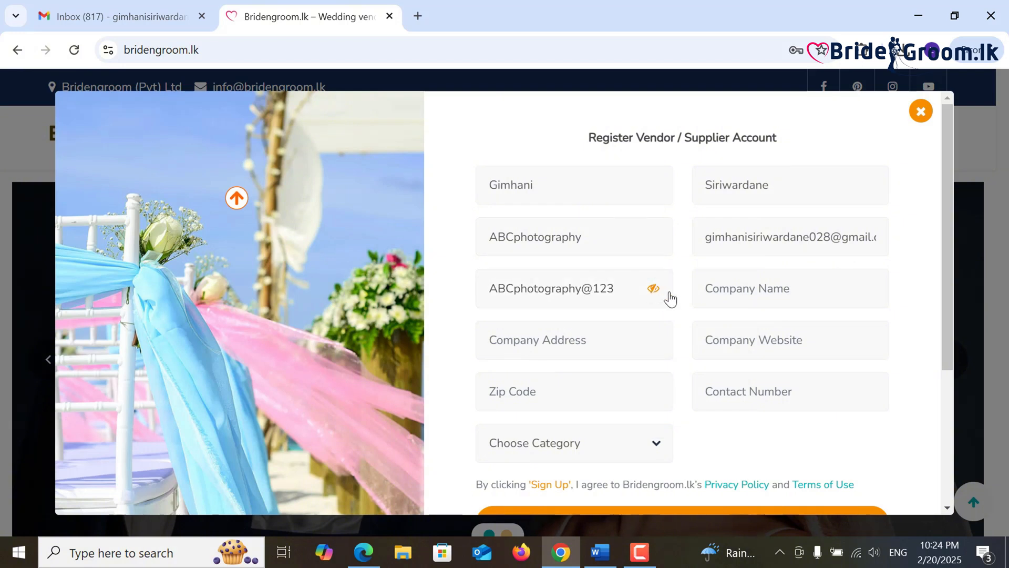
# - Enter company name ABC PHOTOGRAPHY and paste the business address from the Word notes
pyautogui.click(728, 292)
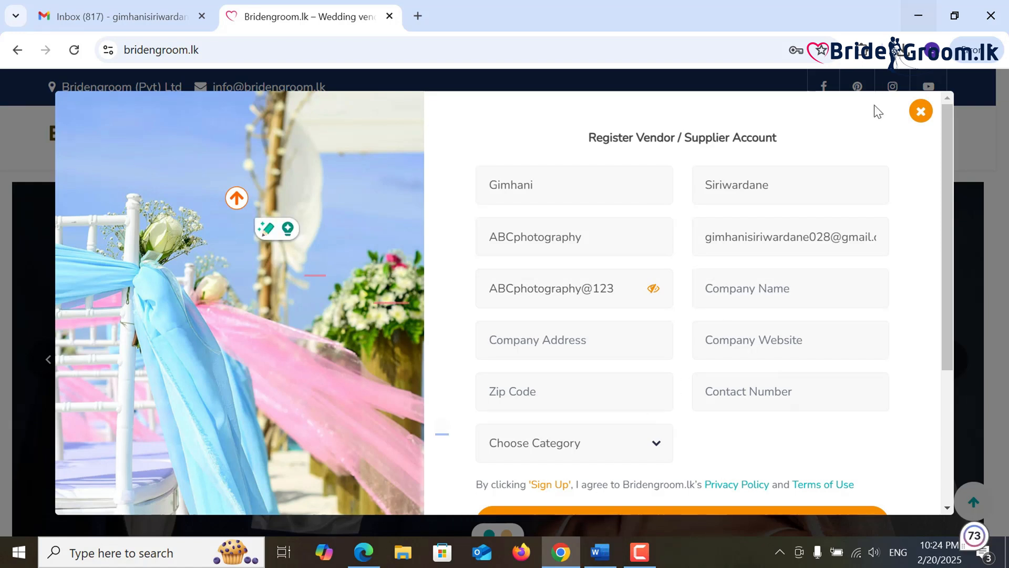
pyautogui.hotkey('ctrl', 'v')
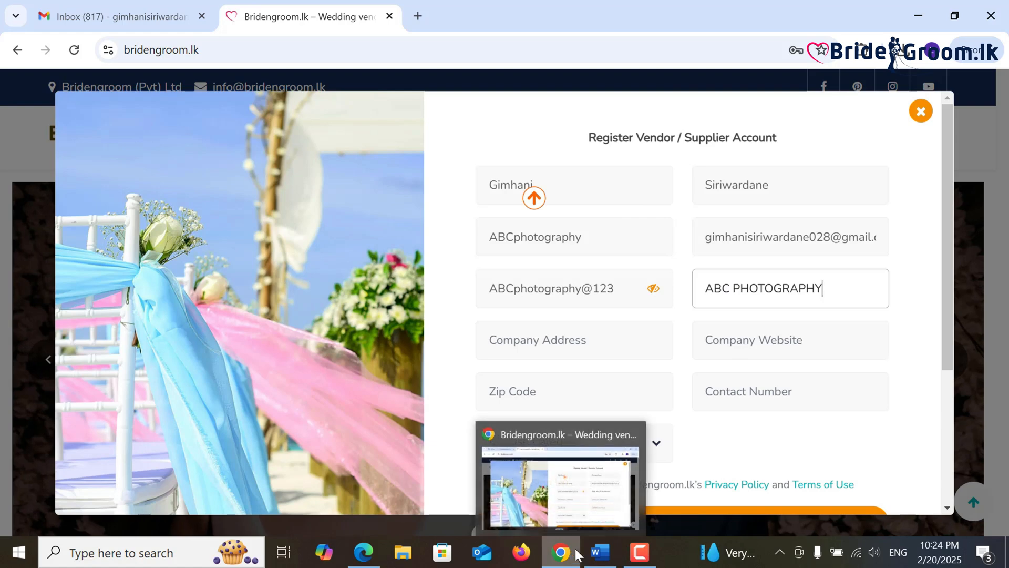
pyautogui.click(598, 551)
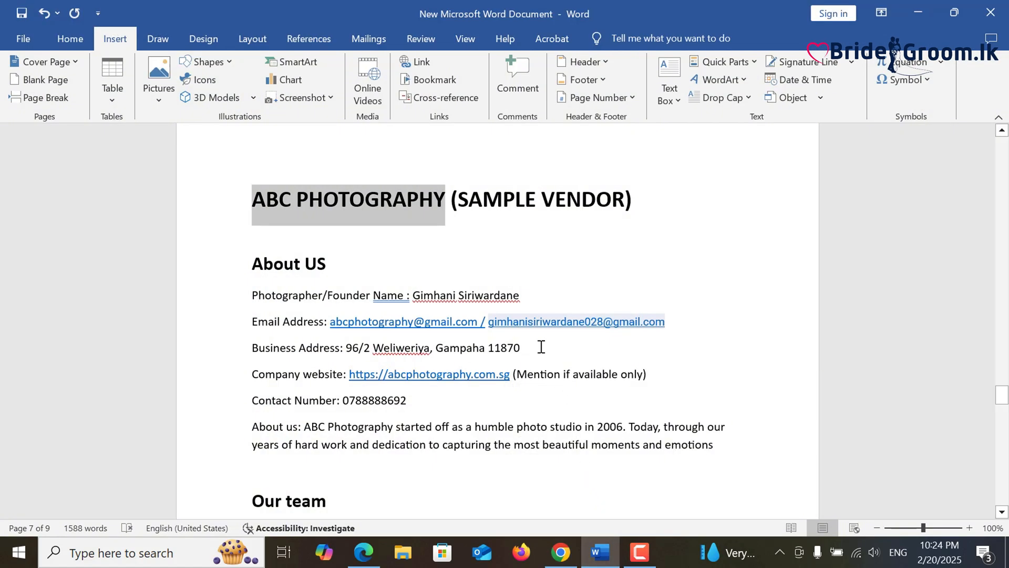
pyautogui.moveTo(520, 348); pyautogui.dragTo(347, 347)
pyautogui.rightClick(357, 348)
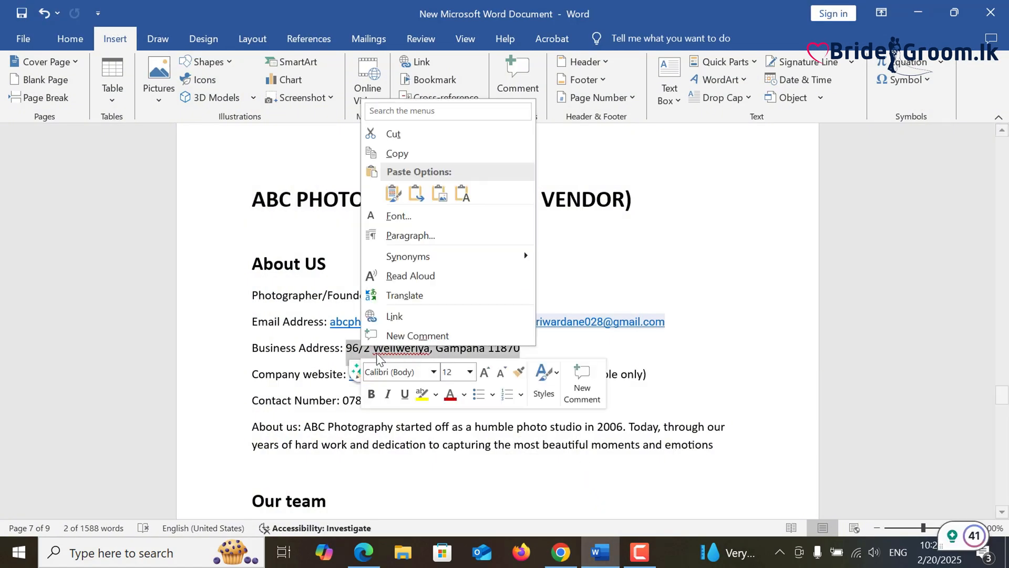
pyautogui.click(412, 153)
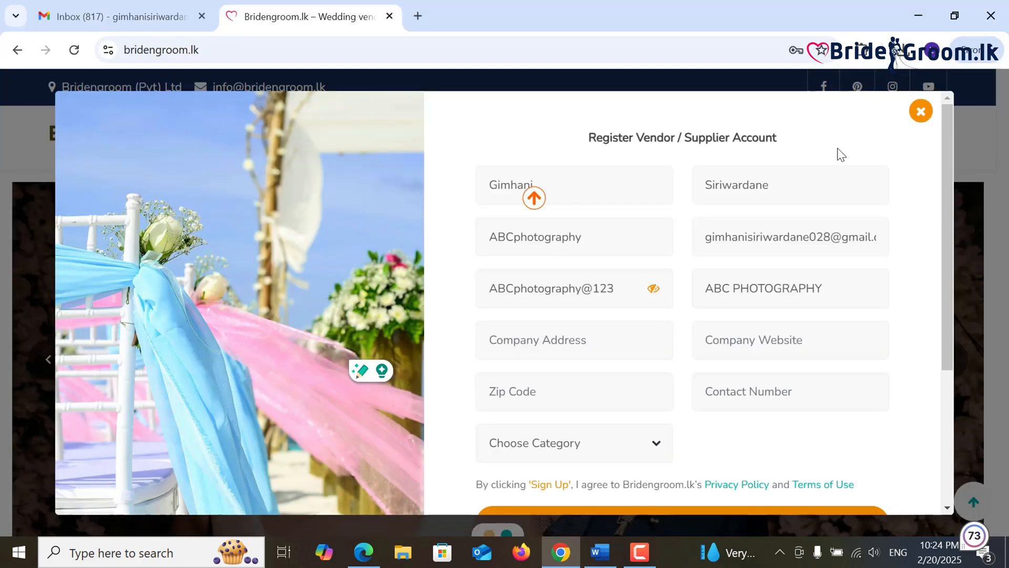
pyautogui.click(918, 11)
pyautogui.click(573, 343)
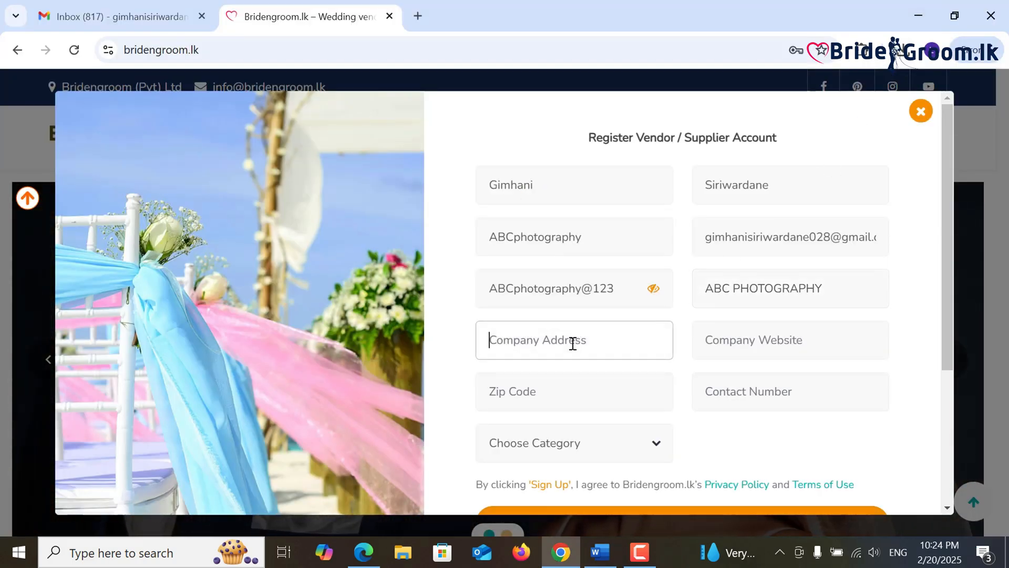
pyautogui.hotkey('ctrl', 'v')
pyautogui.press('Tab')
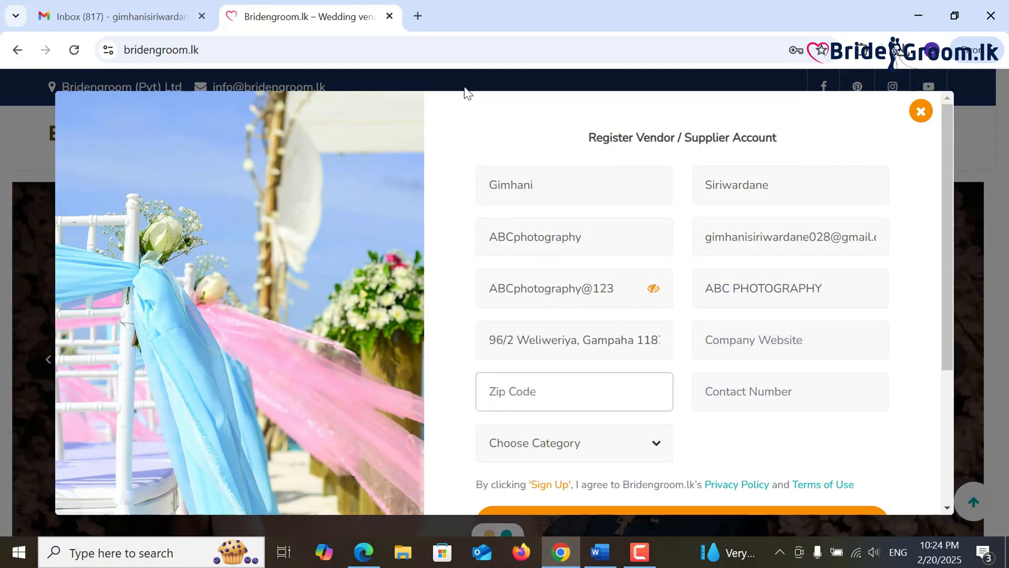
# - Look up the Gampaha zip code on Google and enter 11000 as the Zip Code
pyautogui.click(419, 14)
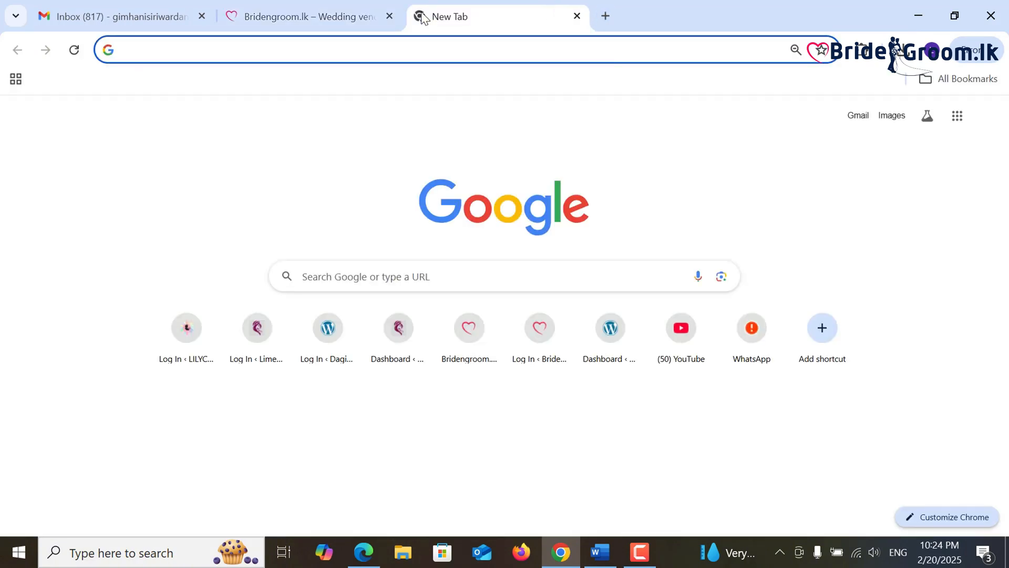
pyautogui.write('gampa')
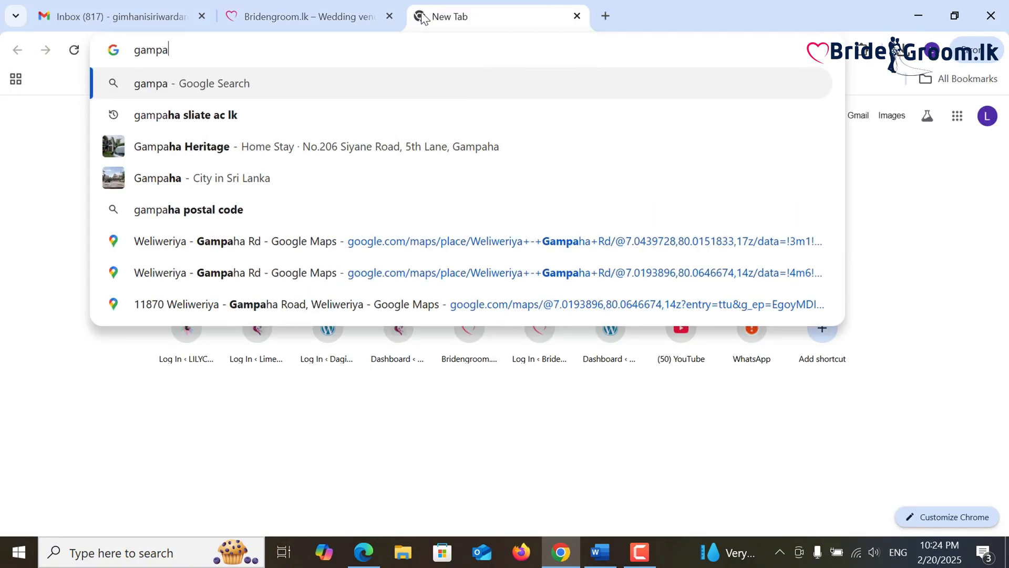
pyautogui.write('ha zi')
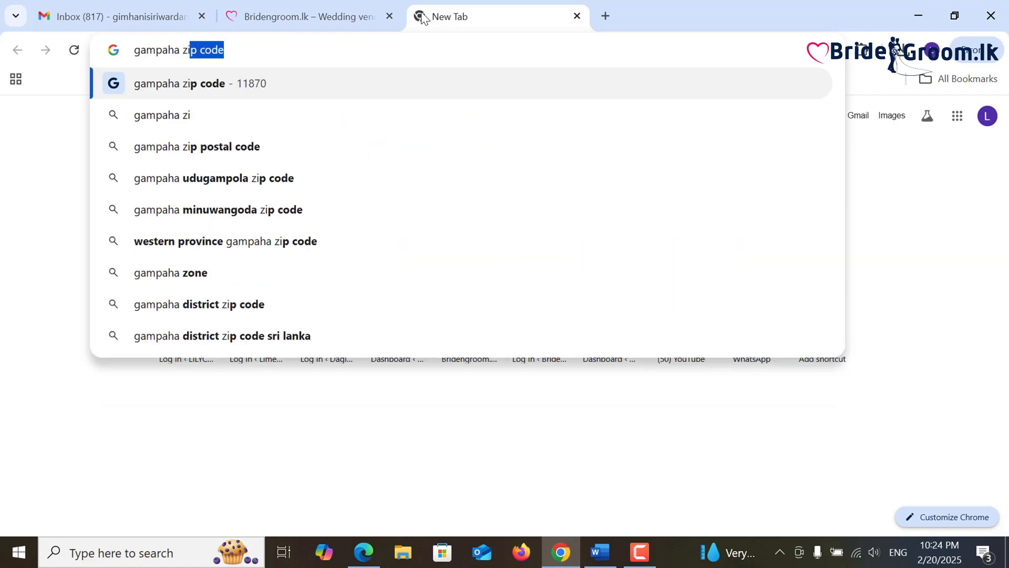
pyautogui.click(357, 82)
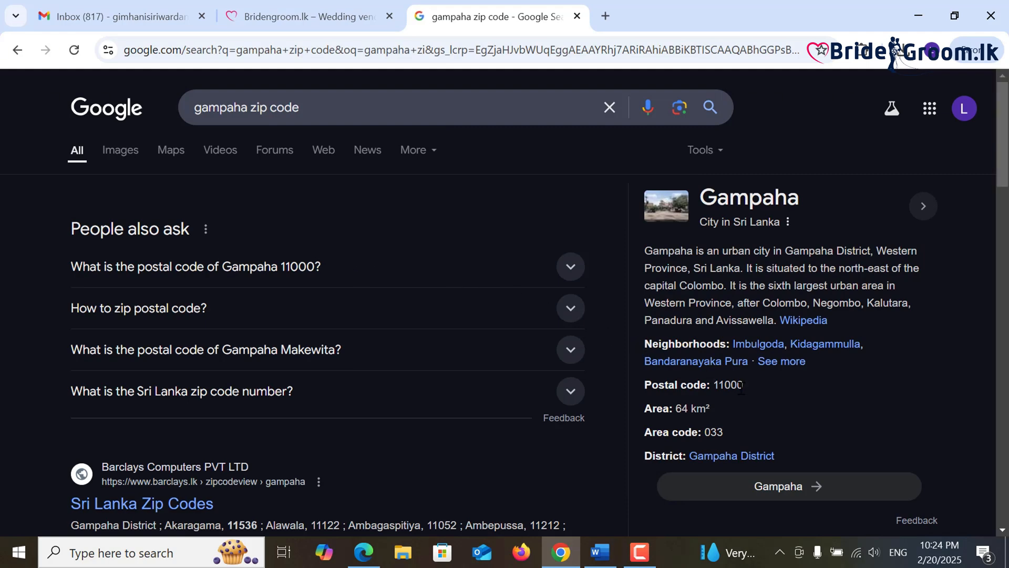
pyautogui.moveTo(744, 384); pyautogui.dragTo(715, 387)
pyautogui.rightClick(723, 387)
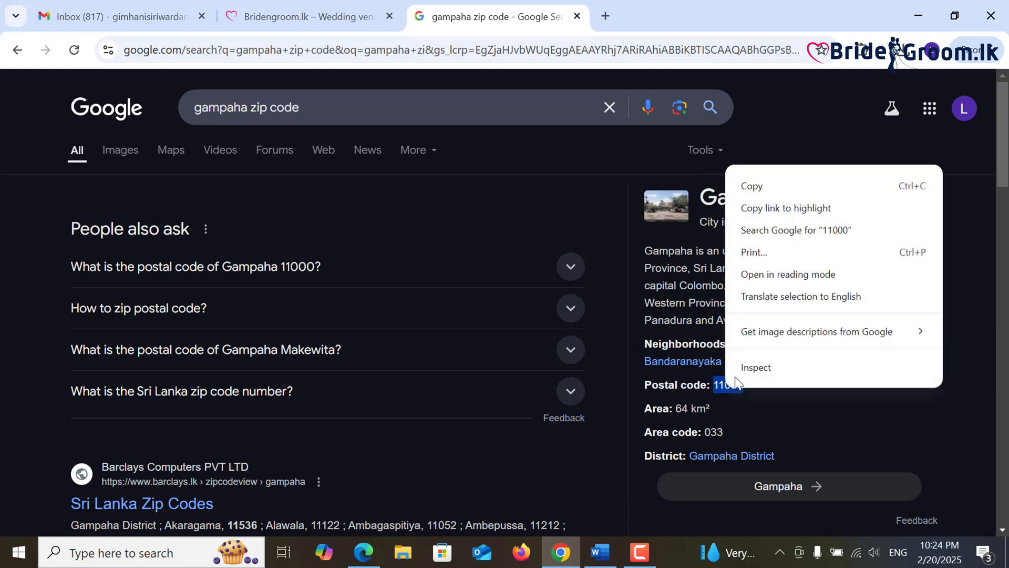
pyautogui.click(729, 182)
pyautogui.click(310, 16)
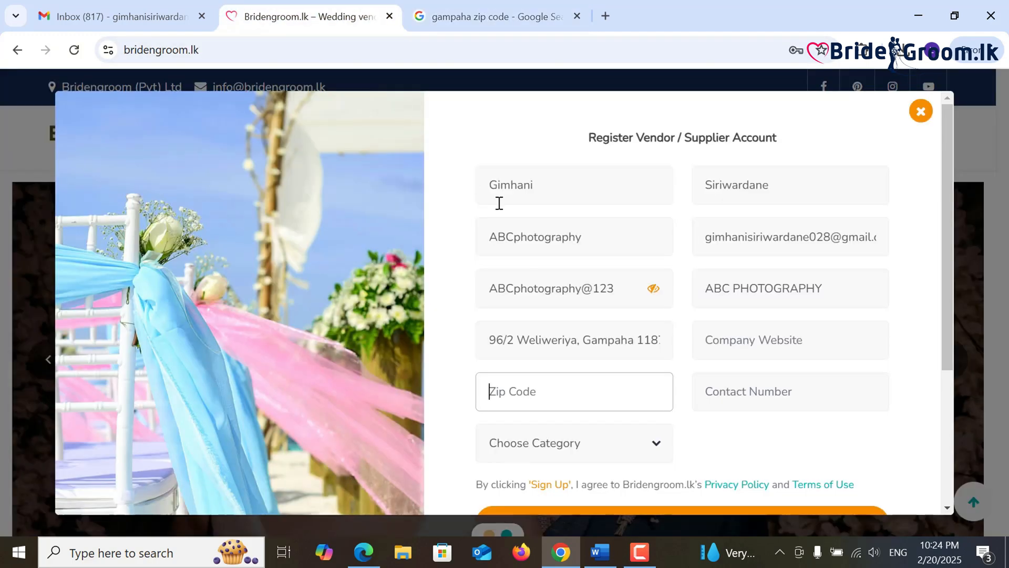
pyautogui.hotkey('ctrl', 'v')
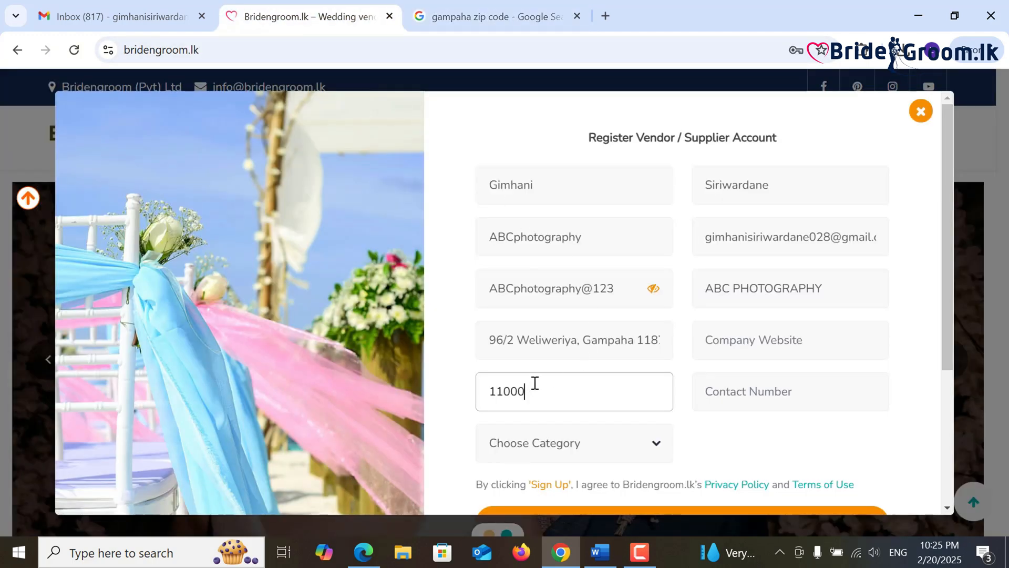
# - Copy the contact number from the Word vendor notes
pyautogui.click(770, 402)
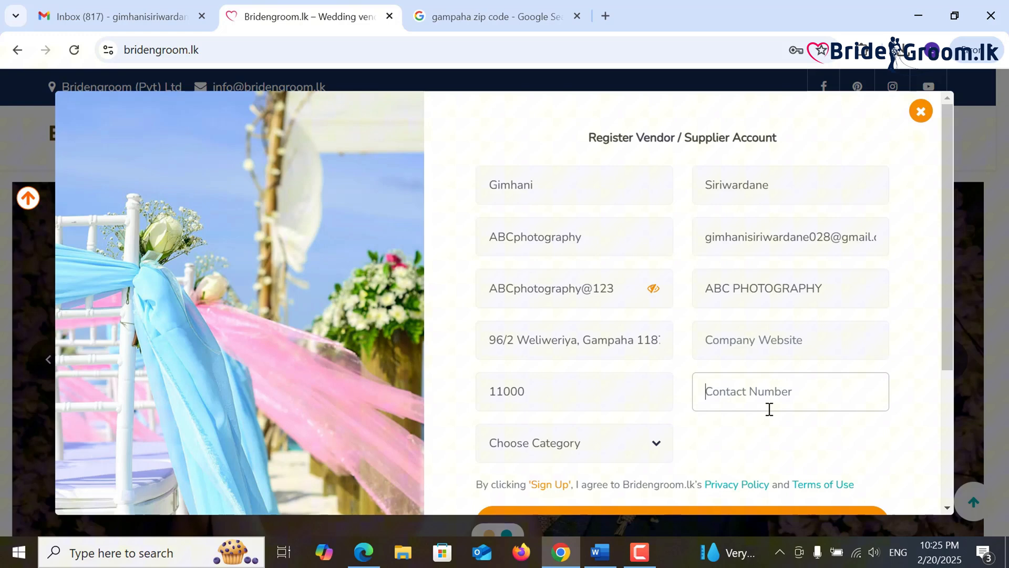
pyautogui.click(599, 553)
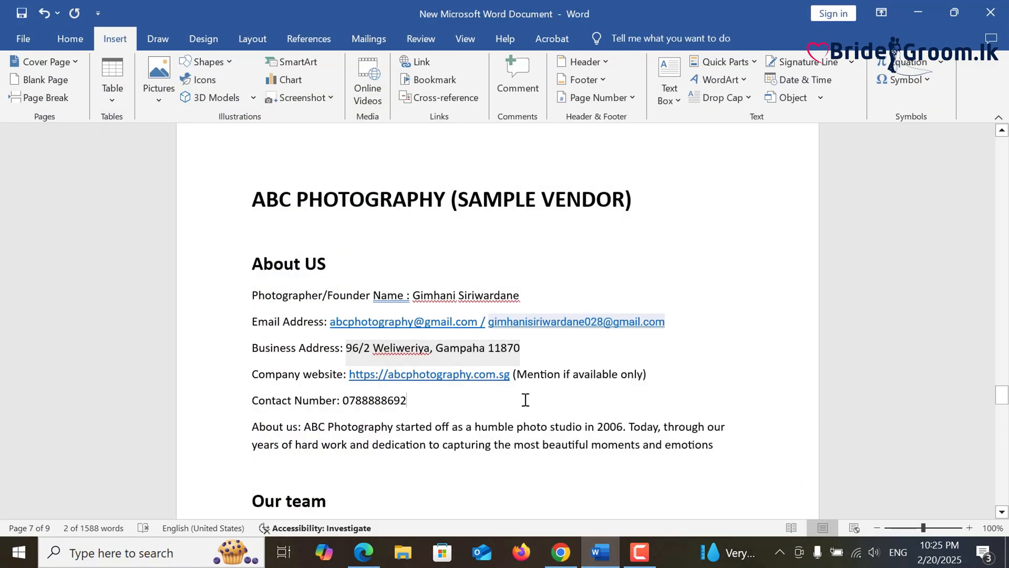
pyautogui.doubleClick(348, 400)
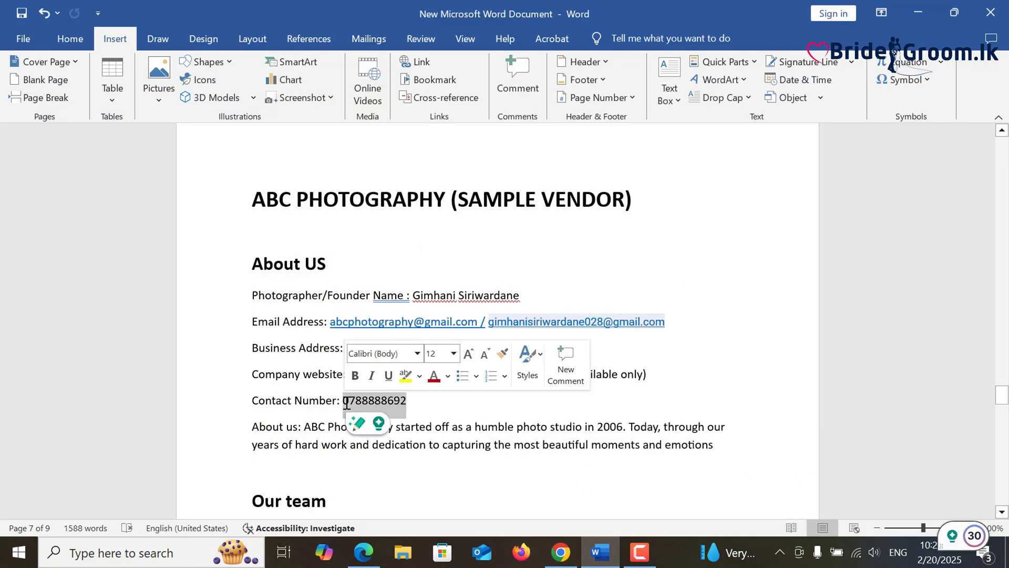
pyautogui.rightClick(347, 403)
pyautogui.click(373, 214)
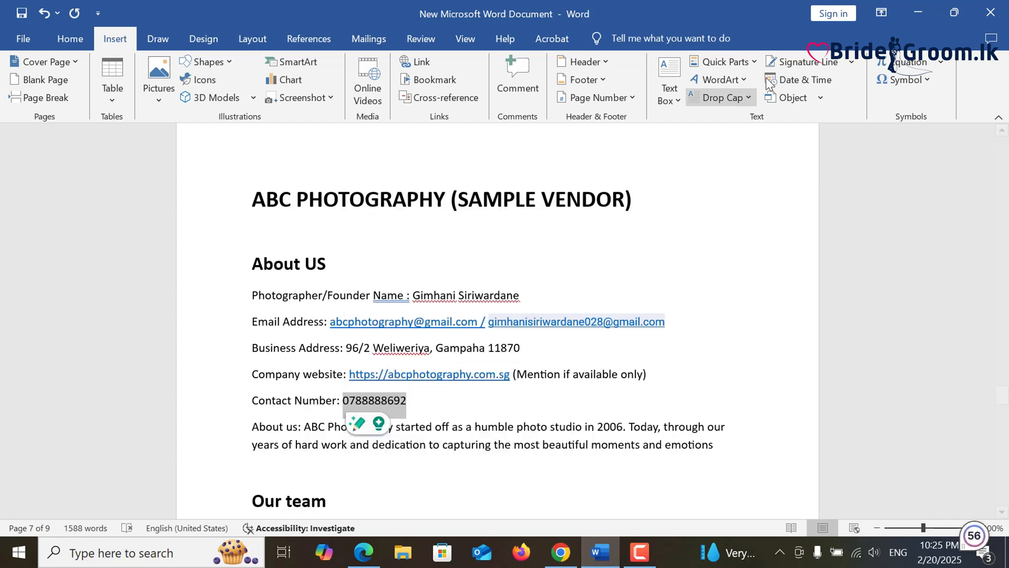
# - Paste the contact number and choose Photographer as the vendor category
pyautogui.click(918, 13)
pyautogui.click(734, 399)
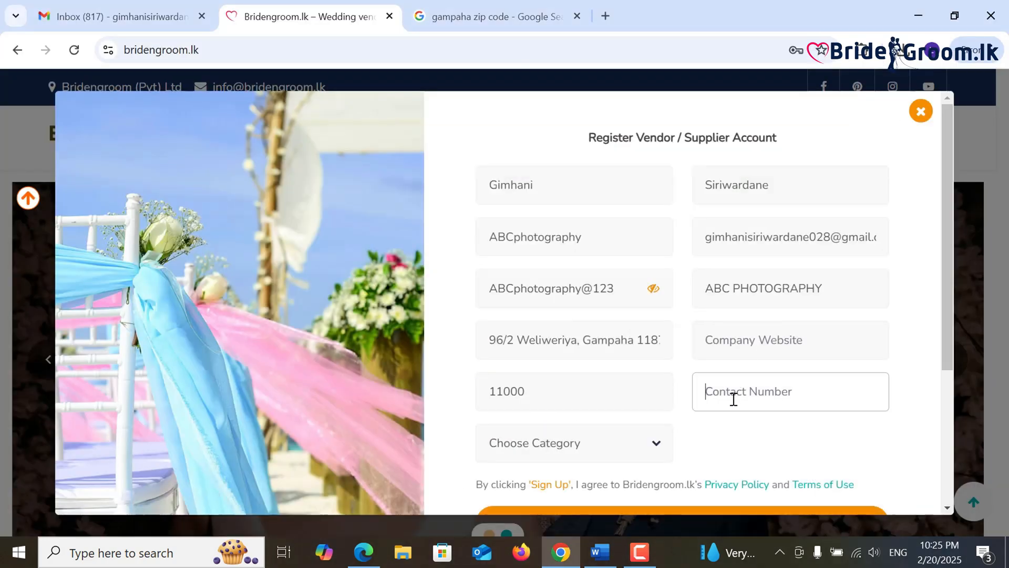
pyautogui.hotkey('ctrl', 'v')
pyautogui.click(745, 440)
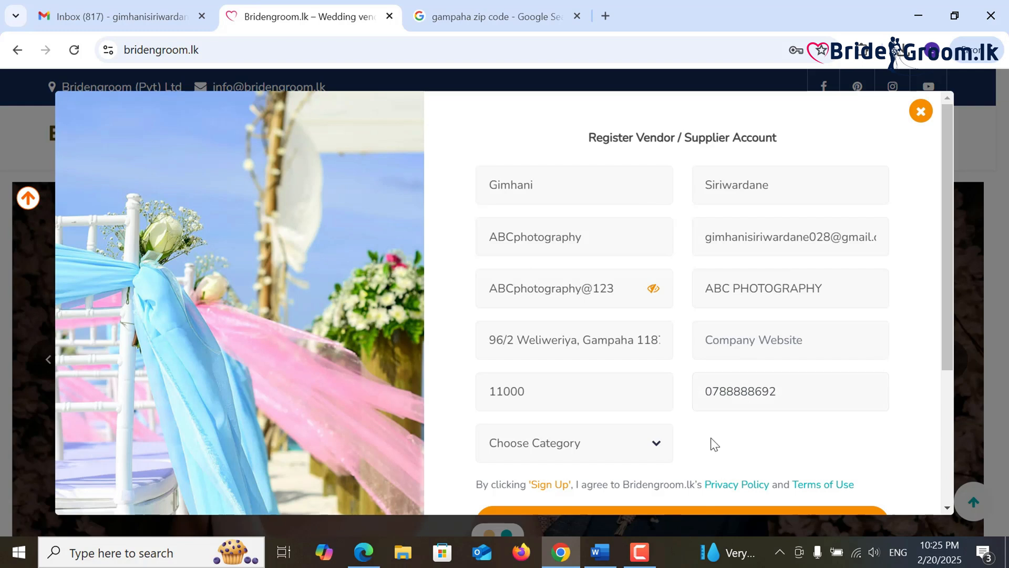
pyautogui.click(576, 449)
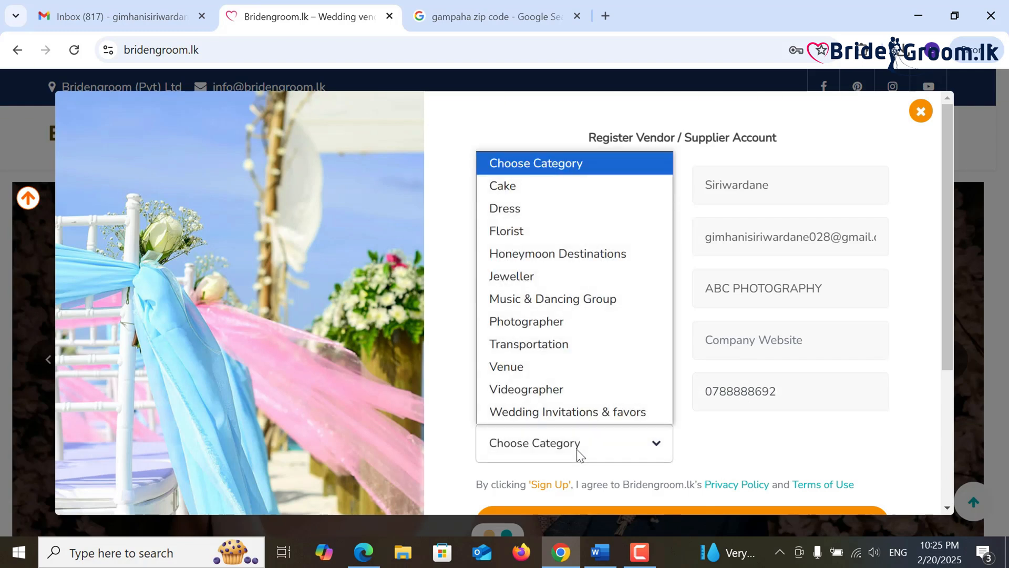
pyautogui.click(573, 330)
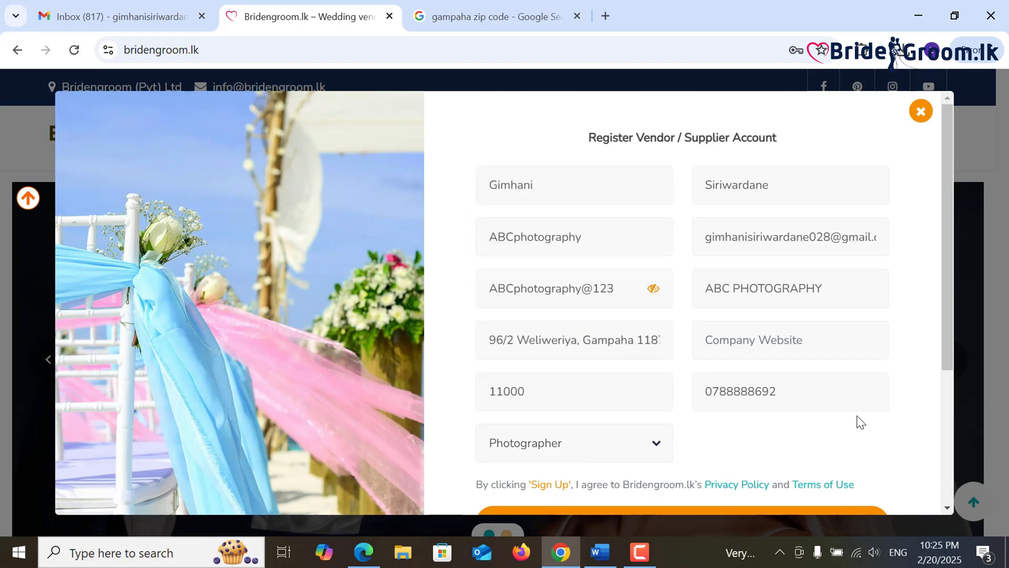
# - Check the e-mail entry, submit the sign-up, and decline Chrome's offer to save the password
pyautogui.moveTo(862, 237); pyautogui.dragTo(906, 239)
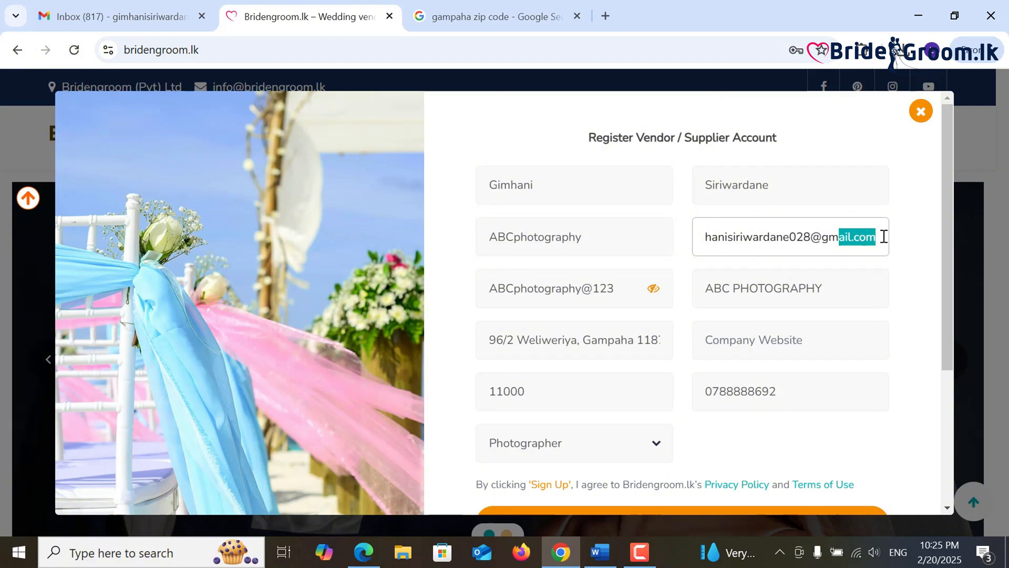
pyautogui.click(883, 236)
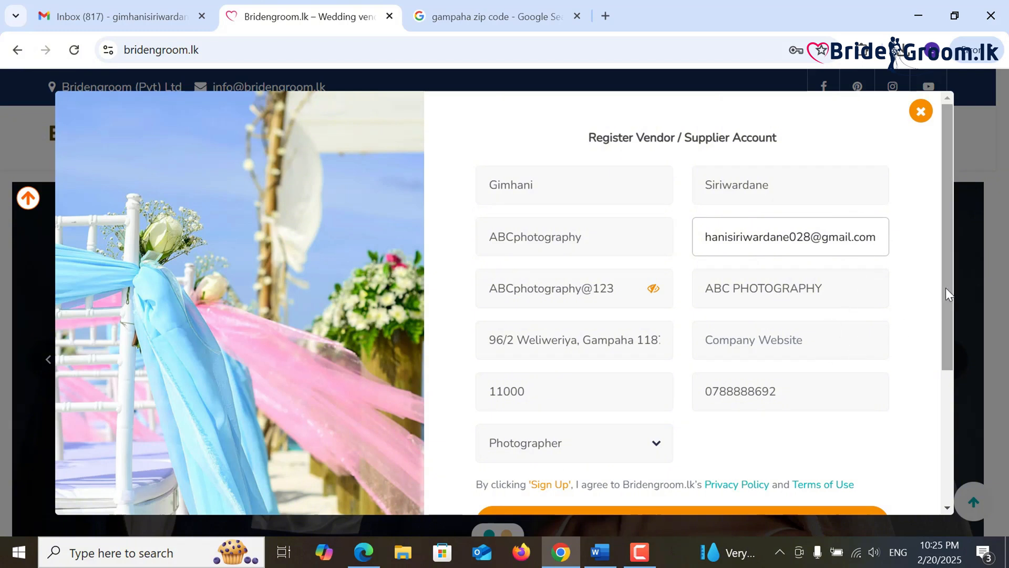
pyautogui.moveTo(945, 288); pyautogui.dragTo(945, 299)
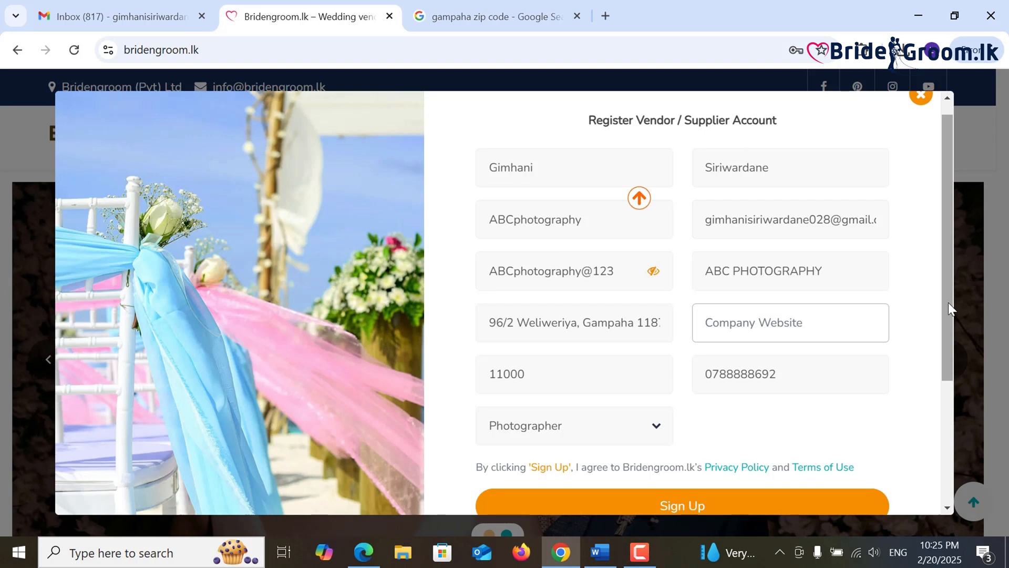
pyautogui.moveTo(948, 302); pyautogui.dragTo(947, 320)
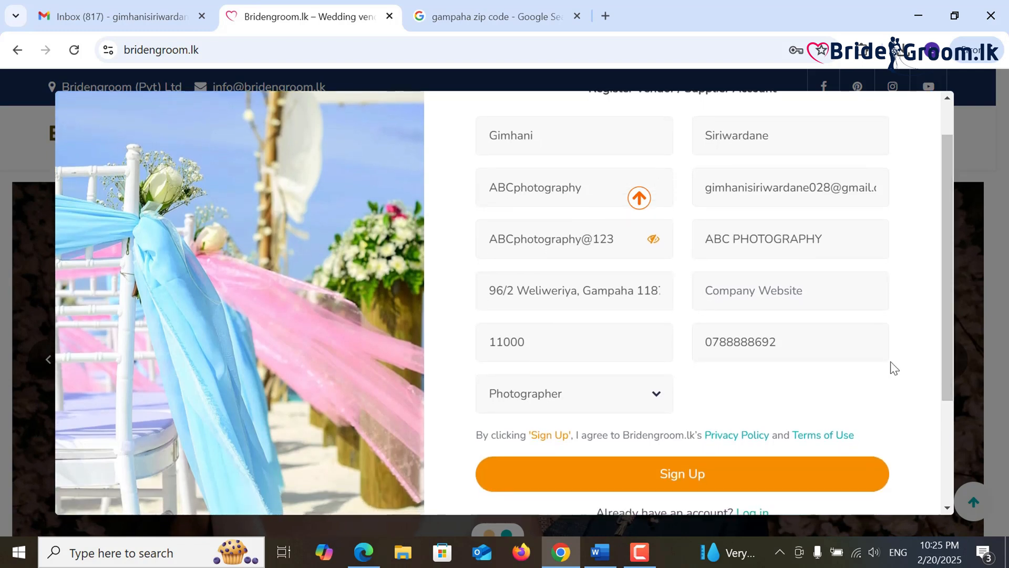
pyautogui.click(685, 480)
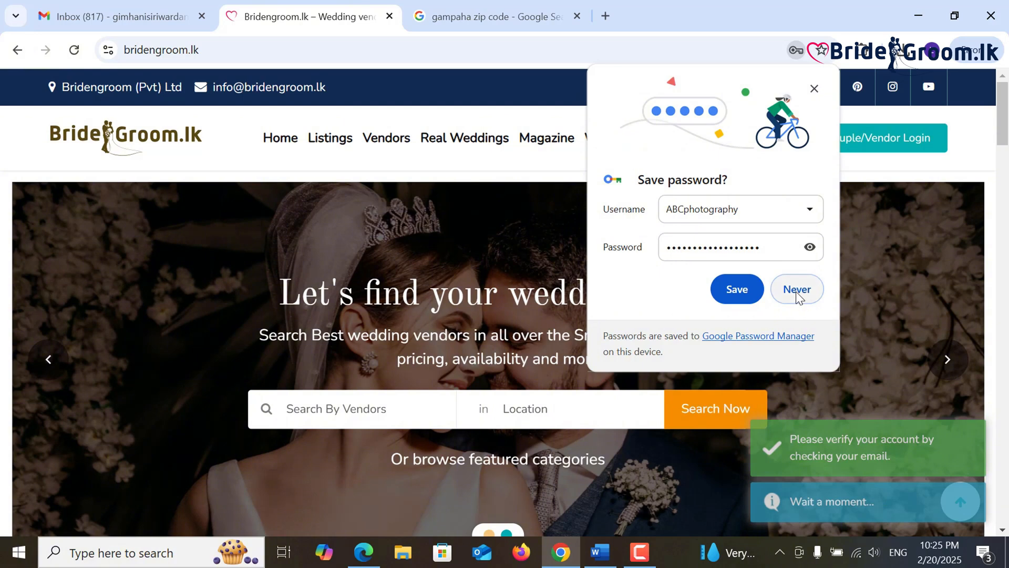
pyautogui.click(796, 290)
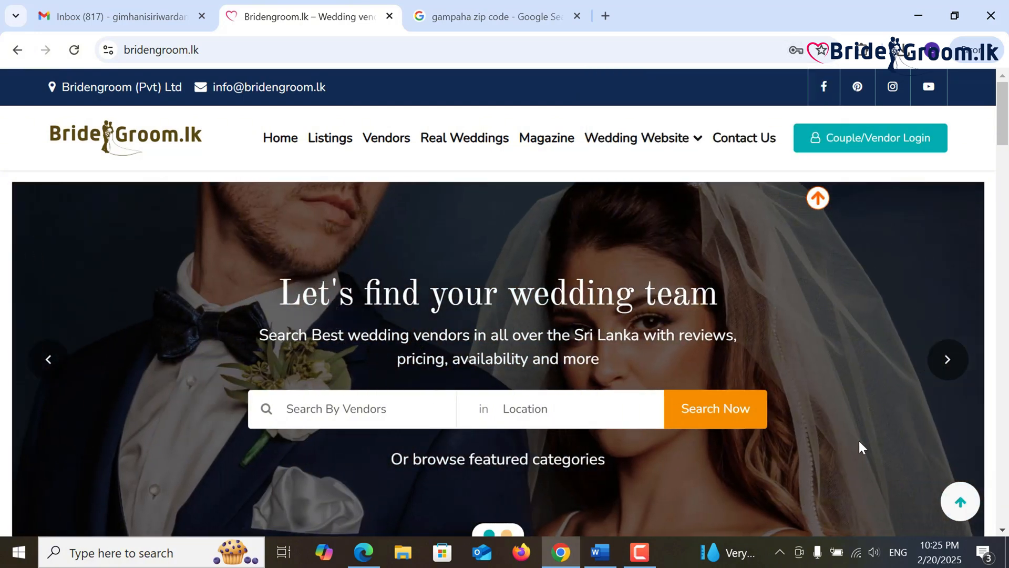
# - Reload Gmail, open the Bridengroom.lk Account Verification email and follow its Verify link
pyautogui.click(143, 11)
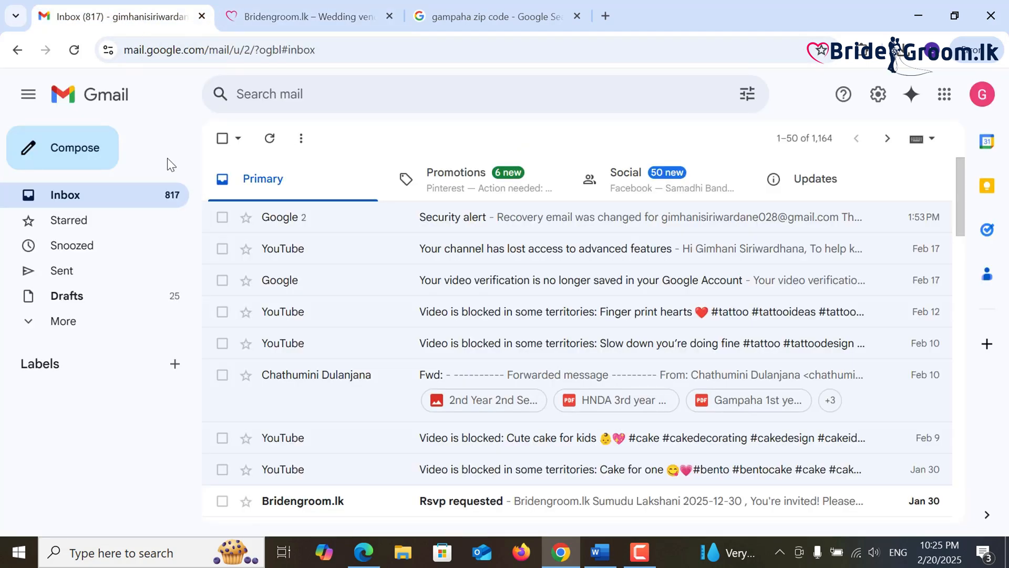
pyautogui.click(269, 140)
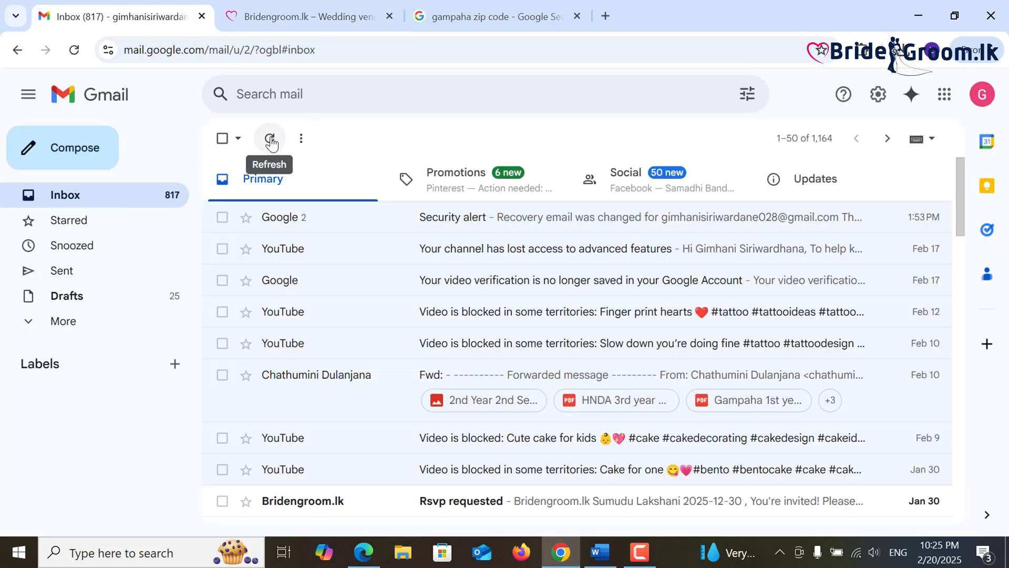
pyautogui.click(270, 140)
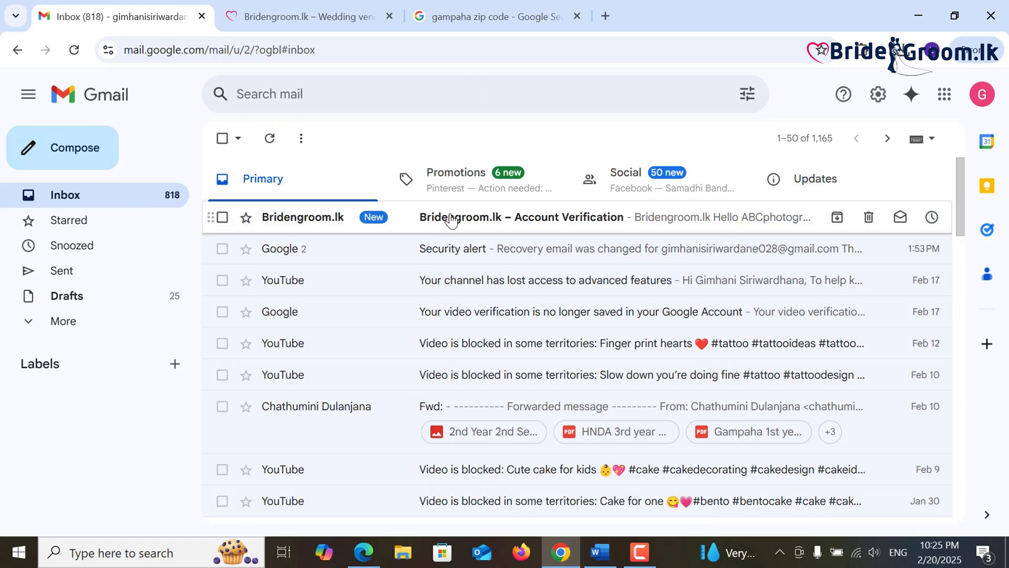
pyautogui.click(447, 219)
pyautogui.scroll(-3, 515, 326)
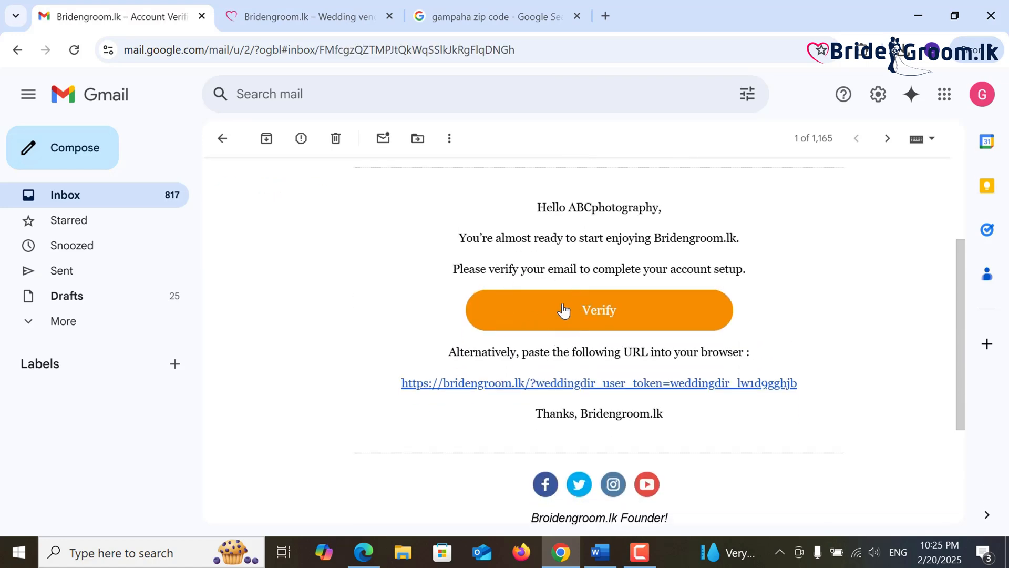
pyautogui.scroll(1, 430, 319)
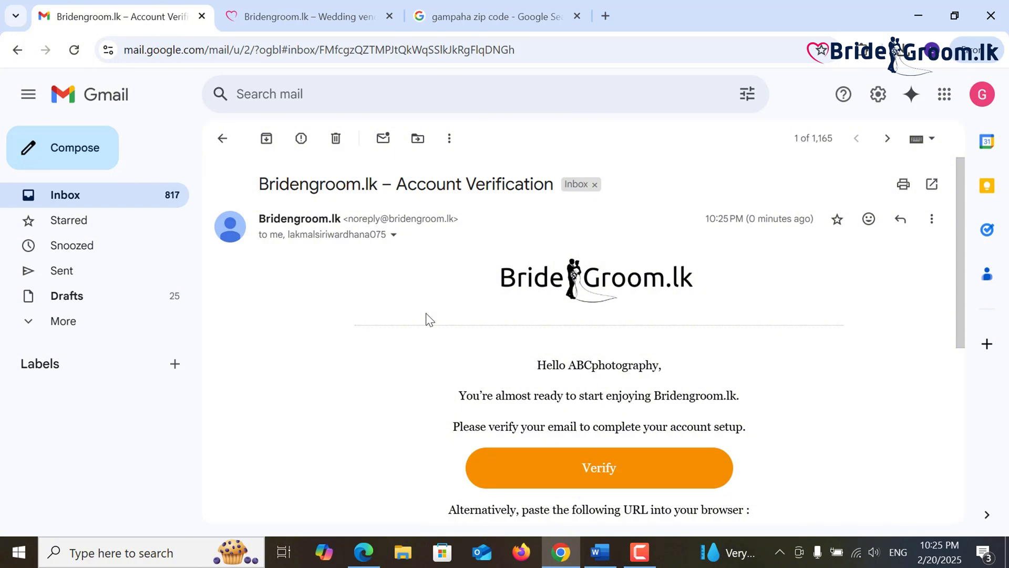
pyautogui.scroll(-3, 429, 319)
pyautogui.click(532, 319)
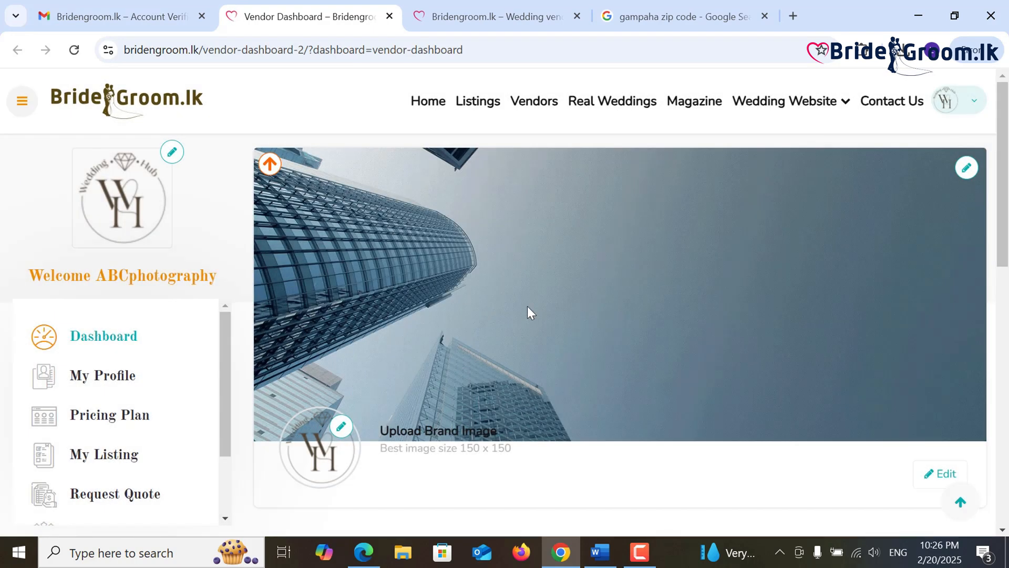
pyautogui.moveTo(1006, 164); pyautogui.dragTo(1006, 223)
pyautogui.scroll(3, 651, 207)
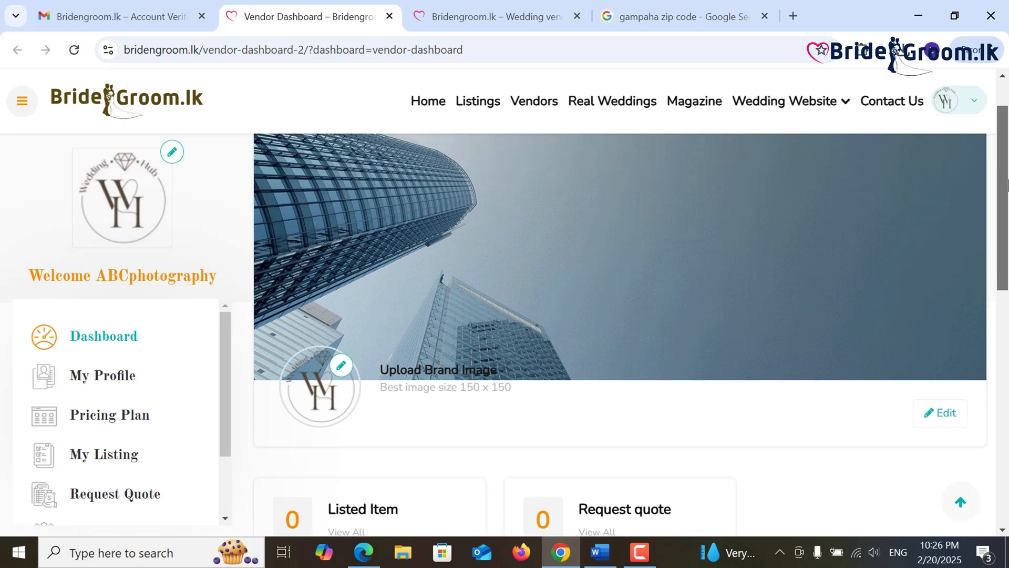
pyautogui.scroll(1, 188, 263)
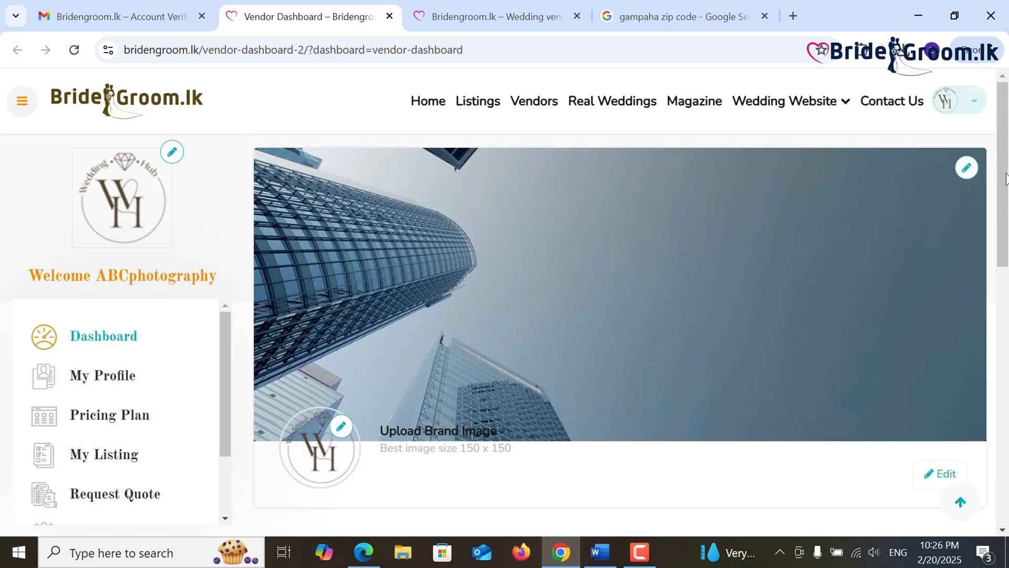
pyautogui.scroll(-1, 1008, 181)
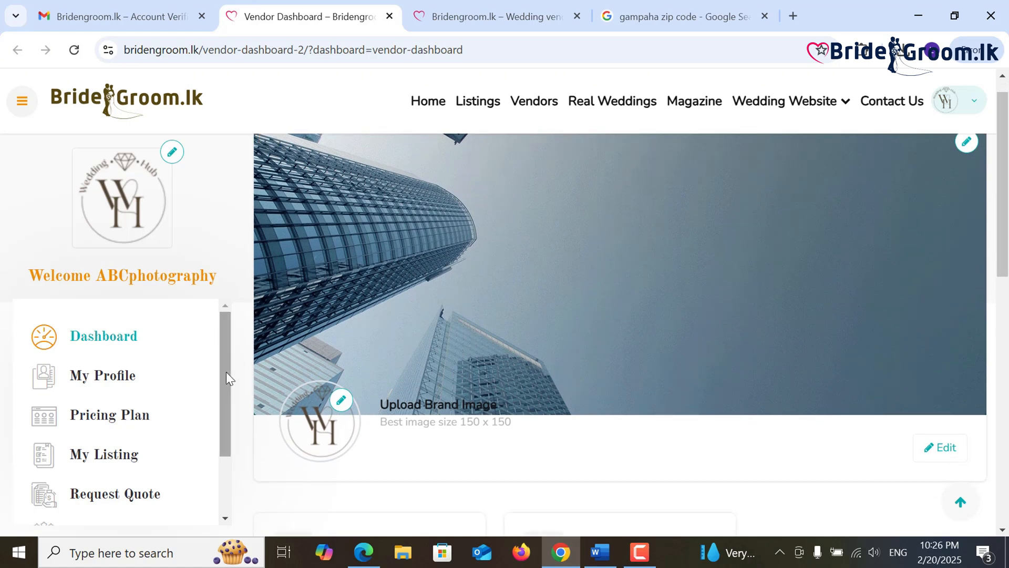
pyautogui.moveTo(221, 371); pyautogui.dragTo(223, 384)
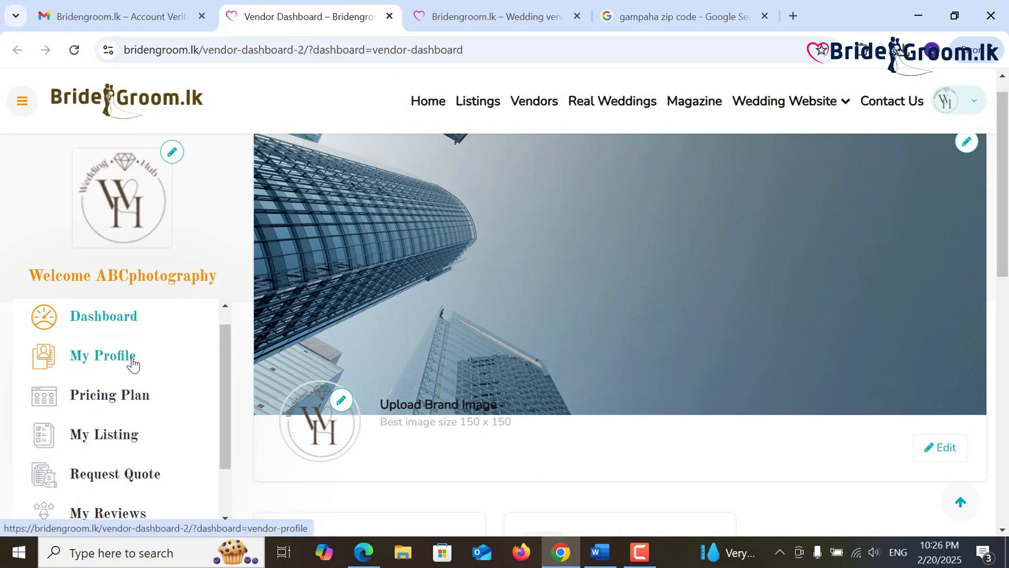
pyautogui.scroll(1, 188, 351)
pyautogui.scroll(1, 216, 278)
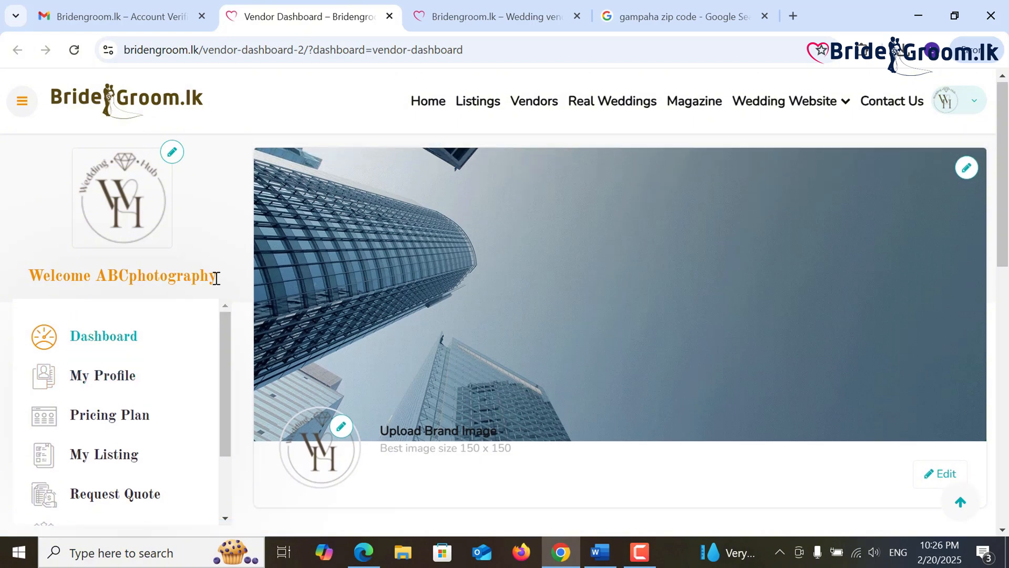
# - Upload the logo from Desktop > ABC Photography > Business Logo as the profile picture
pyautogui.click(174, 153)
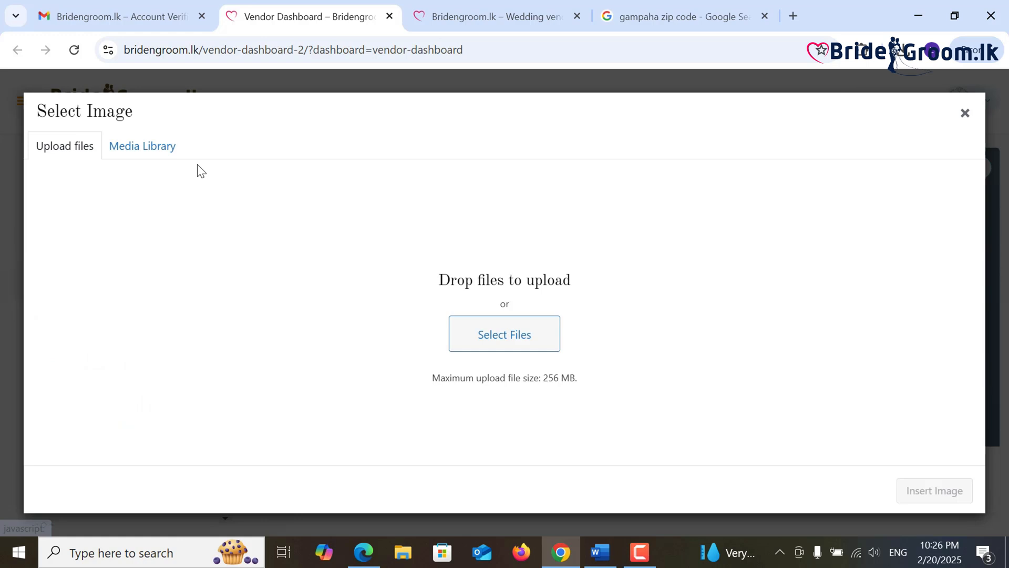
pyautogui.click(501, 339)
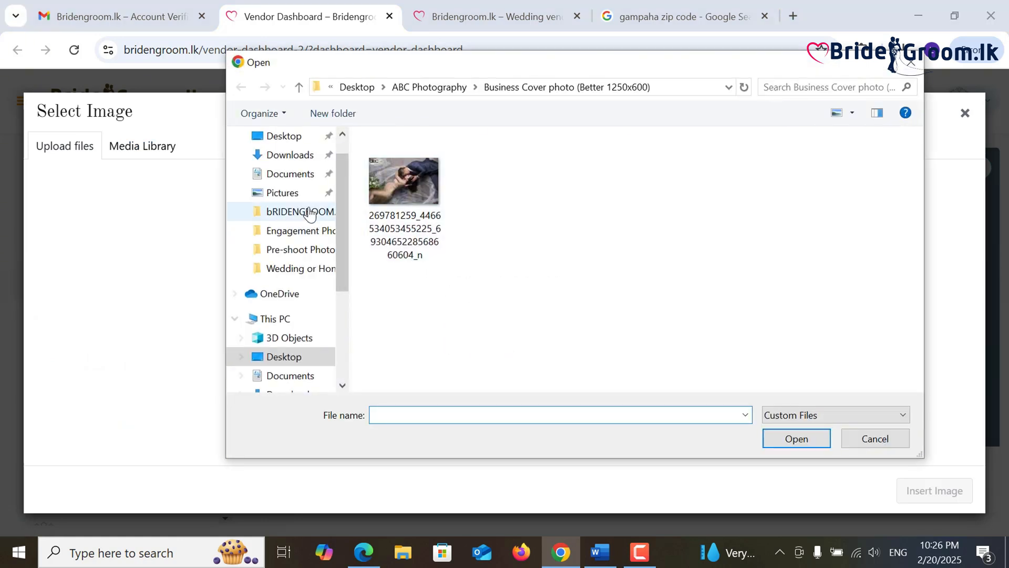
pyautogui.click(294, 138)
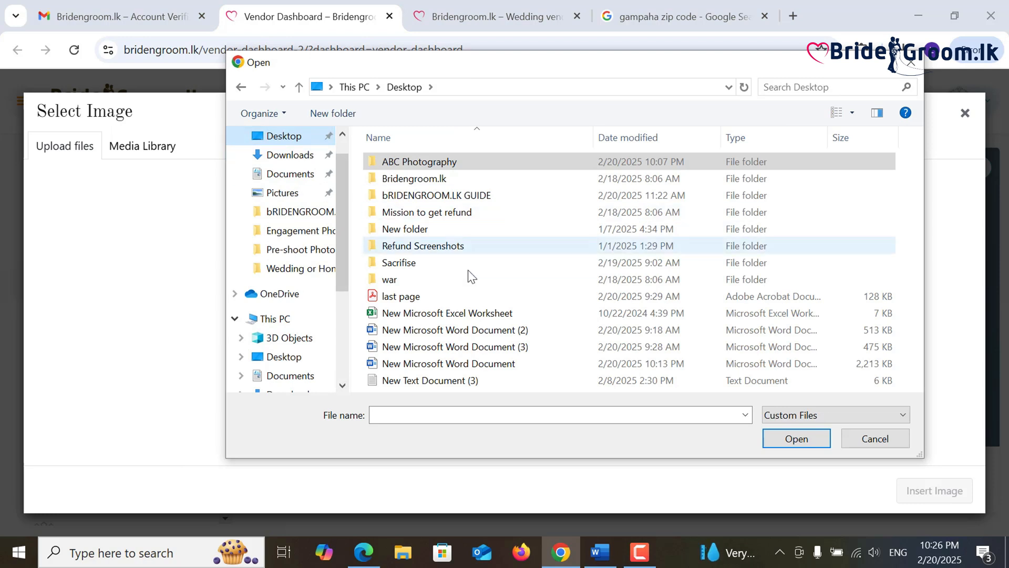
pyautogui.doubleClick(440, 162)
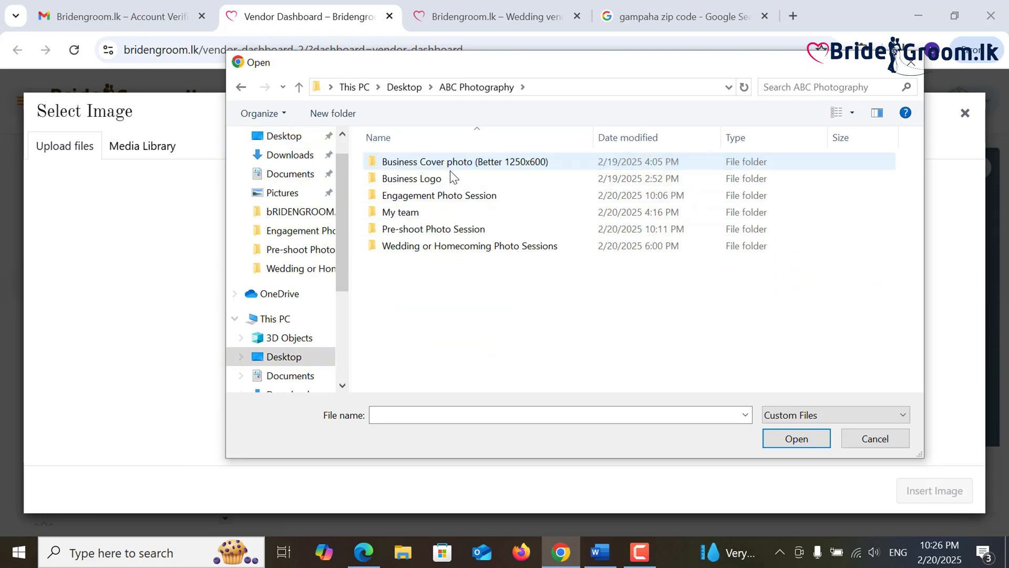
pyautogui.doubleClick(453, 178)
pyautogui.doubleClick(427, 181)
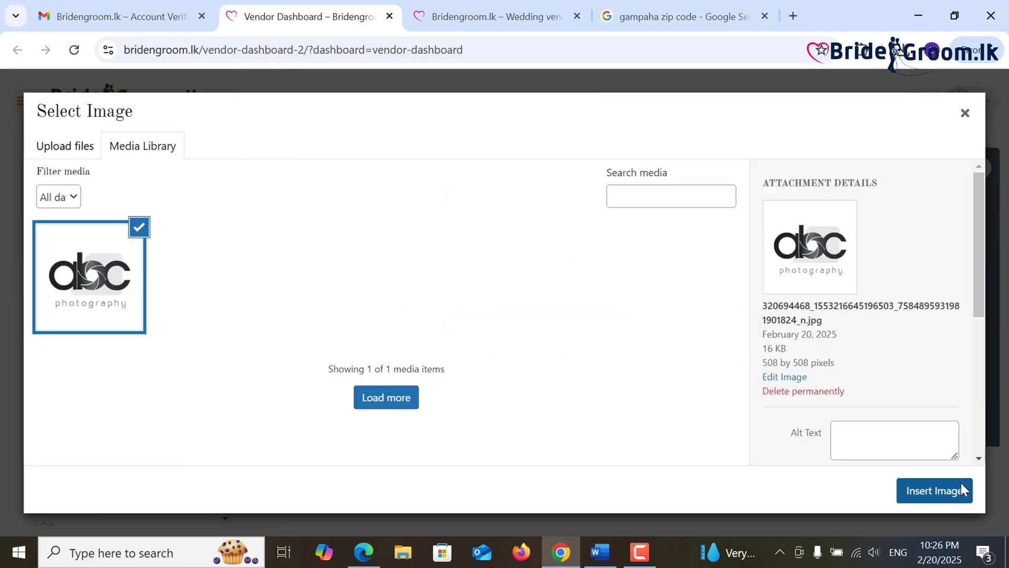
pyautogui.click(934, 491)
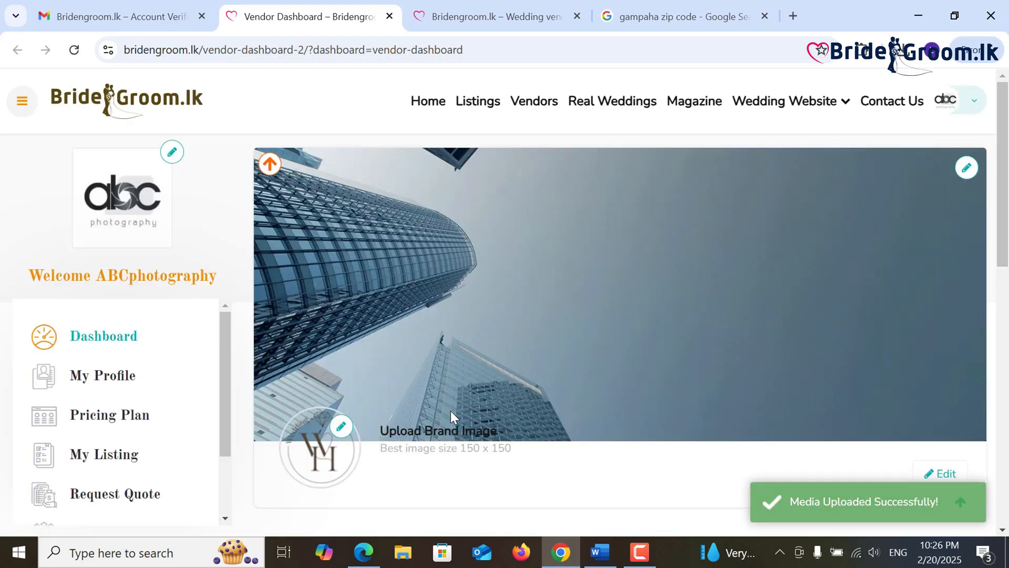
# - Set the same abc logo from the media library as the brand image
pyautogui.click(338, 432)
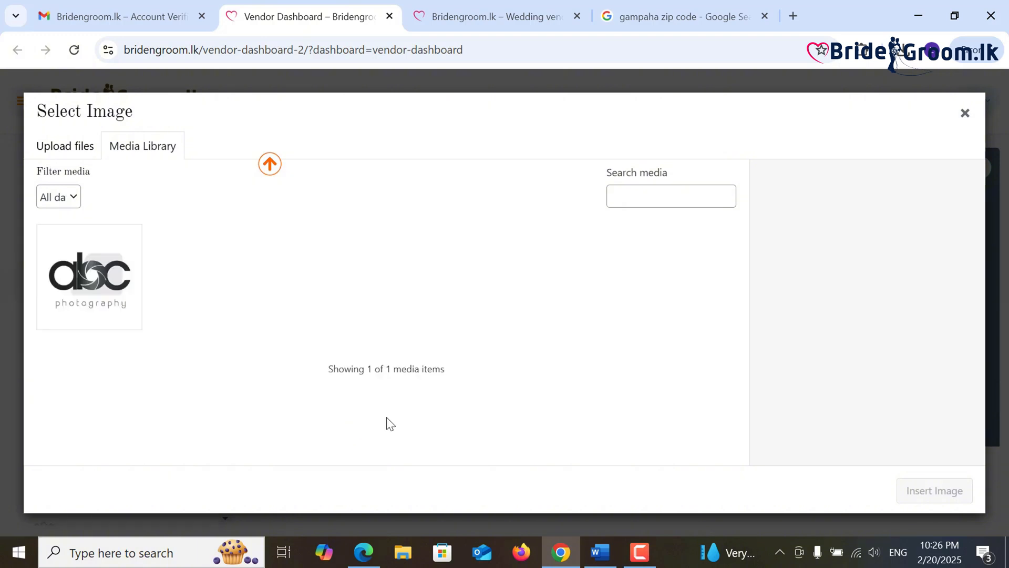
pyautogui.click(123, 281)
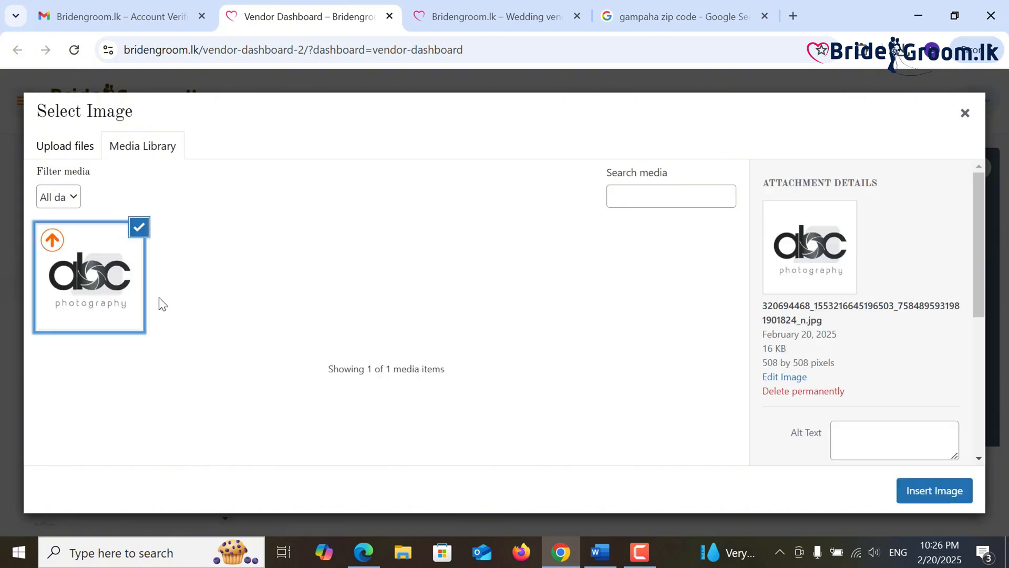
pyautogui.click(922, 492)
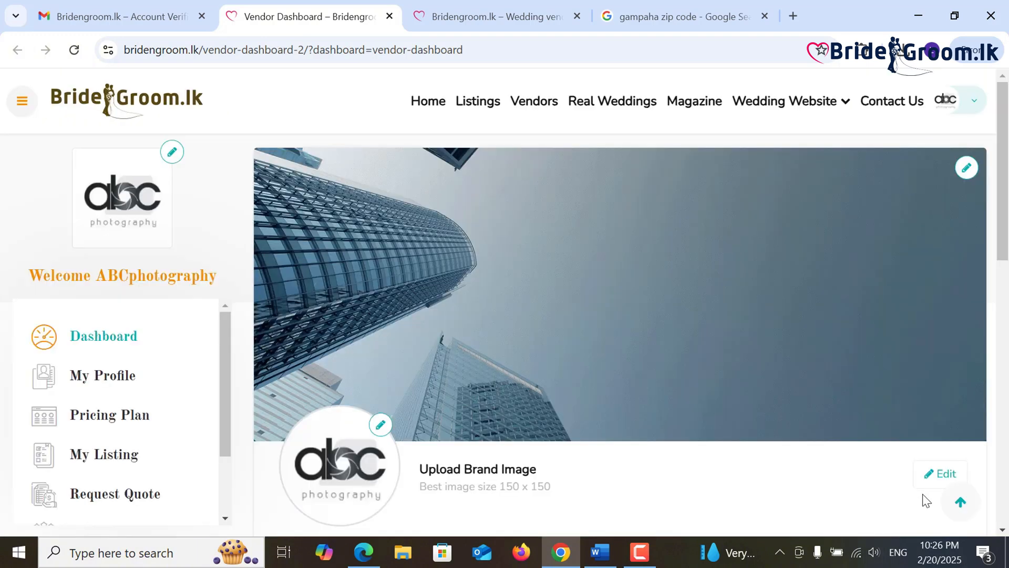
# - Upload the couple photo from ABC Photography > Business Cover photo and insert it as the cover
pyautogui.click(967, 168)
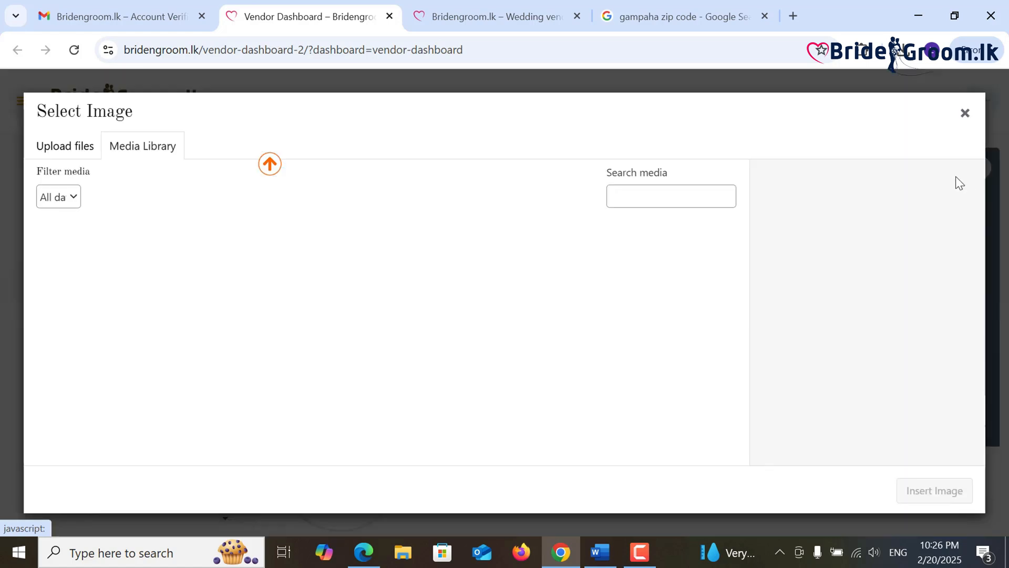
pyautogui.click(82, 154)
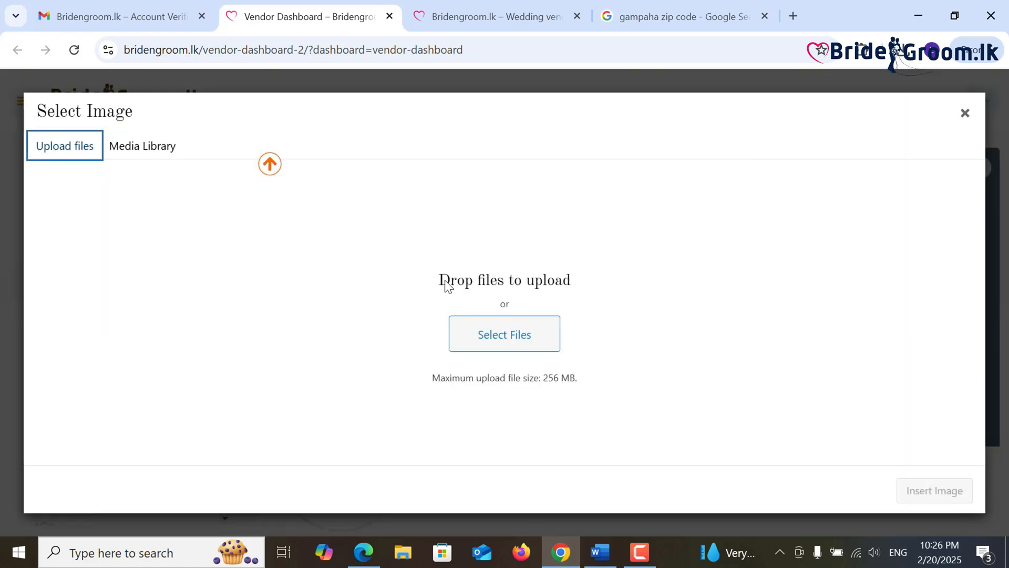
pyautogui.click(487, 326)
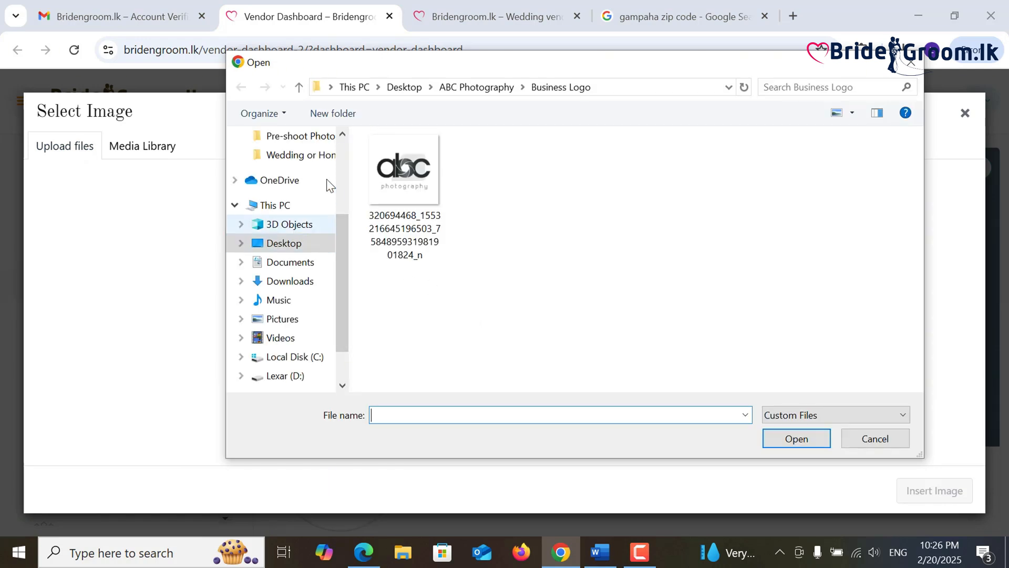
pyautogui.click(299, 86)
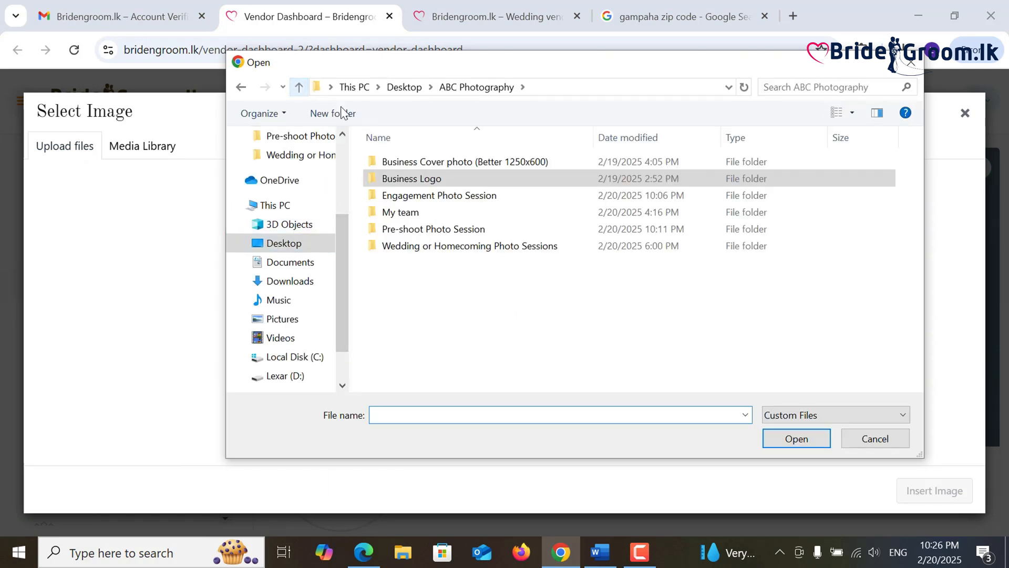
pyautogui.doubleClick(427, 160)
pyautogui.doubleClick(422, 180)
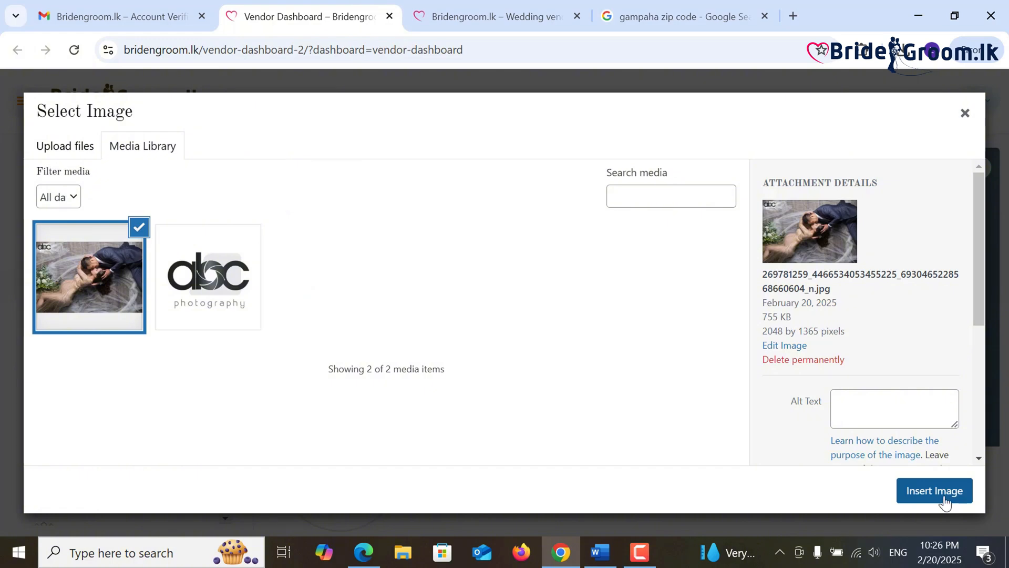
pyautogui.click(934, 490)
# - Scroll through the public ABC Photography vendor page to review it
pyautogui.scroll(-1, 681, 434)
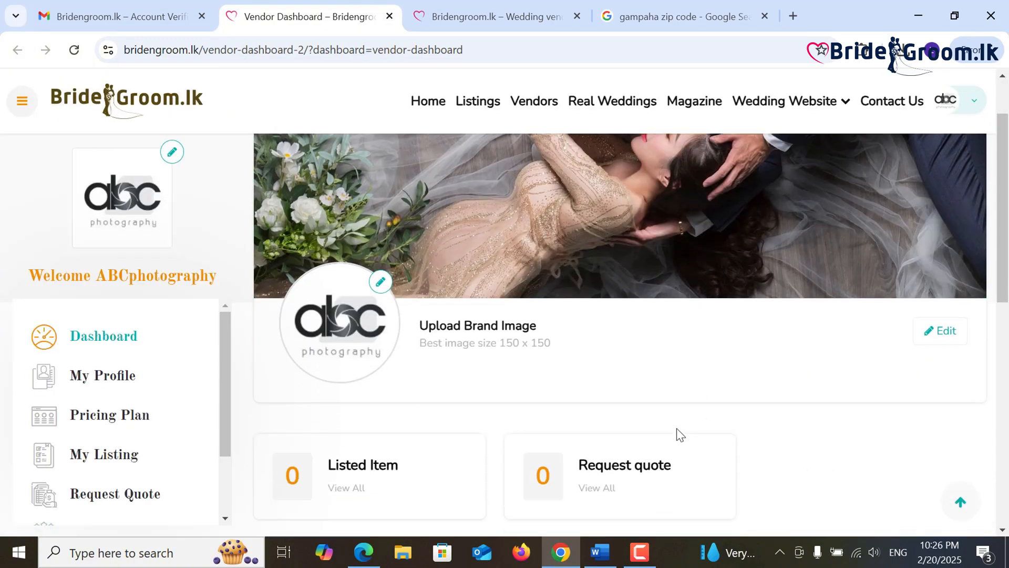
pyautogui.scroll(-2, 677, 428)
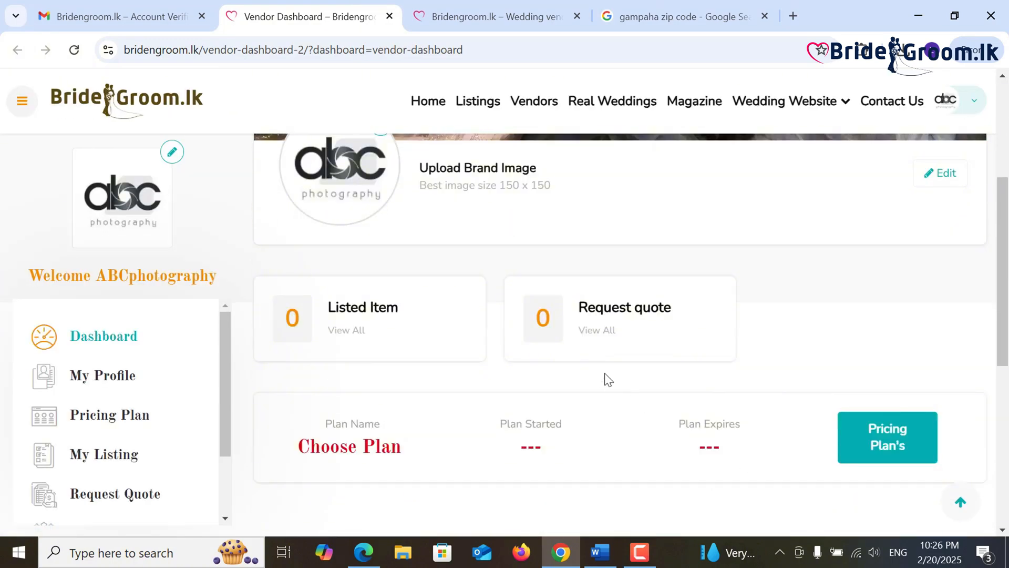
pyautogui.scroll(-1, 603, 371)
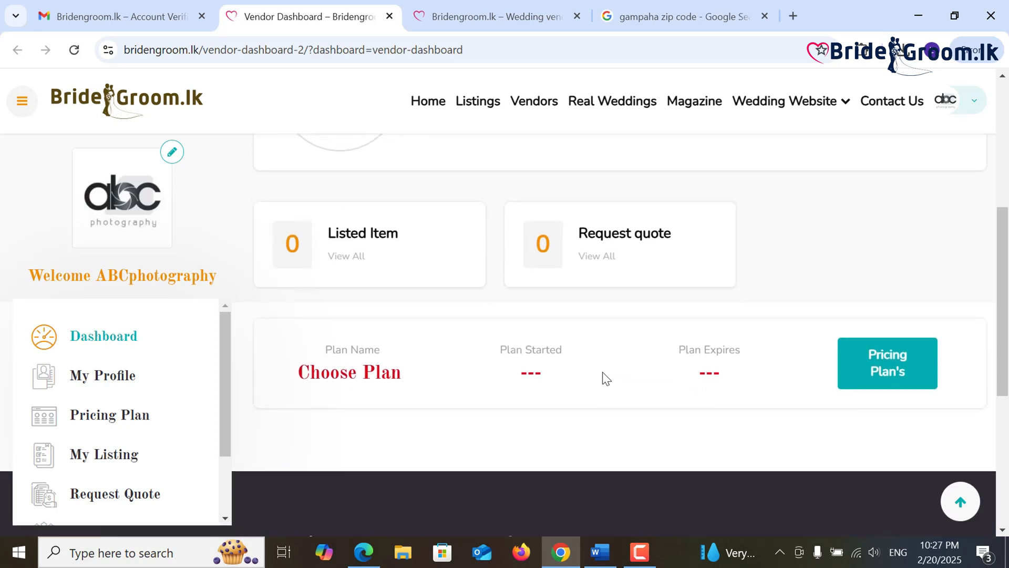
pyautogui.scroll(1, 602, 371)
pyautogui.moveTo(1007, 266); pyautogui.dragTo(1008, 183)
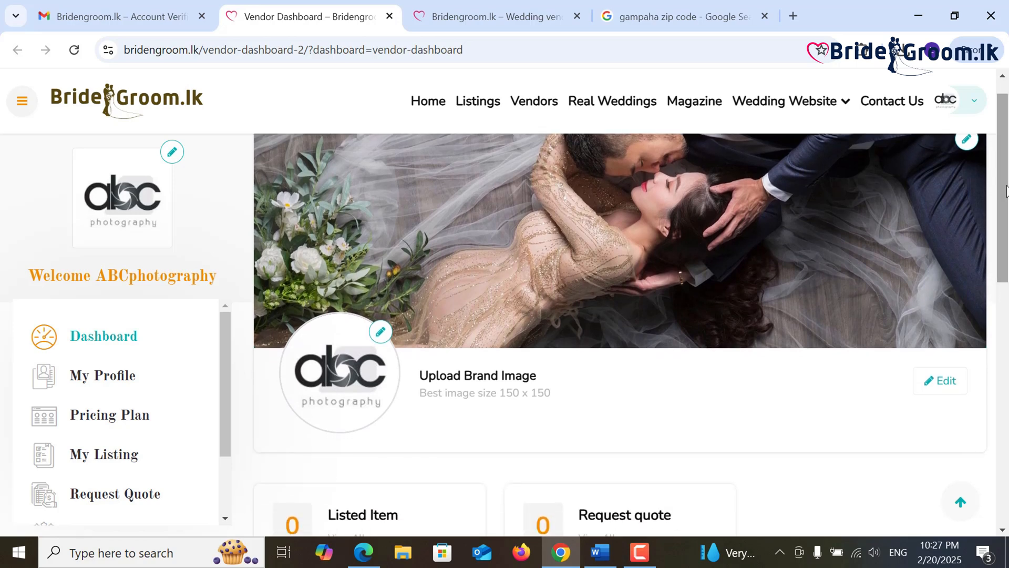
# - Find ABC PHOTOGRAPHY in the Bridengroom.lk vendor directory, view its page, then return to the dashboard
pyautogui.click(793, 14)
pyautogui.write('br')
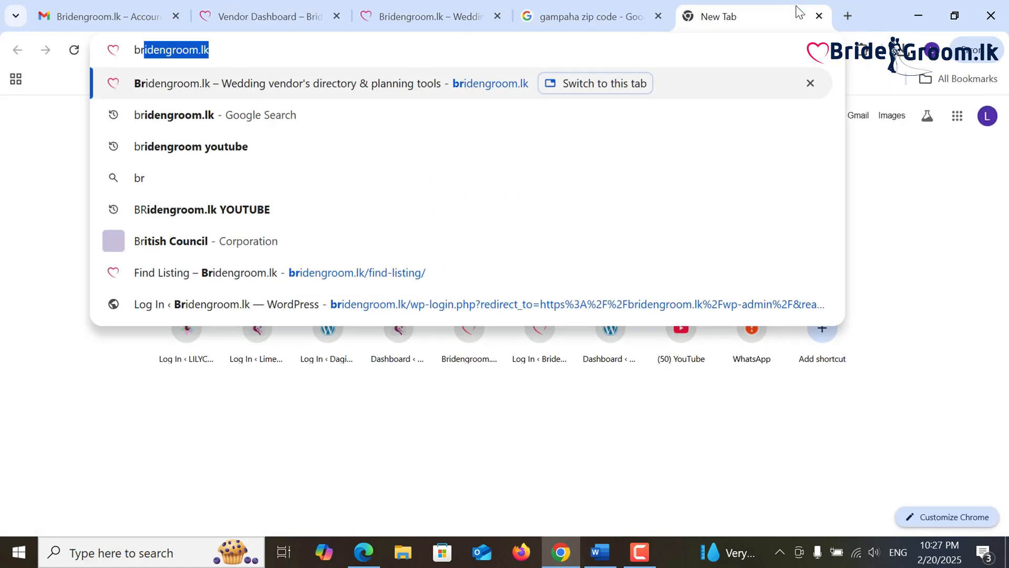
pyautogui.click(371, 83)
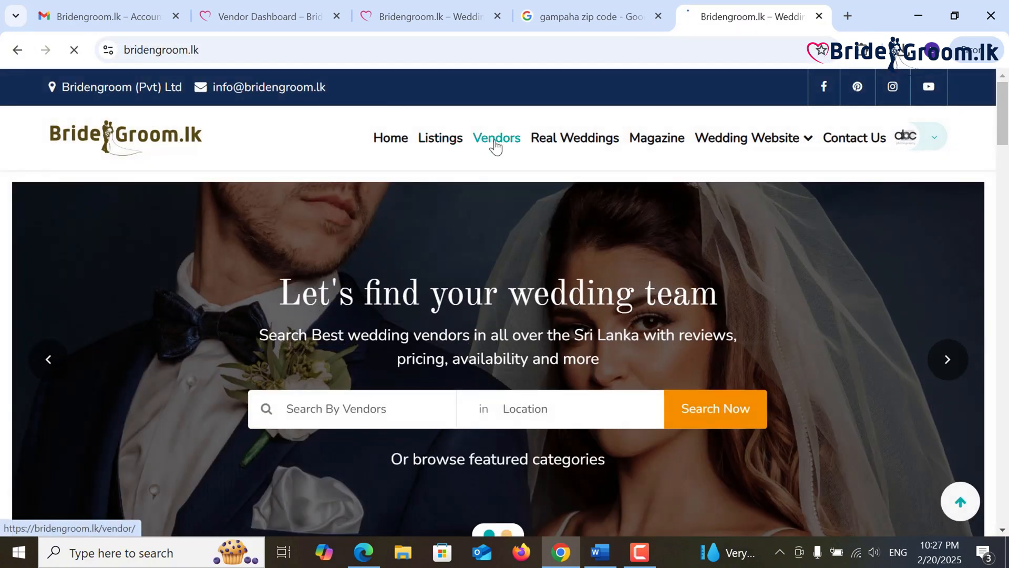
pyautogui.click(496, 139)
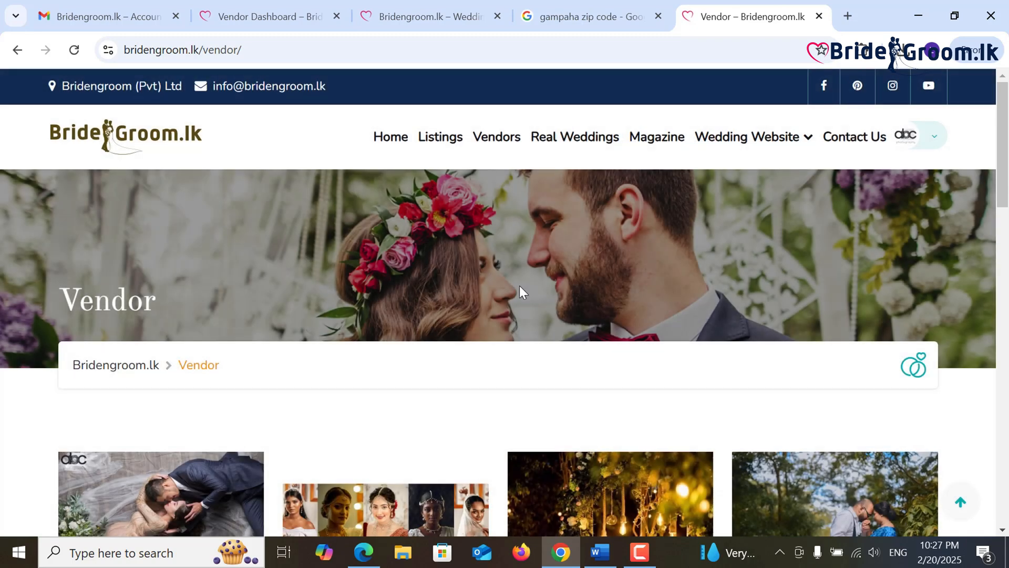
pyautogui.scroll(-3, 519, 285)
pyautogui.moveTo(128, 370)
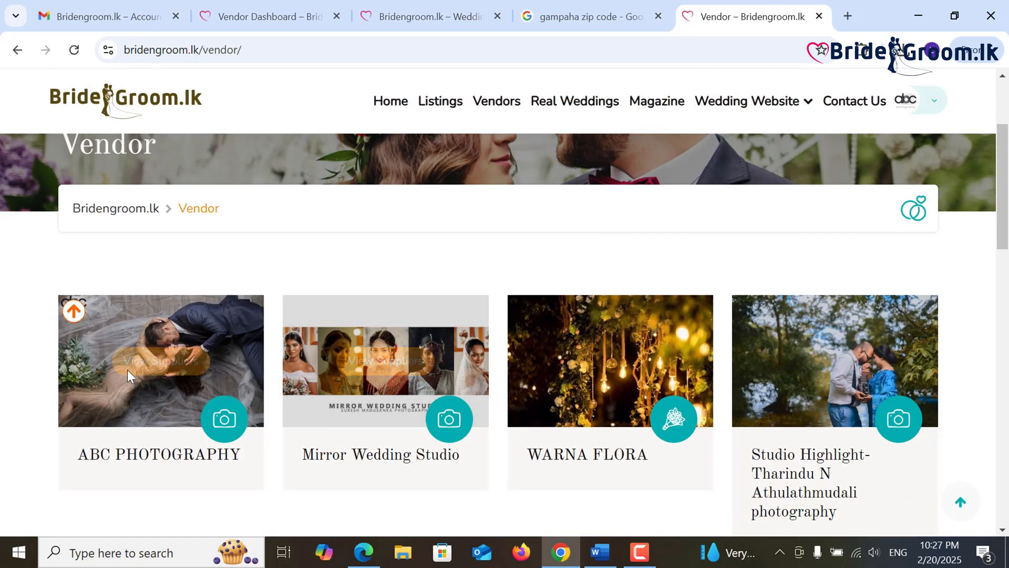
pyautogui.click(167, 370)
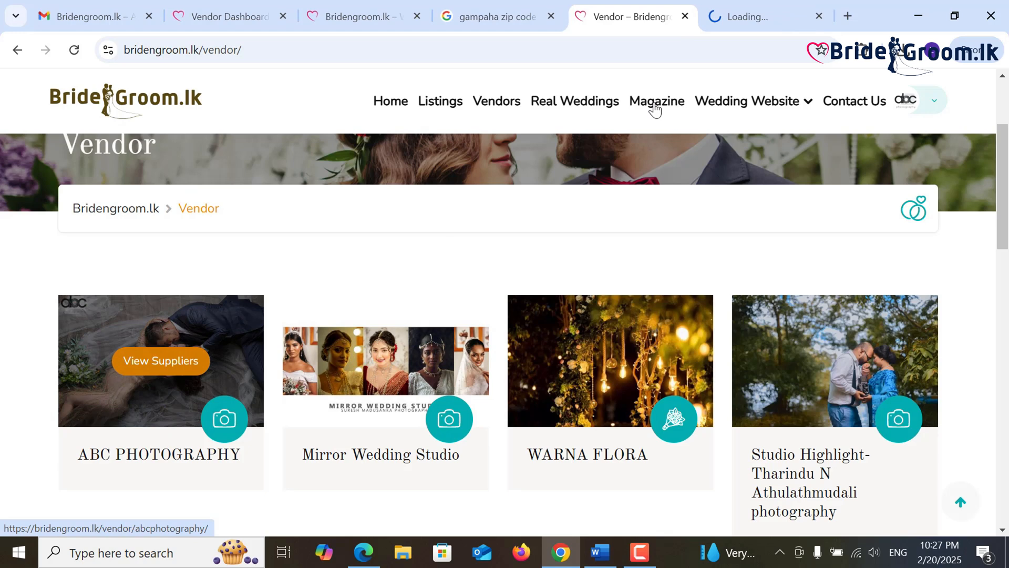
pyautogui.click(728, 12)
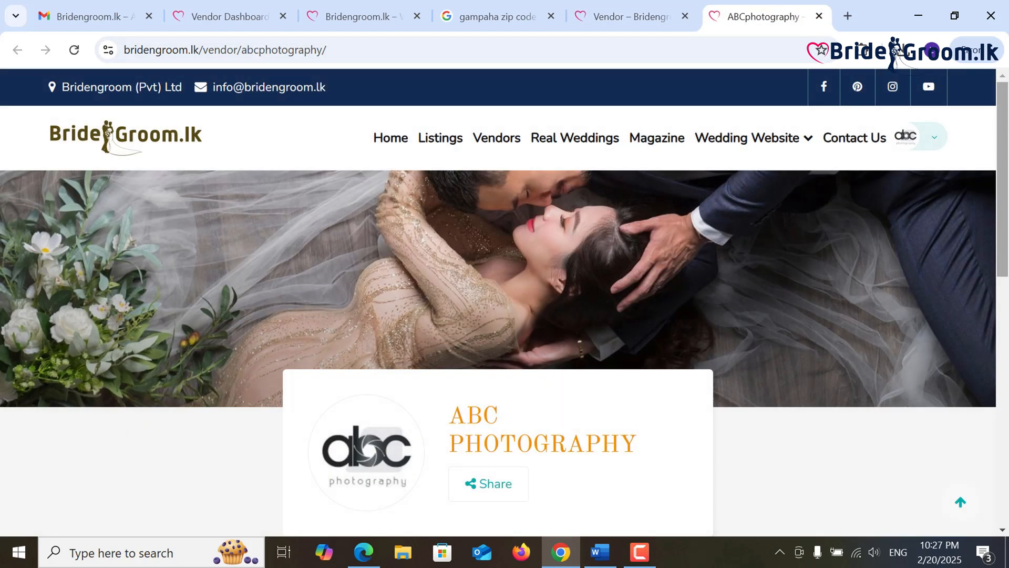
pyautogui.moveTo(1008, 146); pyautogui.dragTo(1007, 194)
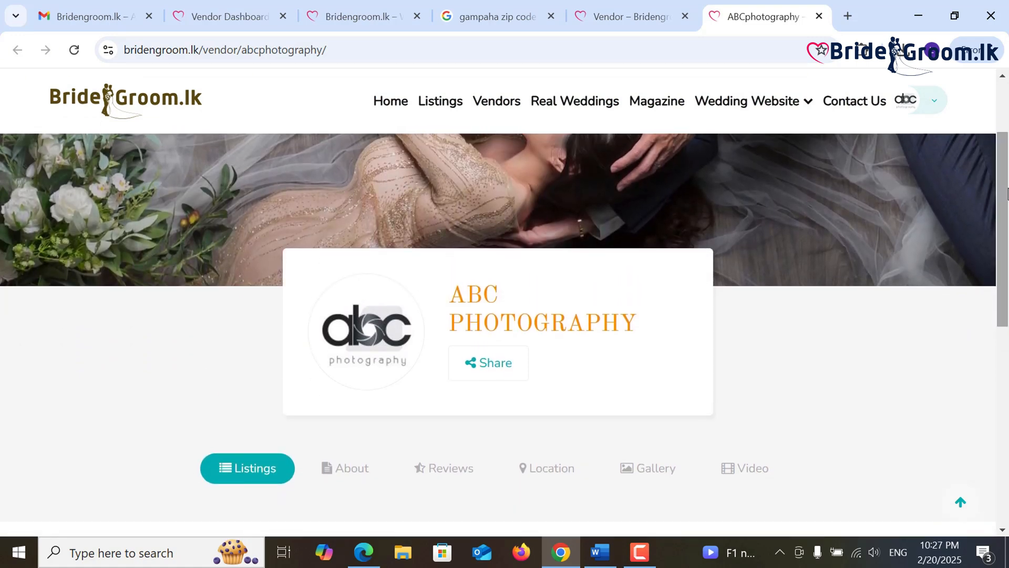
pyautogui.click(823, 17)
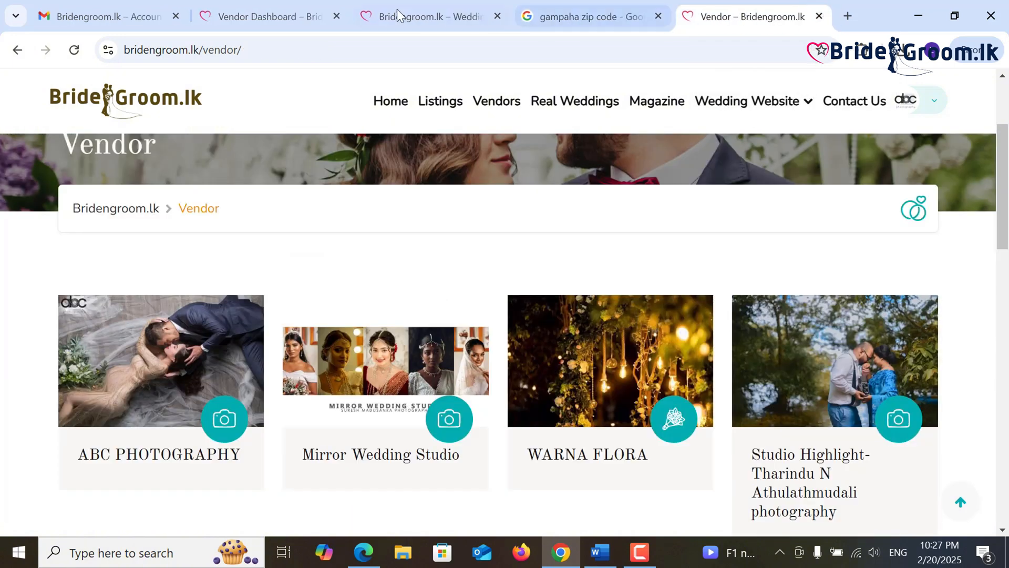
pyautogui.click(286, 5)
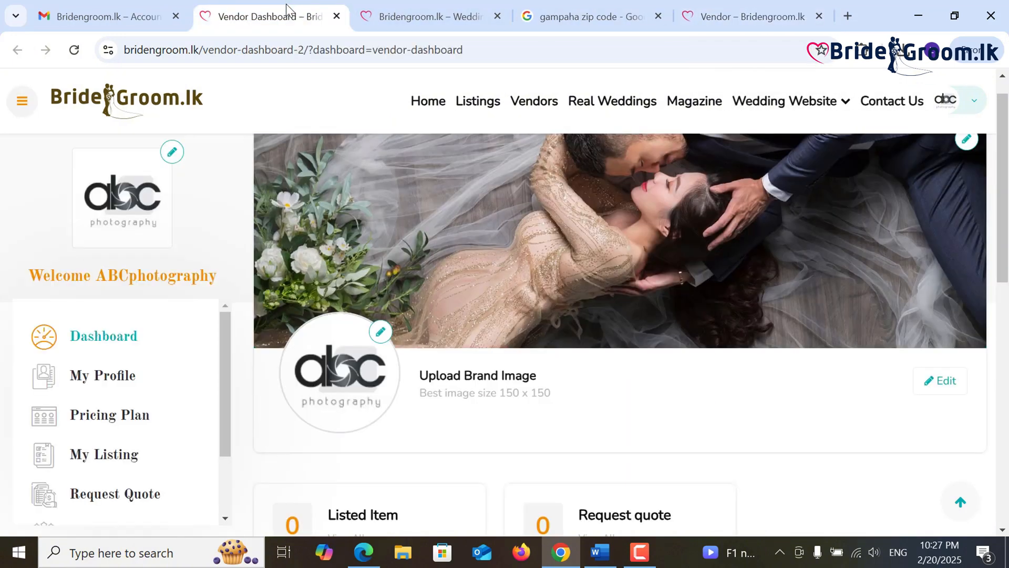
# - Open My Profile and paste the contact number from the Word vendor document into Phone Number
pyautogui.scroll(-3, 126, 358)
pyautogui.click(123, 376)
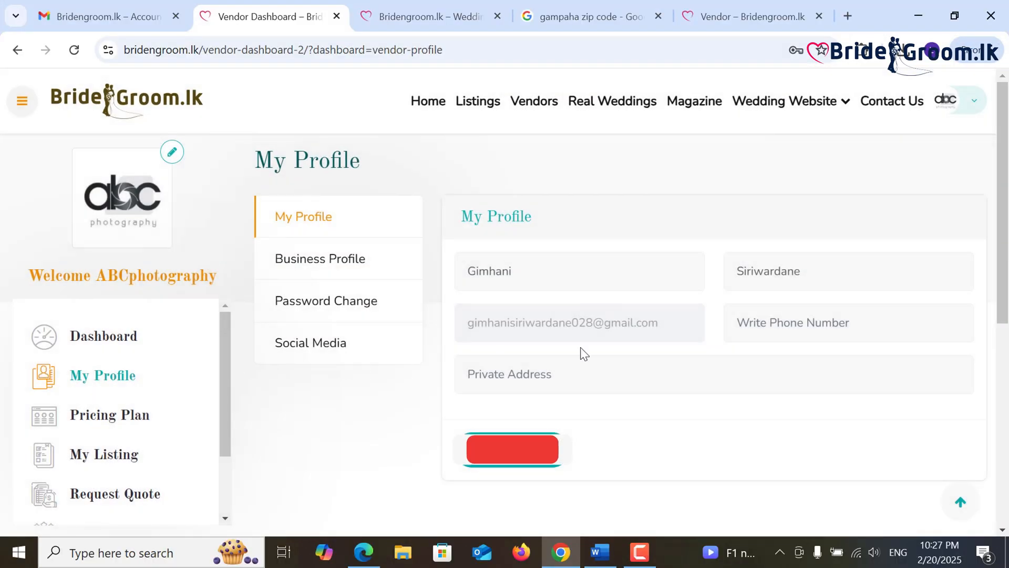
pyautogui.click(747, 334)
pyautogui.click(599, 552)
pyautogui.rightClick(414, 402)
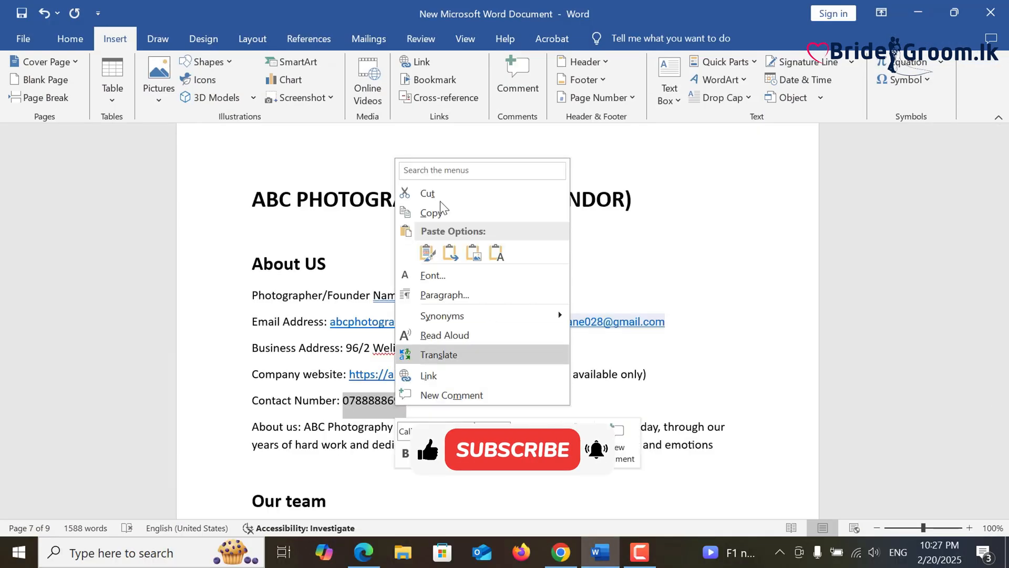
pyautogui.click(426, 209)
pyautogui.hotkey('alt', 'Tab')
pyautogui.hotkey('ctrl', 'v')
# - Paste the business address from the Word document into Private Address and update the profile
pyautogui.click(777, 371)
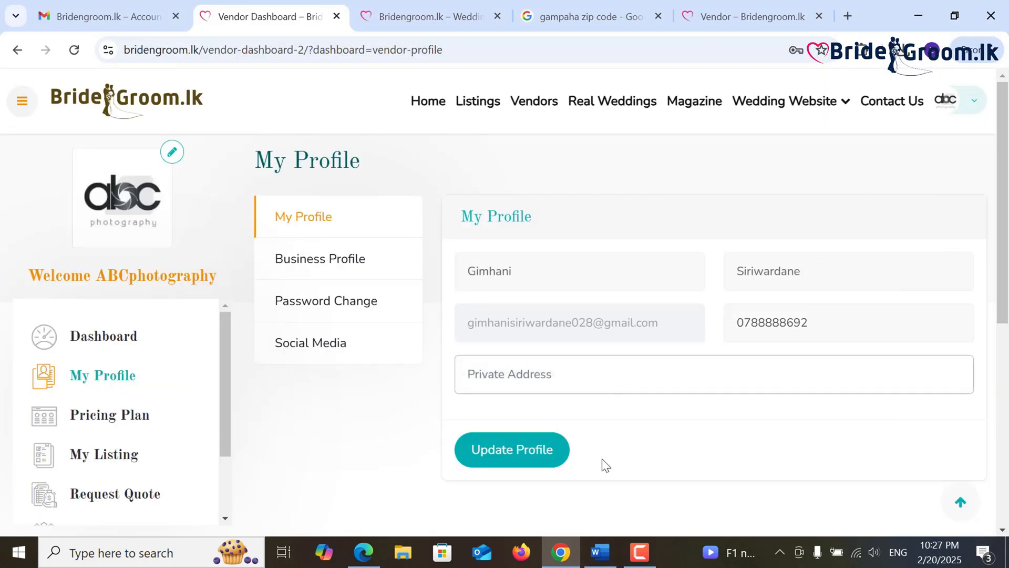
pyautogui.click(599, 552)
pyautogui.moveTo(520, 348); pyautogui.dragTo(362, 351)
pyautogui.rightClick(362, 351)
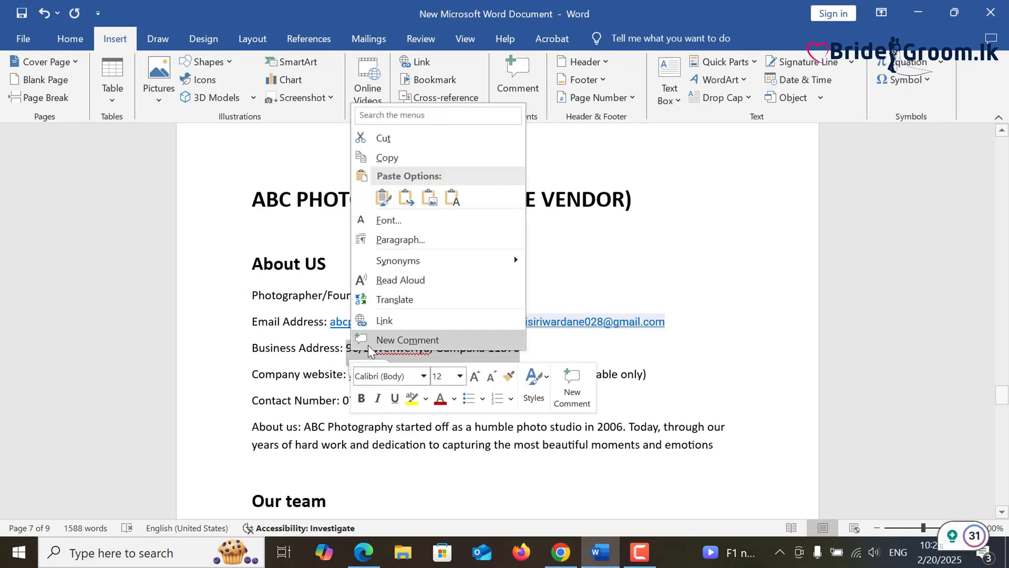
pyautogui.click(368, 156)
pyautogui.hotkey('alt', 'Tab')
pyautogui.hotkey('ctrl', 'v')
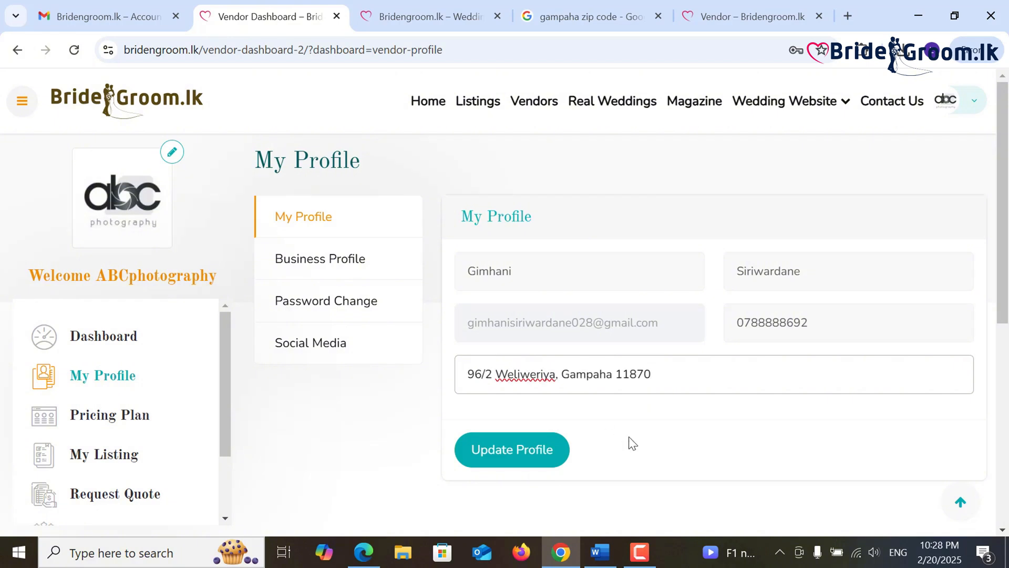
pyautogui.click(536, 453)
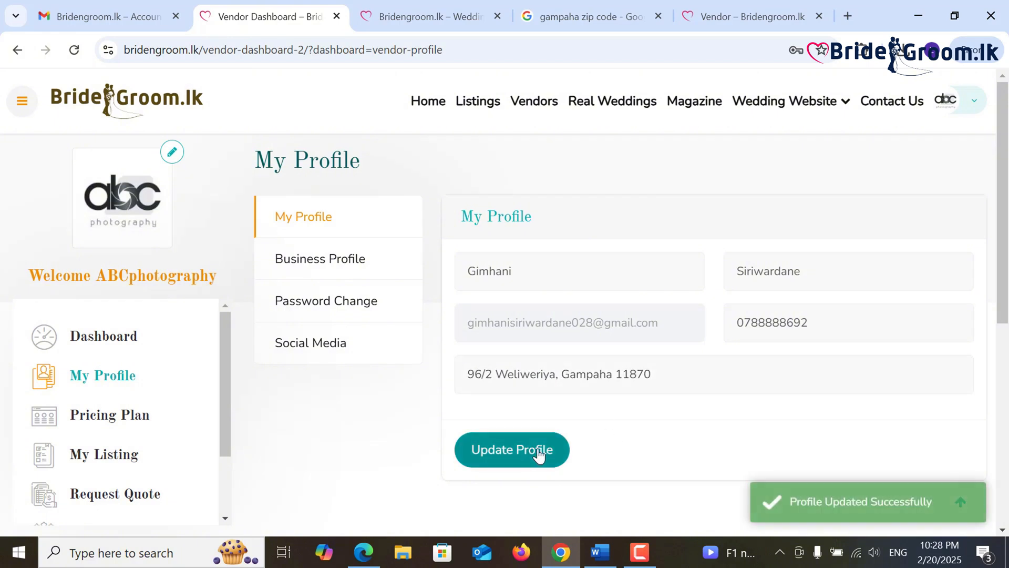
# - In Business Profile, prefix the business email with 'support@'
pyautogui.click(349, 281)
pyautogui.click(546, 325)
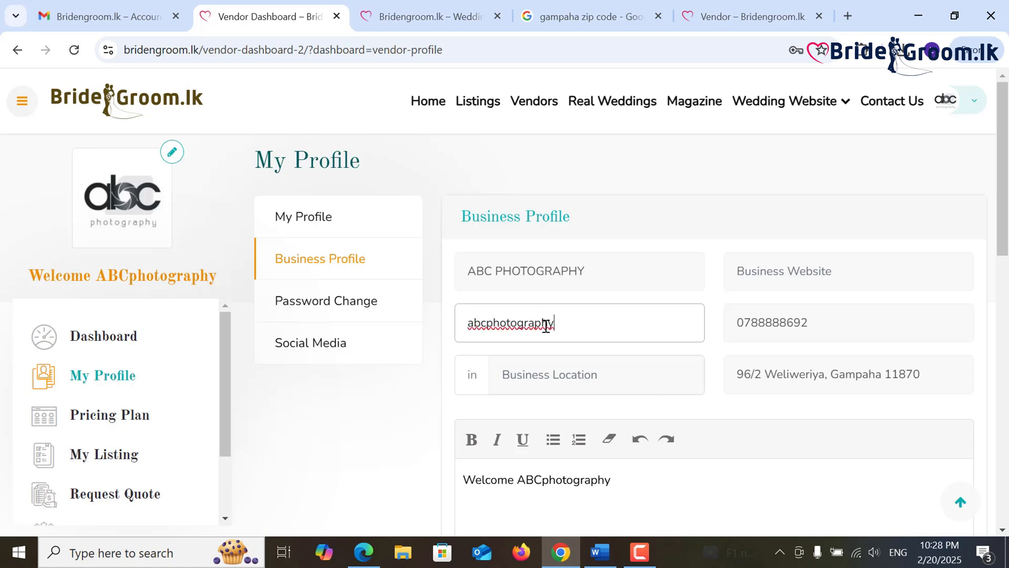
pyautogui.click(471, 332)
pyautogui.write('support@')
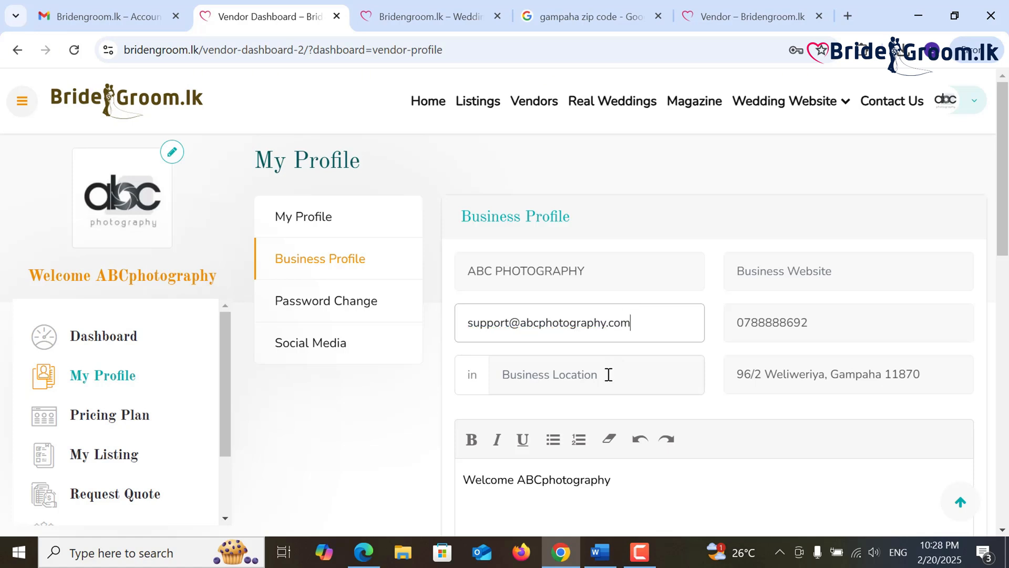
# - Set the business location to Western > Gampaha
pyautogui.scroll(-1, 714, 411)
pyautogui.click(604, 298)
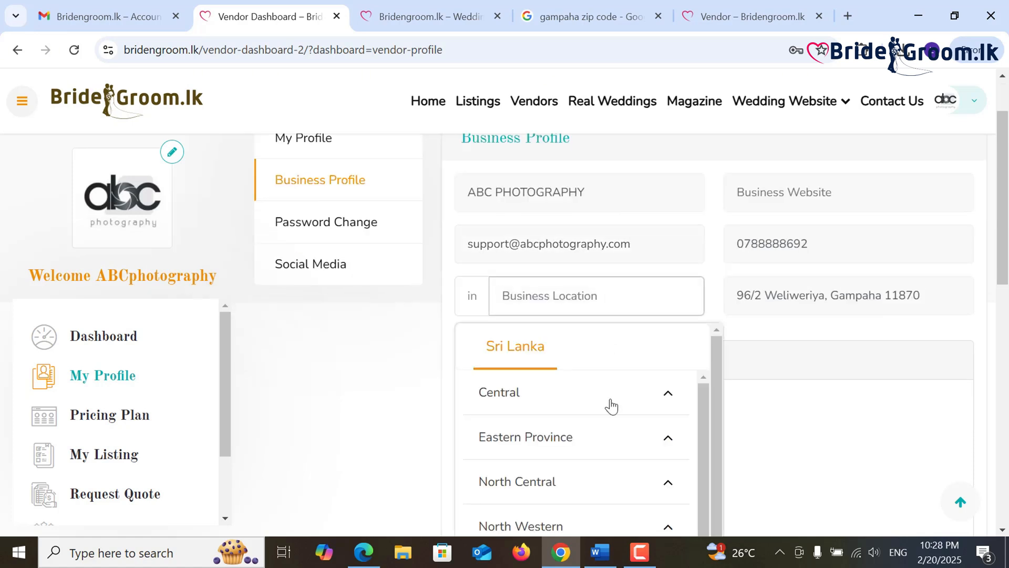
pyautogui.scroll(-2, 611, 402)
pyautogui.moveTo(1001, 243); pyautogui.dragTo(1000, 325)
pyautogui.click(638, 438)
pyautogui.scroll(-9, 613, 371)
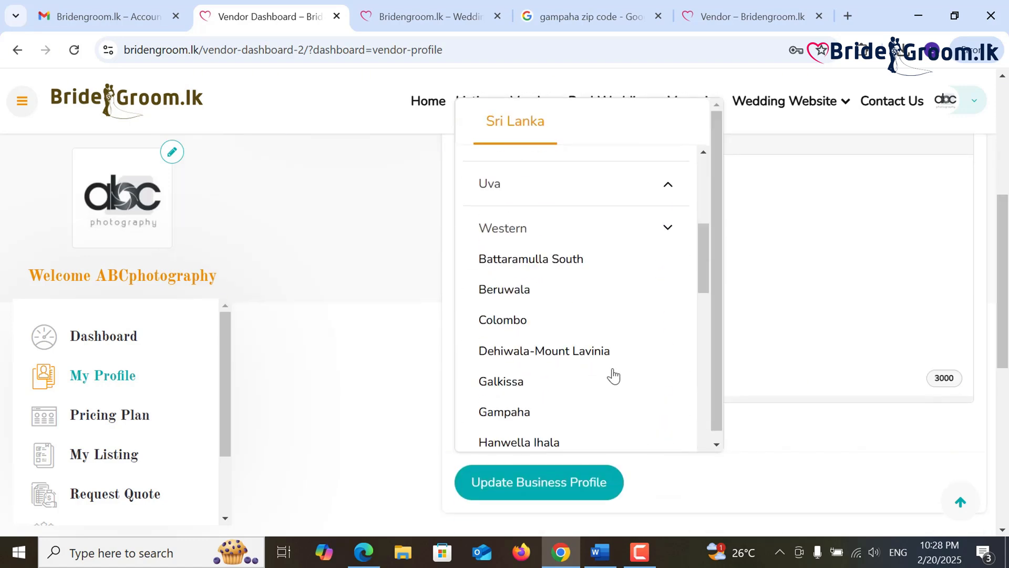
pyautogui.scroll(7, 611, 376)
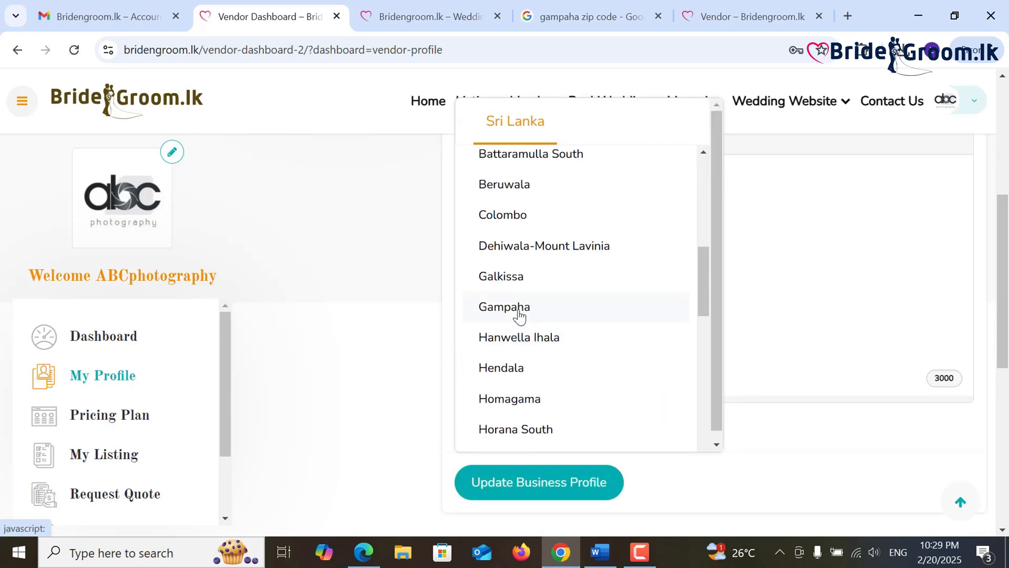
pyautogui.click(521, 308)
# - Copy the About-us sentence from the Word notes for the business description
pyautogui.scroll(-2, 723, 377)
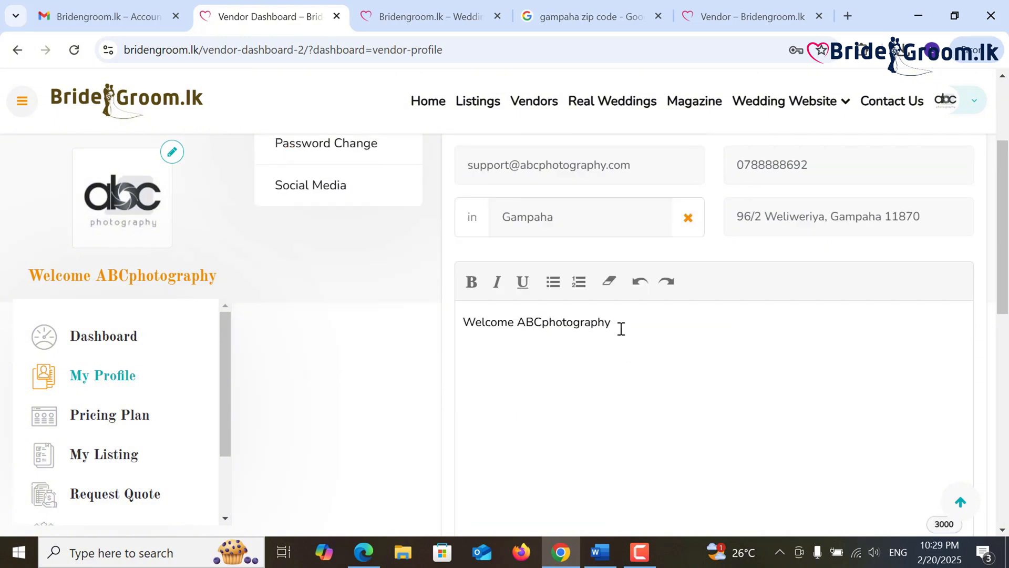
pyautogui.tripleClick(470, 325)
pyautogui.write('In here write your business description')
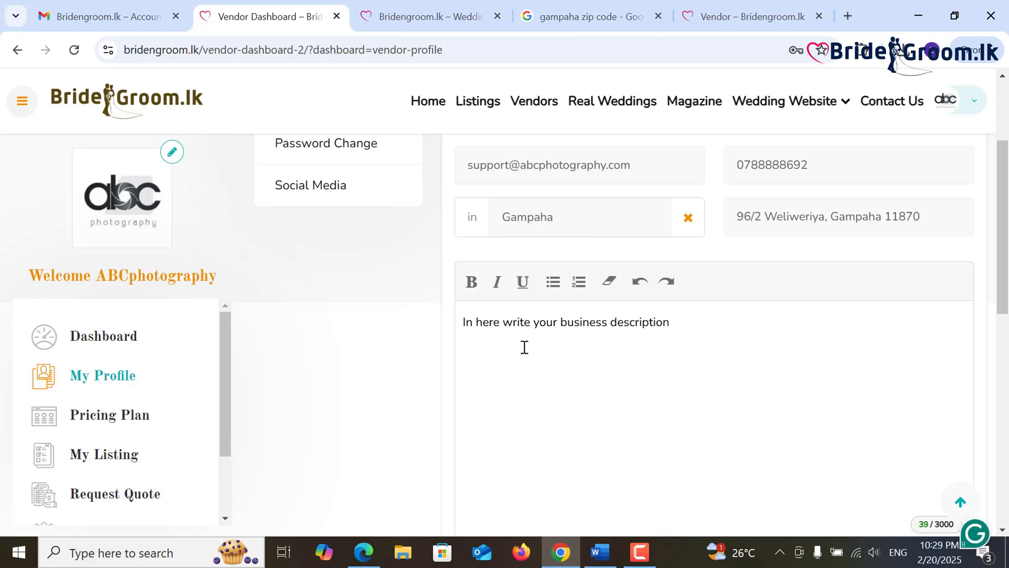
pyautogui.moveTo(599, 552)
pyautogui.click(607, 502)
pyautogui.scroll(-2, 472, 388)
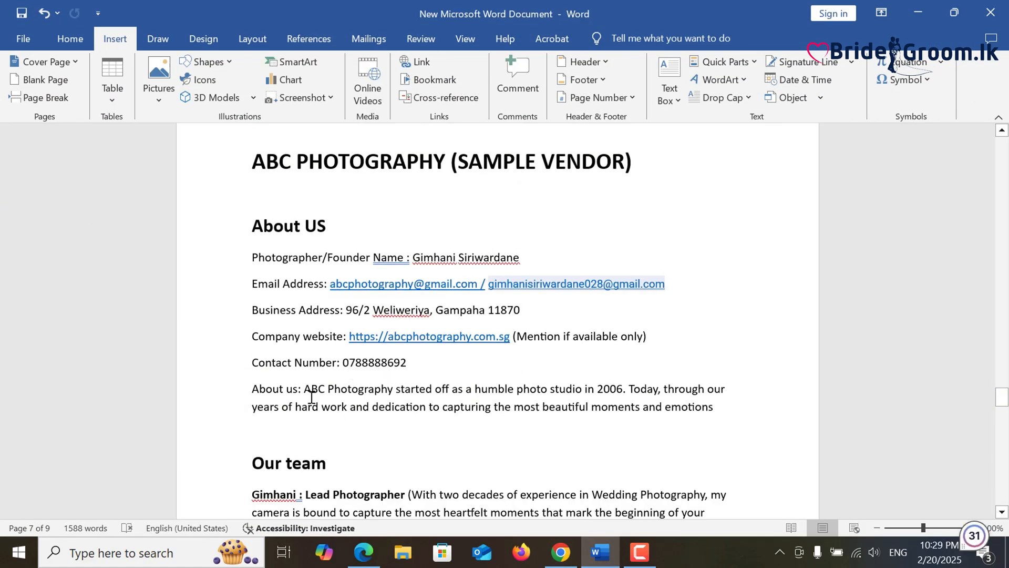
pyautogui.moveTo(311, 397); pyautogui.dragTo(714, 410)
pyautogui.rightClick(713, 410)
pyautogui.click(819, 137)
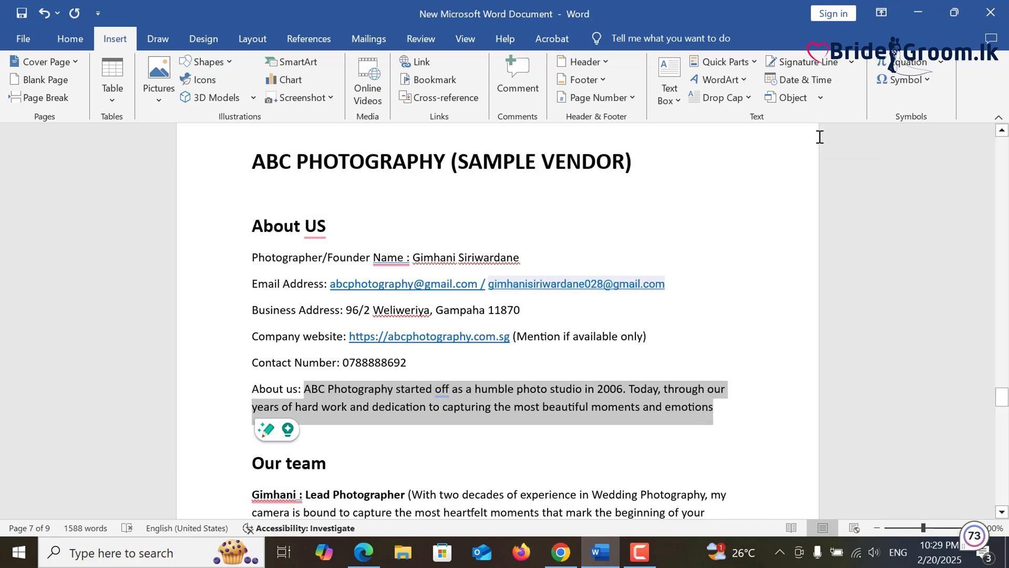
# - Replace the placeholder description with the About-us paragraph and update the business profile
pyautogui.click(918, 13)
pyautogui.moveTo(675, 320); pyautogui.dragTo(462, 322)
pyautogui.rightClick(489, 322)
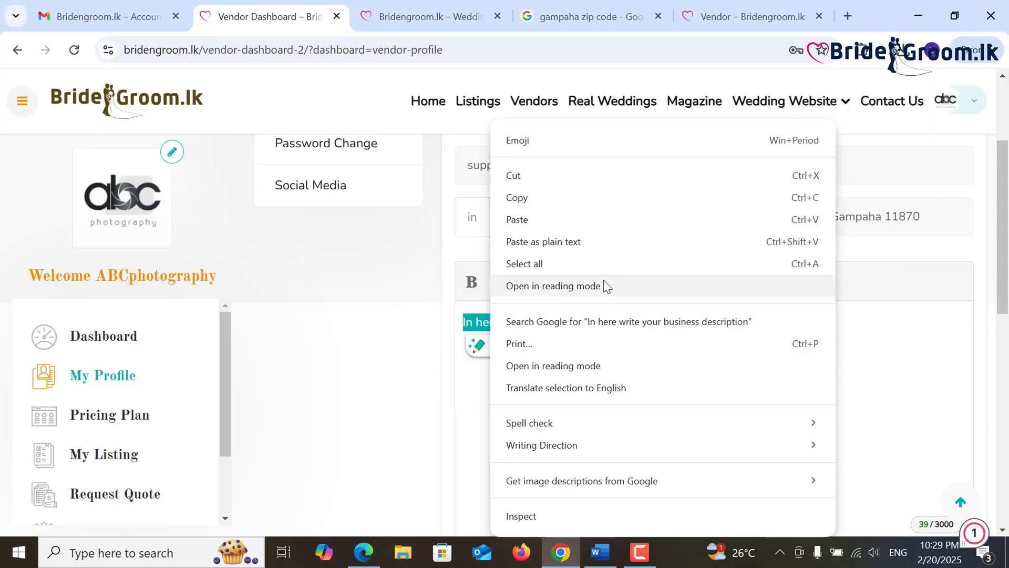
pyautogui.click(517, 219)
pyautogui.scroll(-3, 652, 393)
pyautogui.scroll(5, 644, 406)
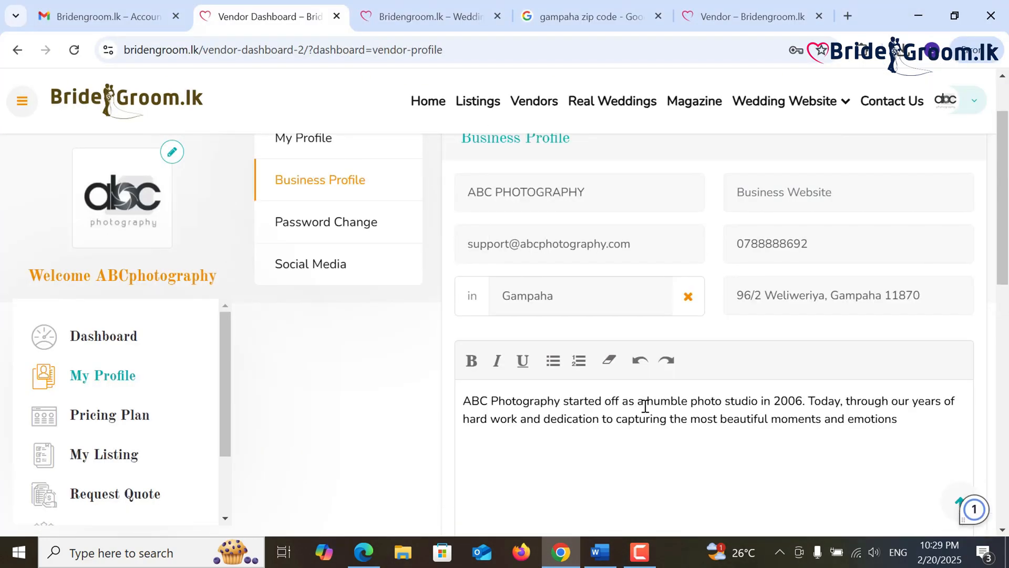
pyautogui.scroll(-7, 644, 410)
pyautogui.click(547, 312)
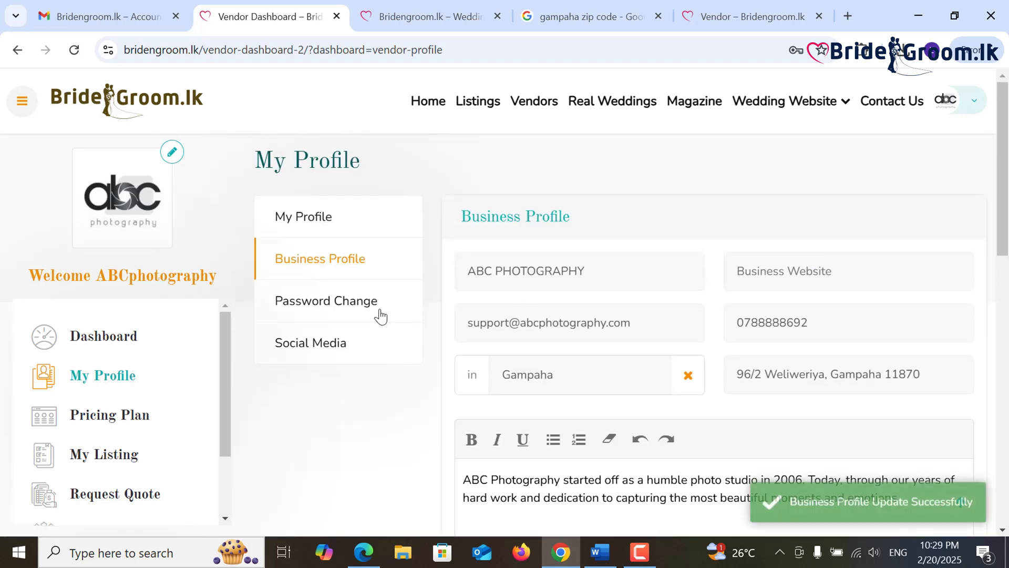
# - Add a new Social Media link entry and close the gampaha zip code search tab
pyautogui.click(355, 307)
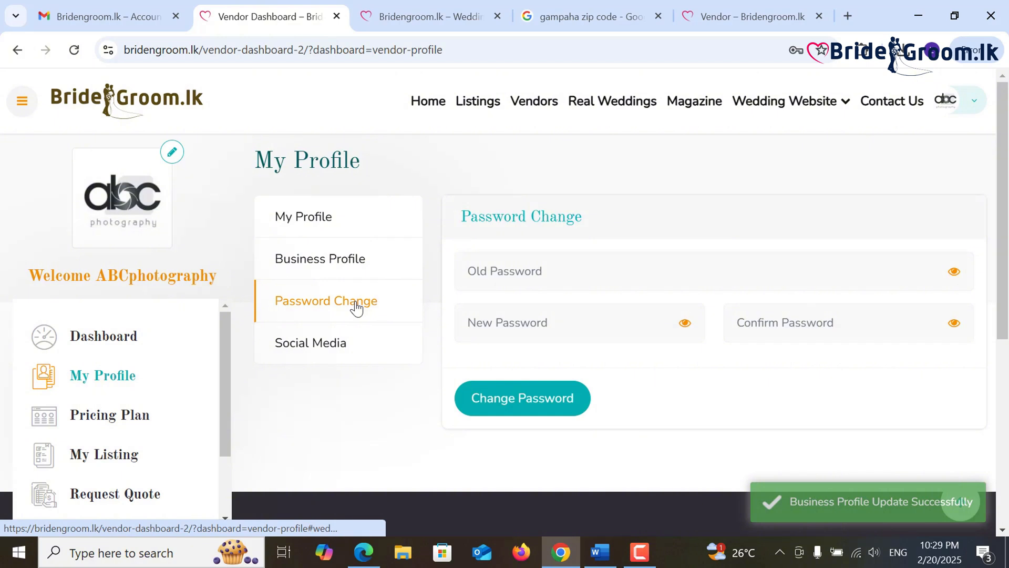
pyautogui.click(323, 351)
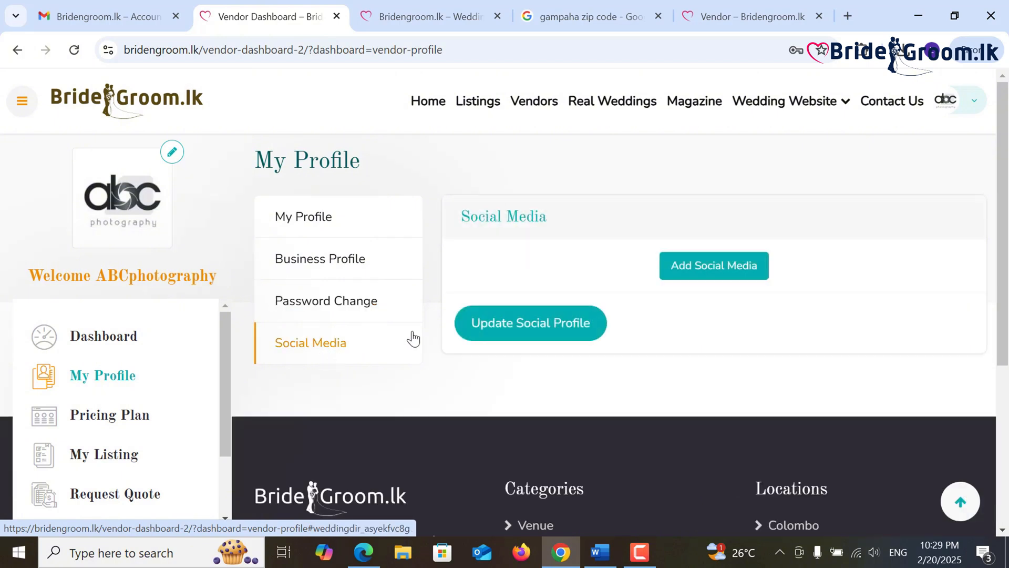
pyautogui.click(710, 266)
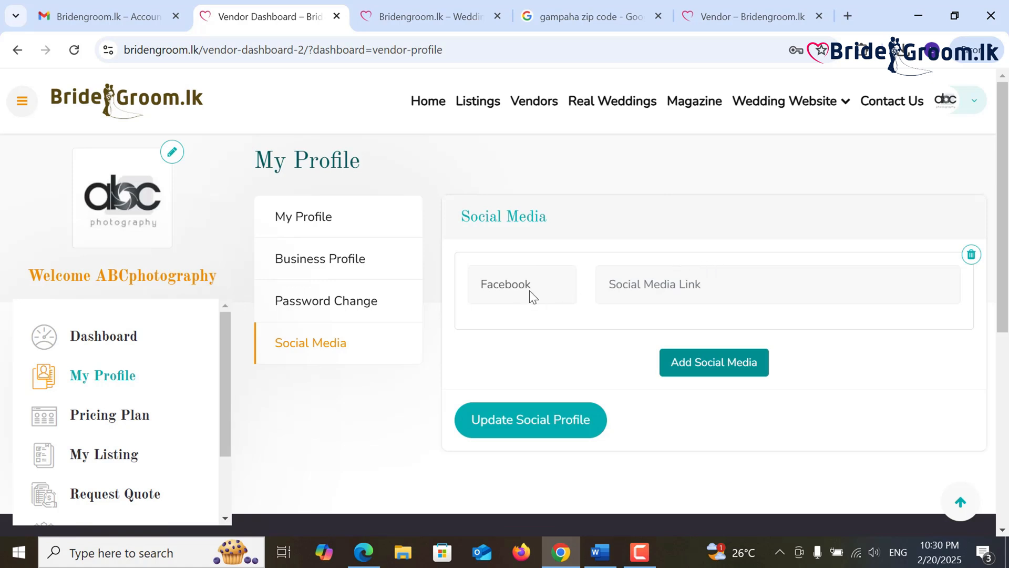
pyautogui.click(659, 17)
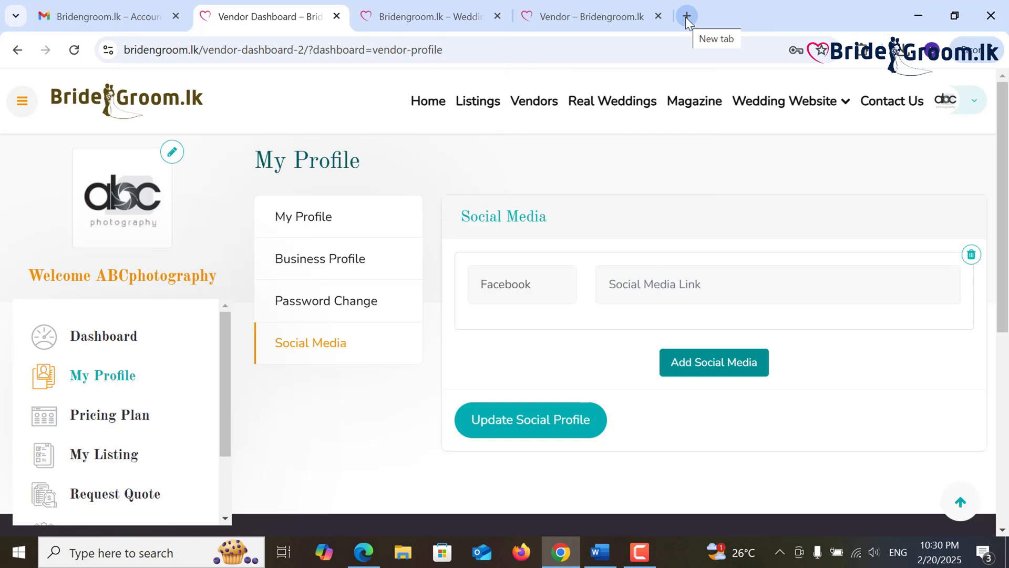
pyautogui.click(686, 16)
# - Search Google for 'abc photography facebook' and open ABC Photography's Facebook page in a new tab
pyautogui.click(419, 270)
pyautogui.write('a')
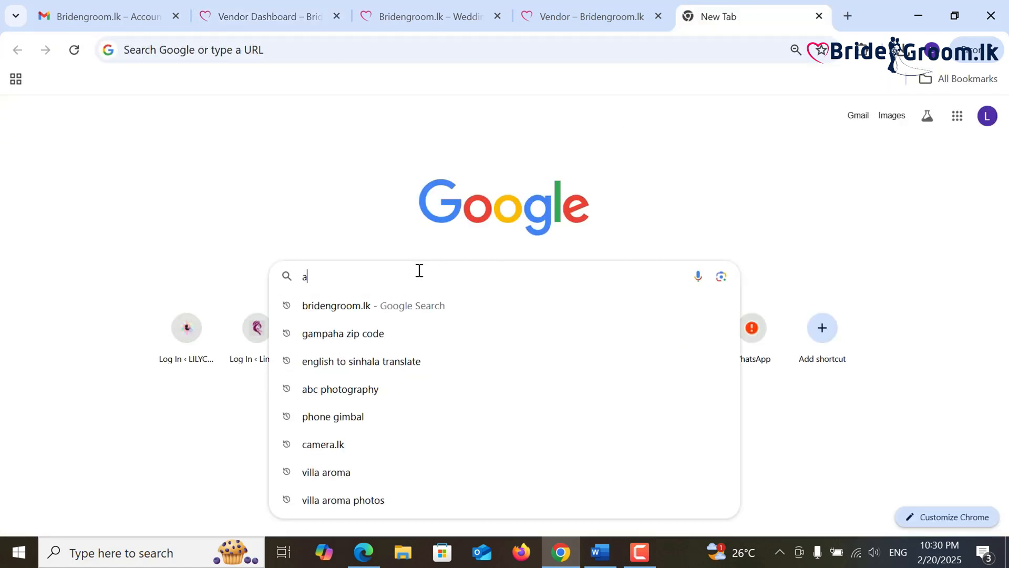
pyautogui.write('bc')
pyautogui.click(410, 310)
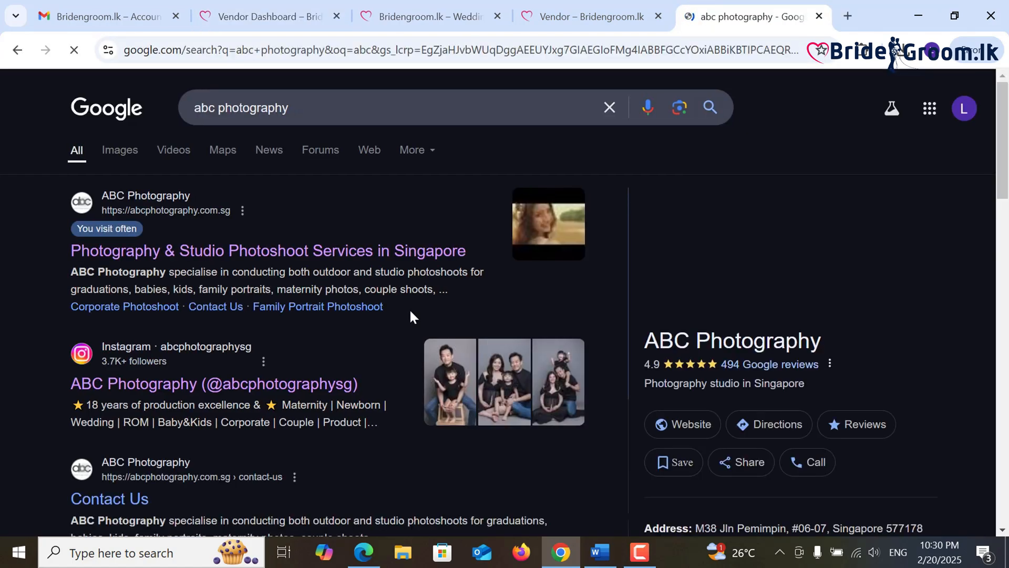
pyautogui.click(317, 109)
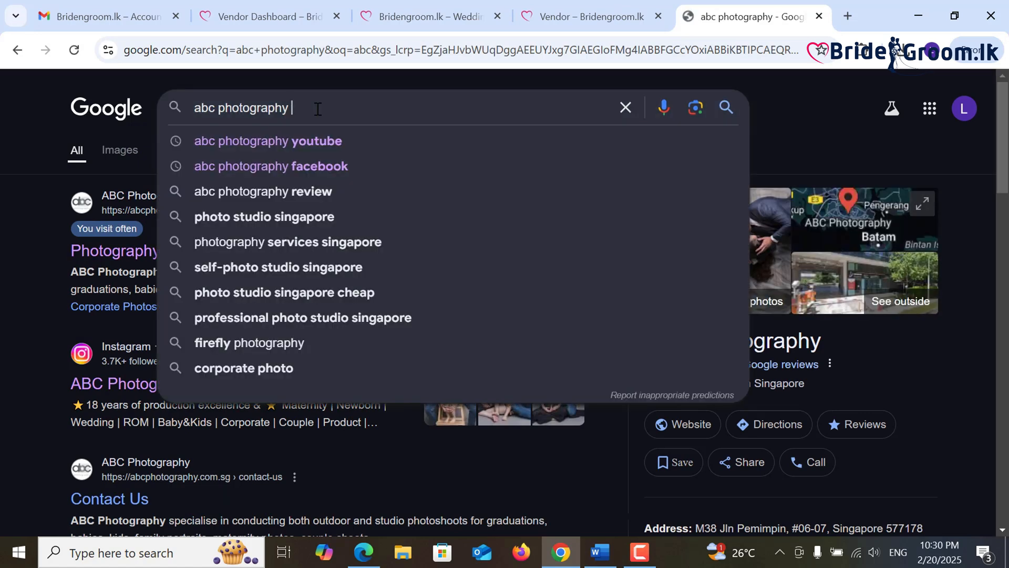
pyautogui.write('facebook')
pyautogui.press('Return')
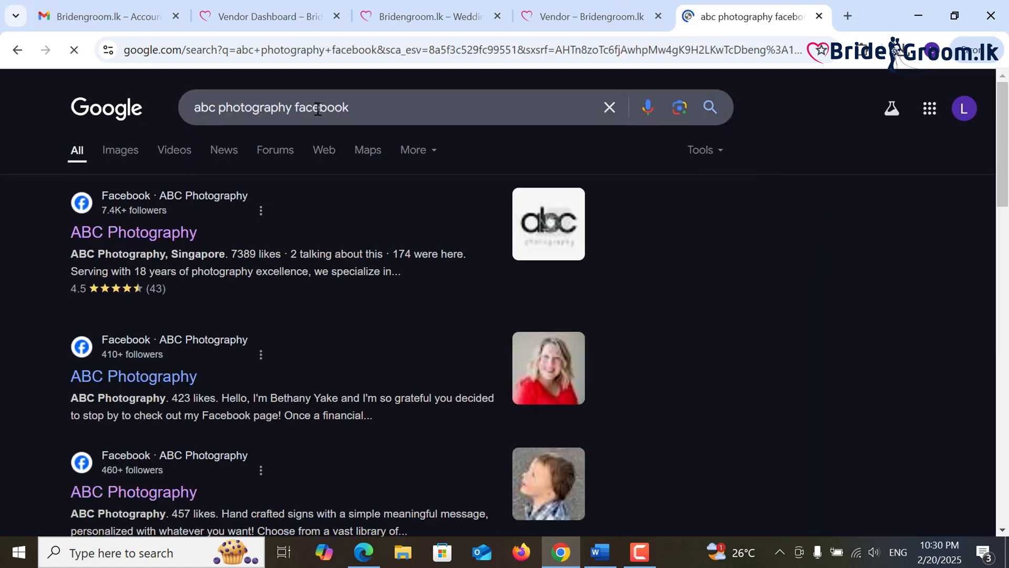
pyautogui.middleClick(134, 239)
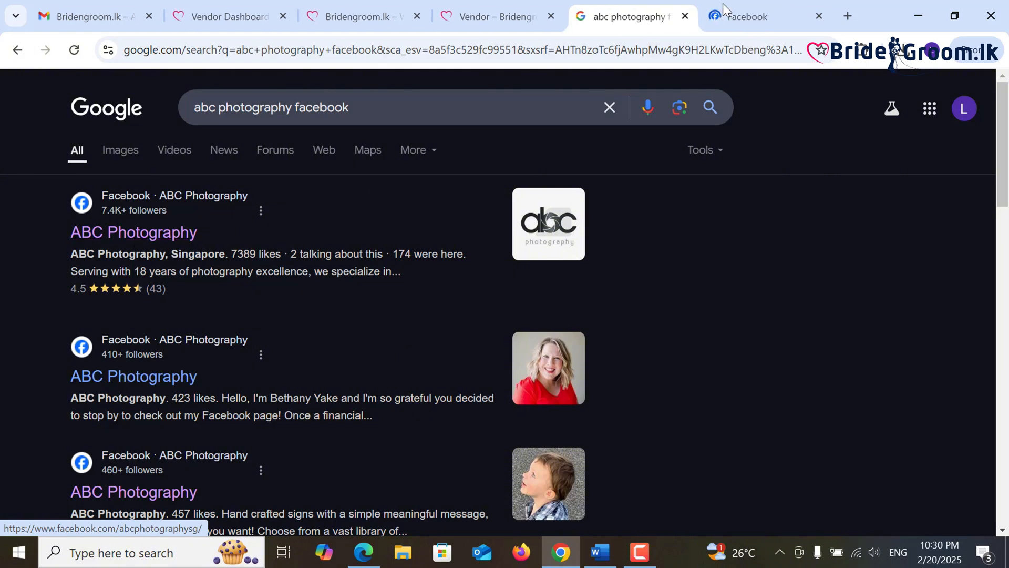
pyautogui.click(725, 16)
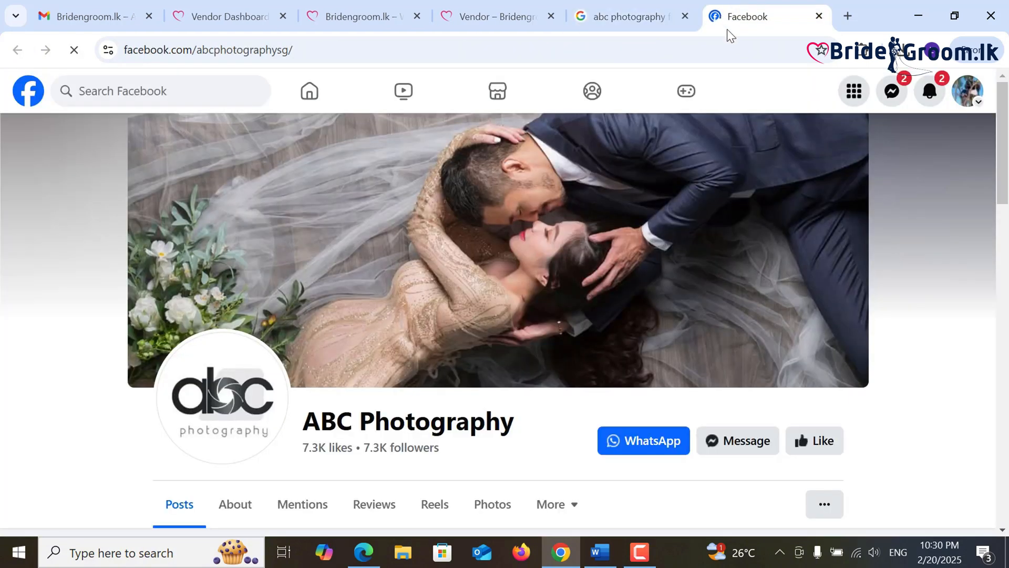
# - Clear the sample text from the Facebook link field in Social Media settings
pyautogui.click(233, 7)
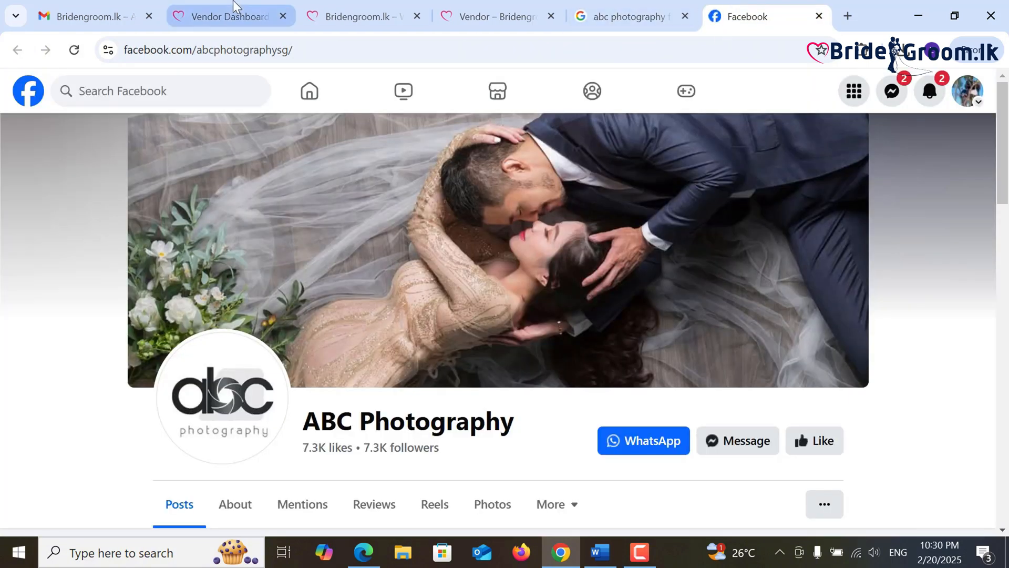
pyautogui.click(637, 282)
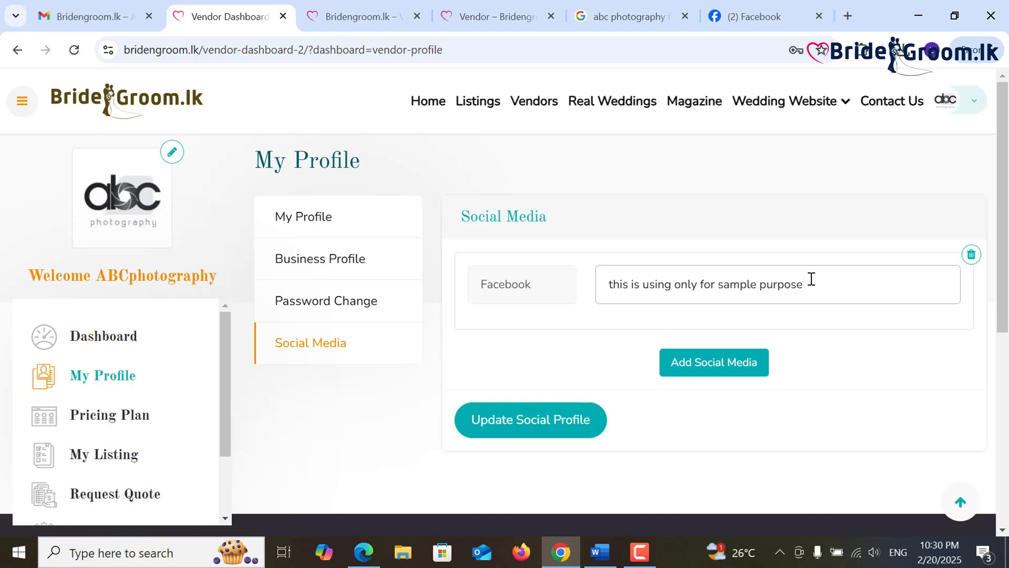
pyautogui.moveTo(811, 279); pyautogui.dragTo(600, 283)
pyautogui.press('BackSpace')
# - Copy the ABC Photography Facebook page's web address from the address bar
pyautogui.click(753, 16)
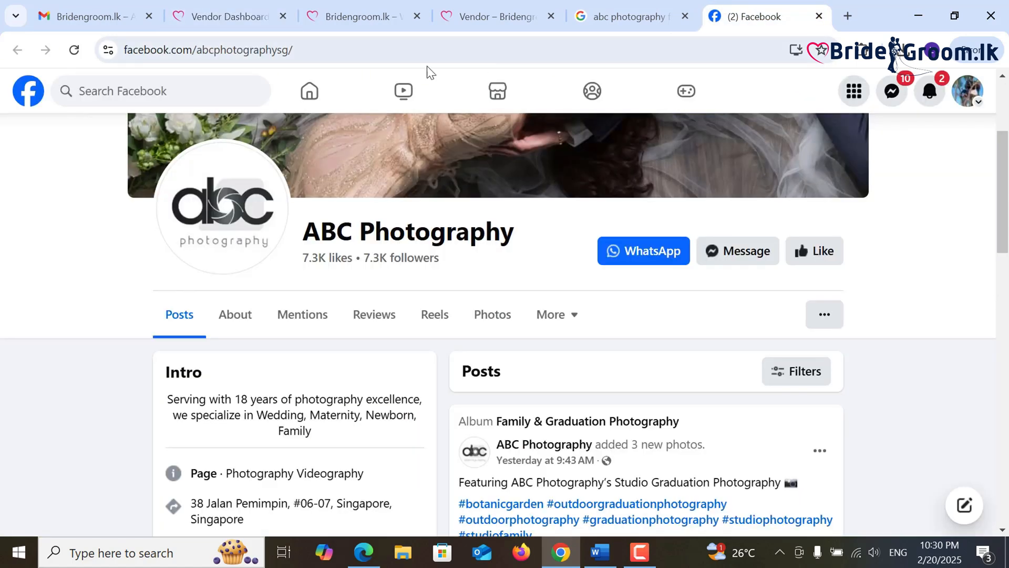
pyautogui.moveTo(399, 47); pyautogui.dragTo(135, 49)
pyautogui.rightClick(135, 50)
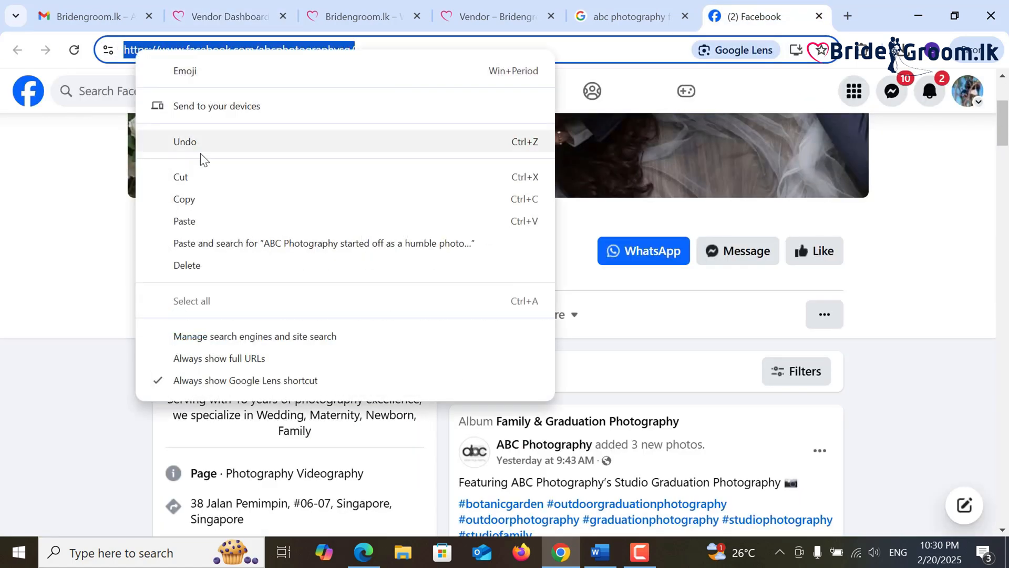
pyautogui.click(206, 197)
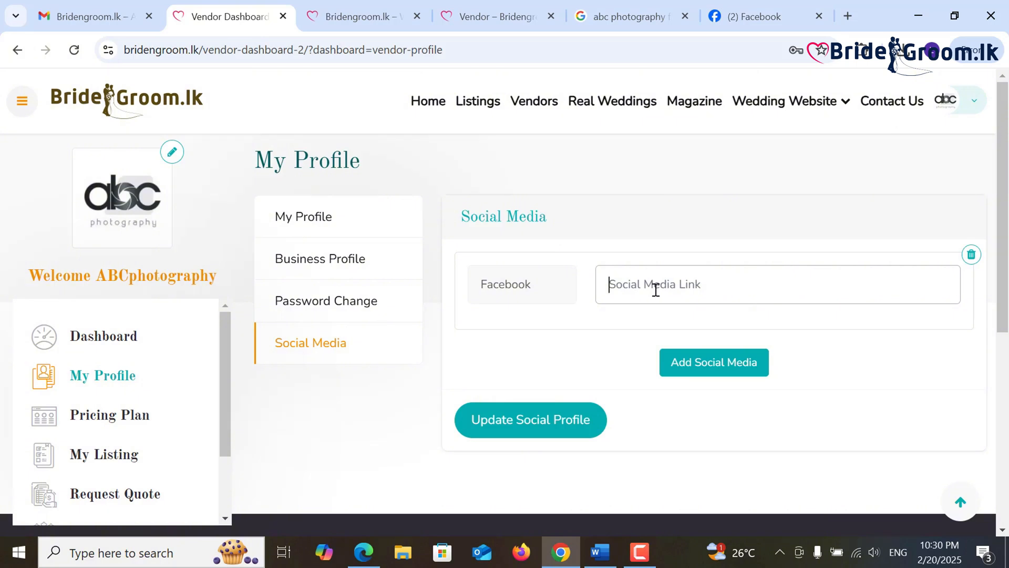
# - Paste the Facebook page address into the link field and add another social media row
pyautogui.hotkey('ctrl', 'v')
pyautogui.click(698, 363)
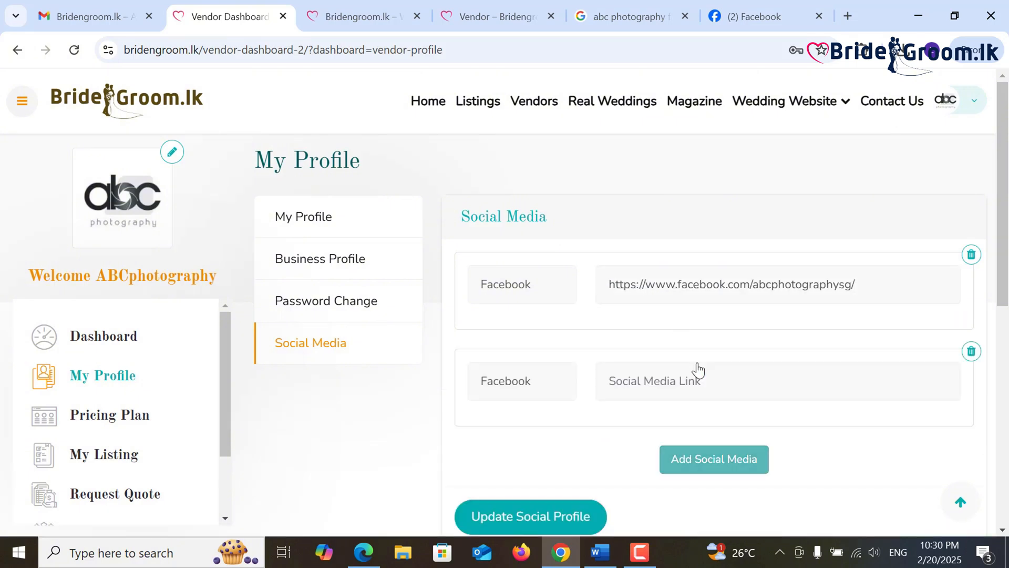
pyautogui.click(549, 389)
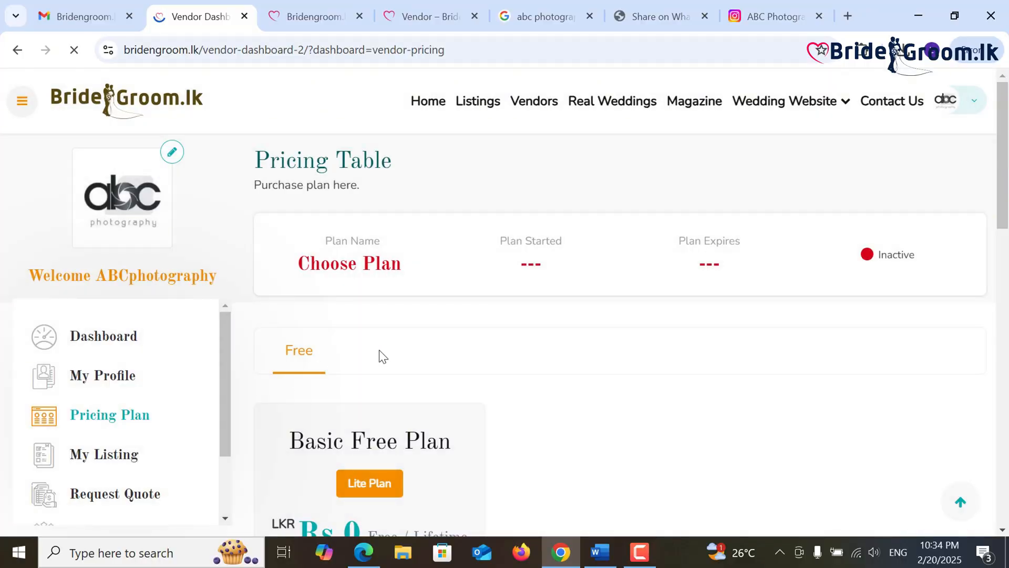
# - Activate the free Lite Plan package on the Pricing Plan page
pyautogui.scroll(-2, 380, 349)
pyautogui.scroll(-6, 379, 349)
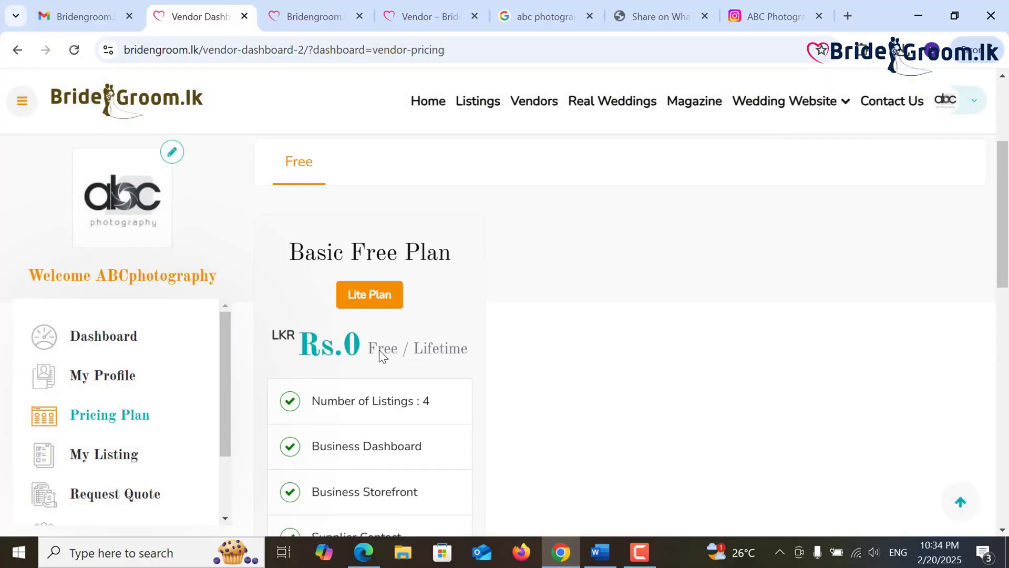
pyautogui.scroll(-6, 387, 378)
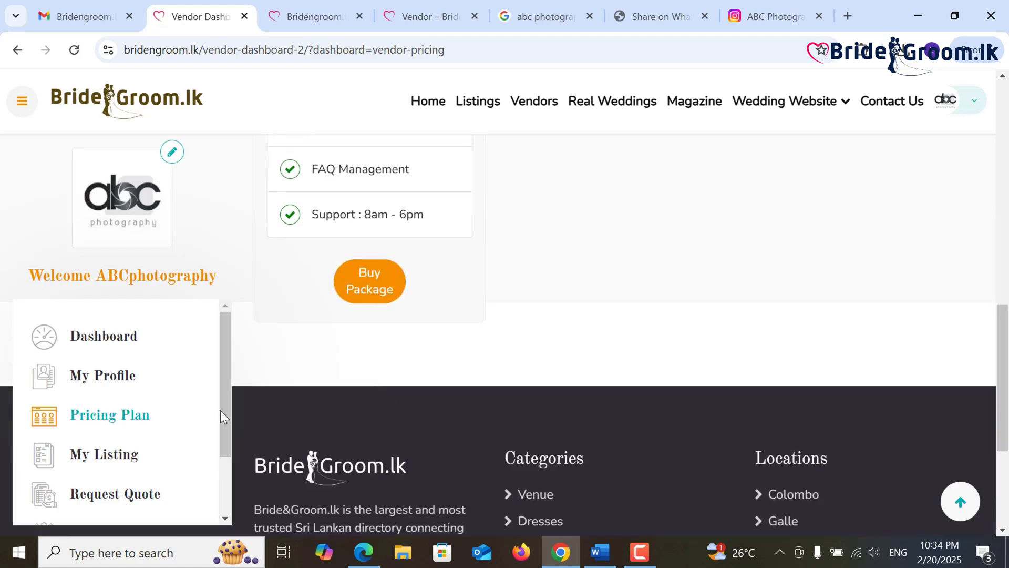
pyautogui.click(131, 455)
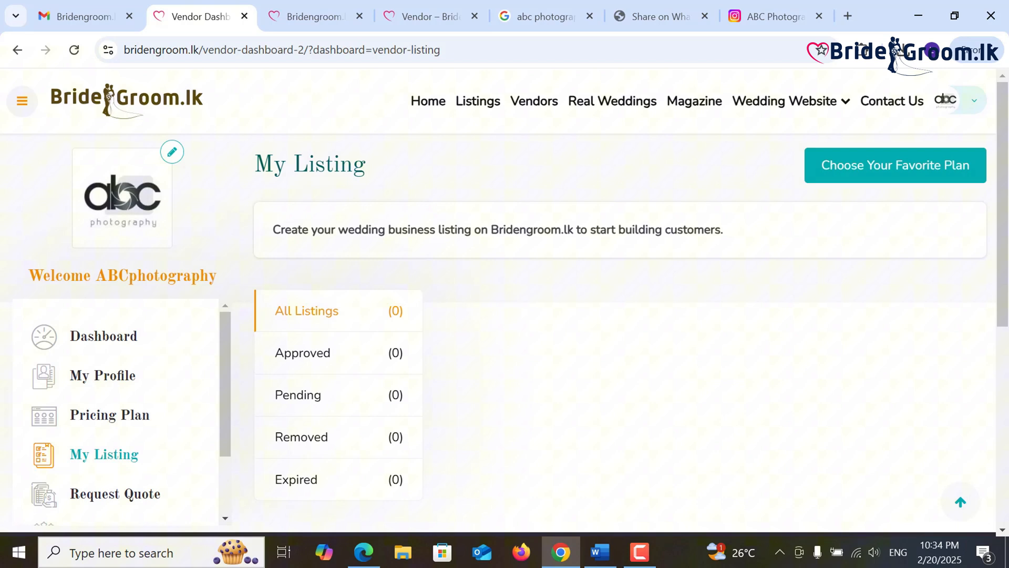
pyautogui.moveTo(1006, 206)
pyautogui.mouseDown()
pyautogui.moveTo(1008, 223)
pyautogui.moveTo(1007, 204)
pyautogui.mouseUp()
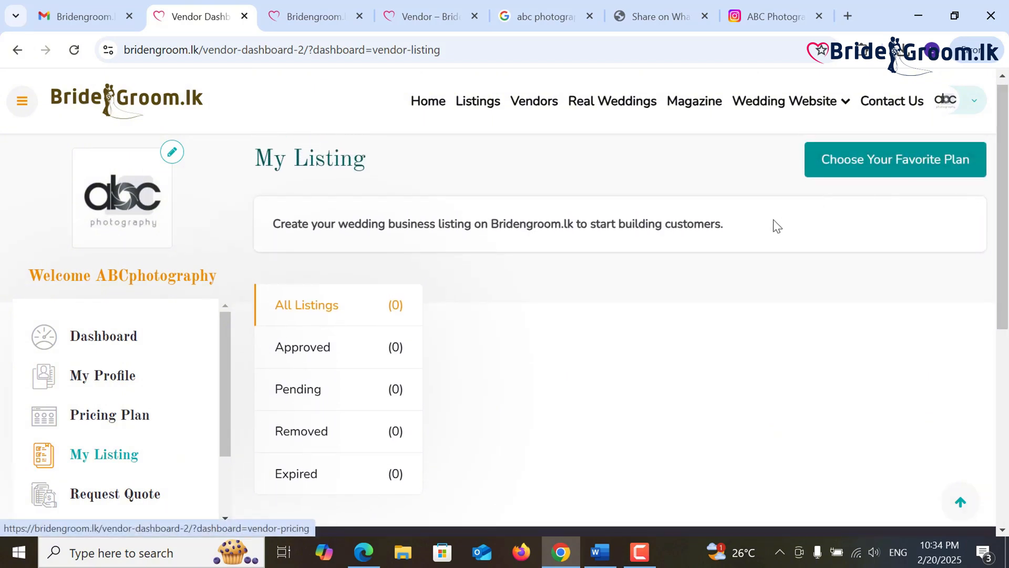
pyautogui.click(130, 430)
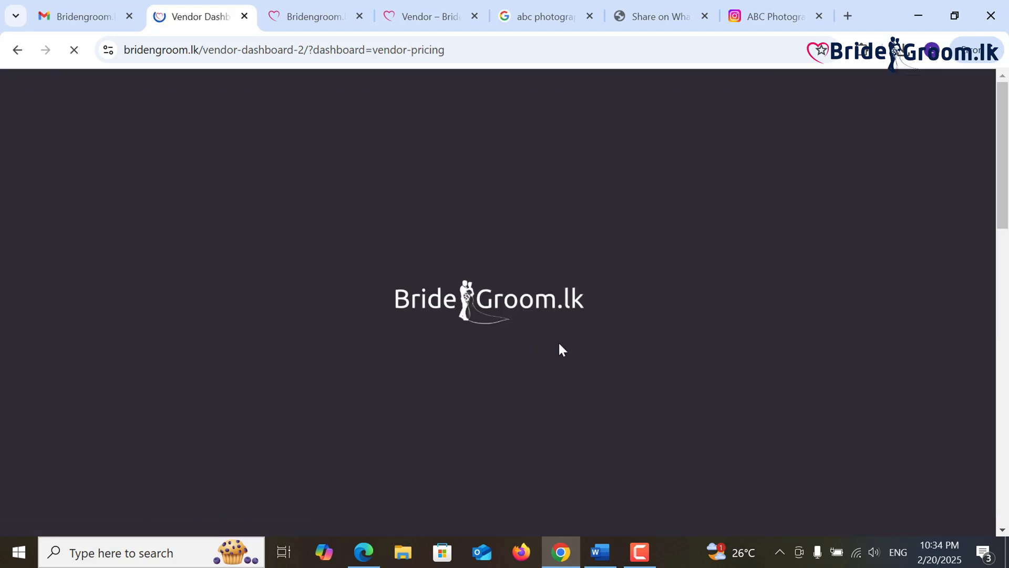
pyautogui.scroll(-5, 504, 336)
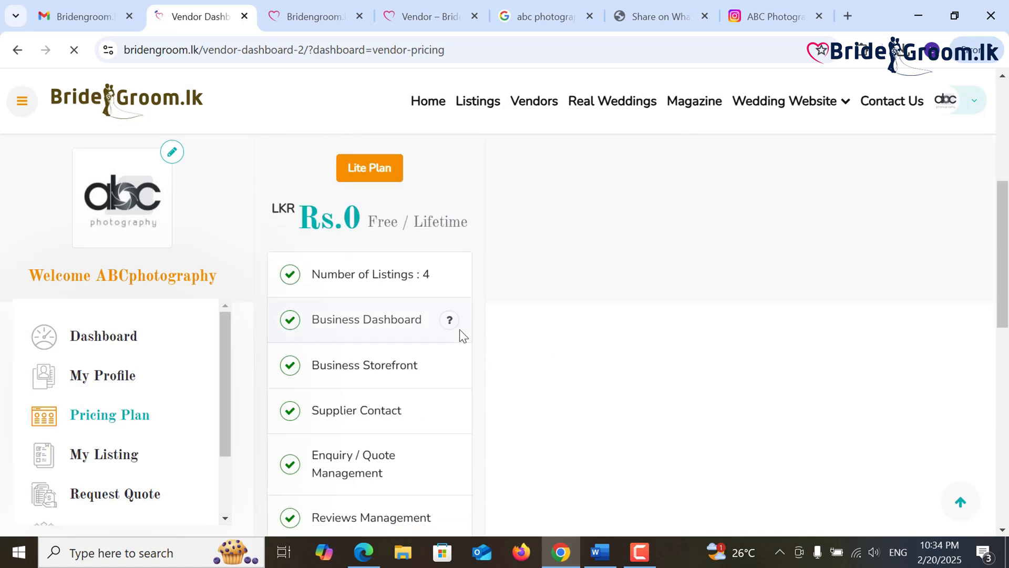
pyautogui.scroll(-6, 459, 329)
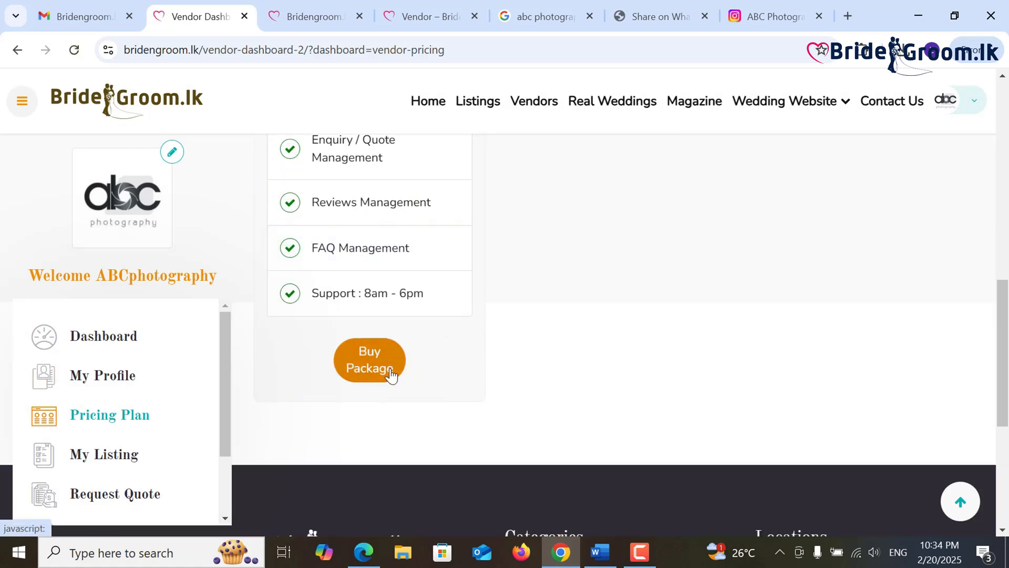
pyautogui.click(392, 376)
pyautogui.click(572, 170)
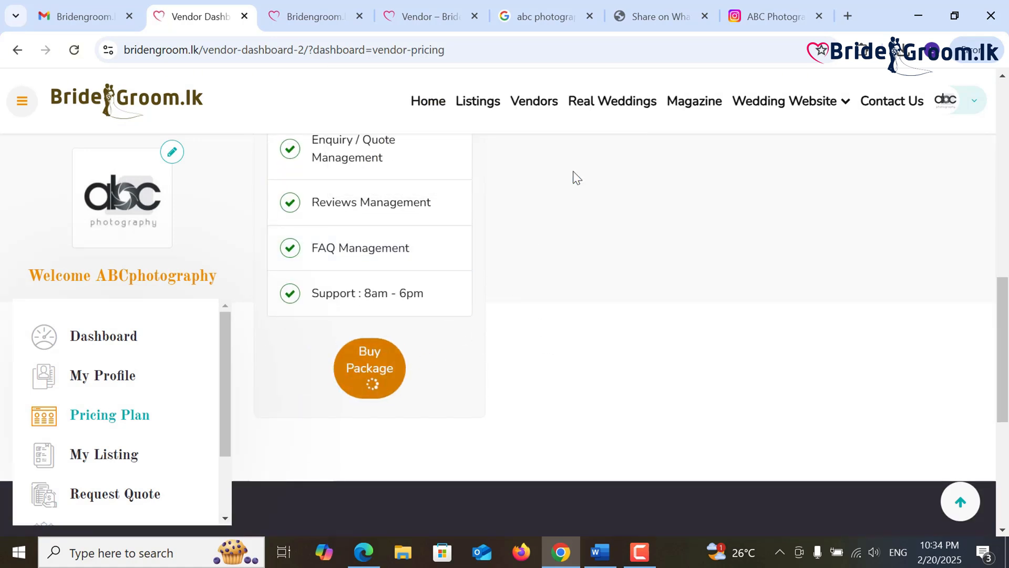
# - Start a new listing from My Listing with Add New Listing
pyautogui.scroll(13, 624, 344)
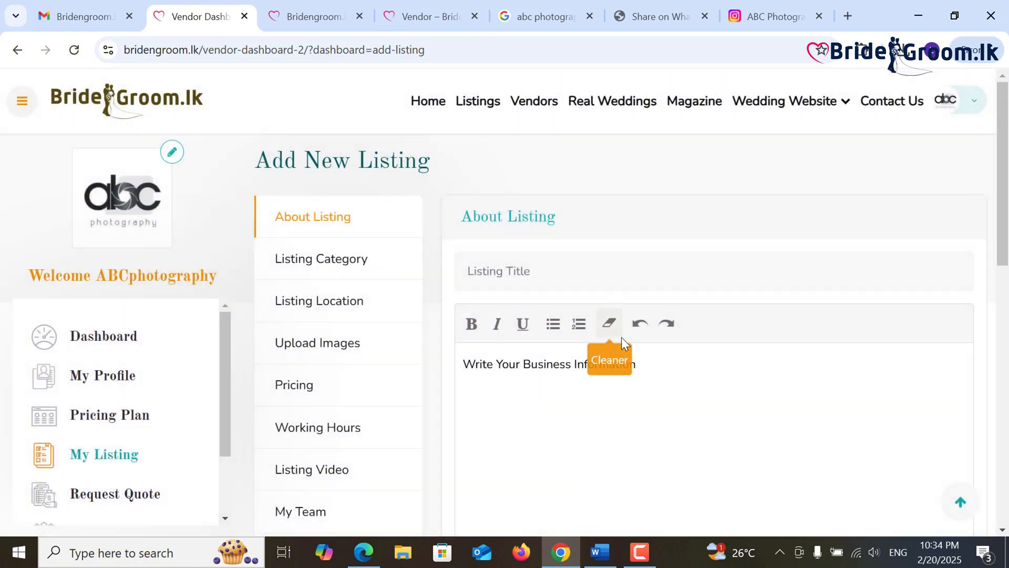
pyautogui.click(104, 461)
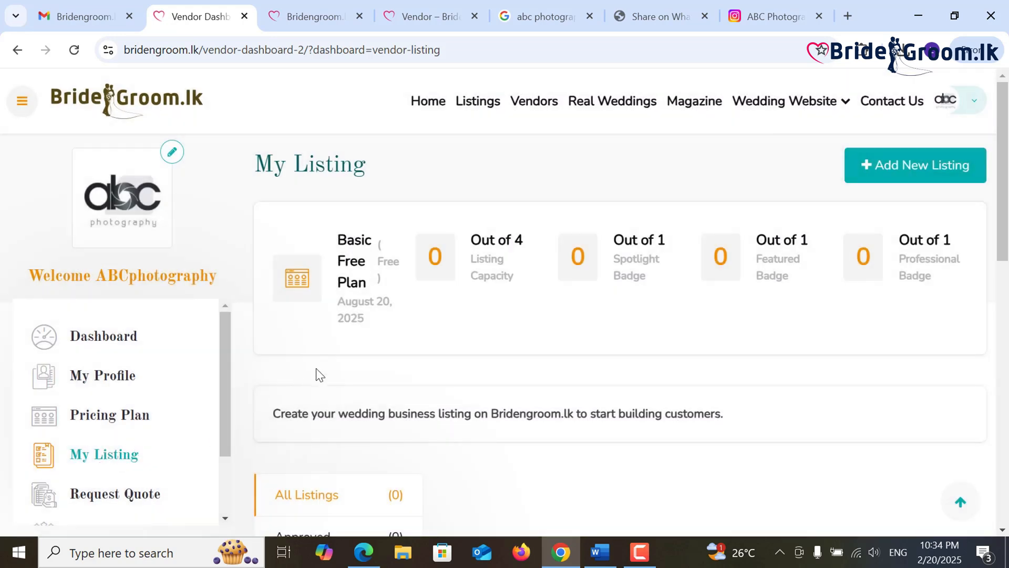
pyautogui.scroll(-3, 316, 370)
pyautogui.scroll(3, 316, 373)
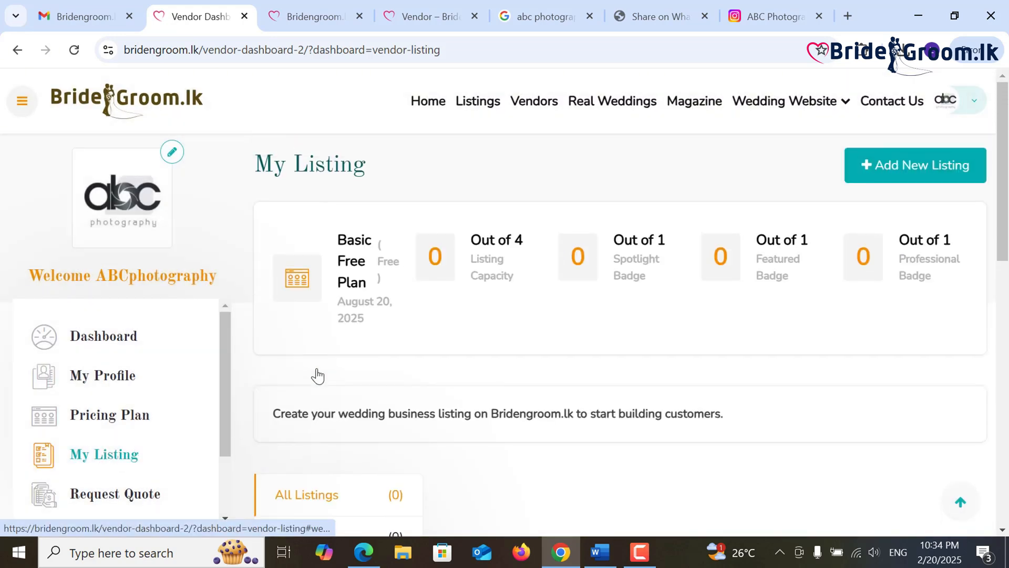
pyautogui.click(888, 168)
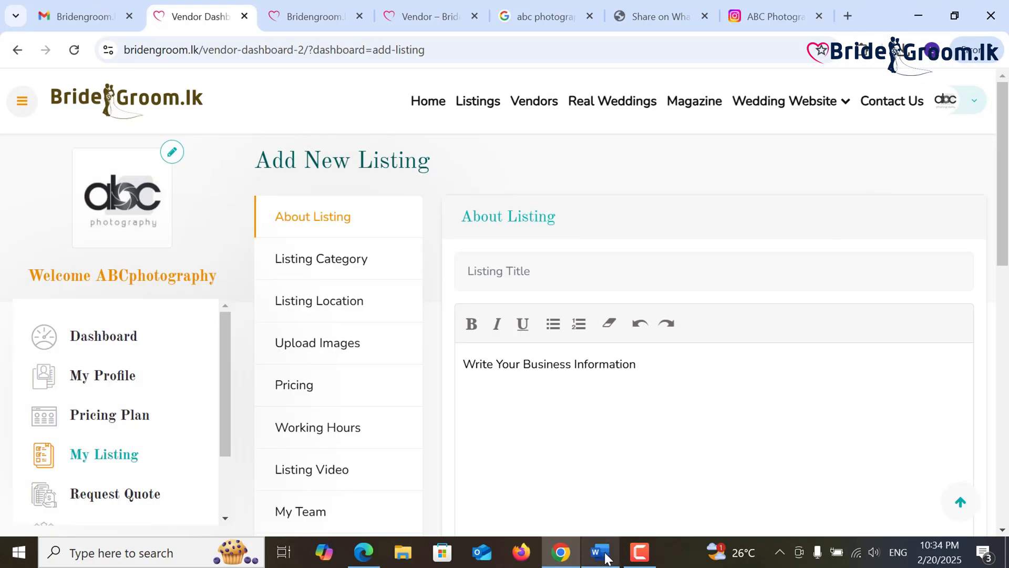
# - Copy the package name 'Wedding or Homecoming Photo Sessions' from the Word document
pyautogui.moveTo(607, 557)
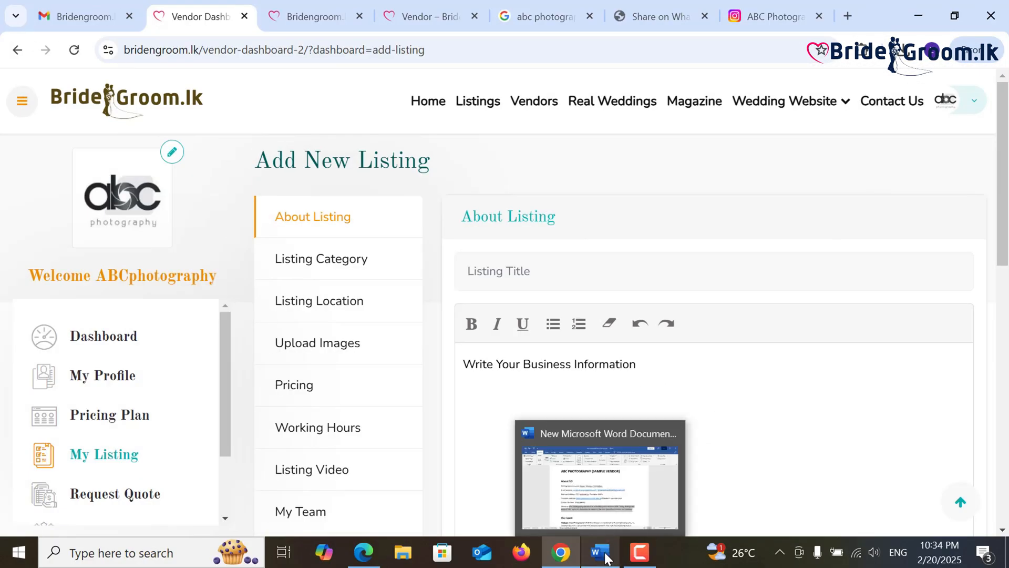
pyautogui.click(614, 491)
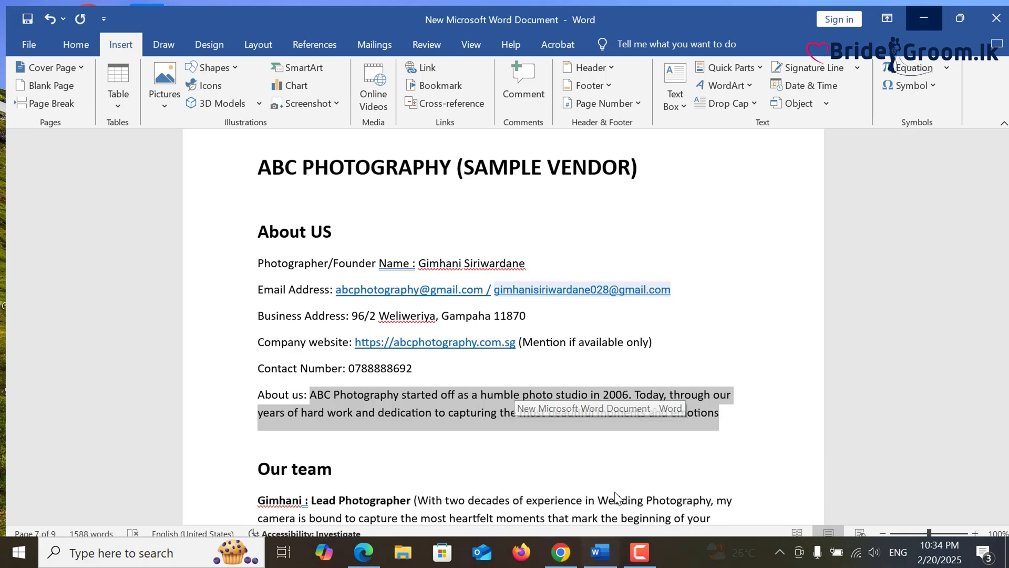
pyautogui.scroll(-3, 607, 389)
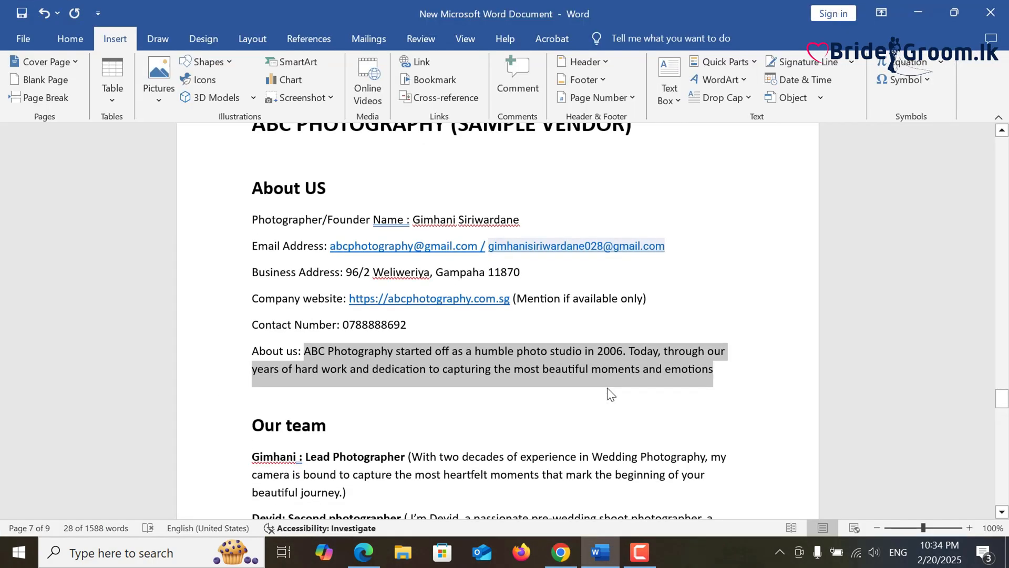
pyautogui.scroll(-8, 588, 380)
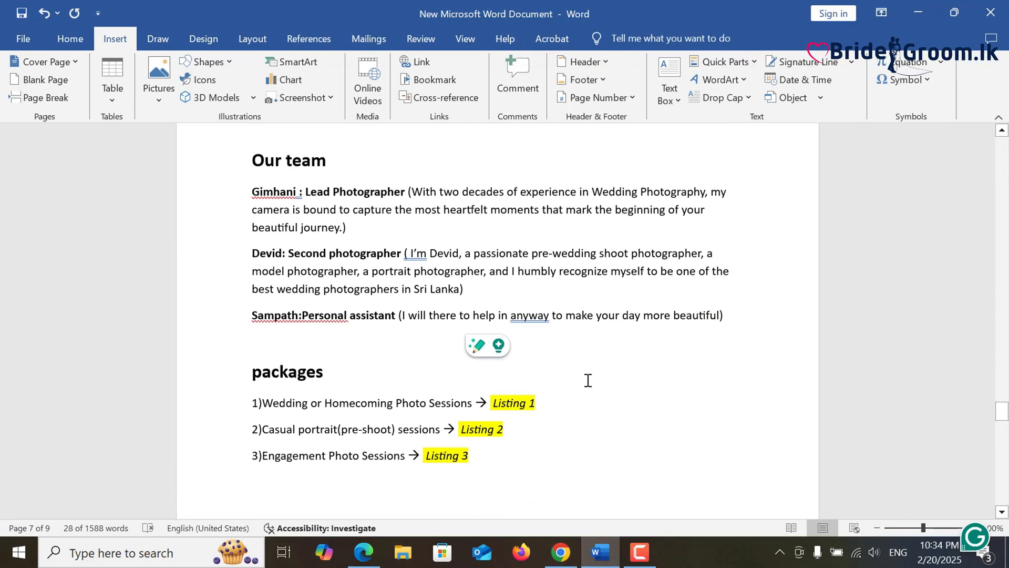
pyautogui.click(650, 381)
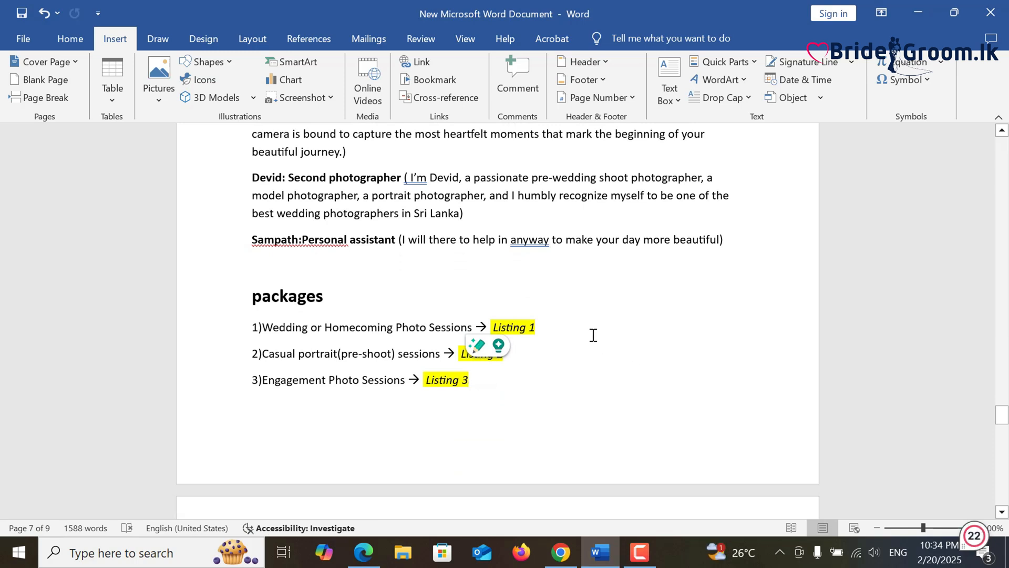
pyautogui.scroll(-2, 593, 334)
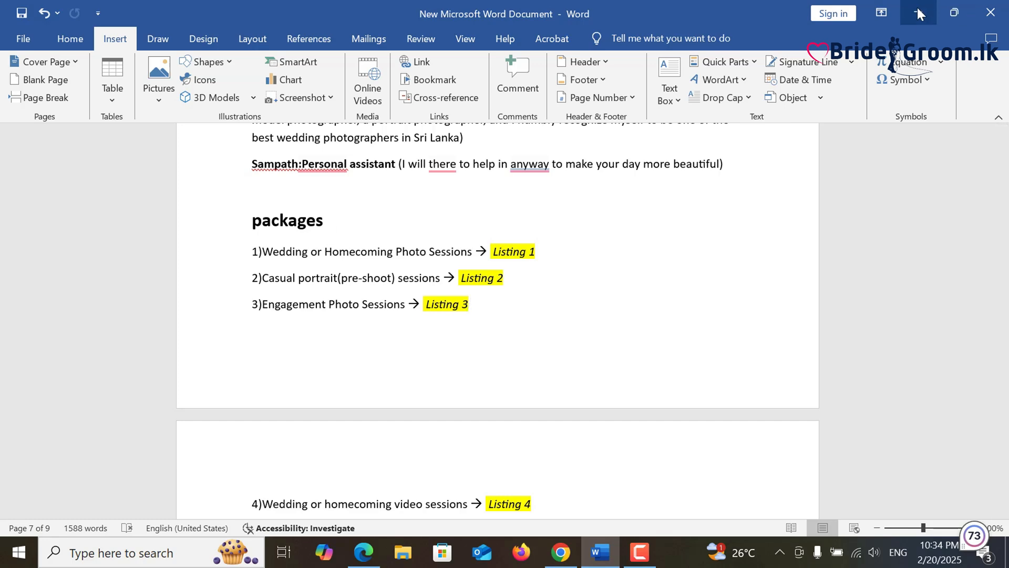
pyautogui.scroll(2, 268, 327)
pyautogui.moveTo(266, 328); pyautogui.dragTo(471, 327)
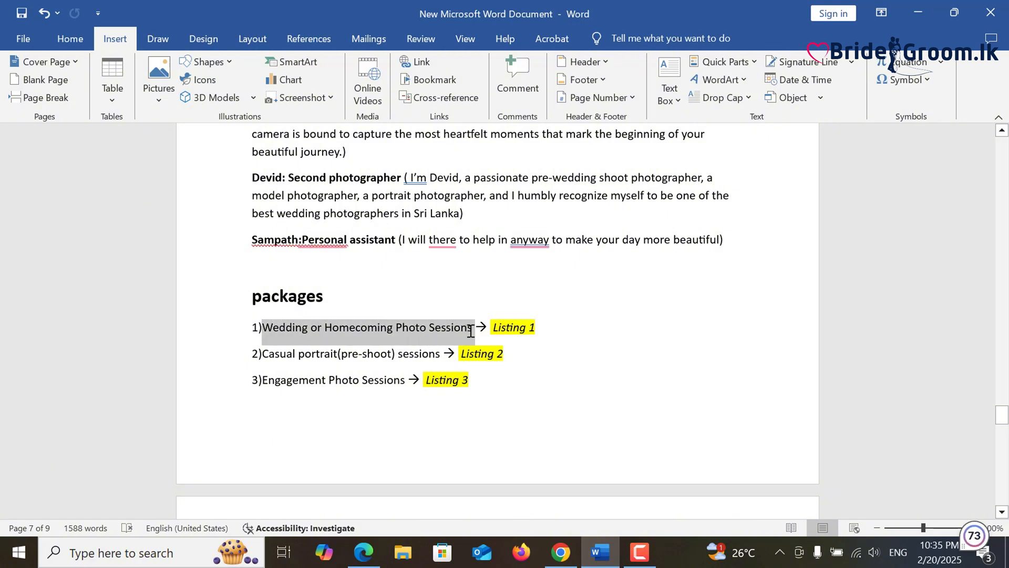
pyautogui.rightClick(441, 329)
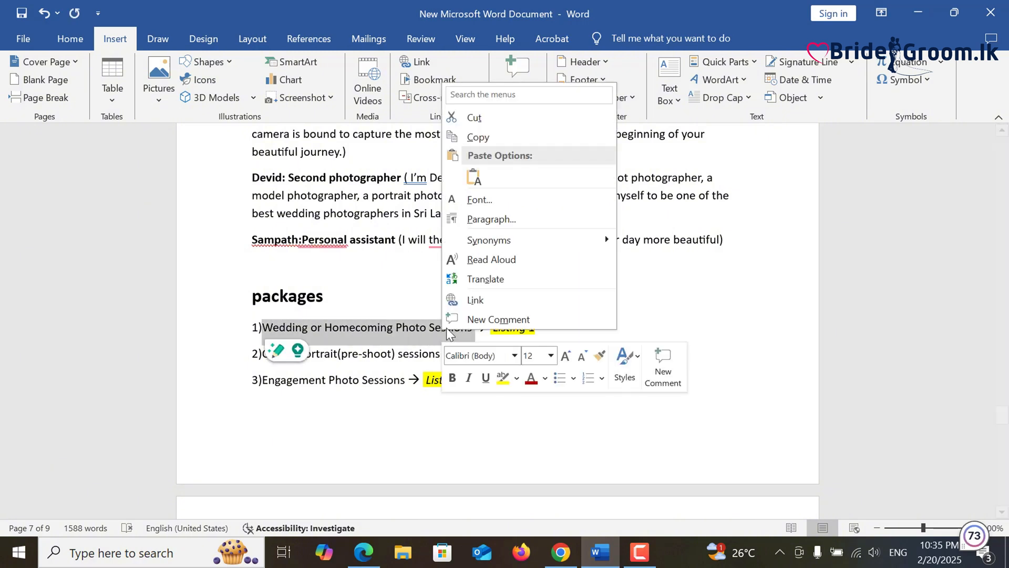
pyautogui.click(482, 137)
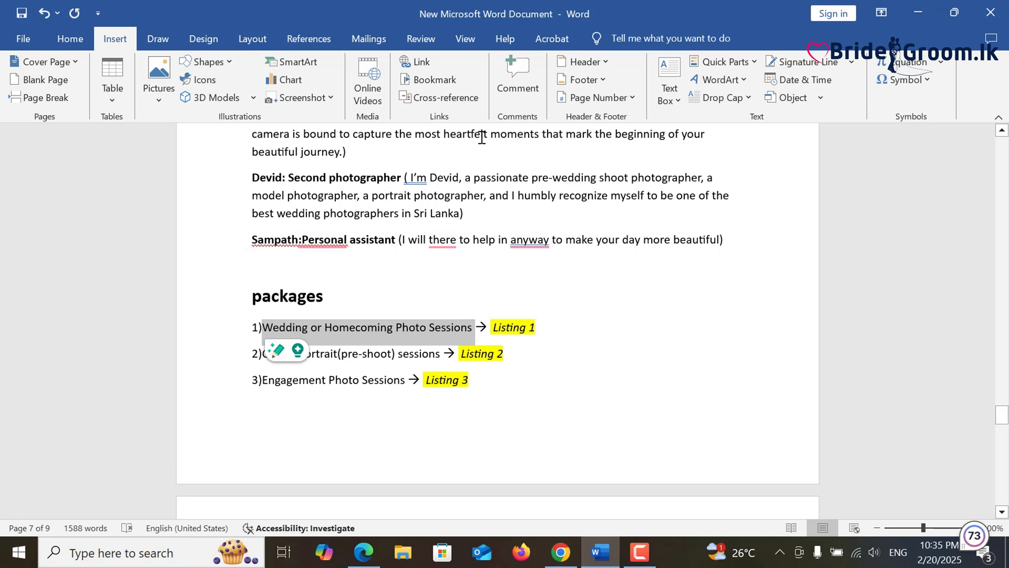
# - Set the listing title to 'Wedding or Homecoming Photo Sessions-ABC Photography'
pyautogui.click(929, 6)
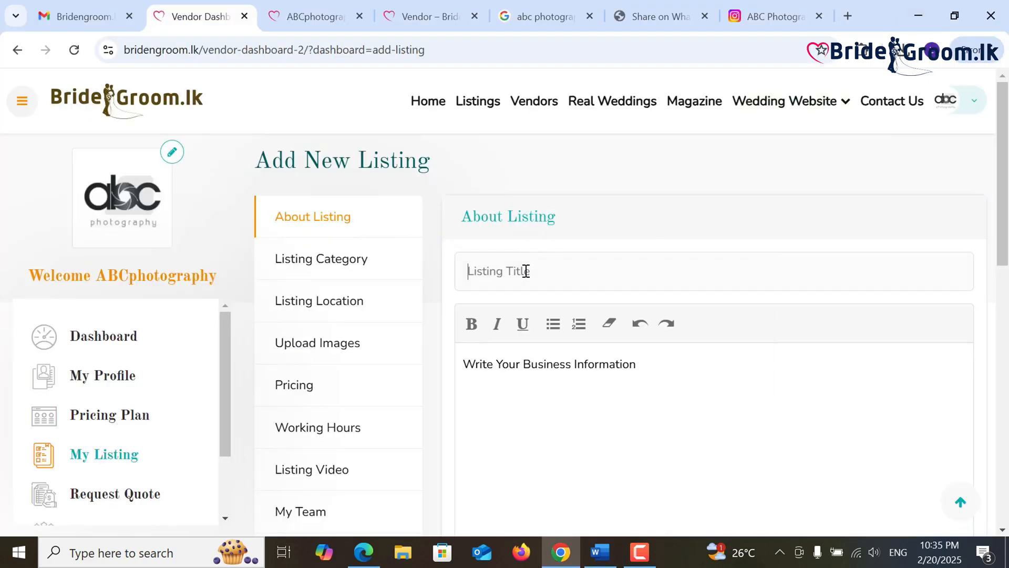
pyautogui.rightClick(525, 270)
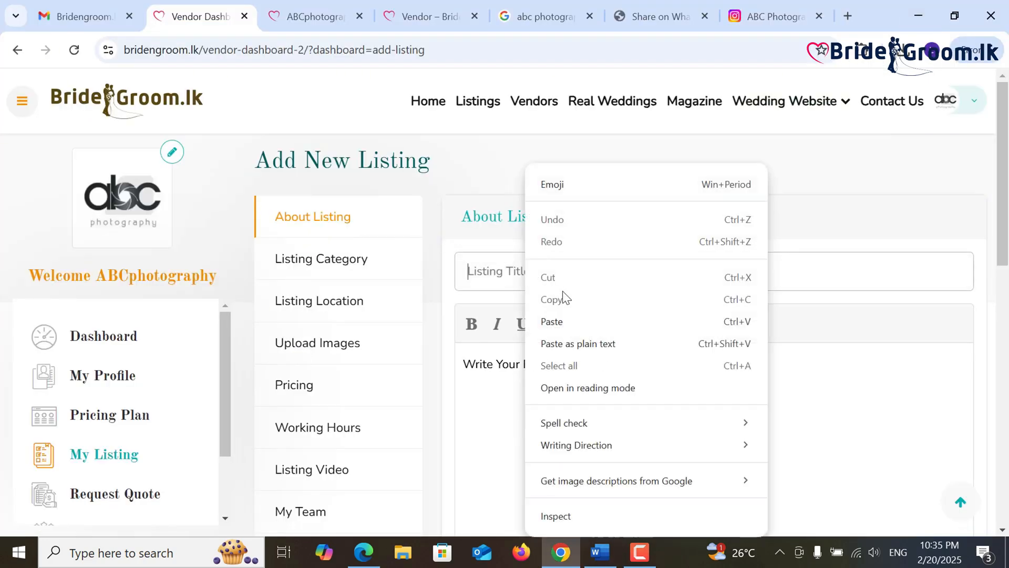
pyautogui.click(575, 320)
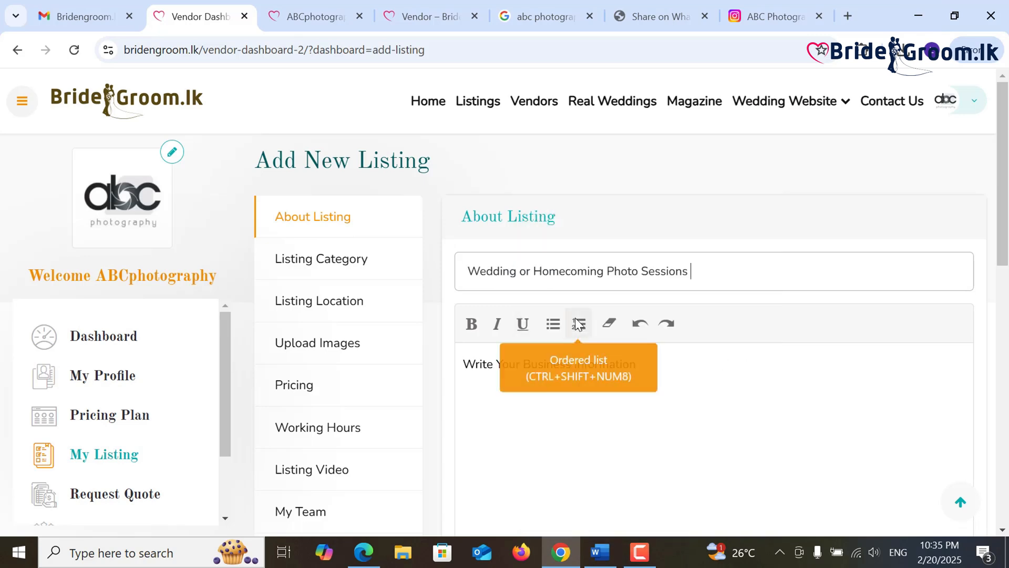
pyautogui.click(579, 323)
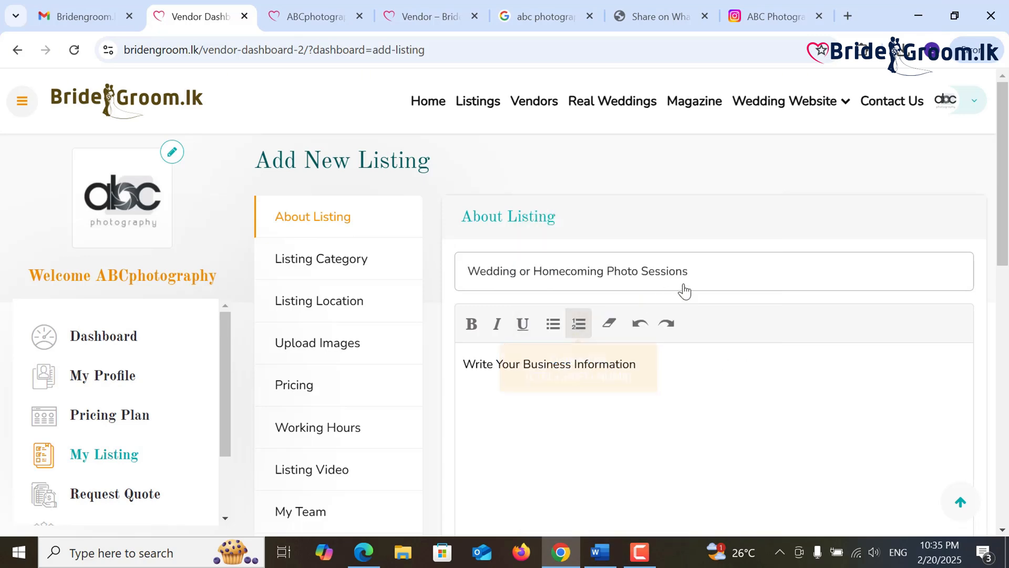
pyautogui.write('-ABC Photography')
pyautogui.click(600, 552)
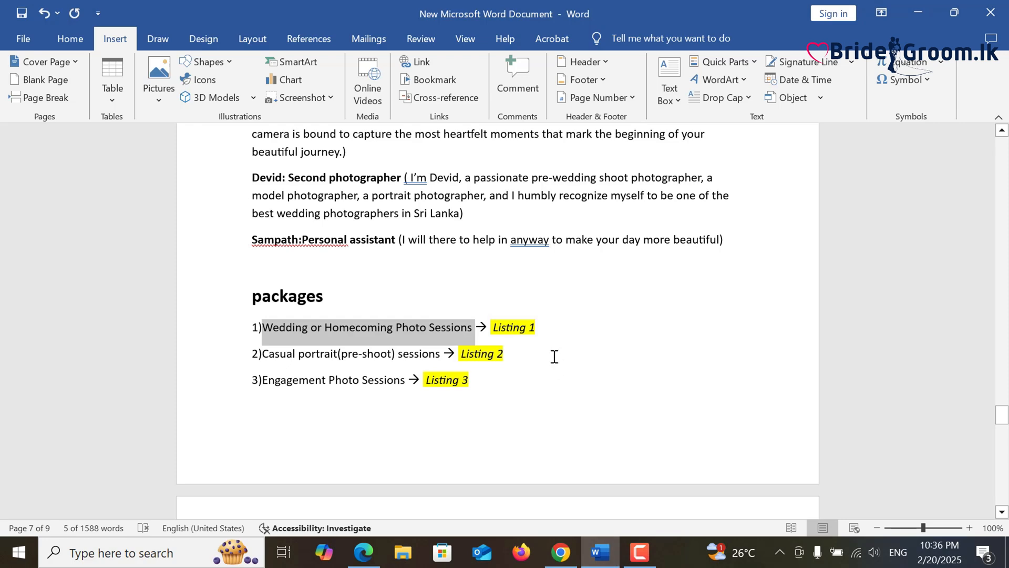
# - Copy the package details from Package 01 through Package 03's 200 edited images
pyautogui.scroll(-3, 554, 356)
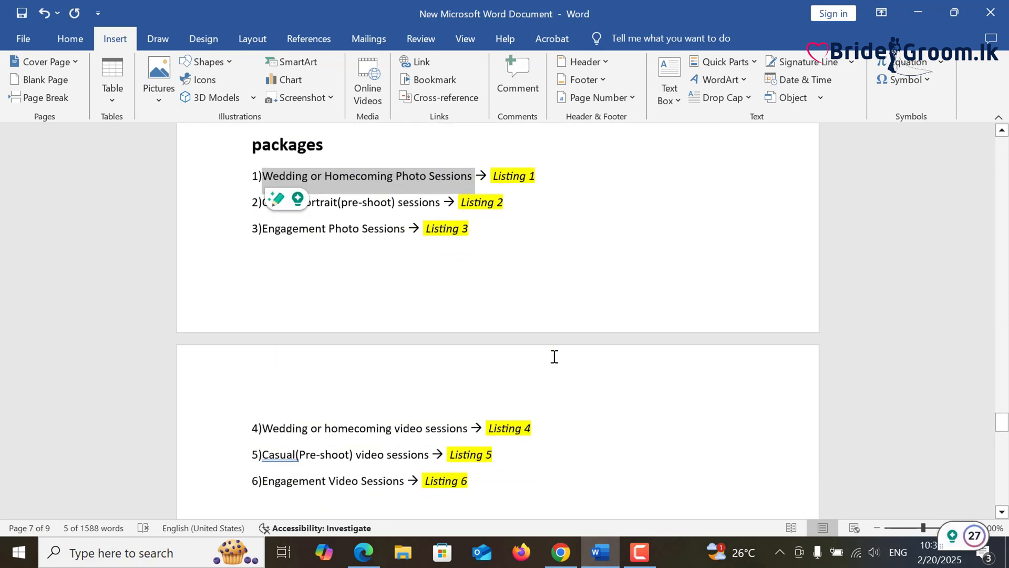
pyautogui.scroll(-4, 555, 356)
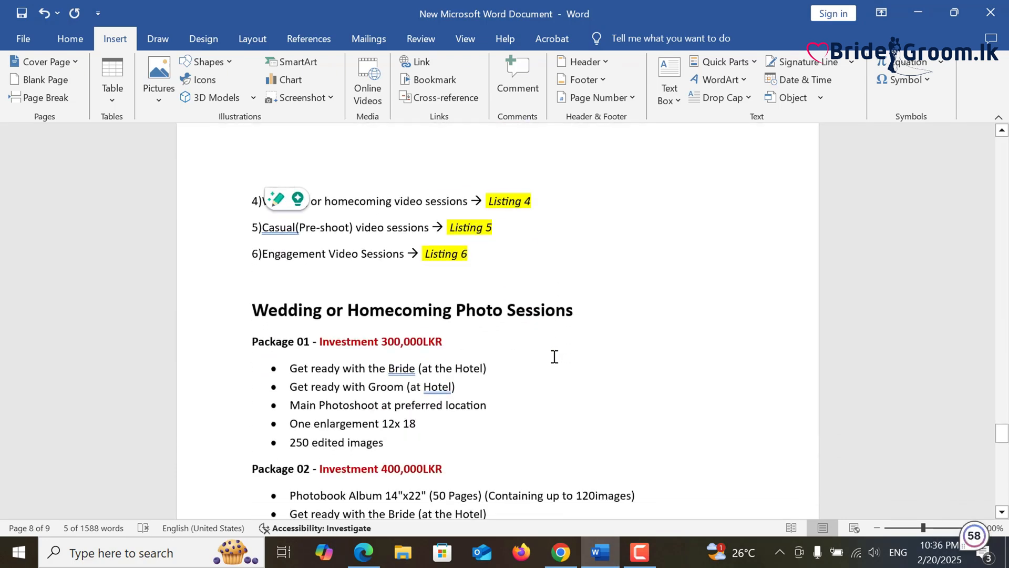
pyautogui.scroll(1, 555, 356)
pyautogui.scroll(-2, 294, 275)
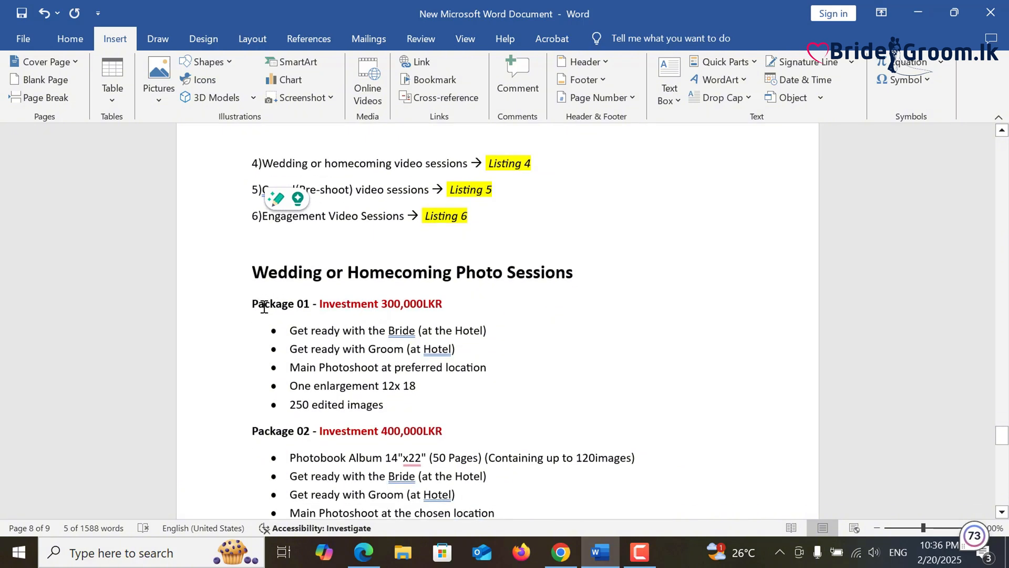
pyautogui.moveTo(264, 307); pyautogui.dragTo(435, 410)
pyautogui.scroll(-3, 372, 336)
pyautogui.scroll(-5, 435, 360)
pyautogui.scroll(-2, 434, 412)
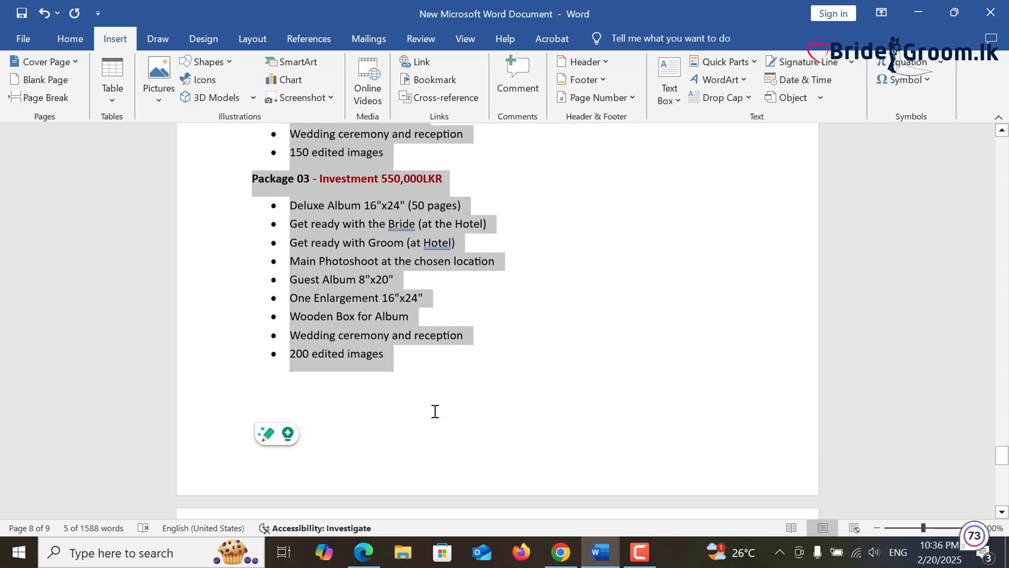
pyautogui.rightClick(388, 301)
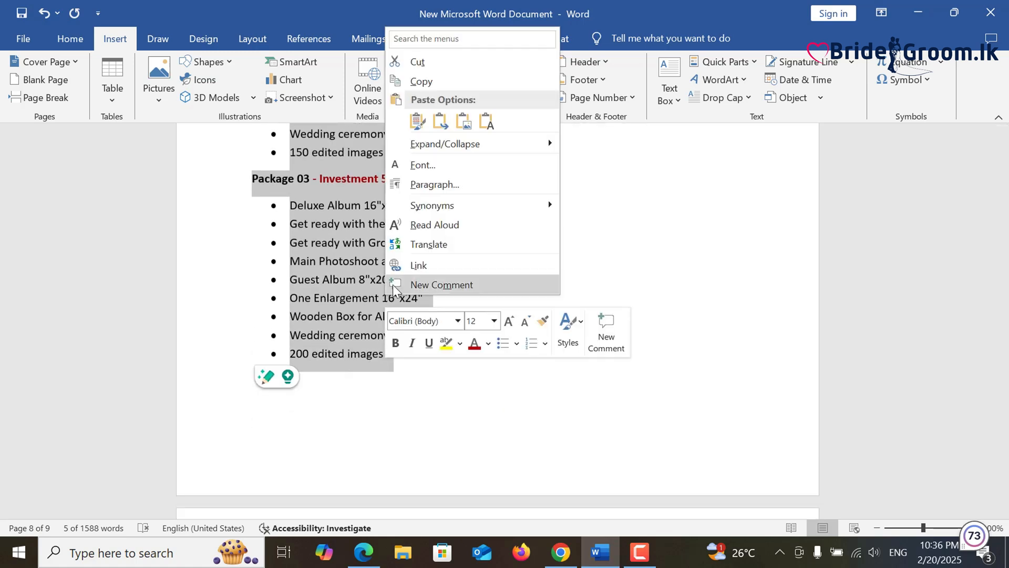
pyautogui.click(421, 81)
# - Replace the description placeholder with the package list pasted as plain text
pyautogui.click(918, 13)
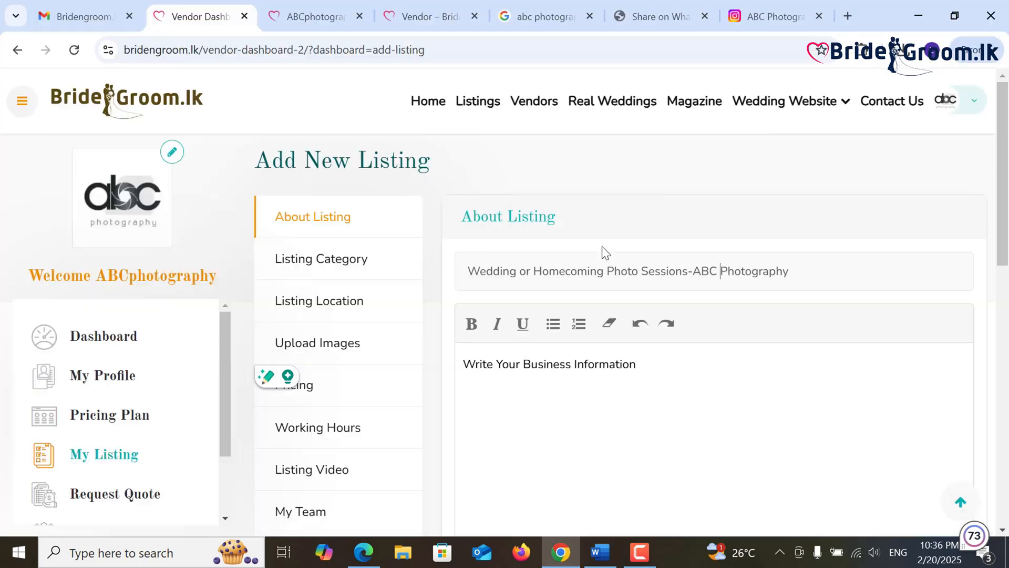
pyautogui.scroll(-1, 495, 374)
pyautogui.click(669, 283)
pyautogui.tripleClick(485, 293)
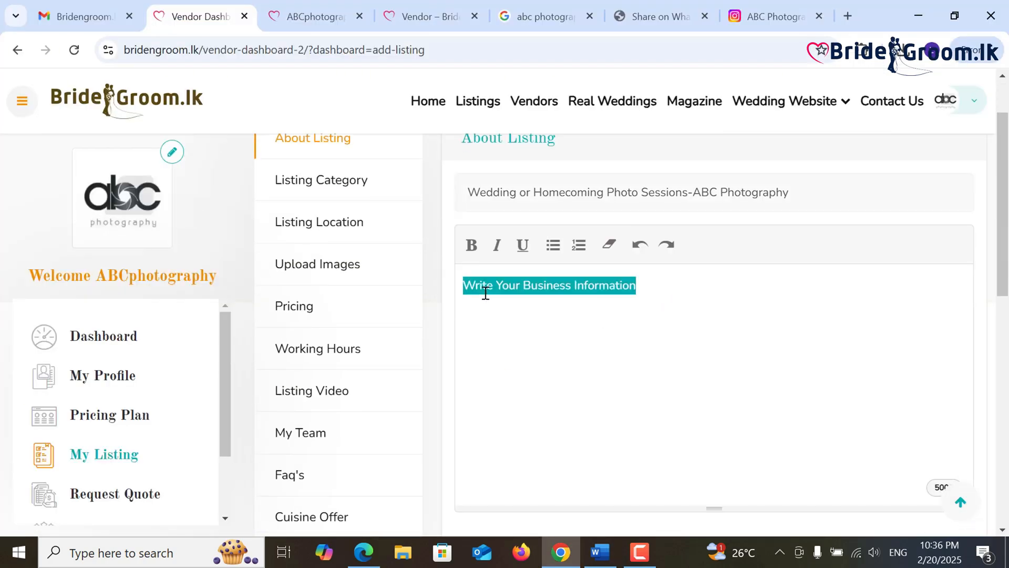
pyautogui.rightClick(488, 292)
pyautogui.click(513, 241)
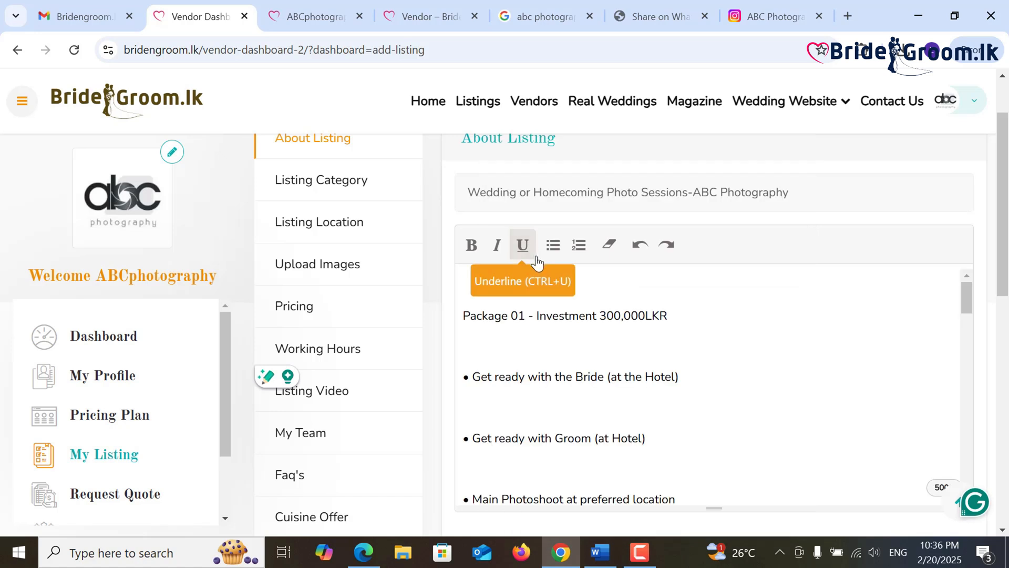
# - Bold the Package 01 heading and remove the blank lines between its bullet items
pyautogui.press('BackSpace')
pyautogui.moveTo(669, 287); pyautogui.dragTo(445, 293)
pyautogui.click(472, 245)
pyautogui.click(540, 338)
pyautogui.click(467, 319)
pyautogui.press('BackSpace')
pyautogui.click(488, 341)
pyautogui.press('BackSpace')
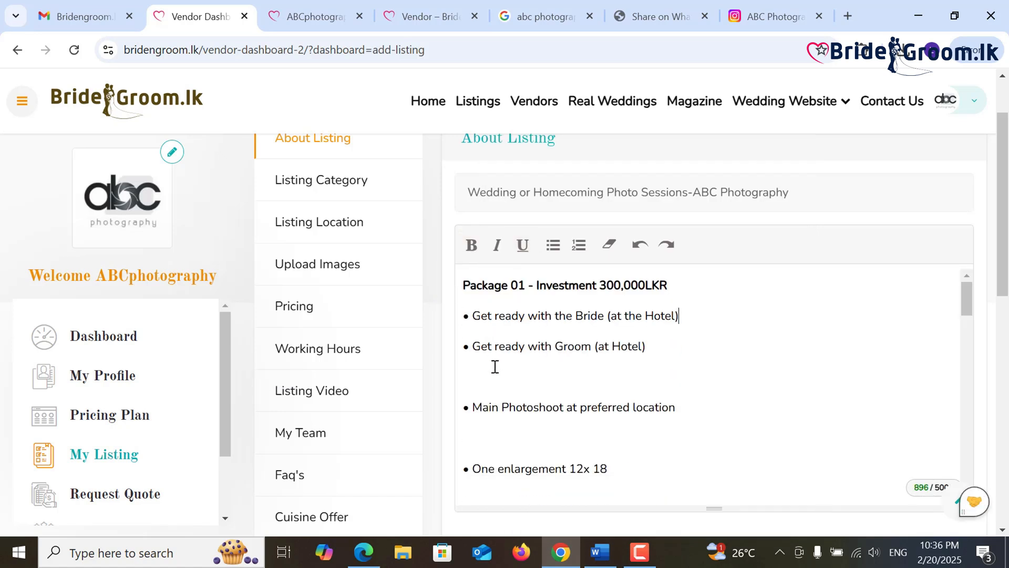
pyautogui.click(495, 376)
pyautogui.press('BackSpace')
pyautogui.click(495, 406)
pyautogui.press('BackSpace')
pyautogui.click(494, 434)
# - Bold the Package 02 heading and remove the blank lines between its bullet items
pyautogui.press('BackSpace')
pyautogui.scroll(-1, 496, 420)
pyautogui.moveTo(673, 420); pyautogui.dragTo(456, 420)
pyautogui.click(474, 249)
pyautogui.scroll(-2, 538, 310)
pyautogui.click(541, 300)
pyautogui.press('BackSpace')
pyautogui.click(523, 339)
pyautogui.press('BackSpace')
pyautogui.click(515, 368)
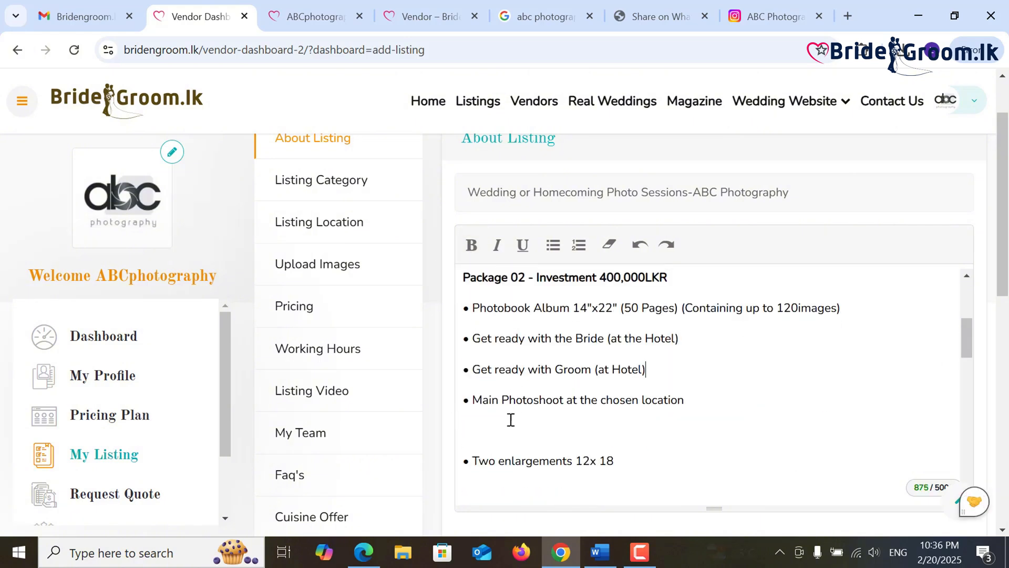
pyautogui.click(511, 420)
pyautogui.press('BackSpace')
pyautogui.click(541, 457)
pyautogui.press('BackSpace')
pyautogui.scroll(-1, 538, 415)
pyautogui.click(538, 415)
# - Bold the Package 03 heading and remove the blank lines between its bullet items
pyautogui.press('BackSpace')
pyautogui.moveTo(669, 474); pyautogui.dragTo(450, 471)
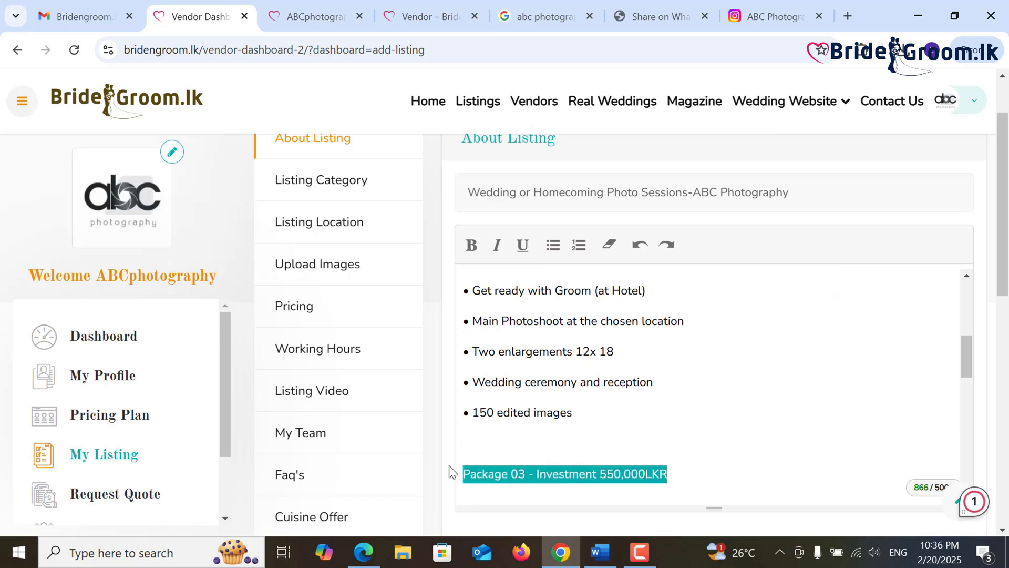
pyautogui.click(472, 248)
pyautogui.scroll(-3, 621, 333)
pyautogui.scroll(2, 622, 334)
pyautogui.click(540, 429)
pyautogui.press('BackSpace')
pyautogui.click(535, 450)
pyautogui.press('BackSpace')
pyautogui.click(525, 475)
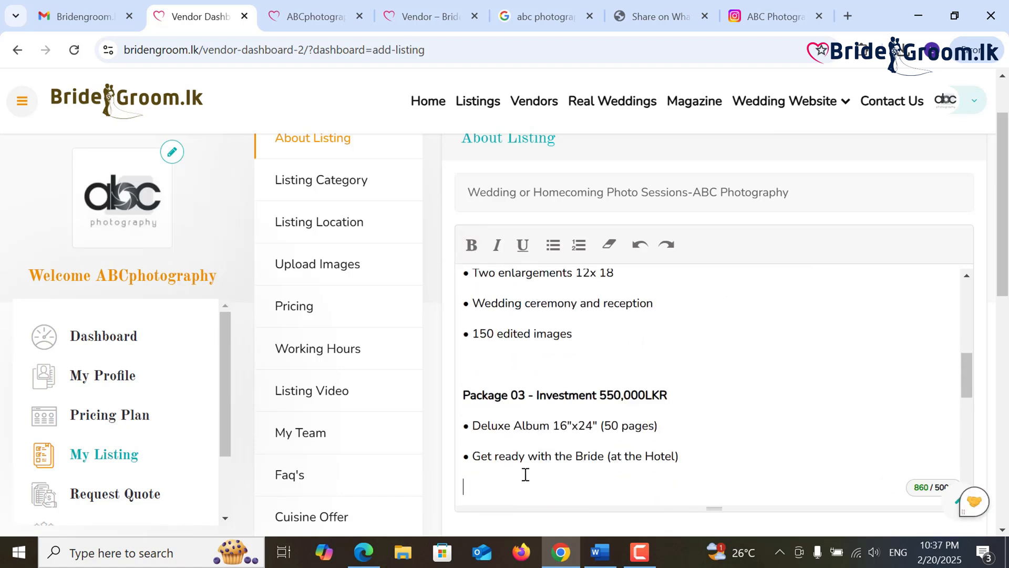
# - Correct the spelling of 'Photoshoot' in the description
pyautogui.press('BackSpace')
pyautogui.scroll(-3, 525, 462)
pyautogui.click(520, 298)
pyautogui.press('BackSpace')
pyautogui.write('oshoot at the chosen location')
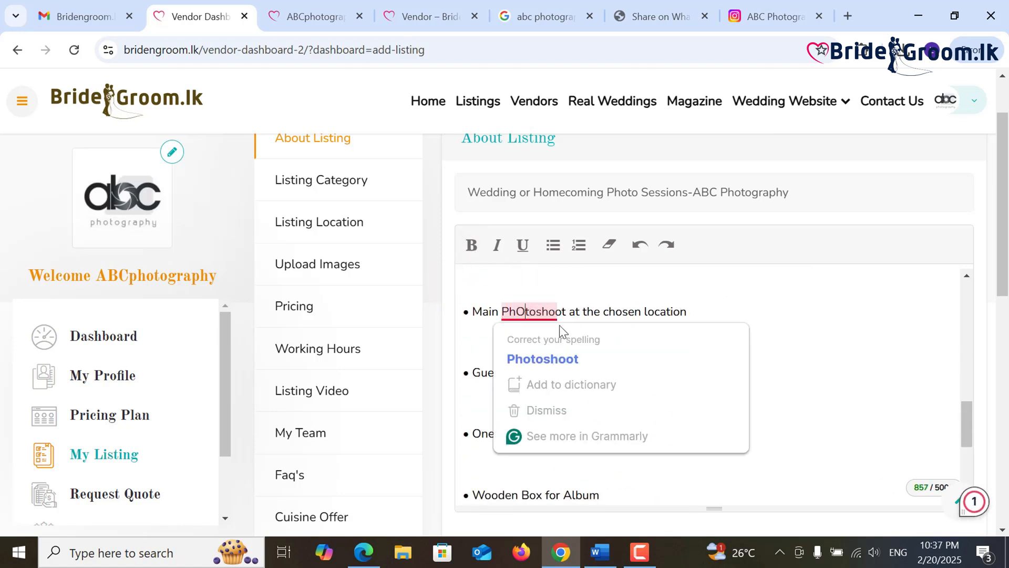
pyautogui.scroll(2, 528, 428)
# - Delete the remaining blank lines around Guest Album, One Enlargement and 200 edited images
pyautogui.press('BackSpace')
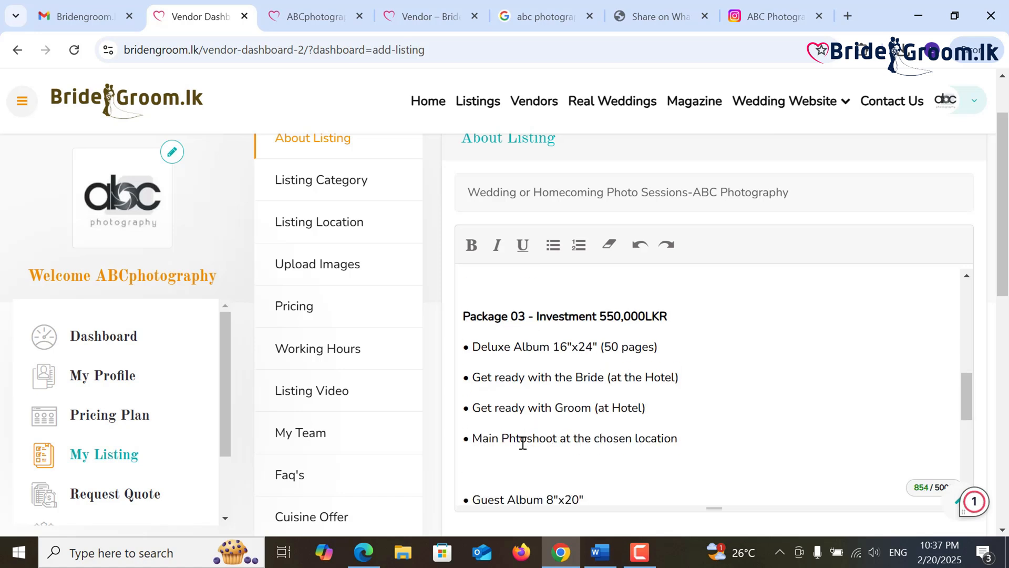
pyautogui.write('o')
pyautogui.click(503, 475)
pyautogui.press('BackSpace')
pyautogui.scroll(-3, 511, 473)
pyautogui.scroll(1, 500, 443)
pyautogui.click(492, 345)
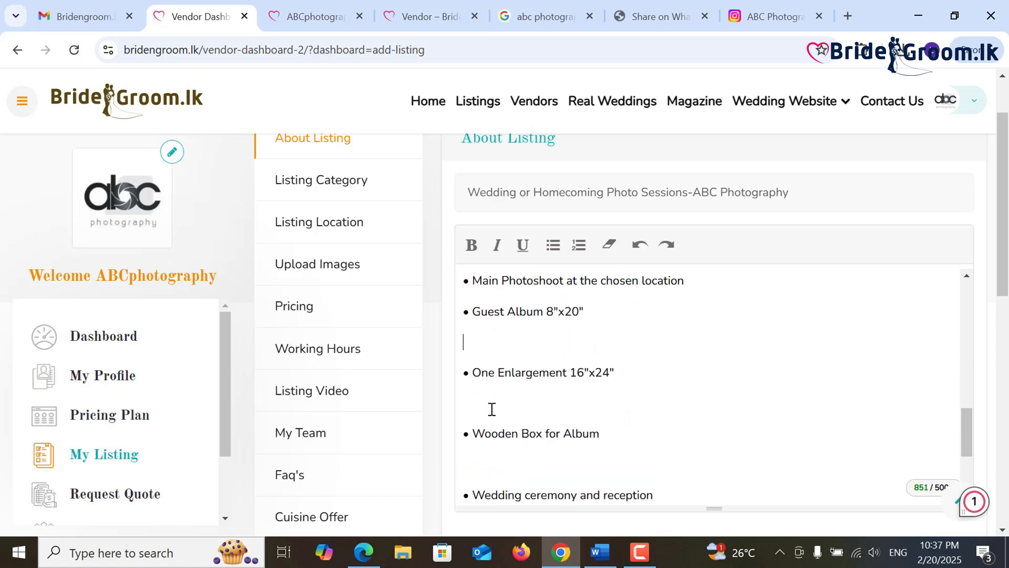
pyautogui.press('BackSpace')
pyautogui.click(492, 403)
pyautogui.press('BackSpace')
pyautogui.click(495, 388)
pyautogui.press('BackSpace')
pyautogui.click(500, 402)
pyautogui.press('BackSpace')
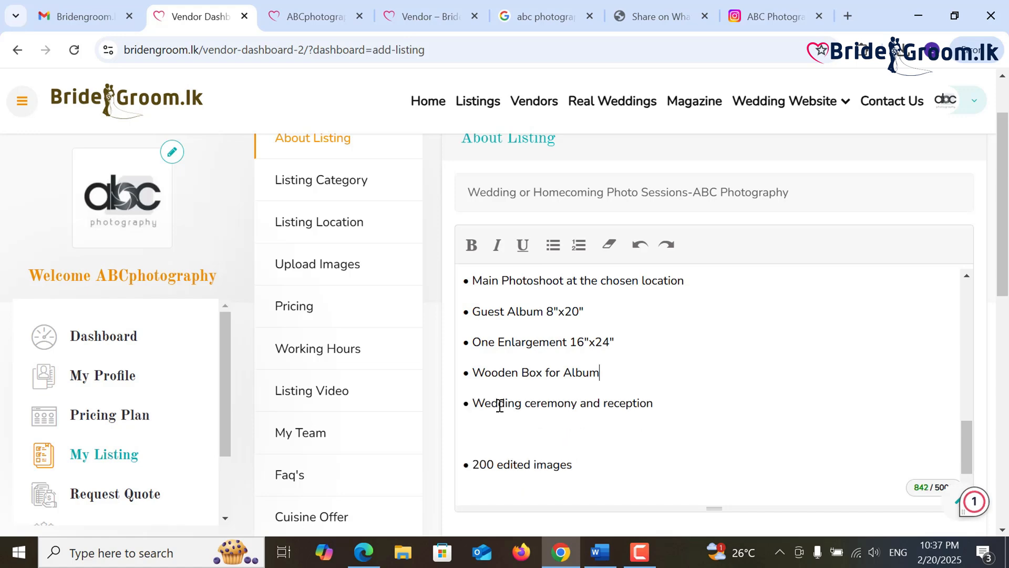
pyautogui.click(502, 433)
pyautogui.press('BackSpace')
pyautogui.scroll(5, 543, 454)
pyautogui.scroll(5, 542, 451)
pyautogui.scroll(-10, 543, 430)
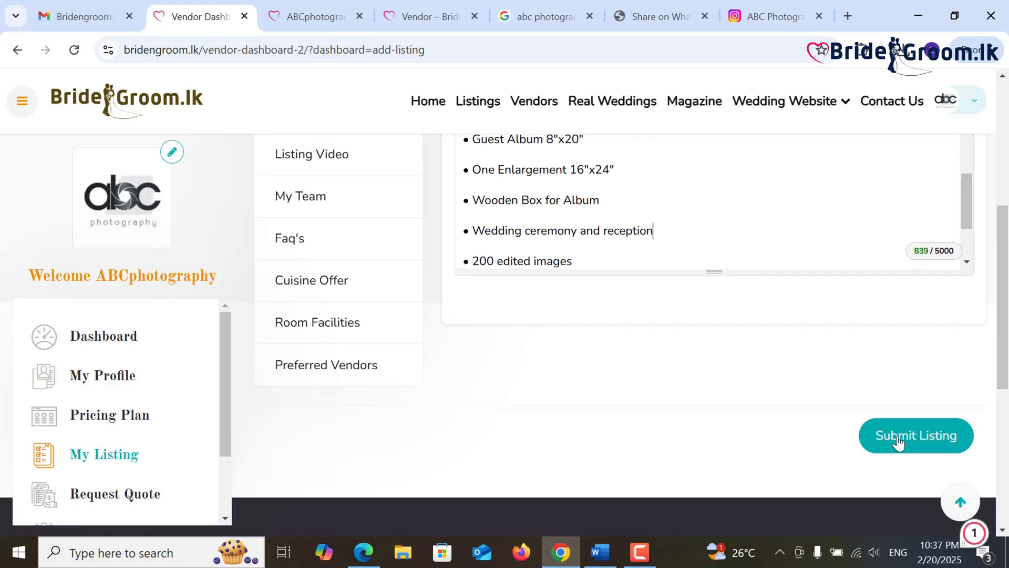
# - Attempt submission, then set the listing category to Wedding Photography & videography
pyautogui.click(898, 441)
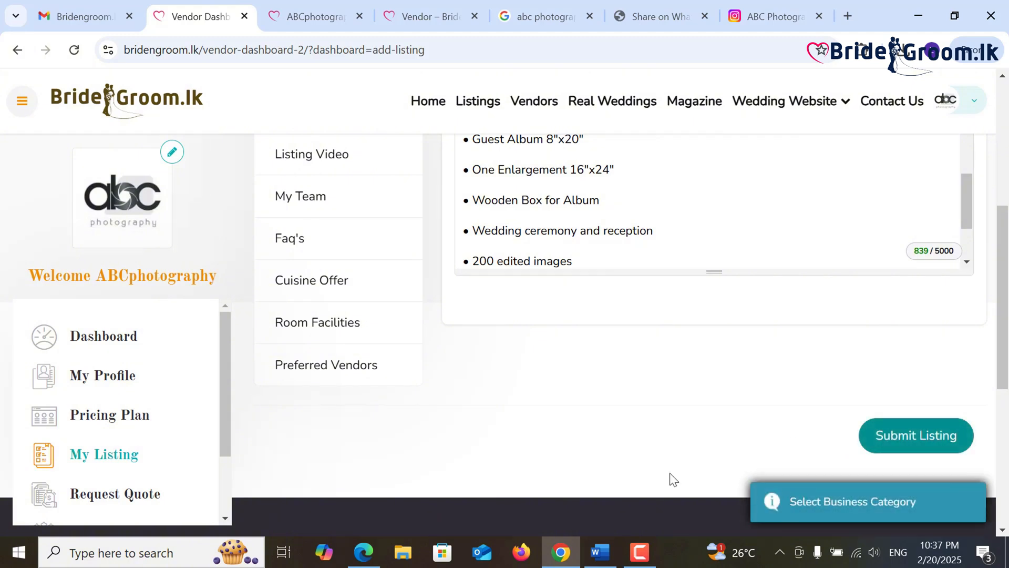
pyautogui.scroll(5, 588, 458)
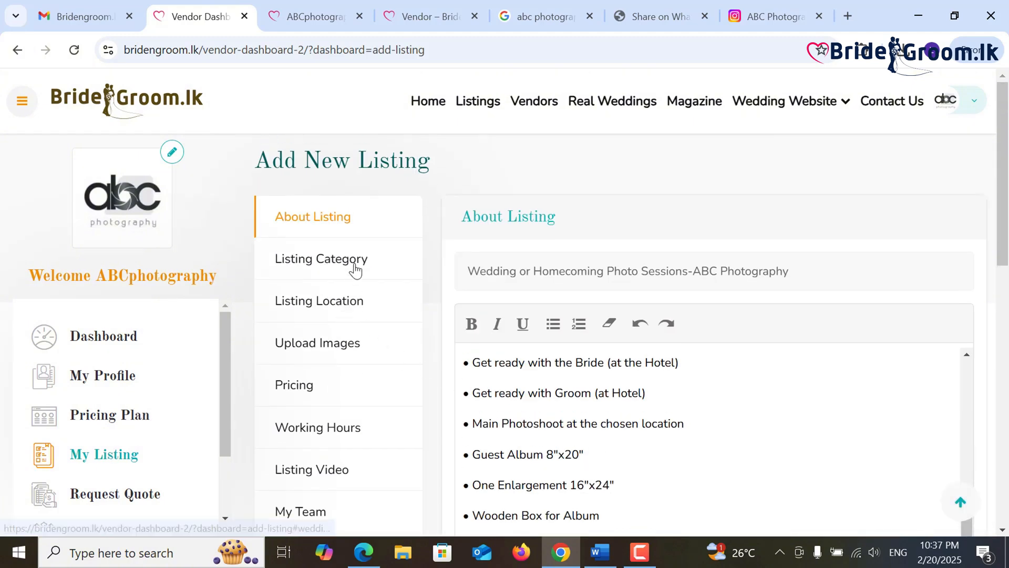
pyautogui.click(356, 269)
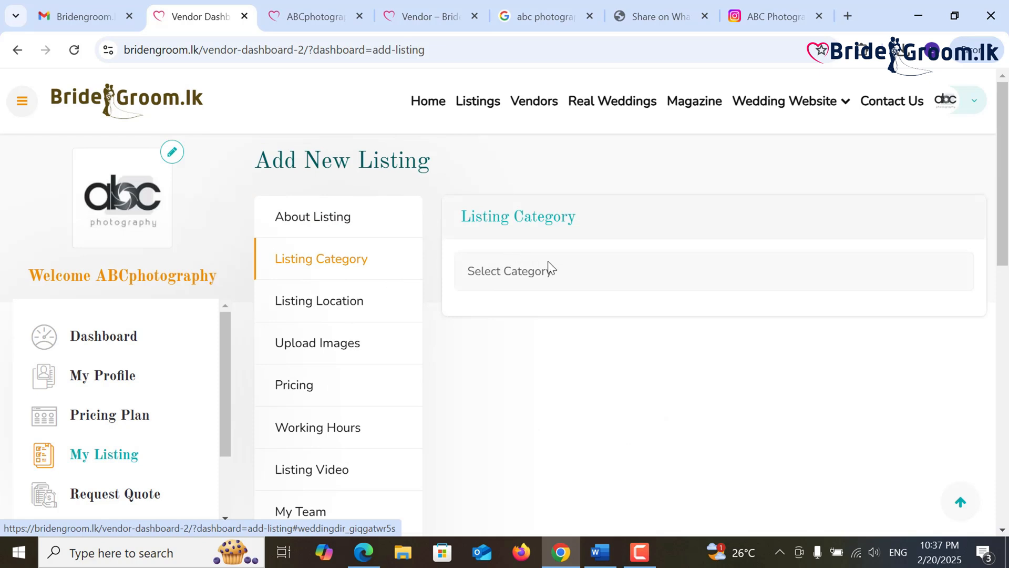
pyautogui.click(562, 269)
pyautogui.scroll(-2, 542, 225)
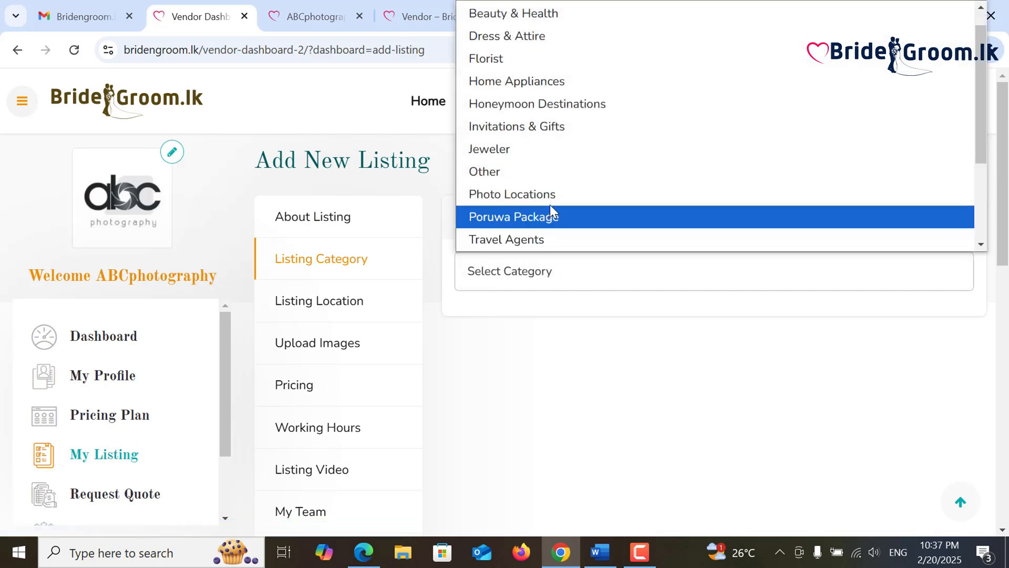
pyautogui.scroll(1, 550, 204)
pyautogui.scroll(-3, 556, 200)
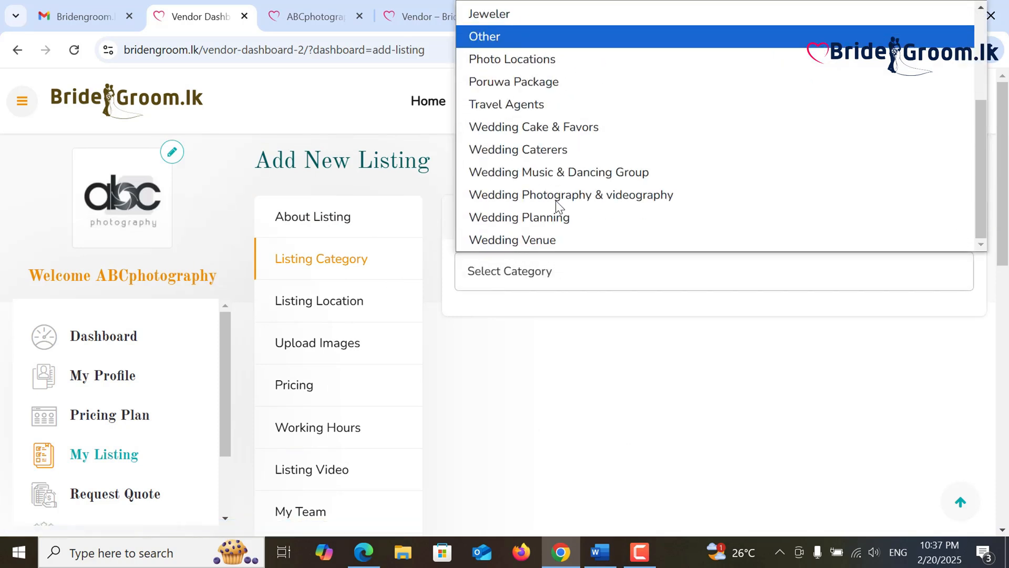
pyautogui.click(578, 197)
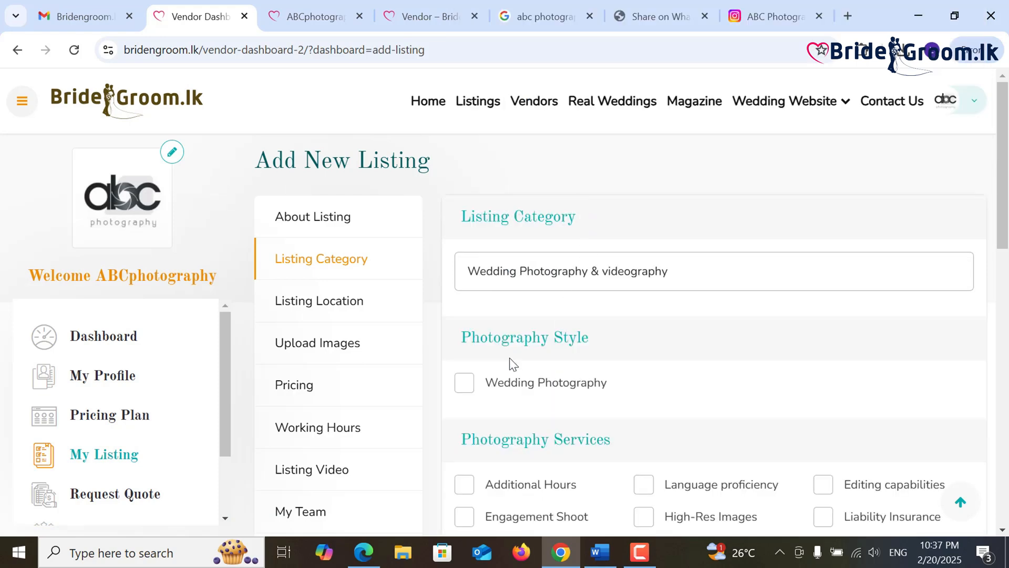
# - Tick Wedding Photography style and add Language proficiency, Family Shoots, Editing capabilities, High-Res Images services
pyautogui.scroll(-2, 513, 363)
pyautogui.click(552, 310)
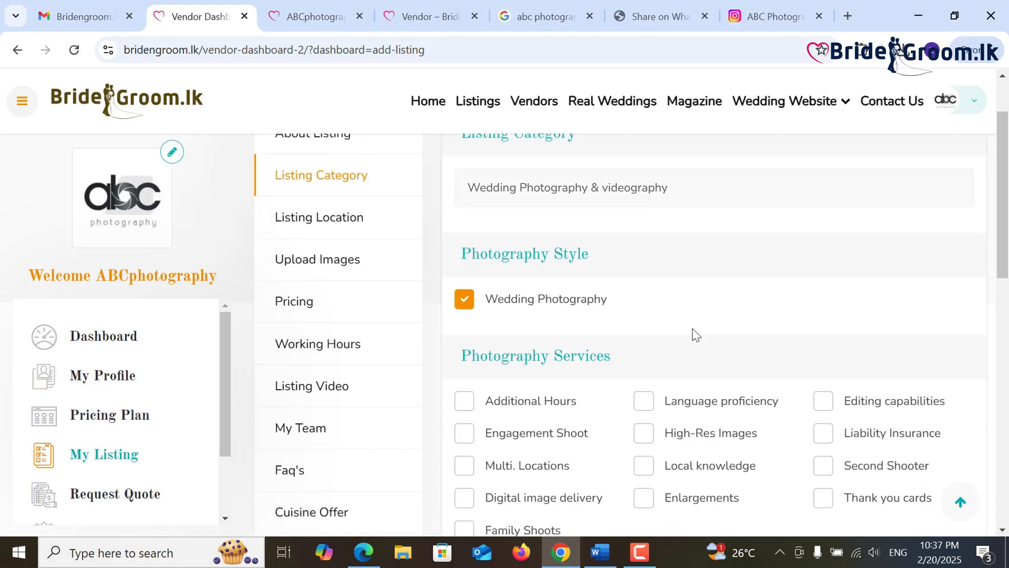
pyautogui.scroll(-3, 694, 332)
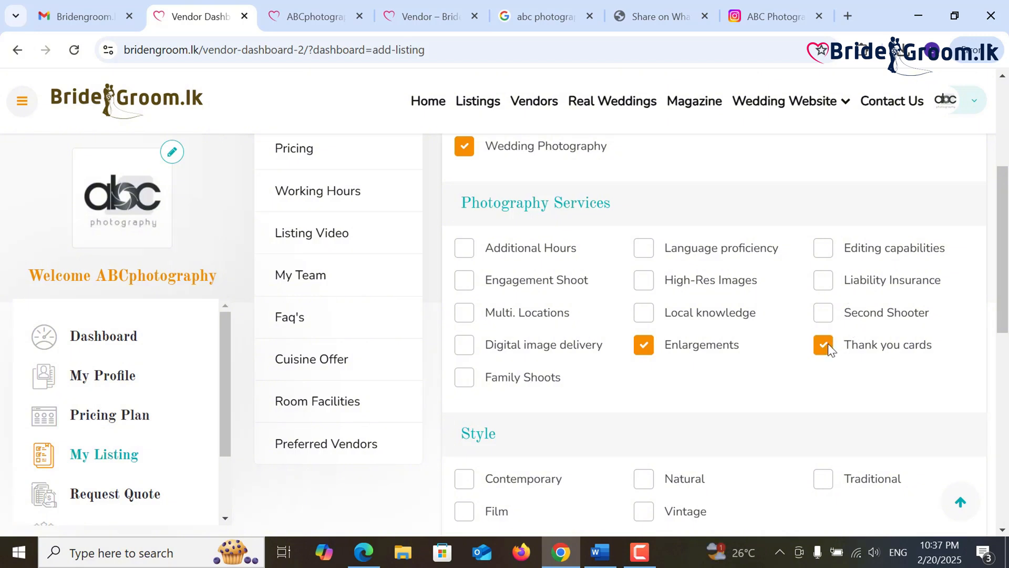
pyautogui.click(650, 249)
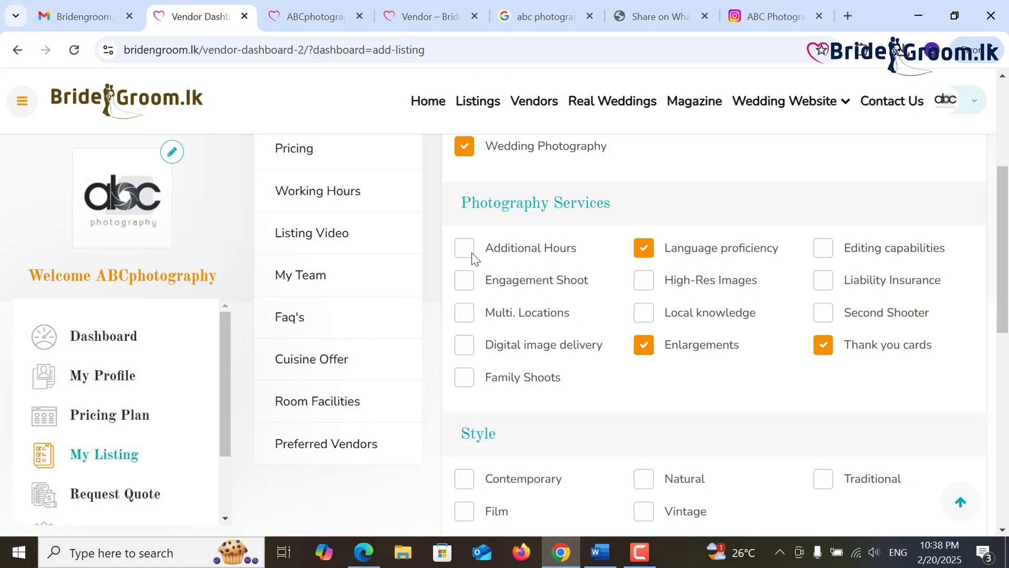
pyautogui.click(469, 378)
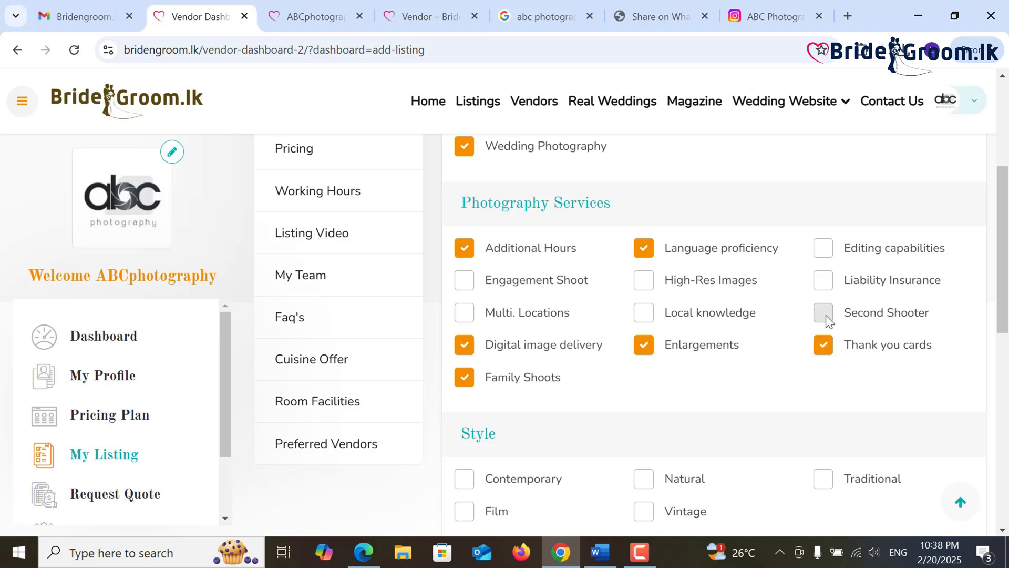
pyautogui.click(823, 248)
pyautogui.click(647, 282)
# - Add Film to the listing styles and submit again, triggering the business location warning
pyautogui.scroll(-2, 469, 403)
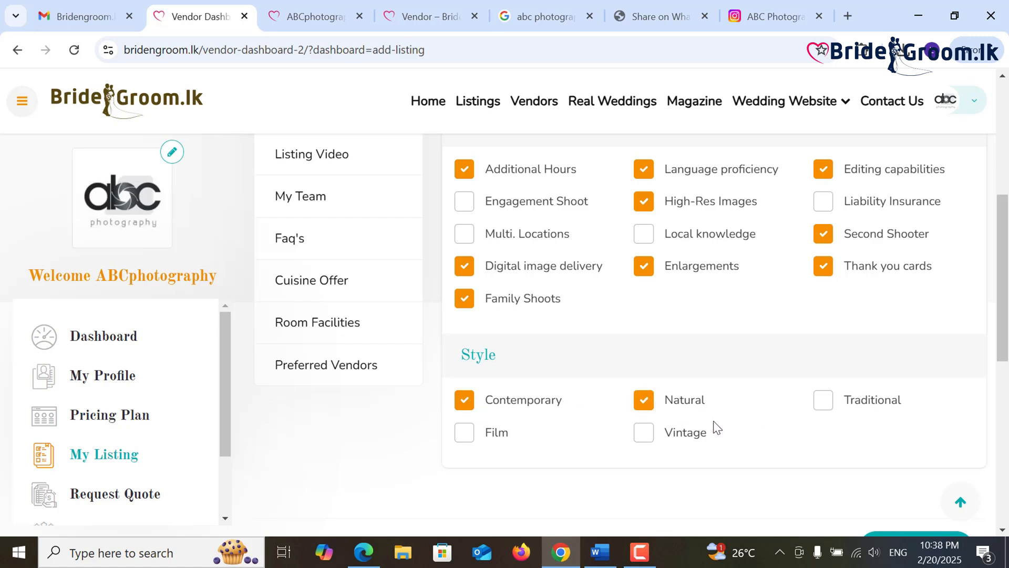
pyautogui.click(463, 432)
pyautogui.scroll(-2, 569, 428)
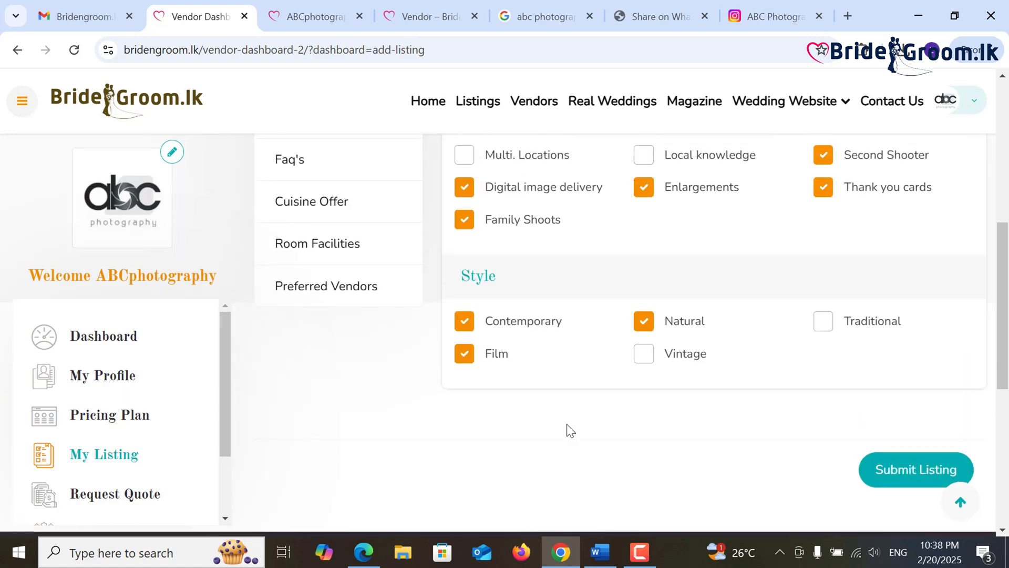
pyautogui.click(890, 479)
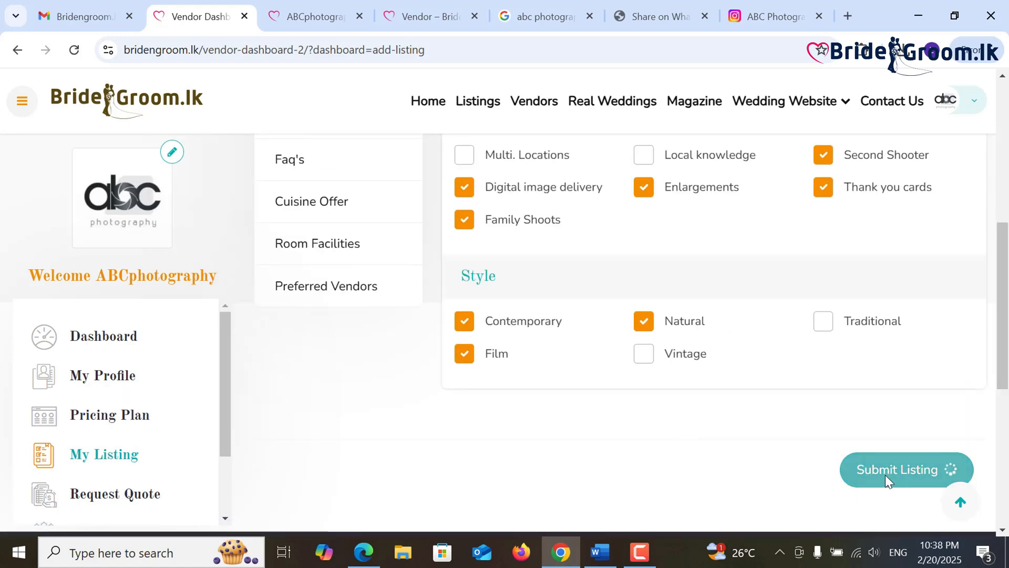
pyautogui.scroll(6, 720, 465)
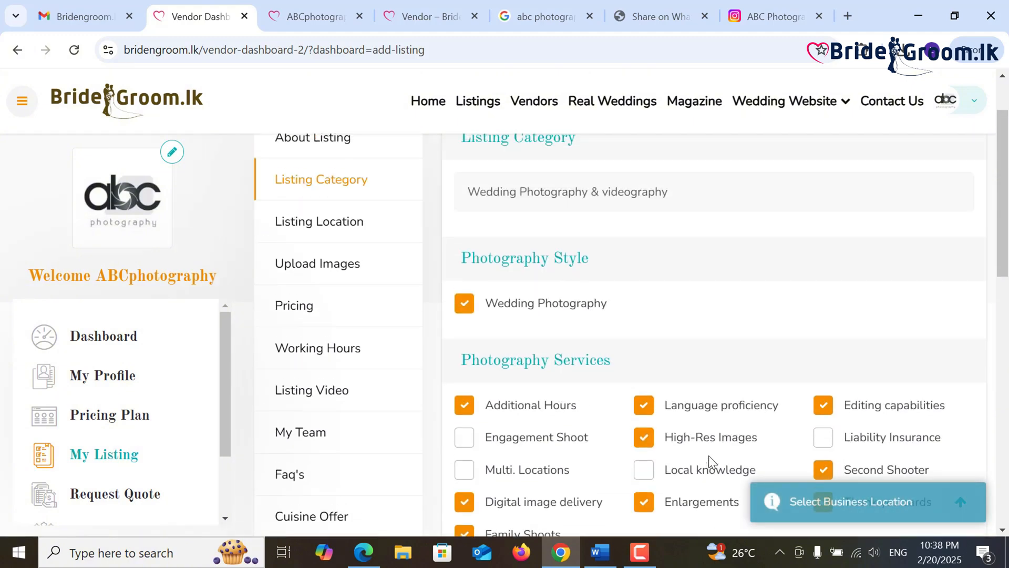
# - Set the listing location to Gampaha under Western province
pyautogui.click(327, 235)
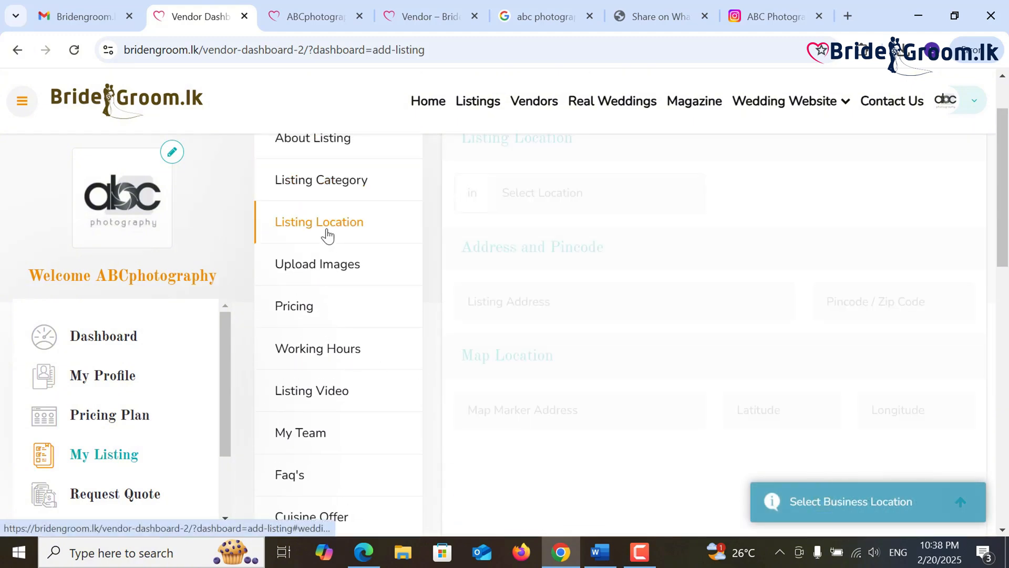
pyautogui.scroll(1, 473, 304)
pyautogui.click(524, 274)
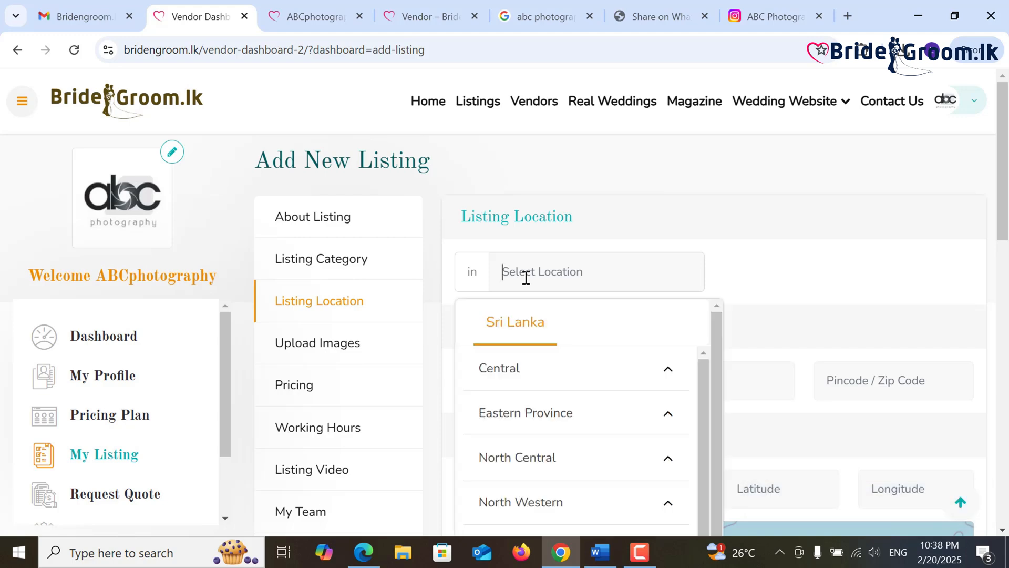
pyautogui.scroll(-2, 563, 464)
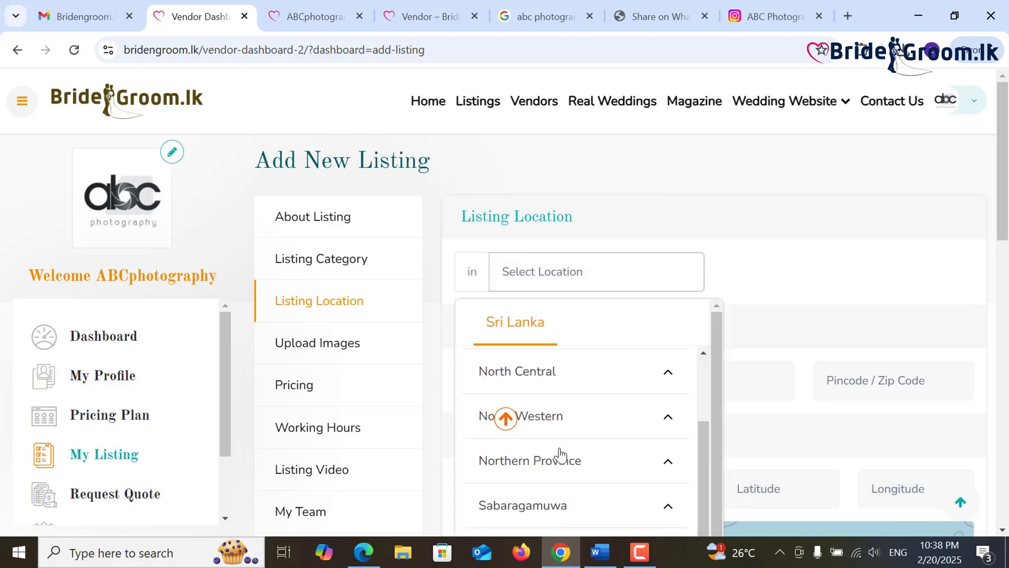
pyautogui.scroll(-6, 562, 452)
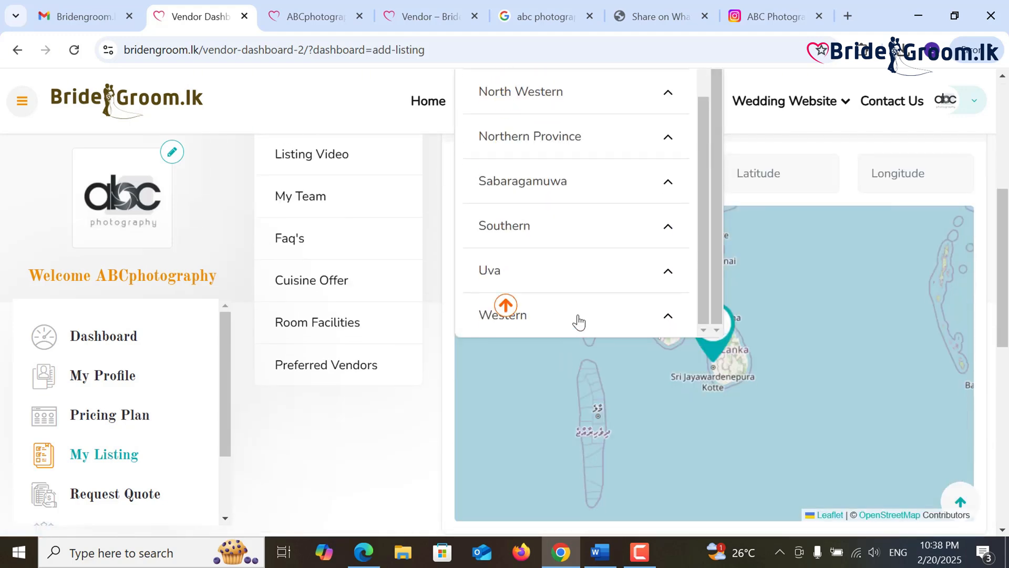
pyautogui.click(594, 316)
pyautogui.scroll(-4, 647, 263)
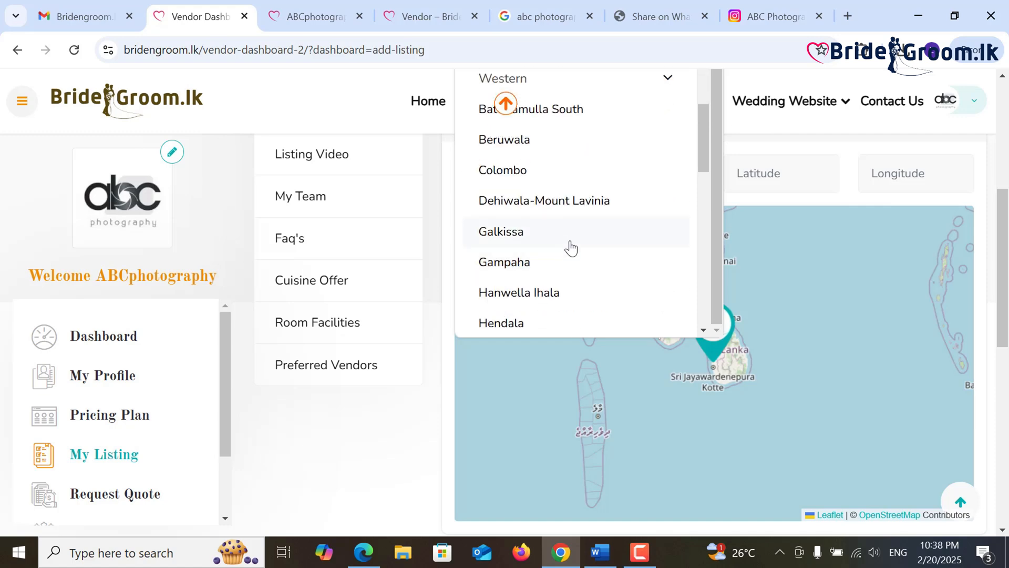
pyautogui.click(552, 265)
# - Paste the business address into Map Marker Address and move to the coordinate fields
pyautogui.scroll(1, 578, 325)
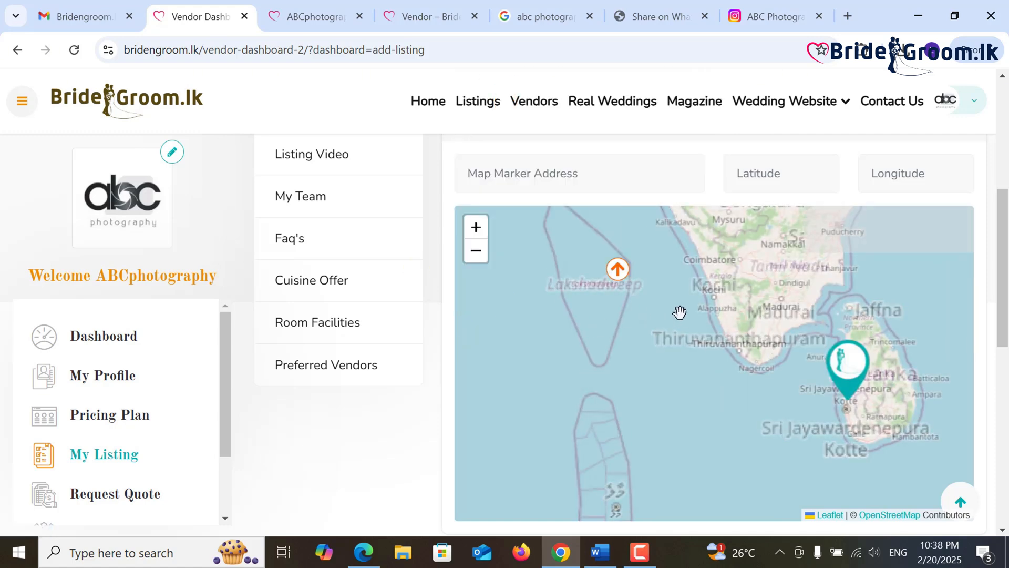
pyautogui.scroll(4, 983, 205)
pyautogui.click(540, 406)
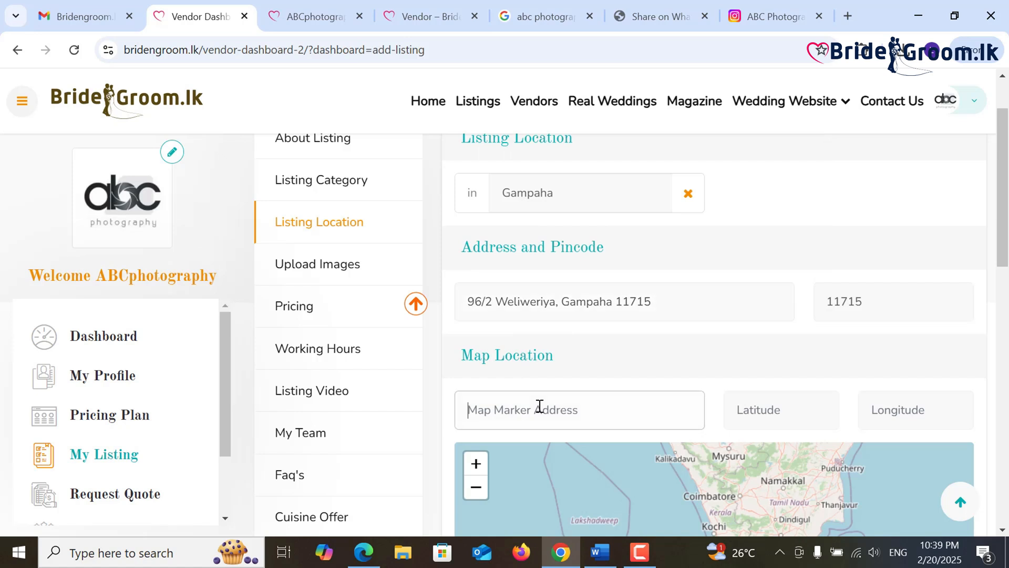
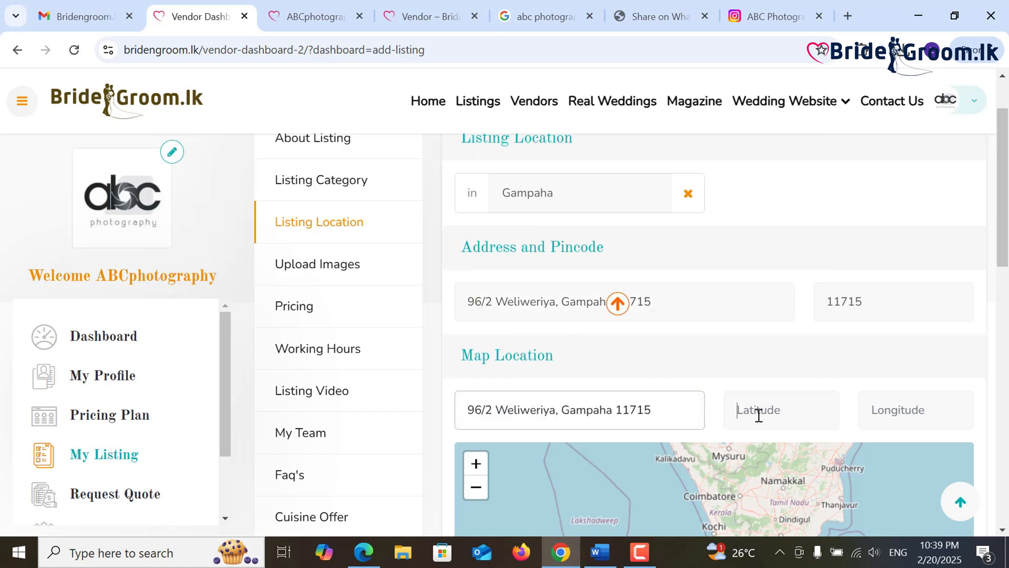
pyautogui.click(759, 415)
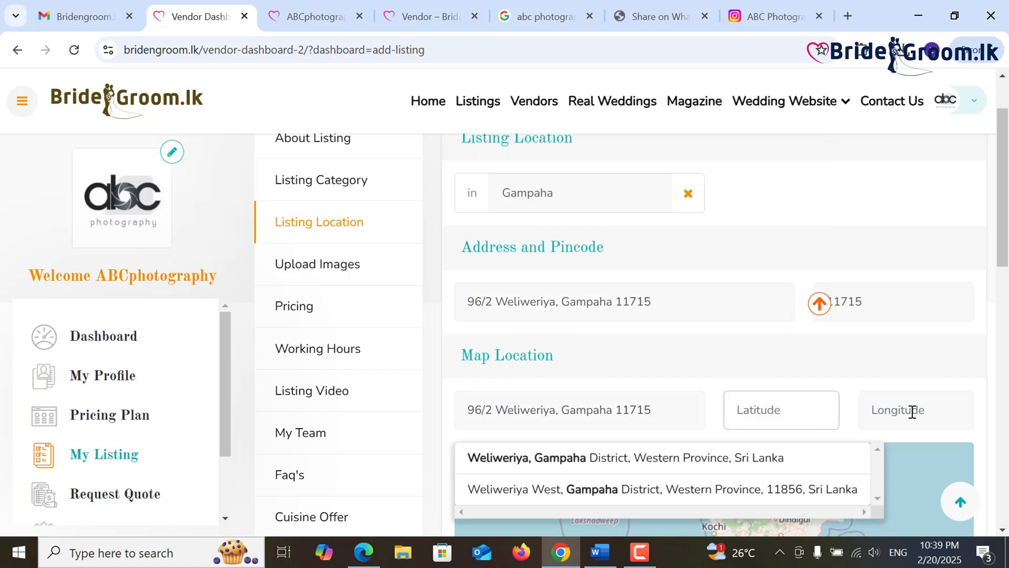
pyautogui.click(805, 412)
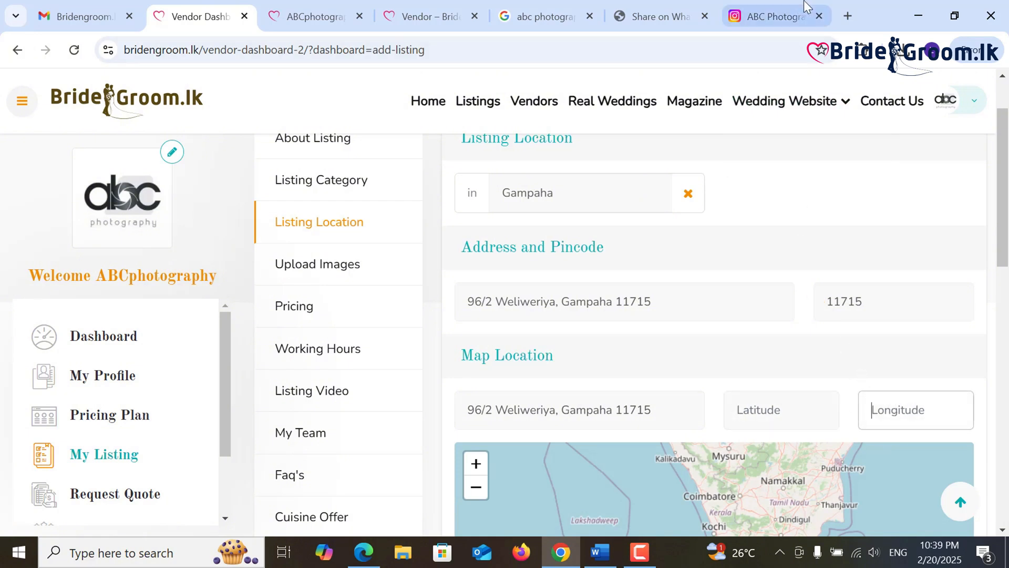
# - Reopen 'abc photography' in Google Maps from search history and reveal the studio's coordinates
pyautogui.click(847, 16)
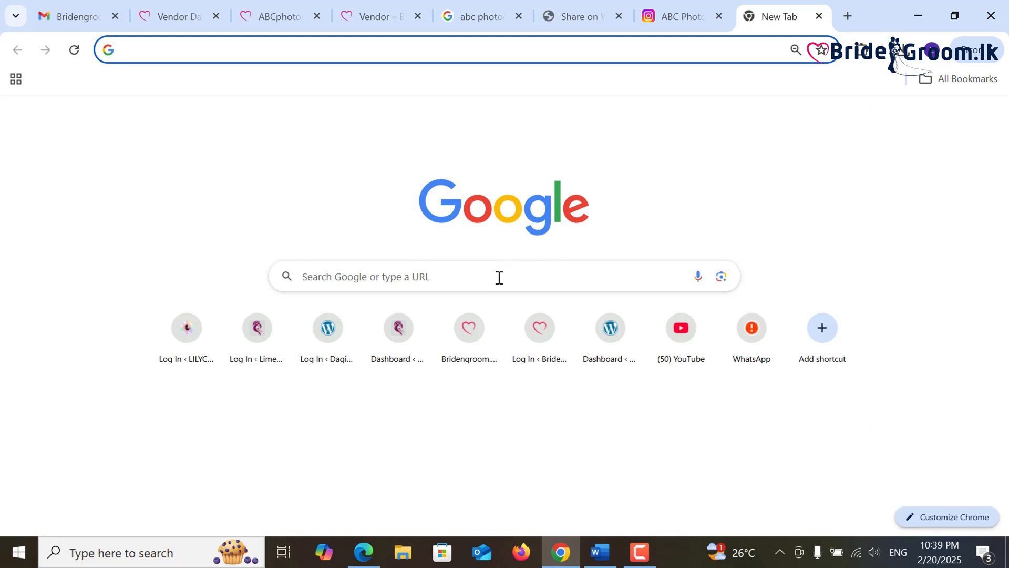
pyautogui.click(311, 43)
pyautogui.click(304, 78)
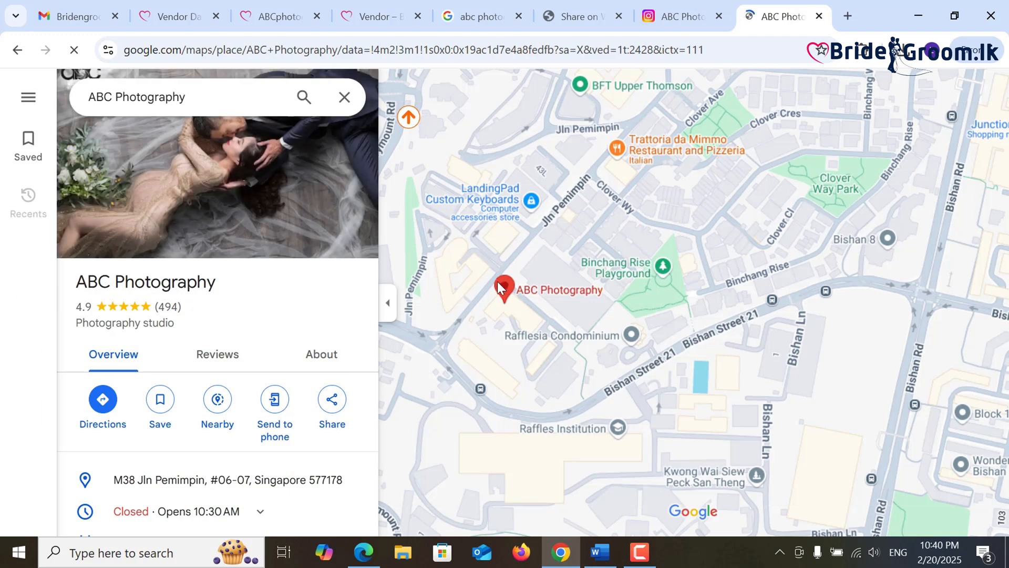
pyautogui.rightClick(497, 286)
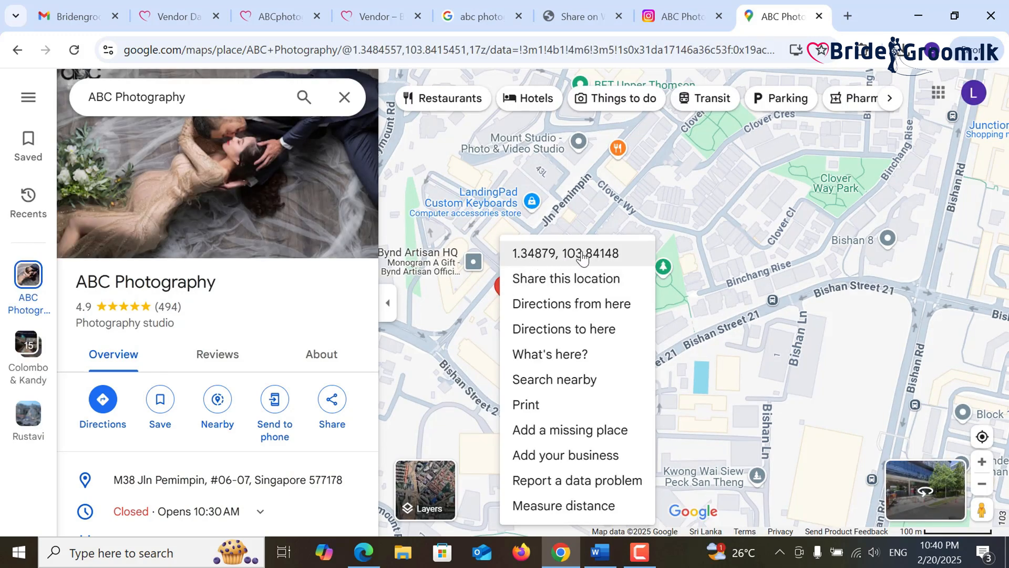
# - Copy the coordinates of the Weliweriya pin from Google Maps
pyautogui.click(346, 98)
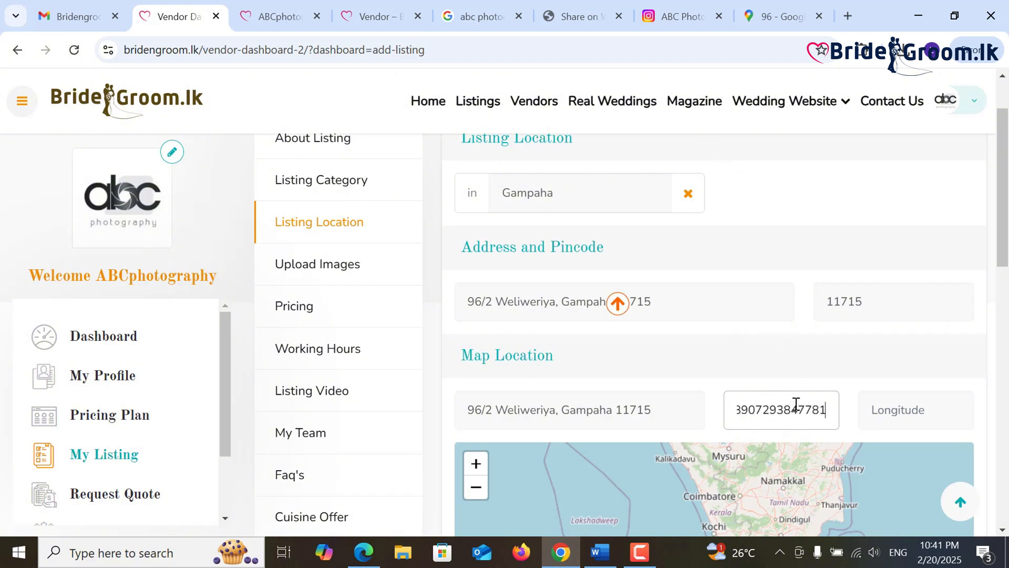
pyautogui.moveTo(826, 410)
pyautogui.mouseDown()
pyautogui.moveTo(735, 413)
pyautogui.moveTo(820, 411)
pyautogui.mouseUp()
pyautogui.moveTo(744, 410); pyautogui.dragTo(821, 409)
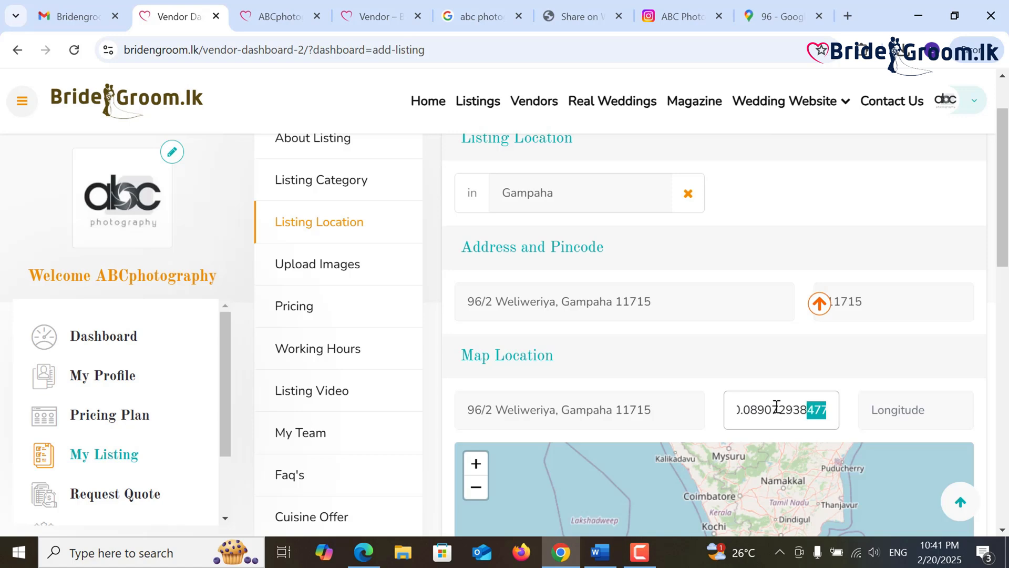
pyautogui.hotkey('ctrl', '9')
pyautogui.rightClick(693, 289)
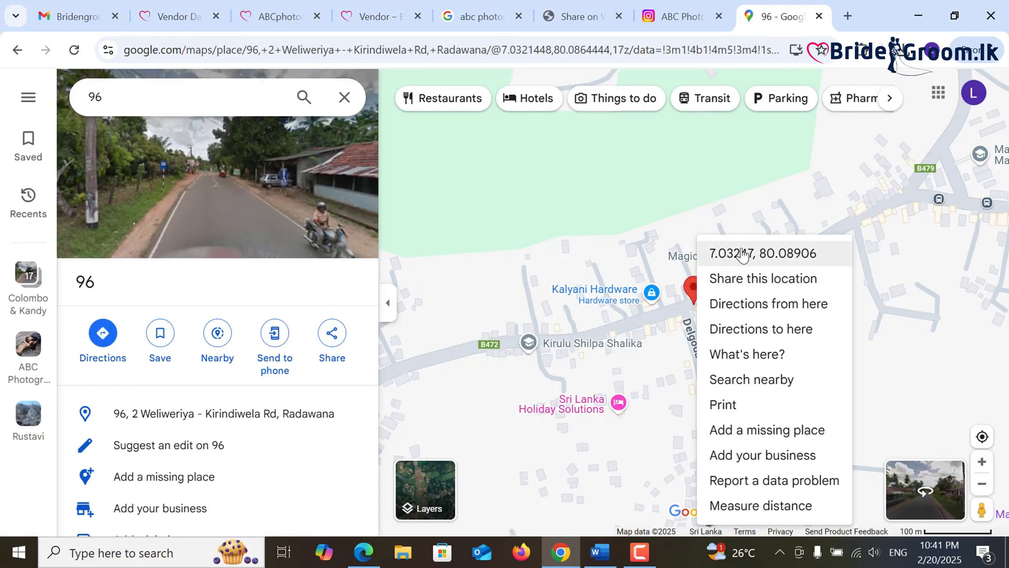
pyautogui.click(743, 256)
# - Paste longitude 80.08906220964154 into the listing's Longitude field
pyautogui.click(848, 16)
pyautogui.click(511, 279)
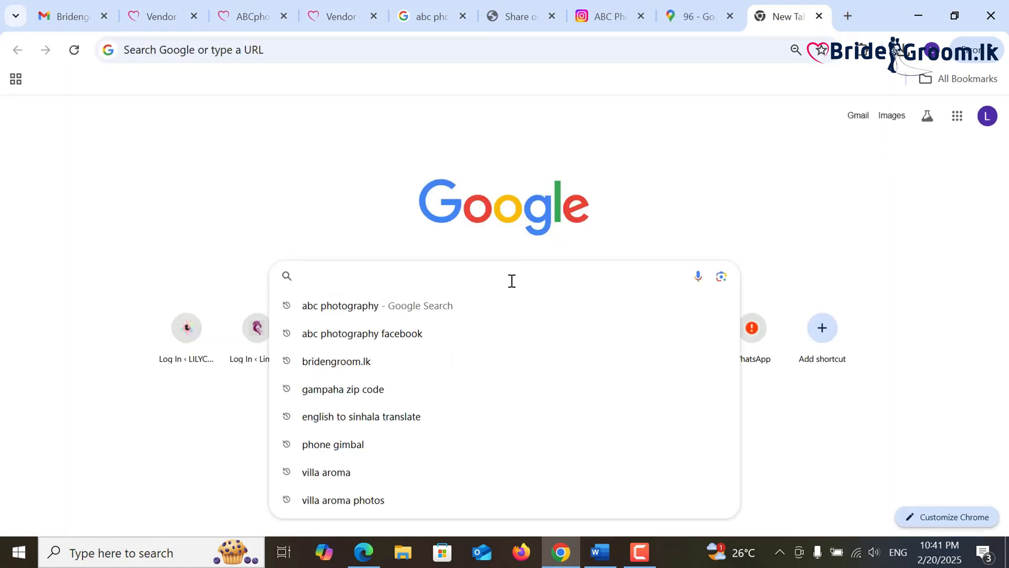
pyautogui.hotkey('ctrl', 'v')
pyautogui.moveTo(400, 279); pyautogui.dragTo(484, 277)
pyautogui.rightClick(483, 277)
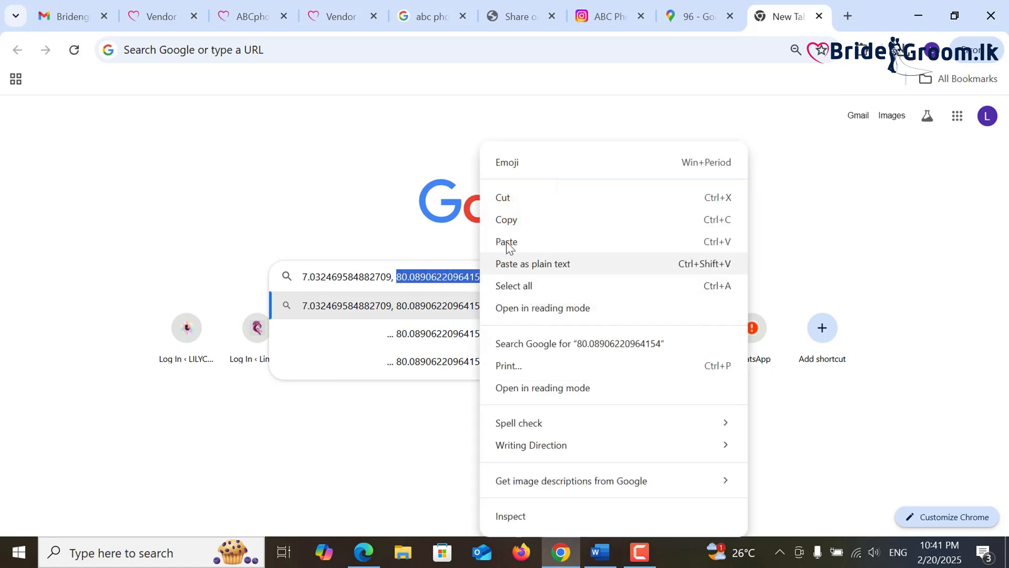
pyautogui.click(497, 196)
pyautogui.hotkey('ctrl', '2')
pyautogui.click(874, 409)
pyautogui.hotkey('ctrl', 'v')
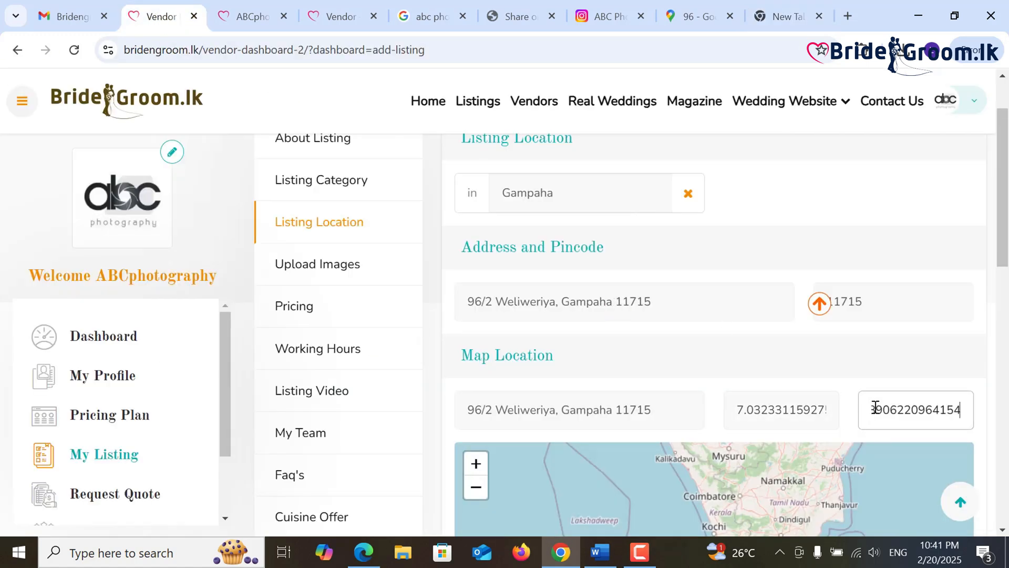
# - Replace the Latitude field value with 7.032469584882709
pyautogui.click(785, 16)
pyautogui.moveTo(393, 277); pyautogui.dragTo(301, 277)
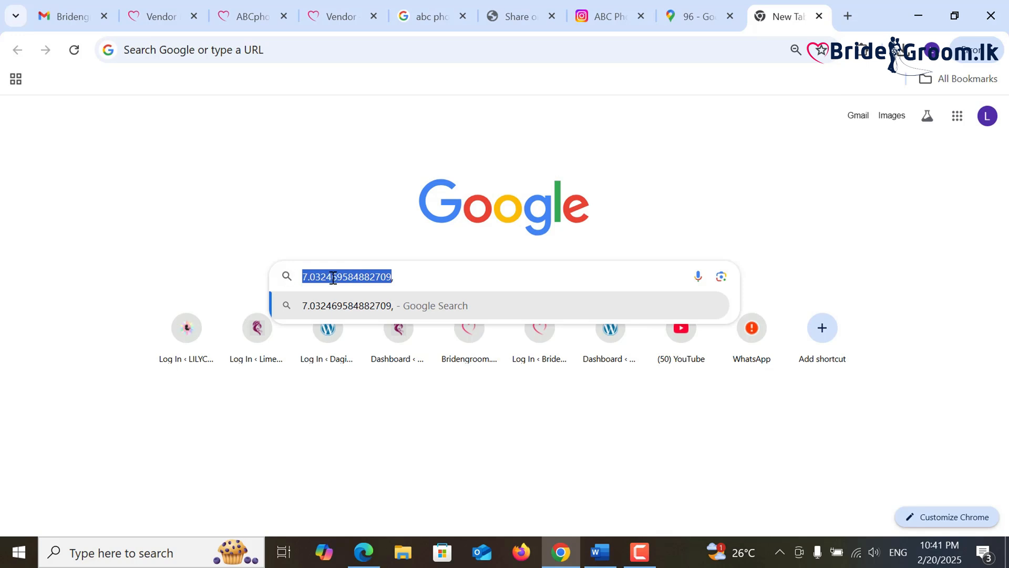
pyautogui.rightClick(334, 277)
pyautogui.click(365, 196)
pyautogui.click(155, 17)
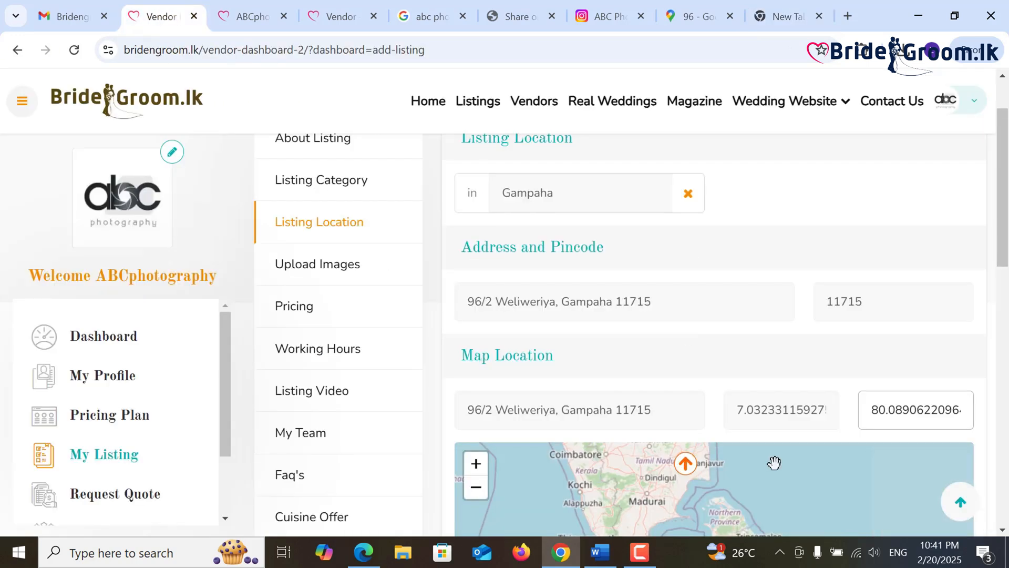
pyautogui.doubleClick(765, 412)
pyautogui.hotkey('ctrl', 'v')
# - Zoom and pan the listing map to confirm the marker sits near Weliweriya
pyautogui.click(917, 367)
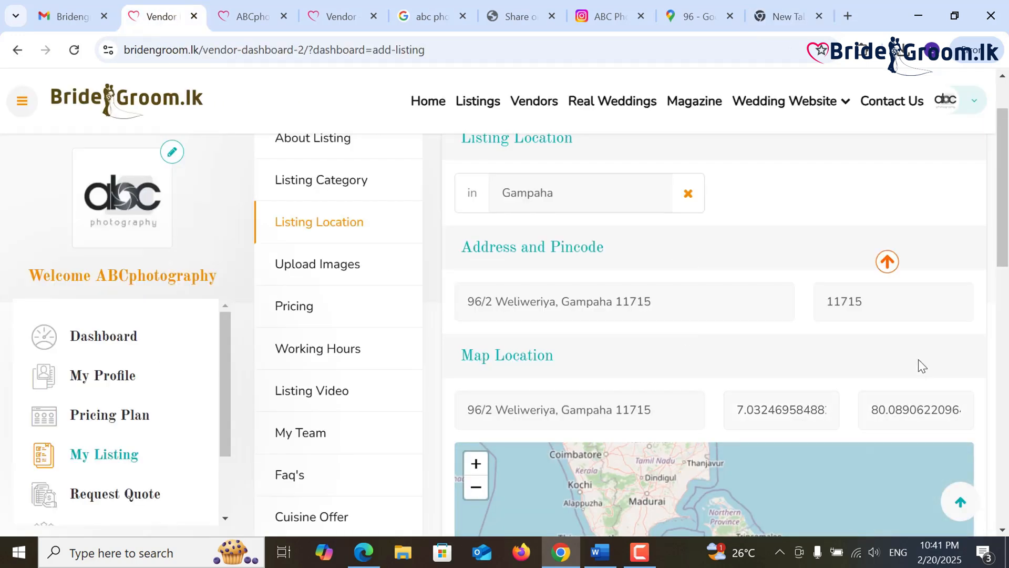
pyautogui.scroll(-2, 755, 358)
pyautogui.scroll(-2, 858, 288)
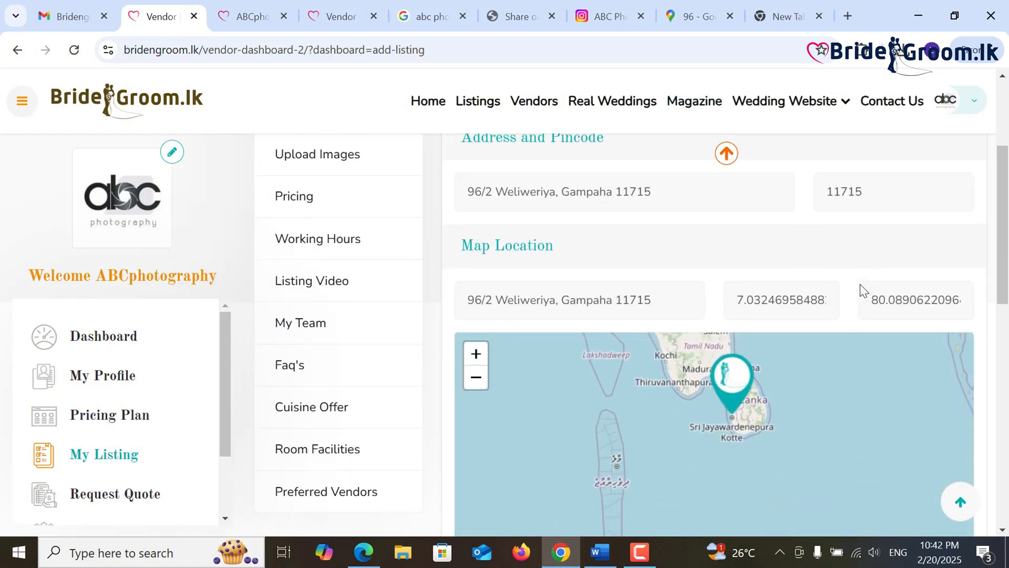
pyautogui.scroll(1, 760, 317)
pyautogui.scroll(2, 762, 330)
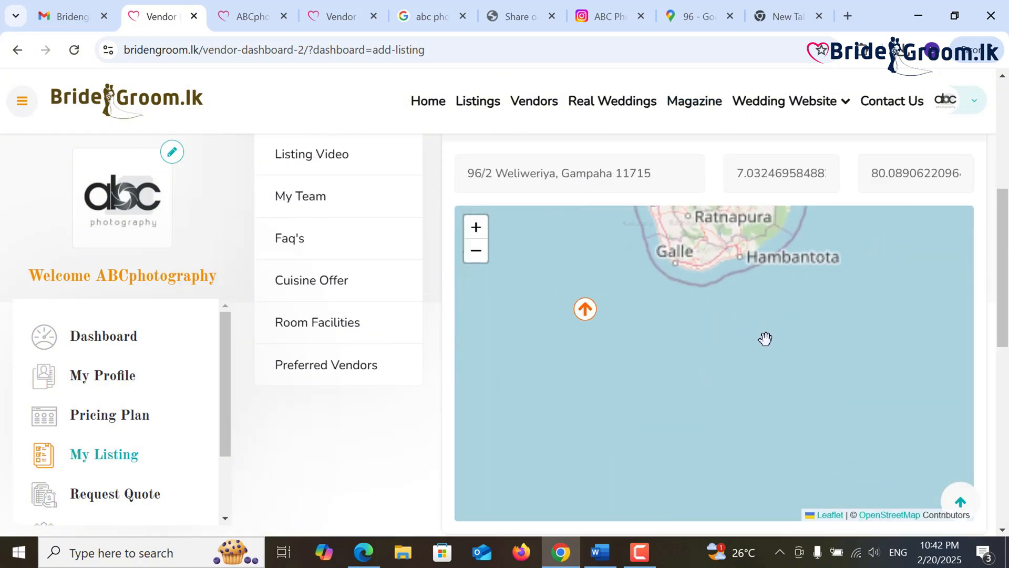
pyautogui.moveTo(704, 280); pyautogui.dragTo(774, 473)
pyautogui.scroll(1, 686, 318)
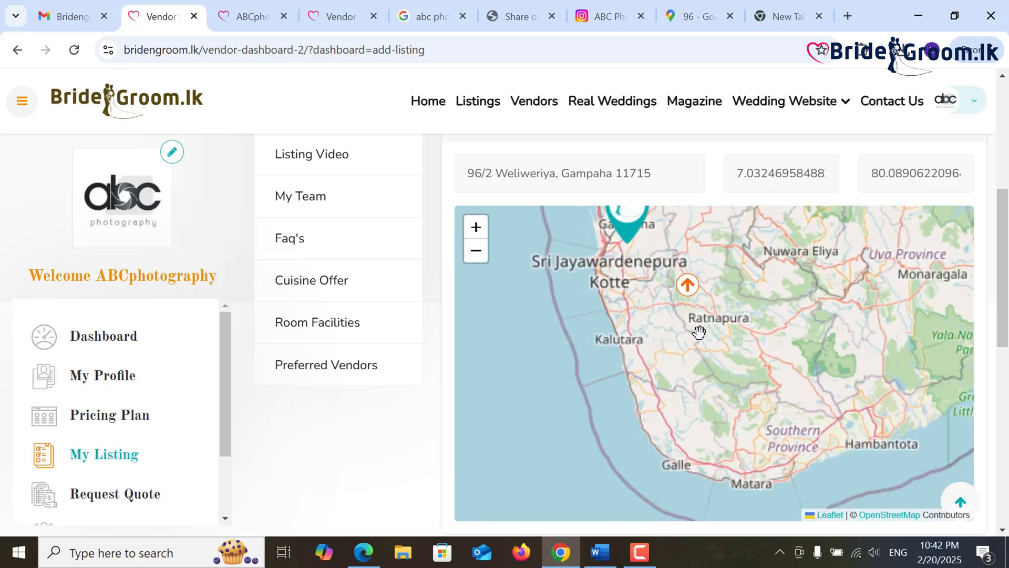
pyautogui.moveTo(610, 260)
pyautogui.mouseDown()
pyautogui.moveTo(648, 353)
pyautogui.moveTo(673, 340)
pyautogui.moveTo(676, 352)
pyautogui.mouseUp()
pyautogui.scroll(1, 688, 359)
pyautogui.scroll(1, 675, 352)
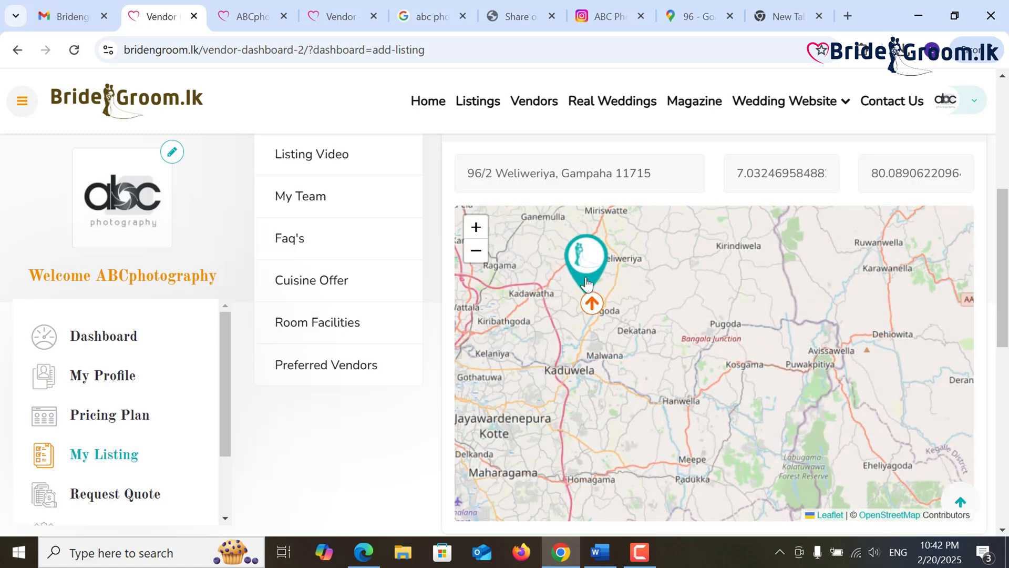
pyautogui.moveTo(1004, 305); pyautogui.dragTo(1004, 402)
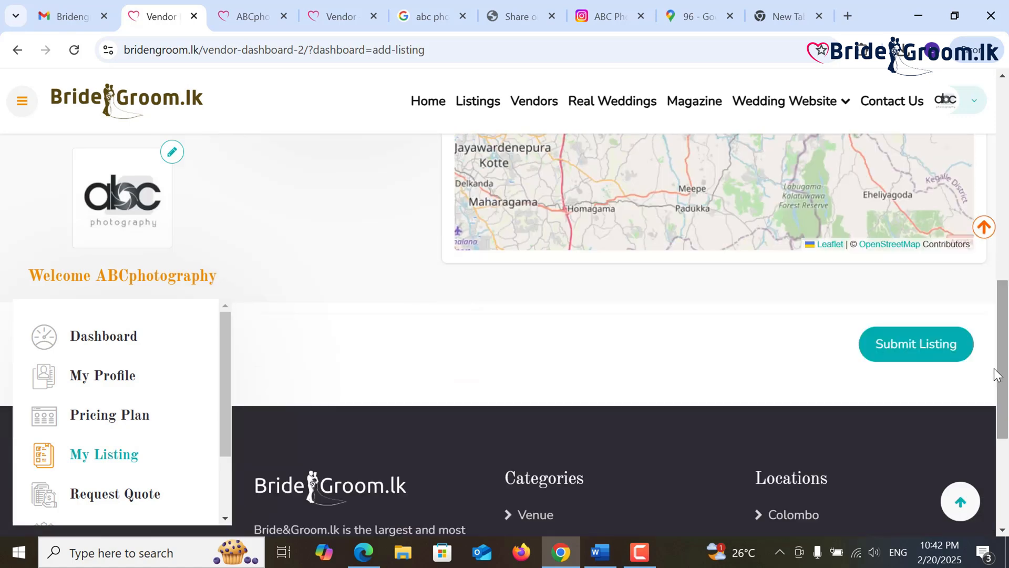
# - Submit the listing again and see the 'Write Minimum Price' warning
pyautogui.click(945, 349)
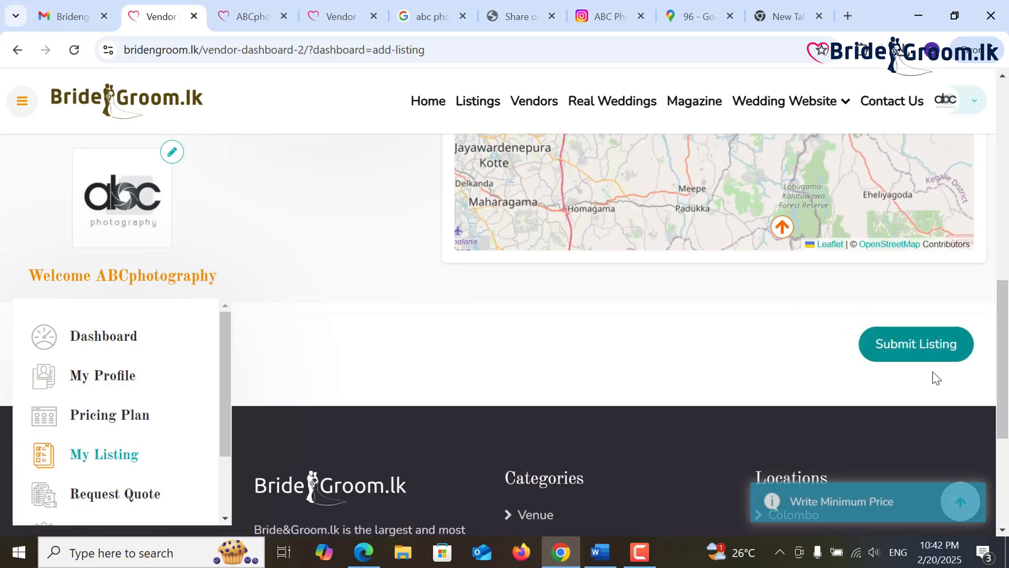
pyautogui.scroll(5, 841, 441)
pyautogui.scroll(3, 399, 360)
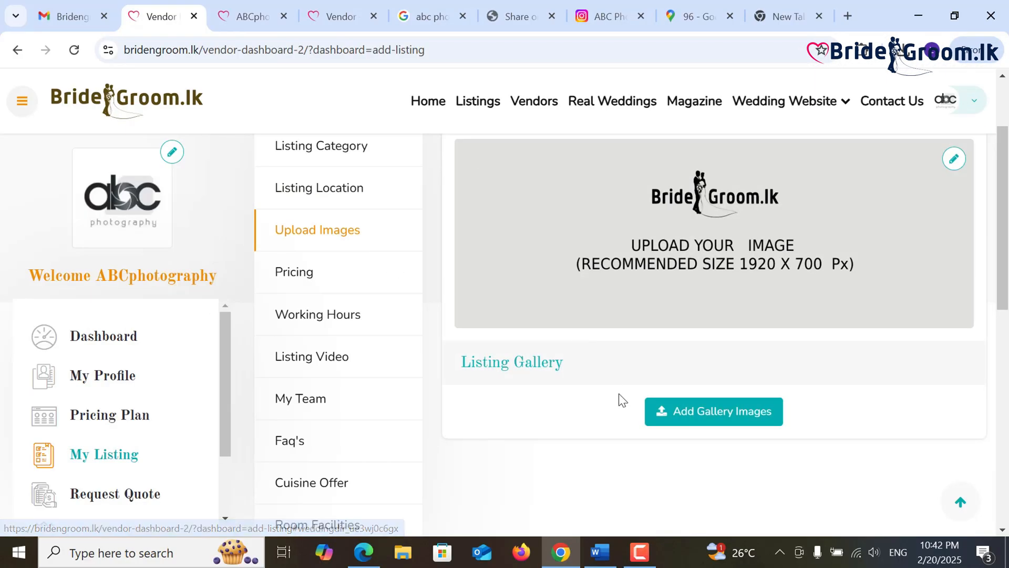
# - Upload the cloudy-sky bride photo from Wedding or Homecoming Photo Sessions as the featured image
pyautogui.scroll(2, 631, 397)
pyautogui.click(954, 271)
pyautogui.click(66, 146)
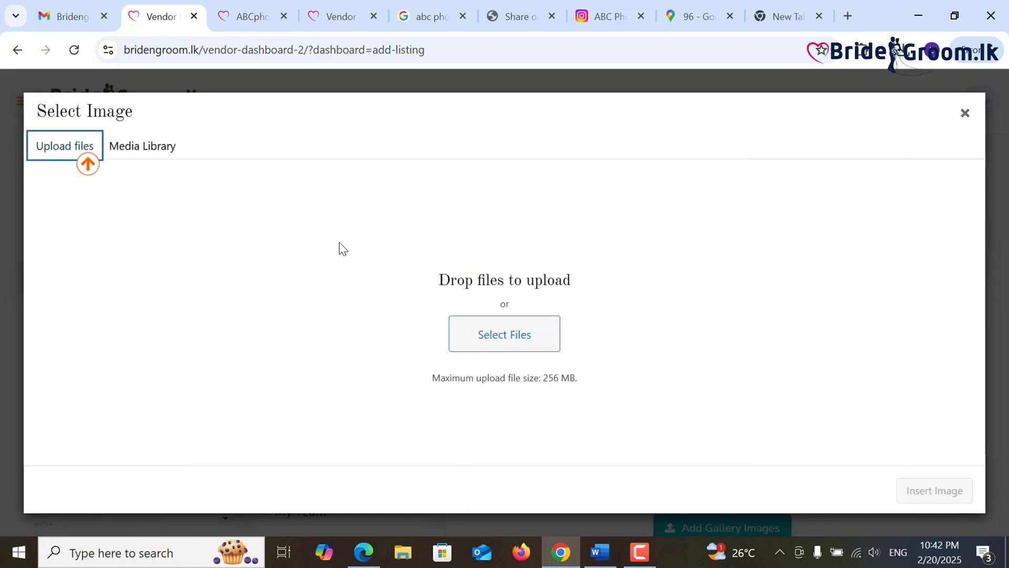
pyautogui.click(523, 334)
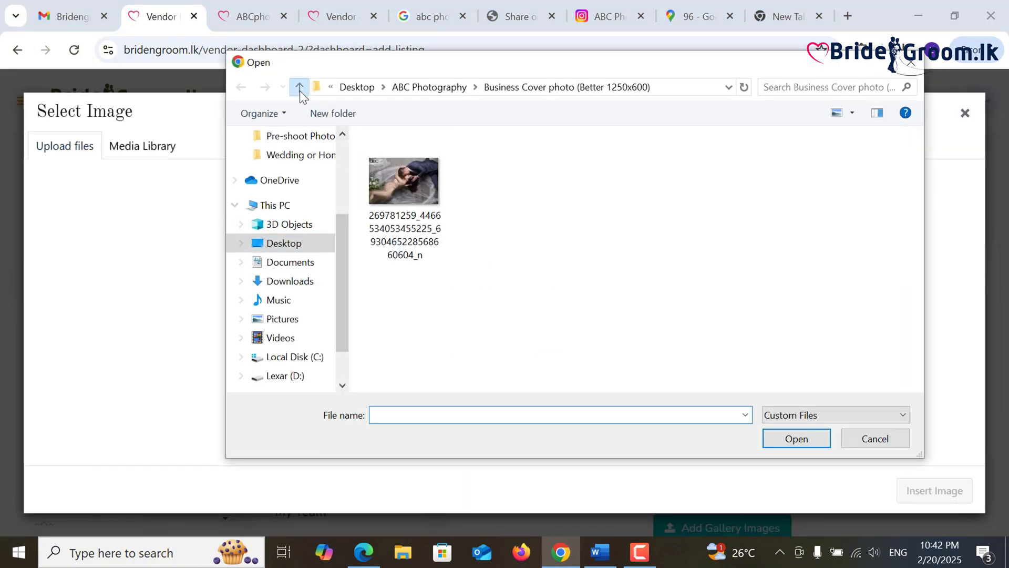
pyautogui.click(299, 87)
pyautogui.click(460, 250)
pyautogui.doubleClick(458, 248)
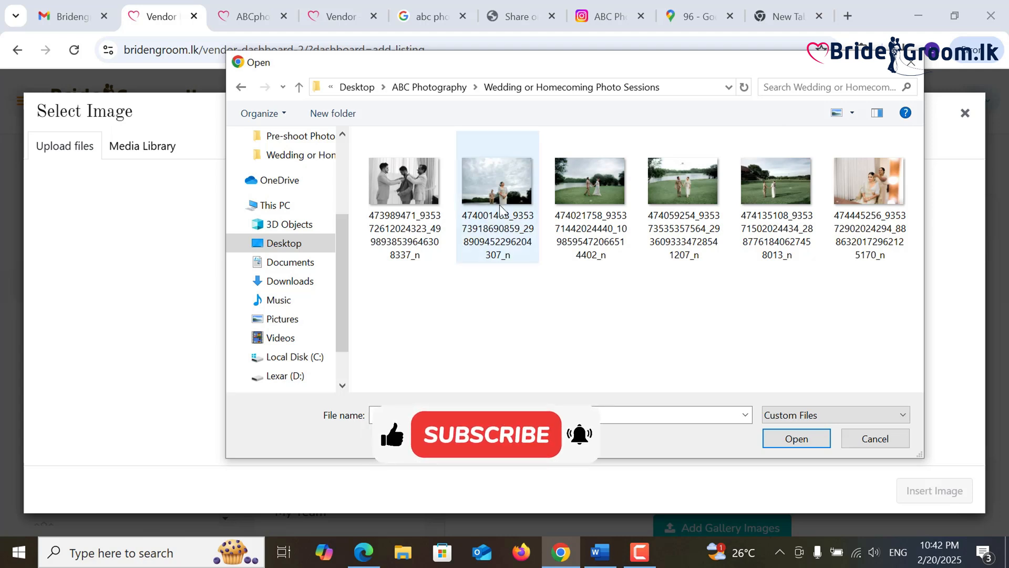
pyautogui.doubleClick(510, 188)
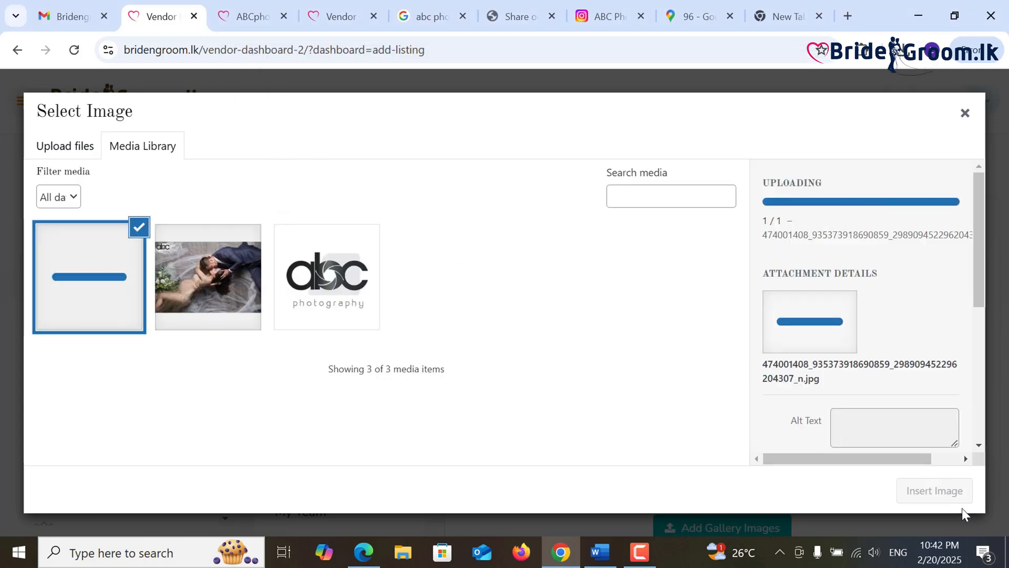
pyautogui.click(945, 493)
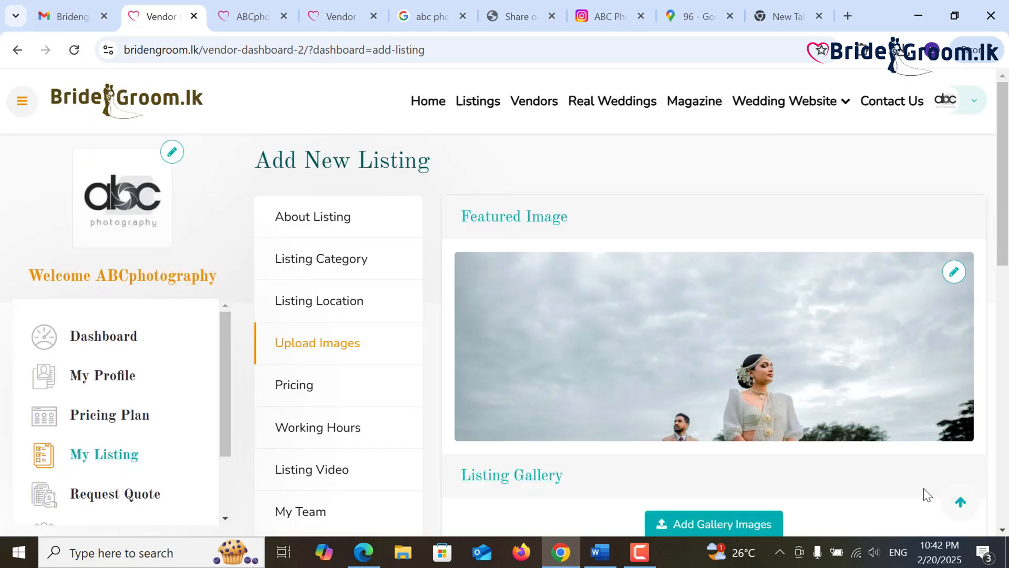
# - Replace the featured image with the couple-walking-by-the-lake photo, then bring up the gallery picker
pyautogui.click(954, 273)
pyautogui.click(79, 150)
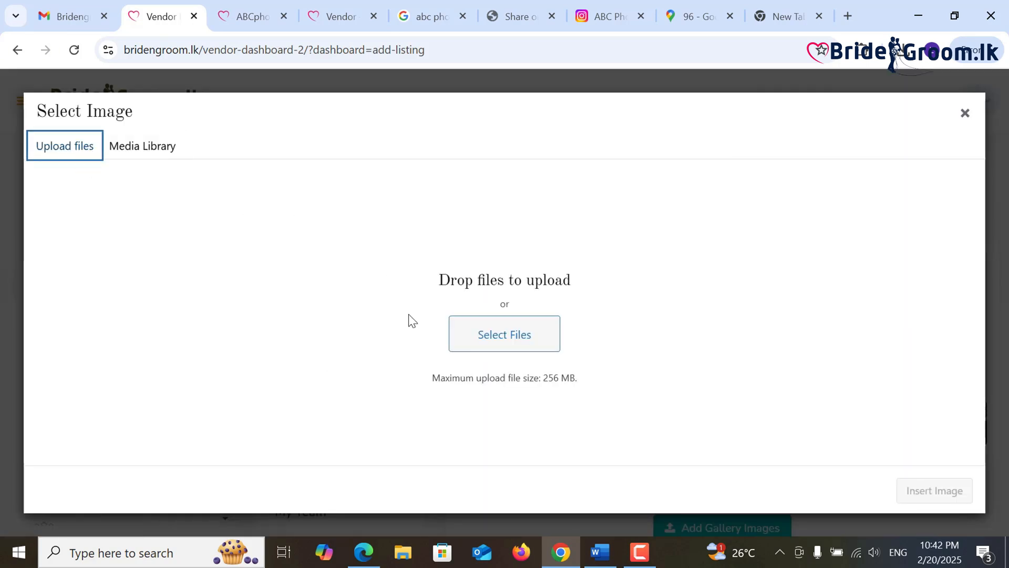
pyautogui.click(474, 342)
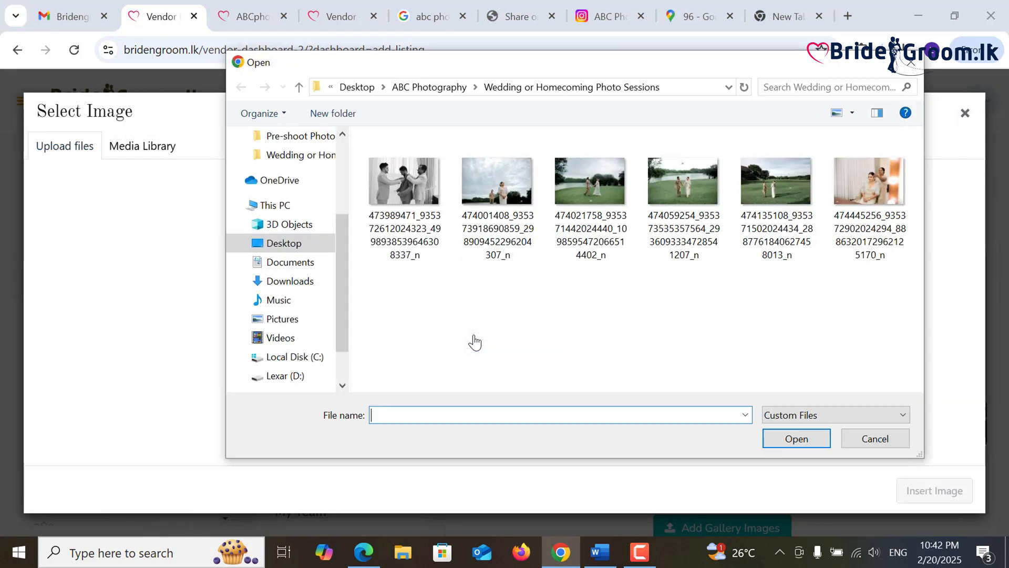
pyautogui.doubleClick(585, 189)
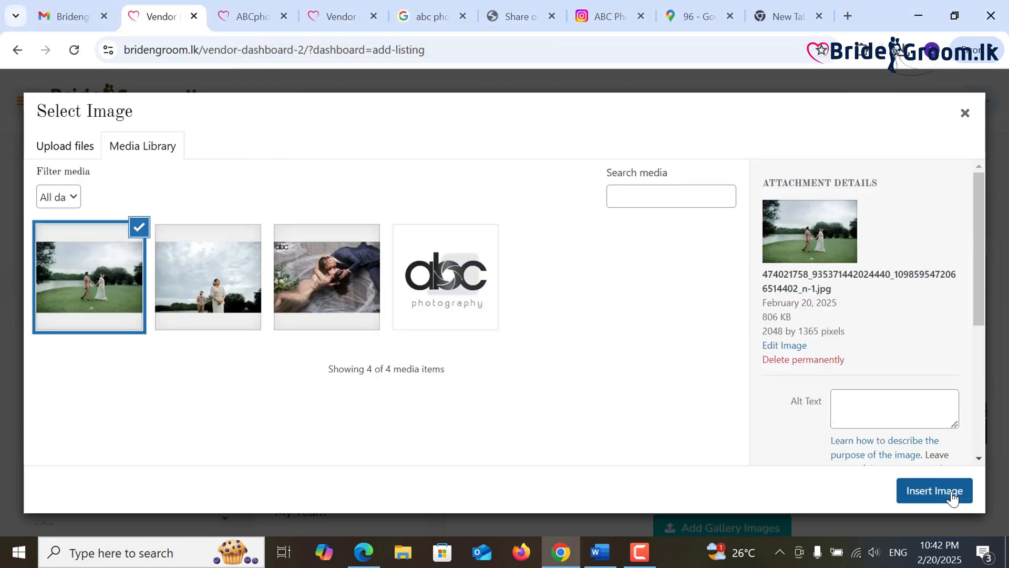
pyautogui.click(954, 494)
pyautogui.scroll(-2, 843, 461)
pyautogui.scroll(-2, 843, 460)
pyautogui.click(756, 386)
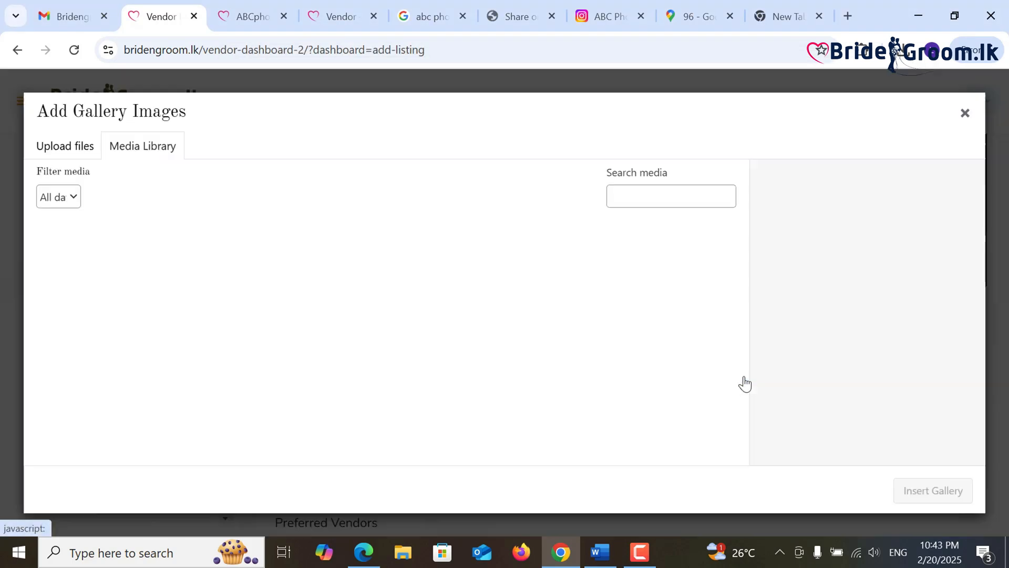
# - Insert the cloudy-sky bride photo from the media library into the gallery
pyautogui.click(223, 283)
pyautogui.click(901, 489)
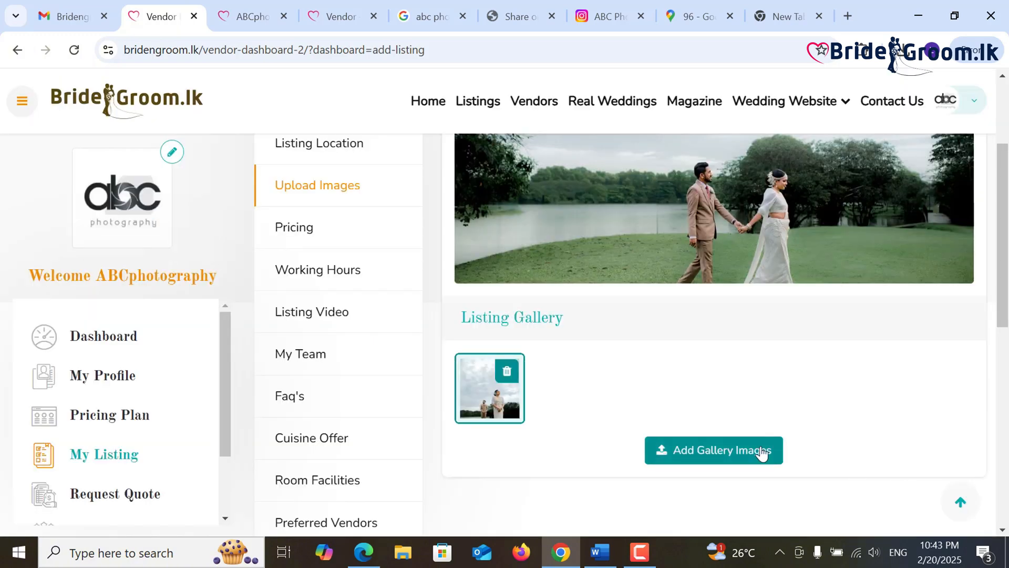
pyautogui.click(761, 454)
# - Upload five more photos from the photo-sessions folder and insert them into the gallery
pyautogui.click(77, 149)
pyautogui.click(479, 337)
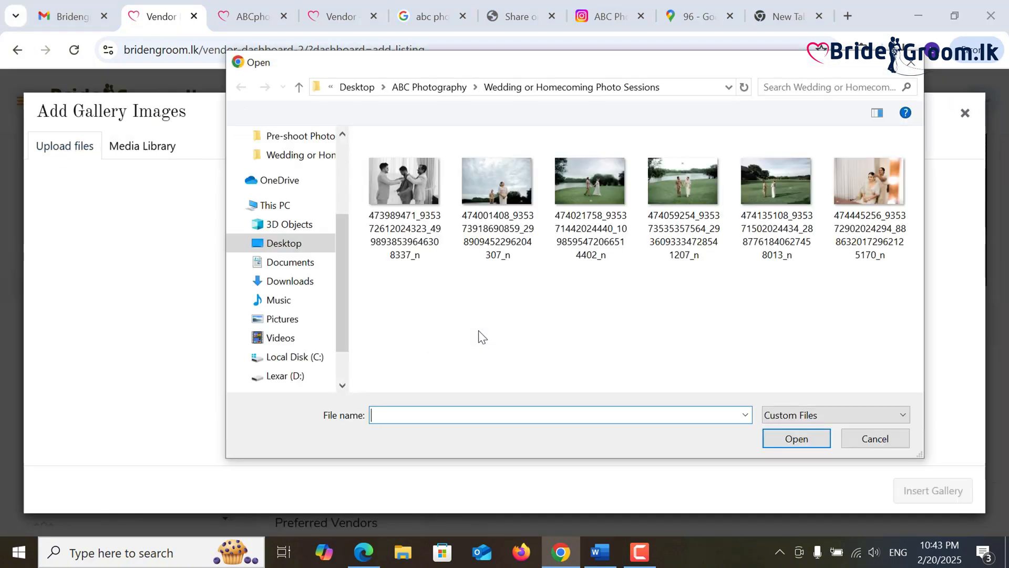
pyautogui.click(415, 185)
pyautogui.keyDown('ctrl'); pyautogui.click(839, 192); pyautogui.keyUp('ctrl')
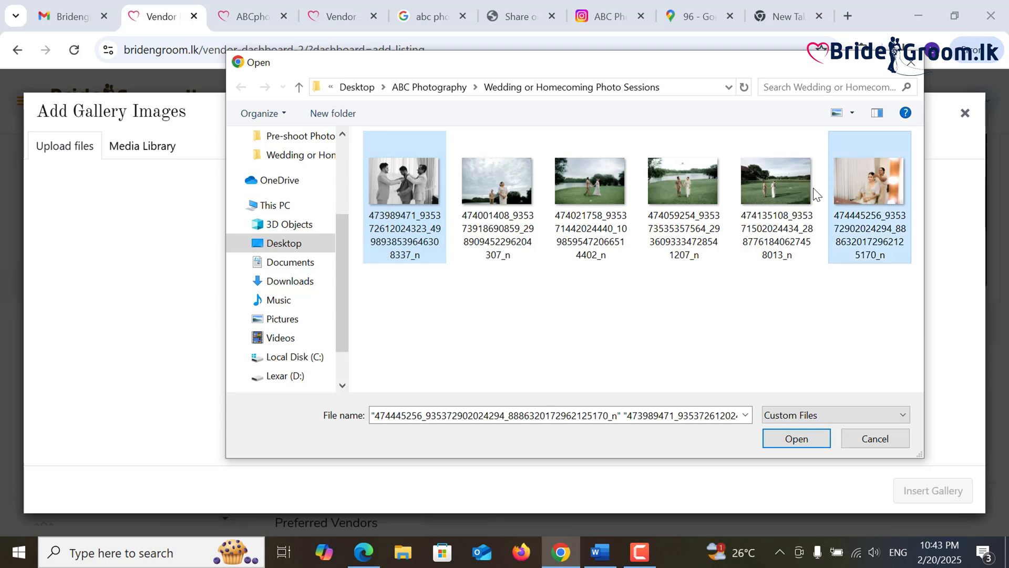
pyautogui.keyDown('ctrl'); pyautogui.click(785, 185); pyautogui.keyUp('ctrl')
pyautogui.keyDown('ctrl'); pyautogui.click(519, 190); pyautogui.keyUp('ctrl')
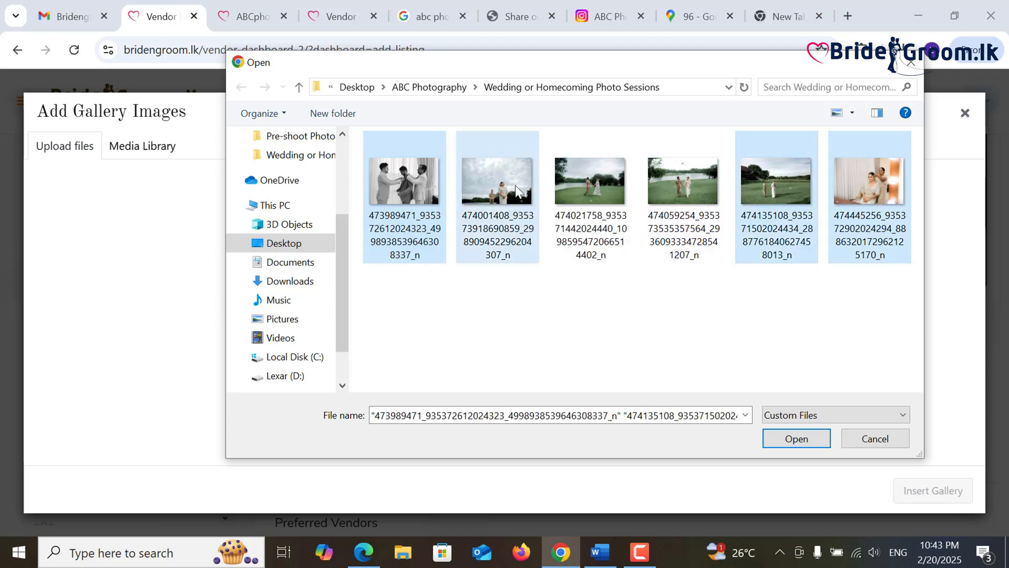
pyautogui.keyDown('ctrl'); pyautogui.click(576, 182); pyautogui.keyUp('ctrl')
pyautogui.keyDown('ctrl'); pyautogui.click(682, 182); pyautogui.keyUp('ctrl')
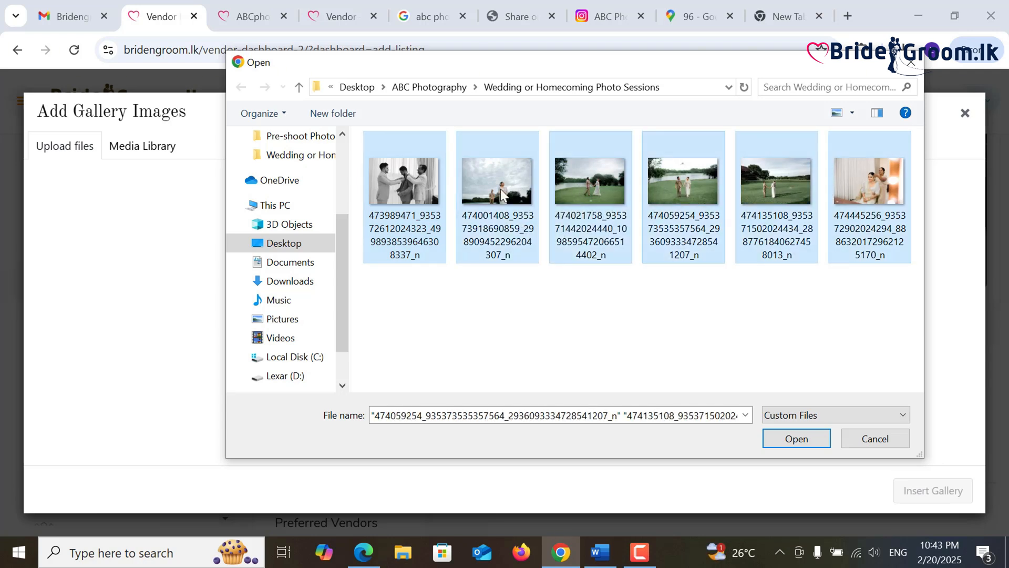
pyautogui.keyDown('ctrl'); pyautogui.click(500, 188); pyautogui.keyUp('ctrl')
pyautogui.click(814, 442)
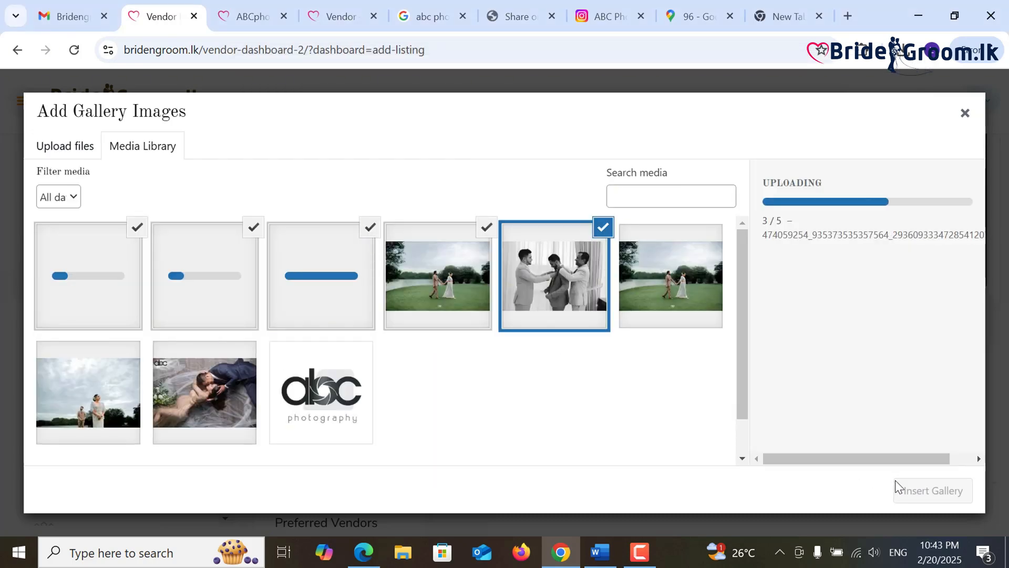
pyautogui.click(897, 488)
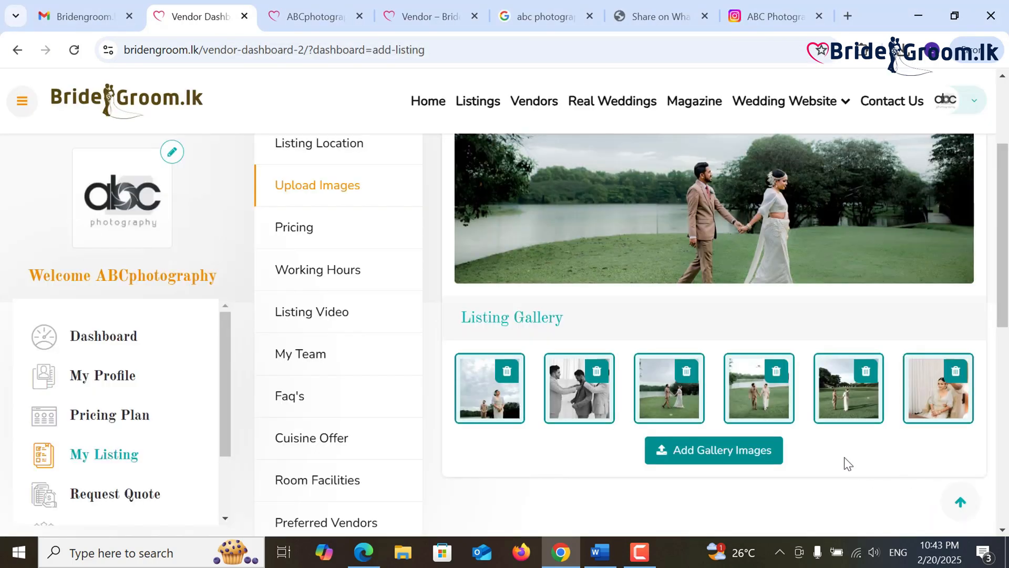
# - Submit the listing, which is rejected for lacking a minimum price
pyautogui.scroll(-3, 848, 464)
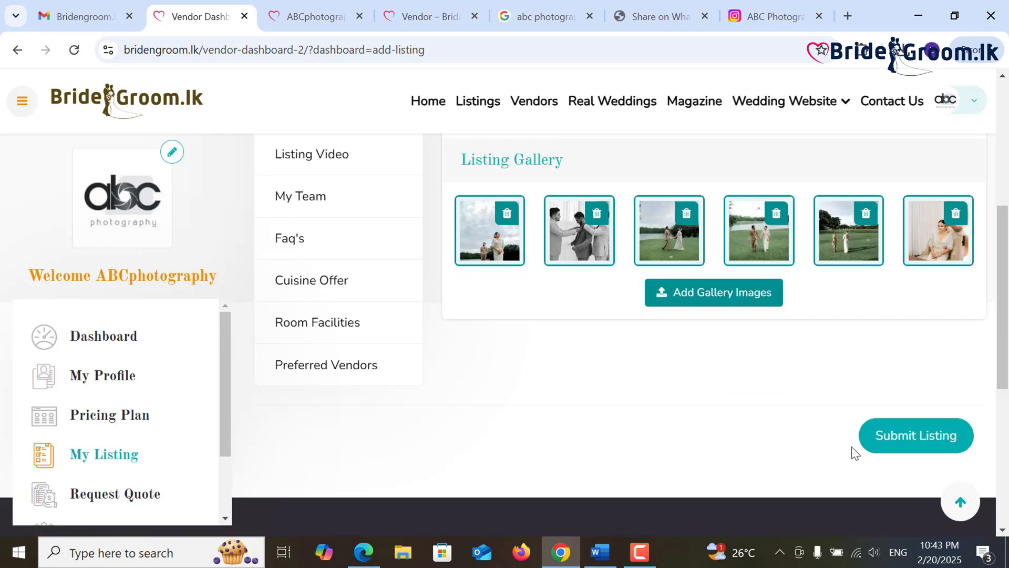
pyautogui.click(885, 442)
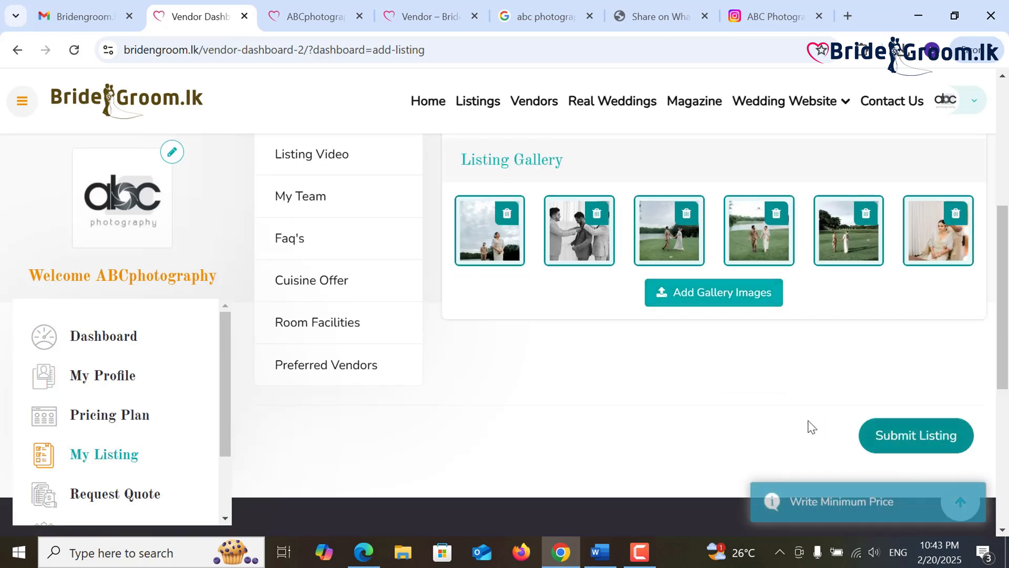
pyautogui.scroll(2, 809, 427)
pyautogui.scroll(3, 398, 323)
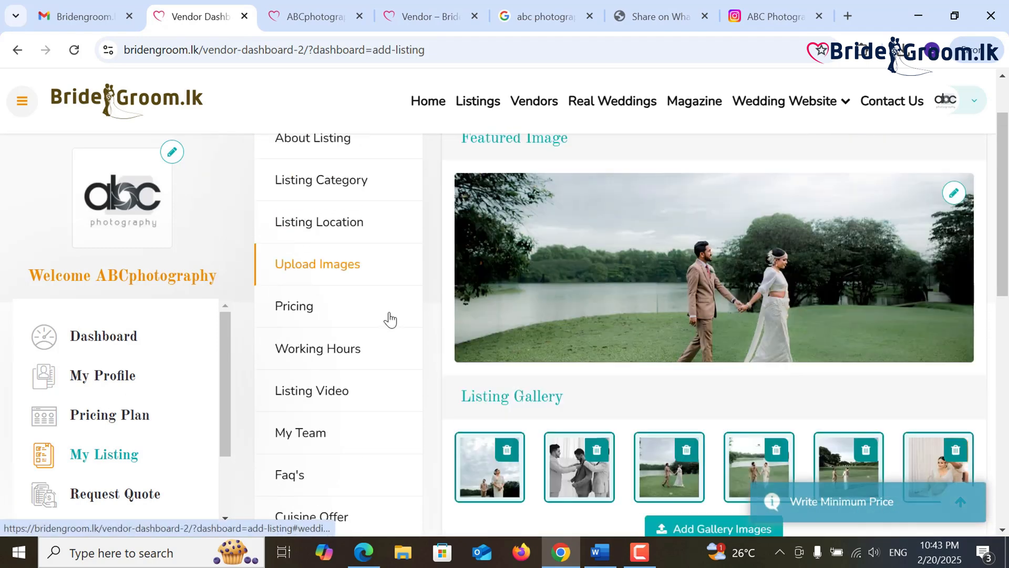
# - Enter Min Price 300000 and Max Price 550000 in the listing's Pricing section
pyautogui.click(349, 310)
pyautogui.scroll(2, 491, 333)
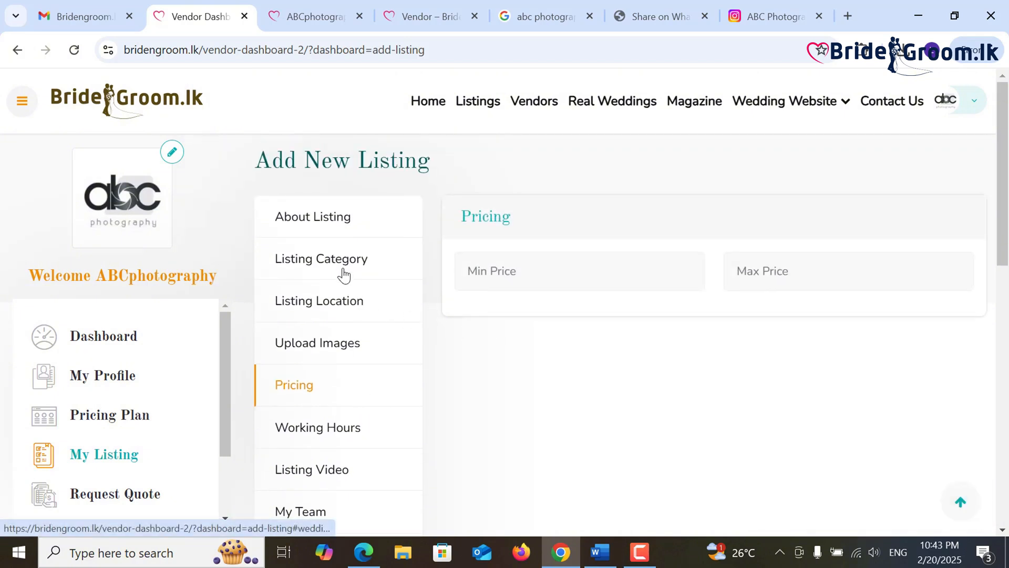
pyautogui.click(560, 267)
pyautogui.write('300000')
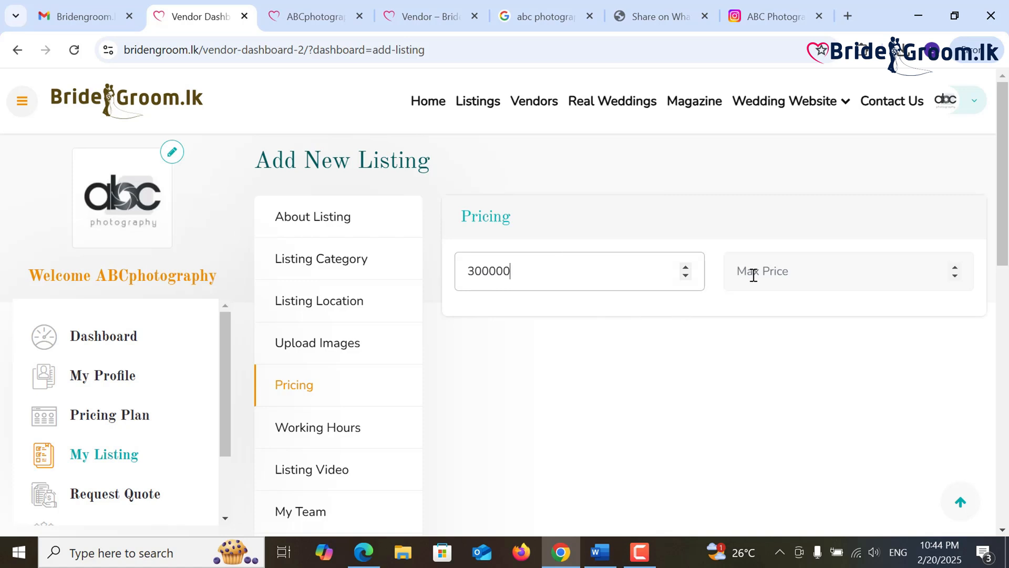
pyautogui.click(753, 275)
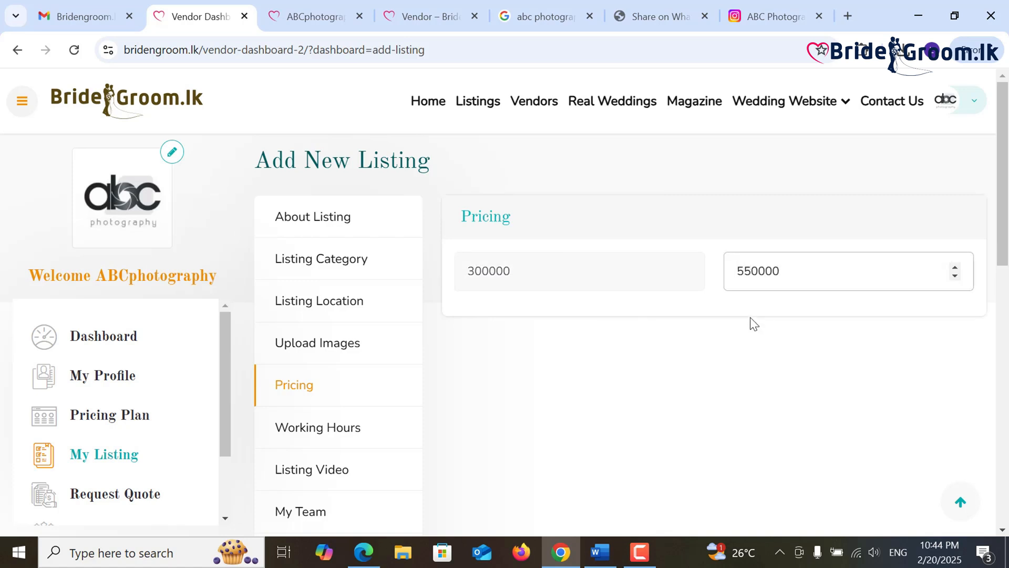
pyautogui.click(543, 387)
pyautogui.scroll(-1, 630, 389)
# - Open Working Hours and turn off round-the-clock hours for Tuesday
pyautogui.click(332, 351)
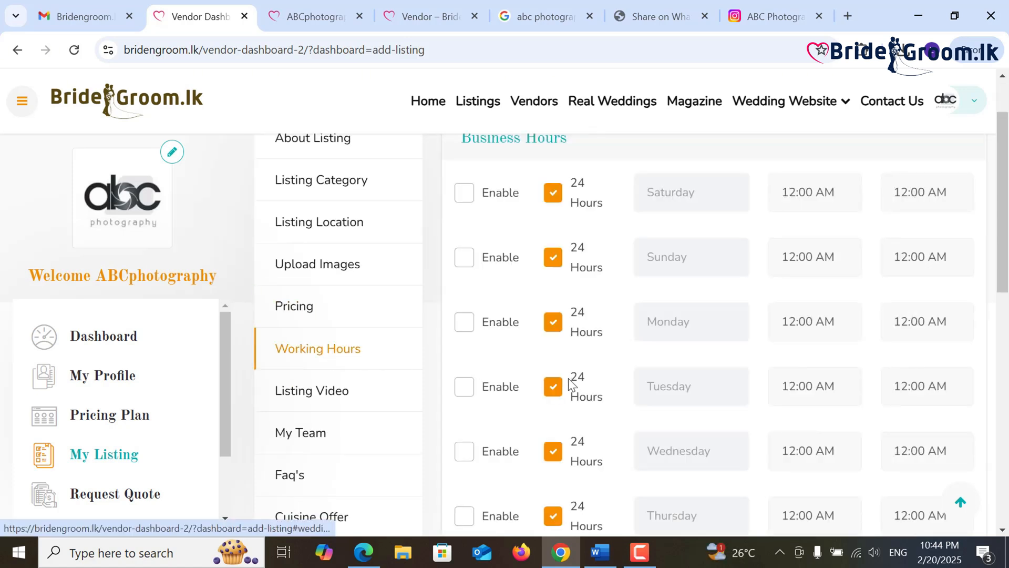
pyautogui.scroll(1, 571, 386)
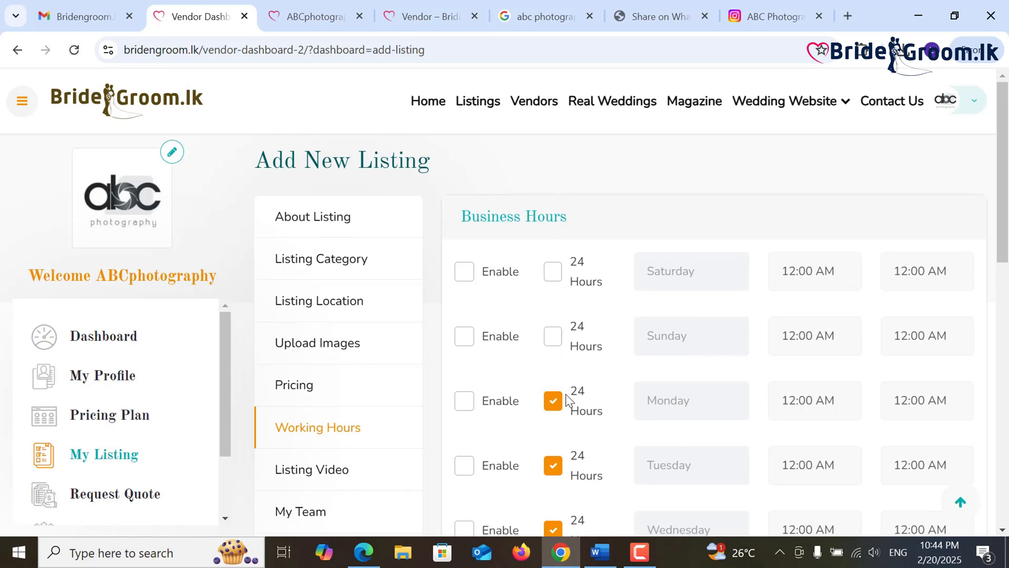
pyautogui.click(553, 465)
pyautogui.scroll(-3, 558, 465)
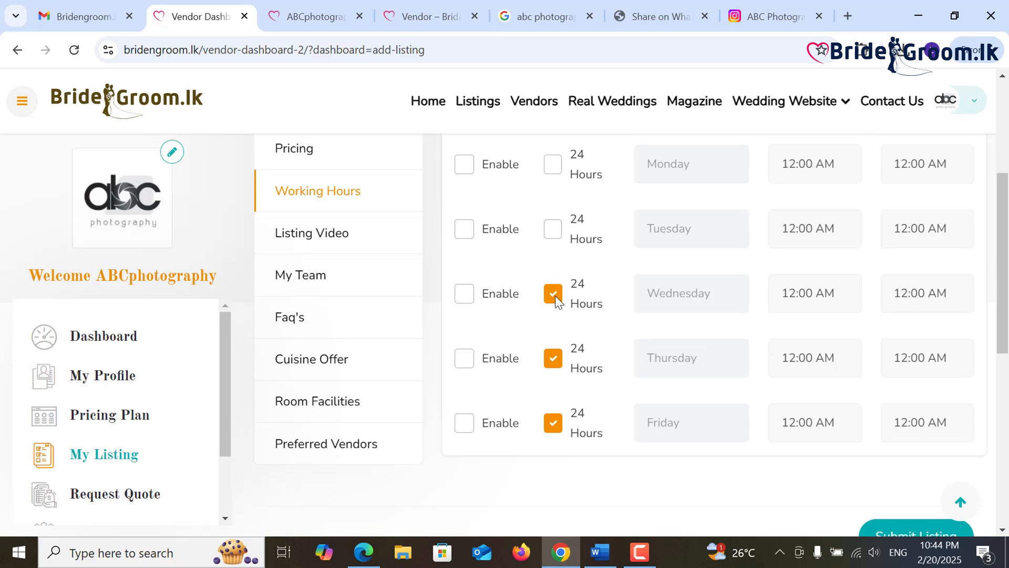
pyautogui.scroll(2, 641, 371)
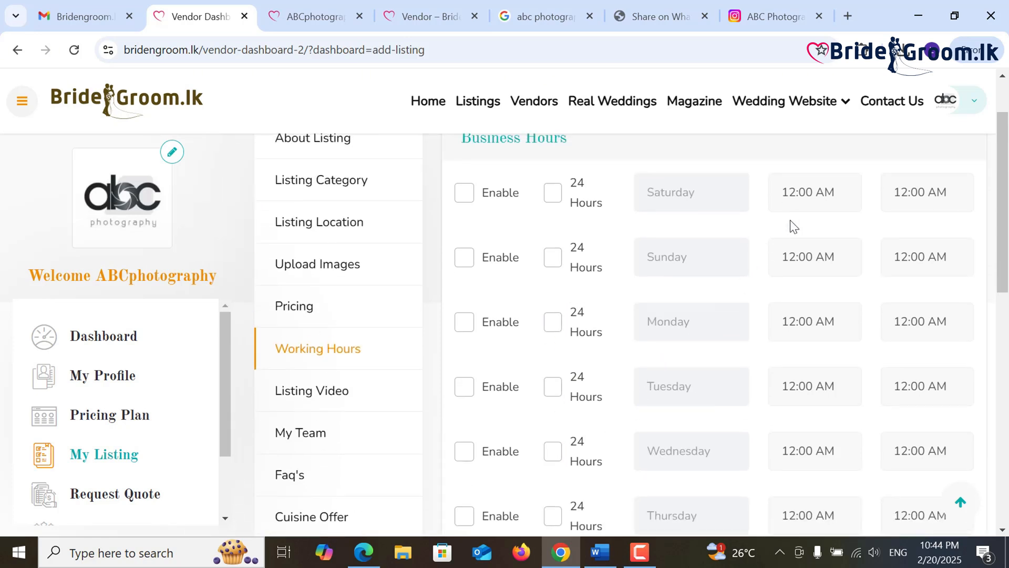
# - Set Saturday's hours to 10:00 AM – 7:00 PM
pyautogui.click(805, 197)
pyautogui.click(824, 383)
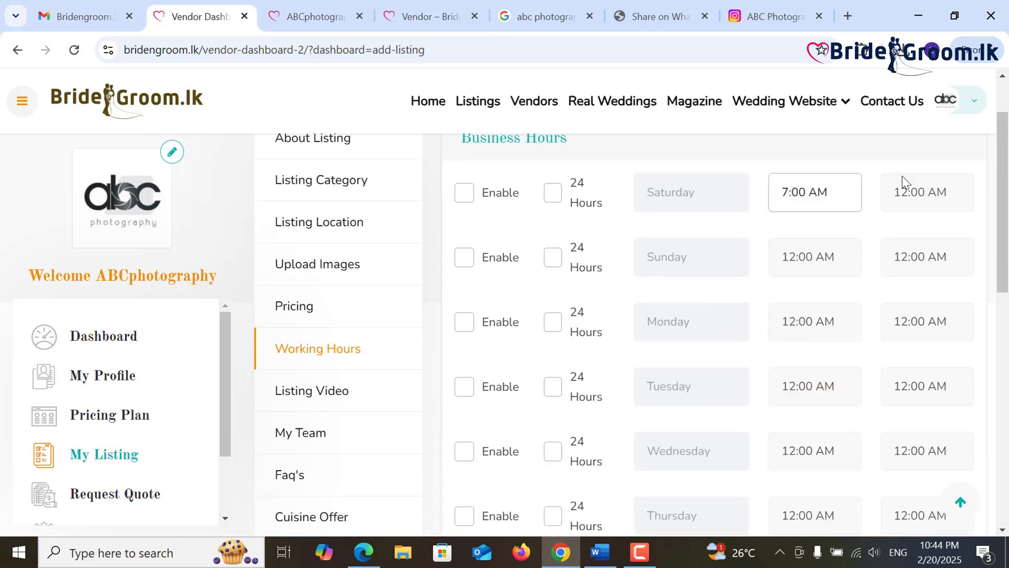
pyautogui.click(909, 190)
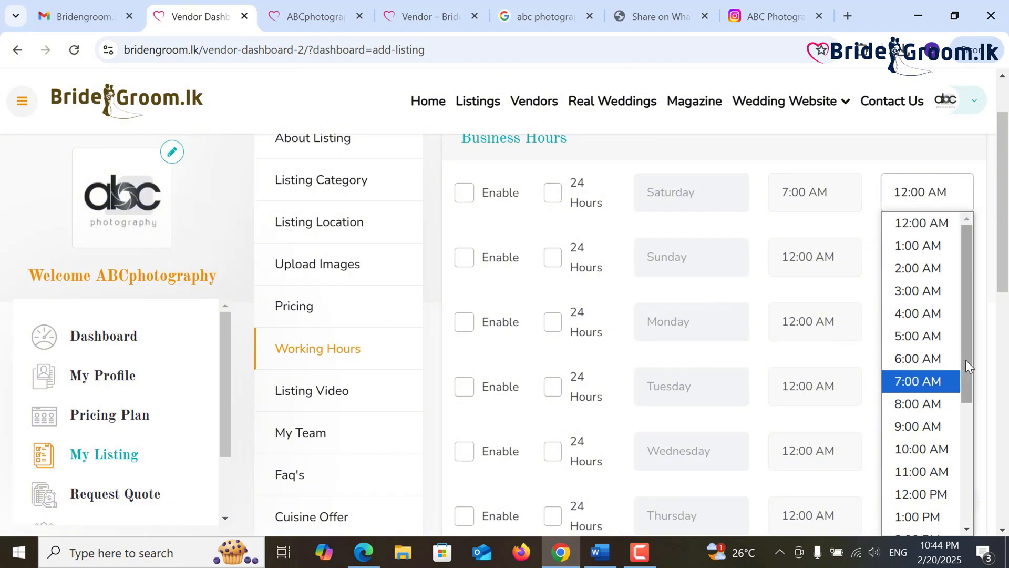
pyautogui.click(817, 195)
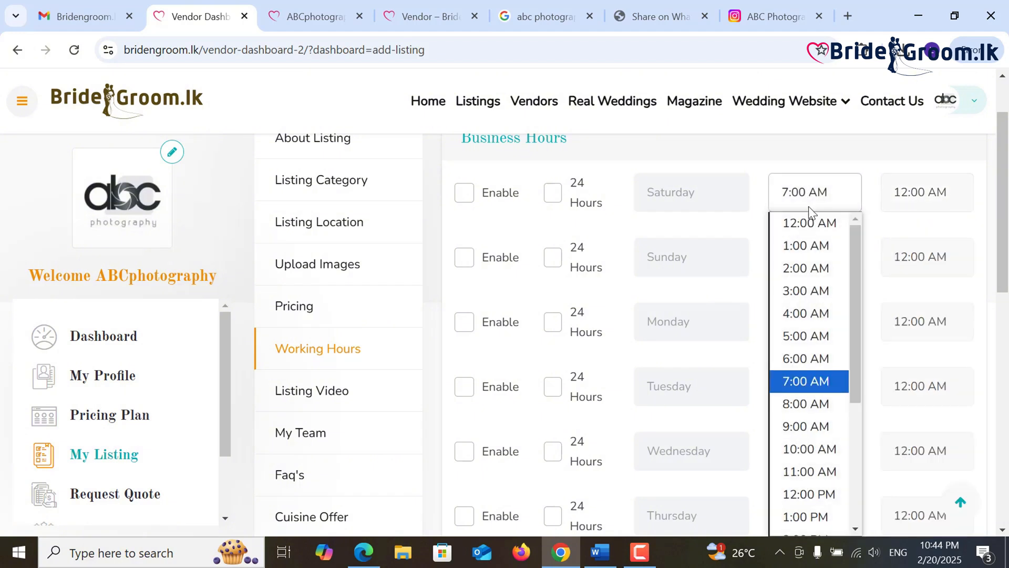
pyautogui.click(812, 442)
pyautogui.click(933, 203)
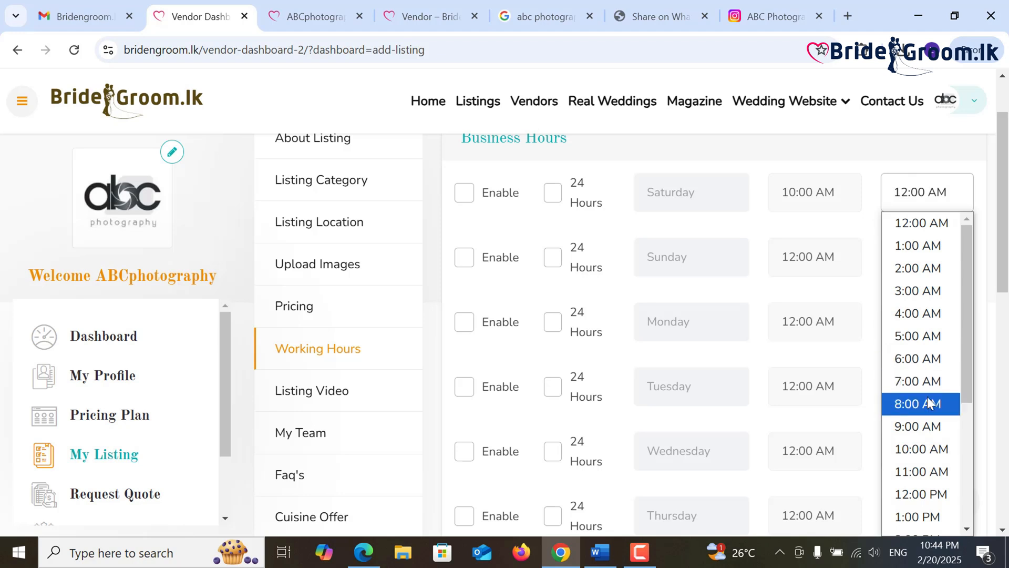
pyautogui.scroll(-4, 929, 404)
pyautogui.click(925, 434)
# - Set Sunday's hours to 10:00 AM – 7:00 PM
pyautogui.click(825, 263)
pyautogui.scroll(-5, 828, 400)
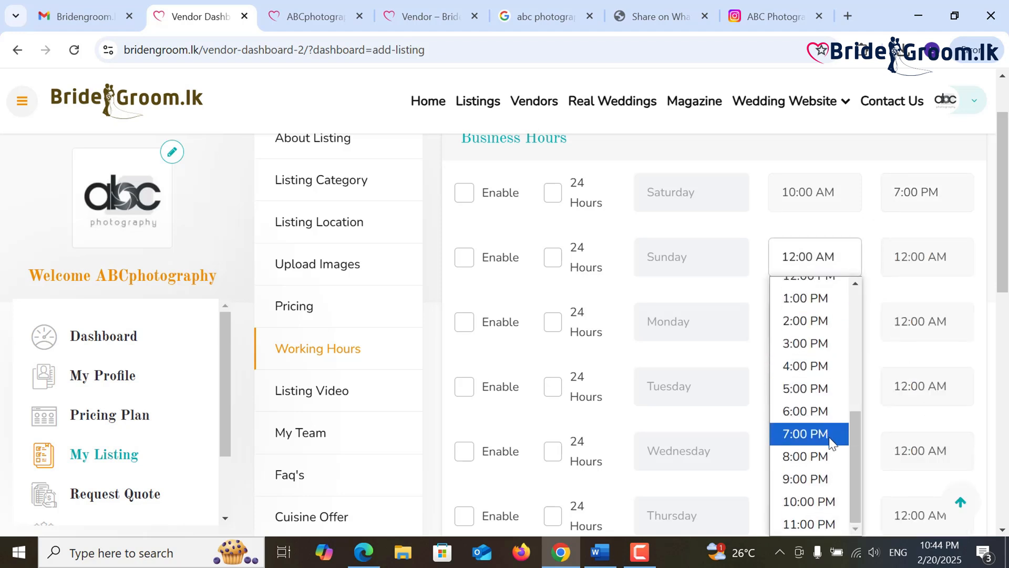
pyautogui.scroll(5, 814, 415)
pyautogui.scroll(-3, 815, 415)
pyautogui.click(812, 356)
pyautogui.click(914, 262)
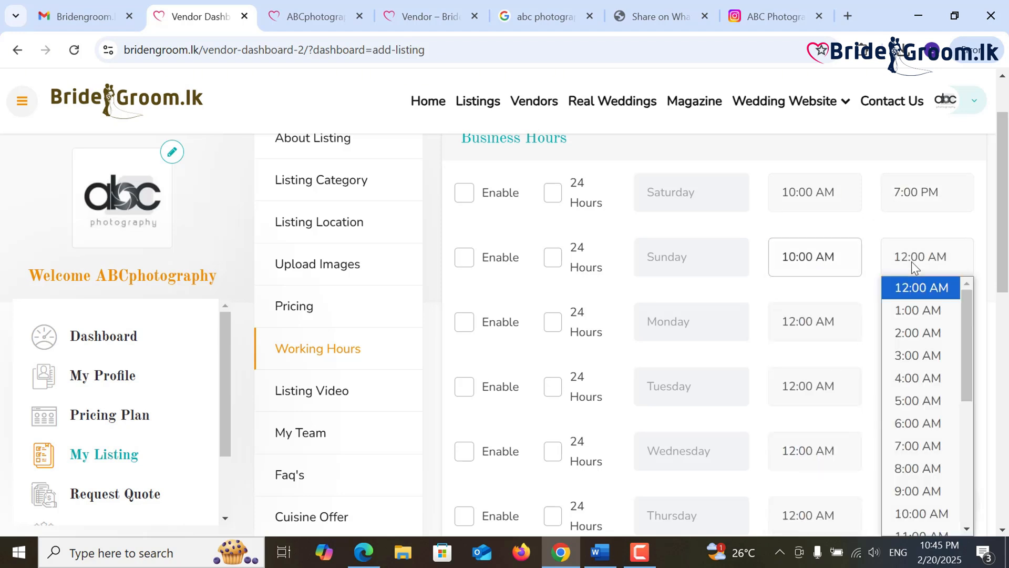
pyautogui.scroll(-4, 915, 399)
pyautogui.click(919, 434)
# - Enable business hours for Saturday and Sunday
pyautogui.click(836, 329)
pyautogui.click(464, 193)
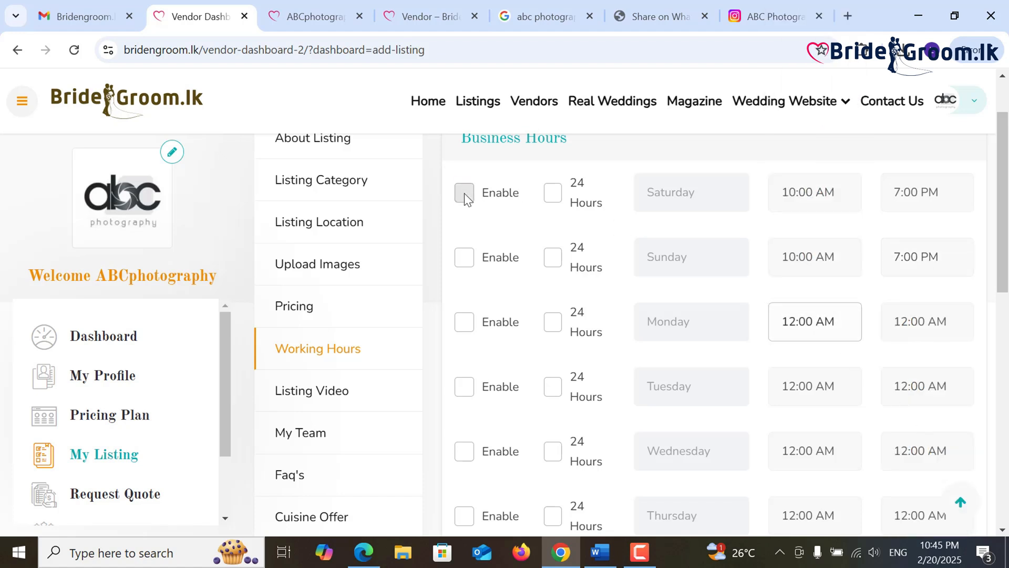
pyautogui.click(469, 257)
# - Set Monday's hours to 10:00 AM – 7:00 PM
pyautogui.click(837, 333)
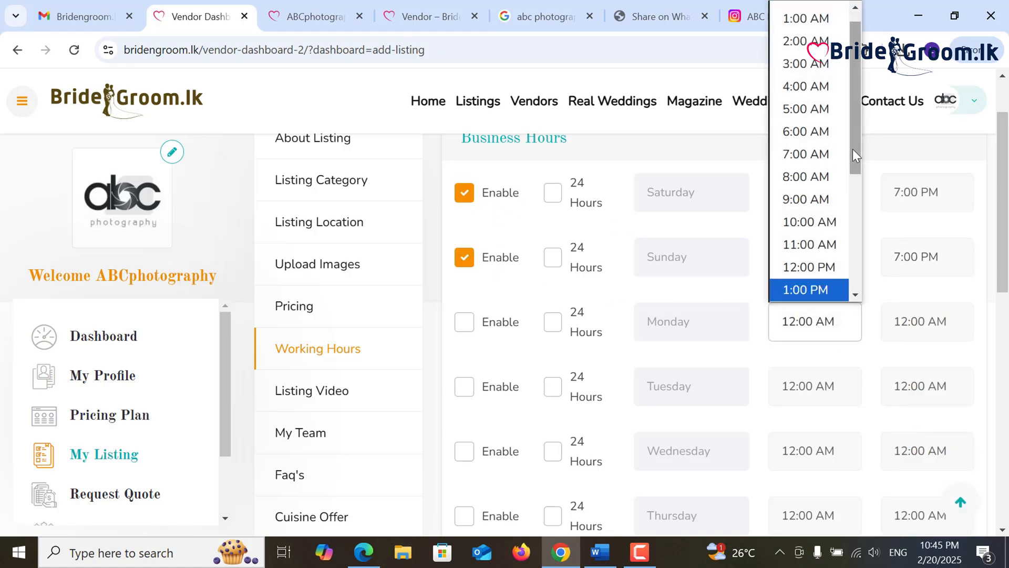
pyautogui.click(807, 152)
pyautogui.click(820, 321)
pyautogui.scroll(1, 812, 201)
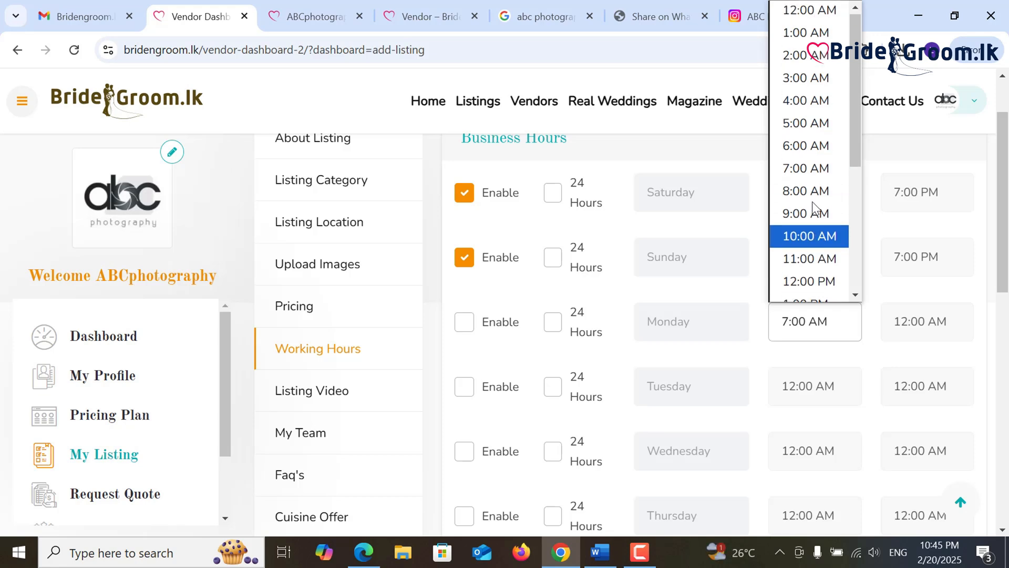
pyautogui.scroll(-4, 812, 202)
pyautogui.scroll(4, 812, 206)
pyautogui.click(812, 235)
pyautogui.click(928, 317)
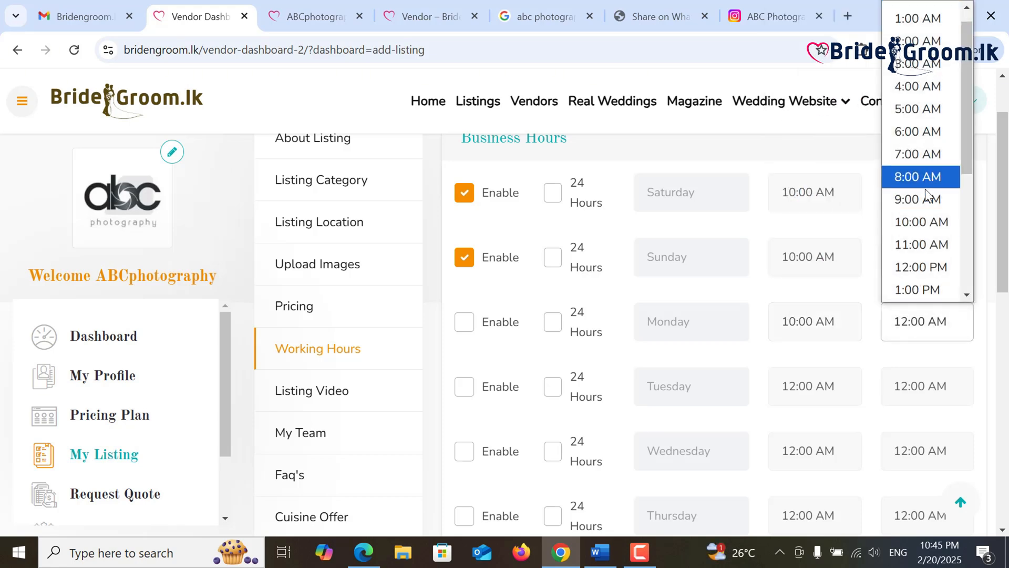
pyautogui.scroll(-3, 928, 194)
pyautogui.click(903, 254)
# - Set Tuesday's hours to 10:00 AM – 7:00 PM
pyautogui.click(817, 386)
pyautogui.click(827, 218)
pyautogui.click(929, 387)
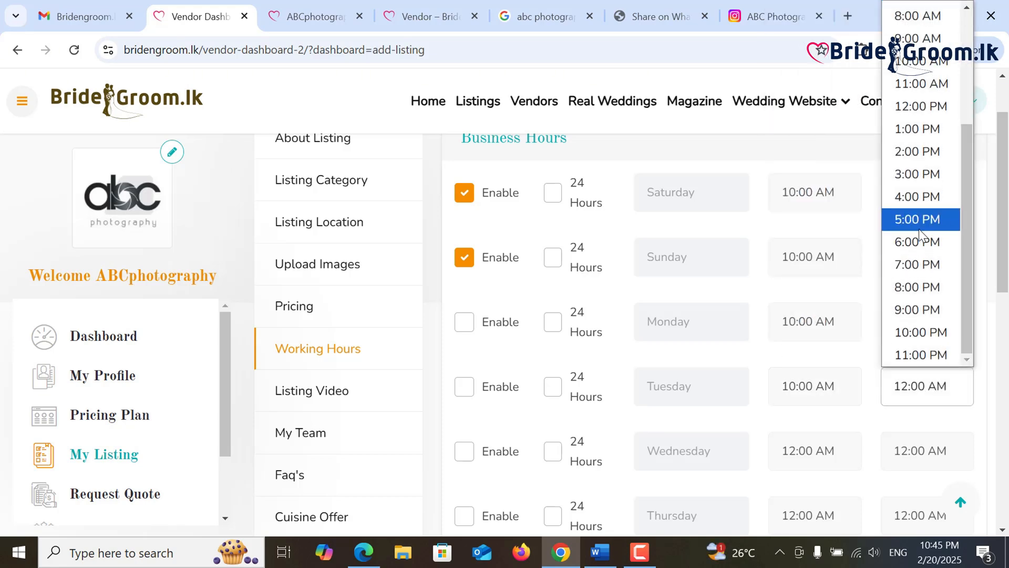
pyautogui.click(917, 265)
# - Set Wednesday's opening to 10:00 AM and Thursday's hours to 10:00 AM – 7:00 PM
pyautogui.scroll(-3, 834, 359)
pyautogui.click(817, 292)
pyautogui.click(809, 197)
pyautogui.click(927, 357)
pyautogui.scroll(-4, 930, 232)
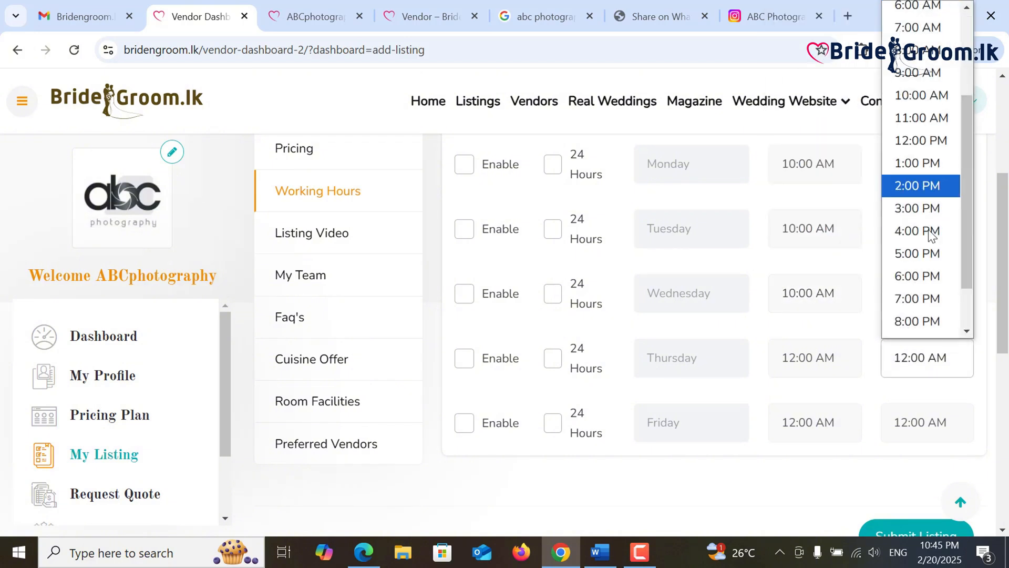
pyautogui.click(923, 236)
pyautogui.click(828, 348)
pyautogui.scroll(-4, 835, 235)
pyautogui.scroll(3, 825, 197)
pyautogui.click(824, 195)
pyautogui.click(927, 357)
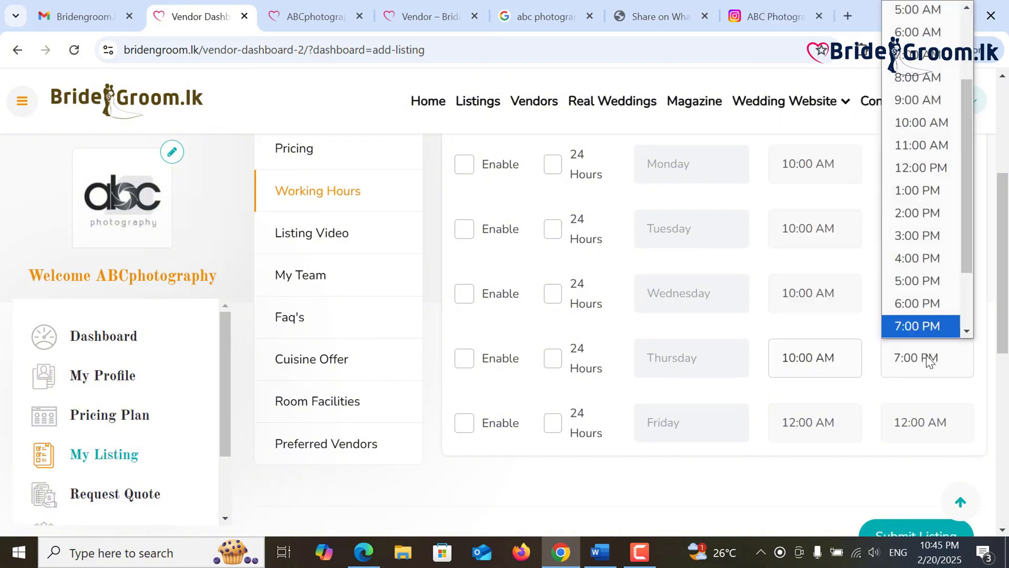
pyautogui.scroll(-3, 928, 237)
pyautogui.click(928, 234)
# - Set Friday's hours to 10:00 AM – 7:00 PM
pyautogui.click(808, 426)
pyautogui.click(831, 236)
pyautogui.click(927, 422)
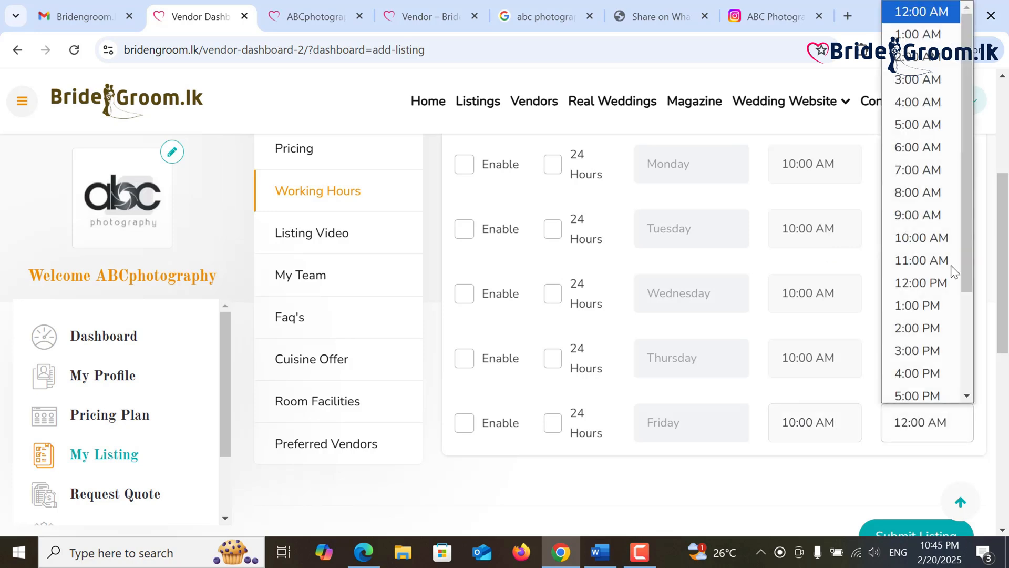
pyautogui.scroll(-3, 939, 274)
pyautogui.click(935, 301)
# - Enable business hours for Wednesday, Thursday and Friday
pyautogui.scroll(3, 578, 344)
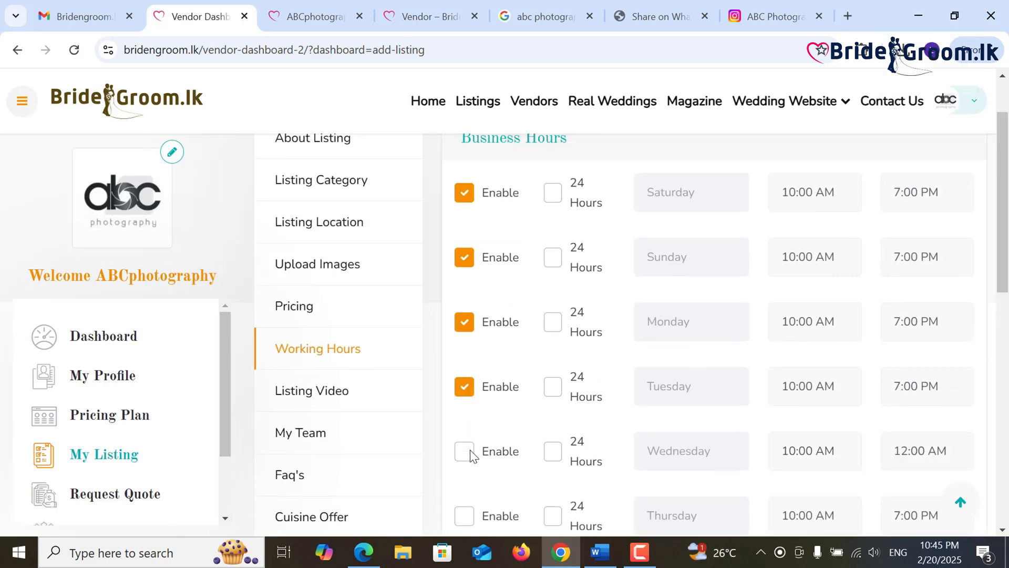
pyautogui.click(464, 451)
pyautogui.scroll(-3, 468, 409)
pyautogui.click(464, 356)
pyautogui.click(464, 420)
pyautogui.scroll(-2, 578, 416)
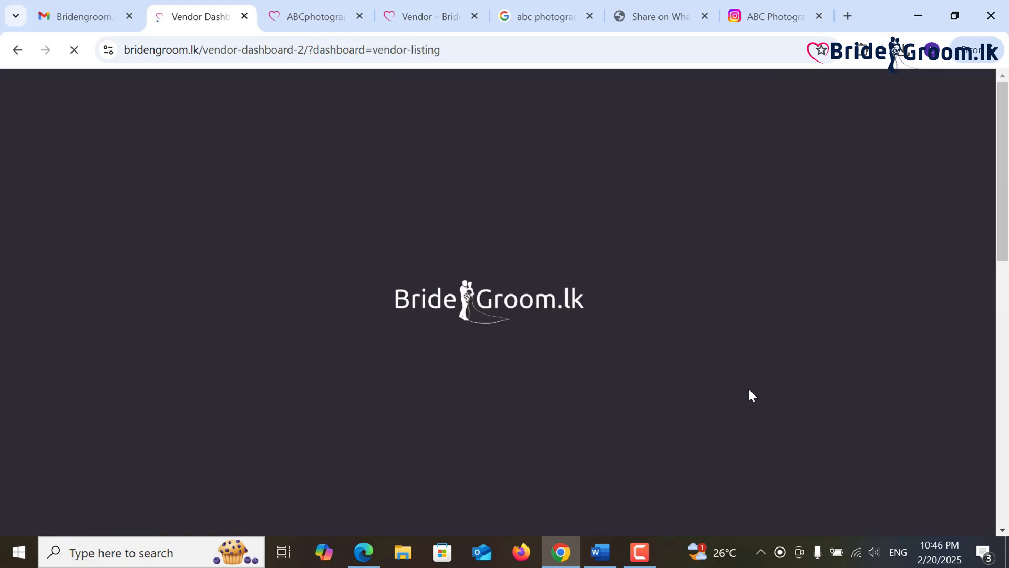
# - Edit the pending photography listing from My Listing and go to its Listing Video URL field
pyautogui.scroll(-4, 743, 383)
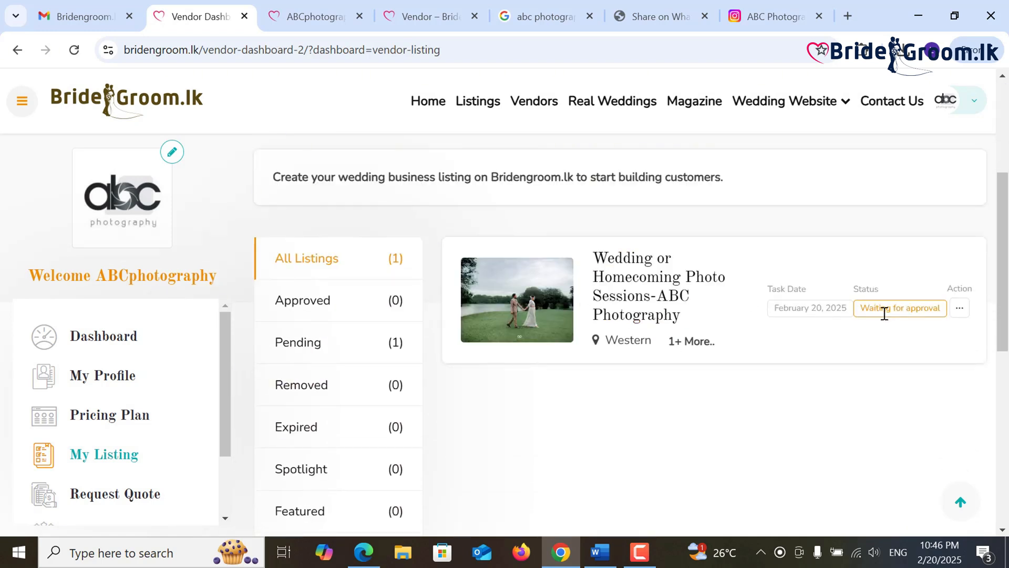
pyautogui.click(959, 309)
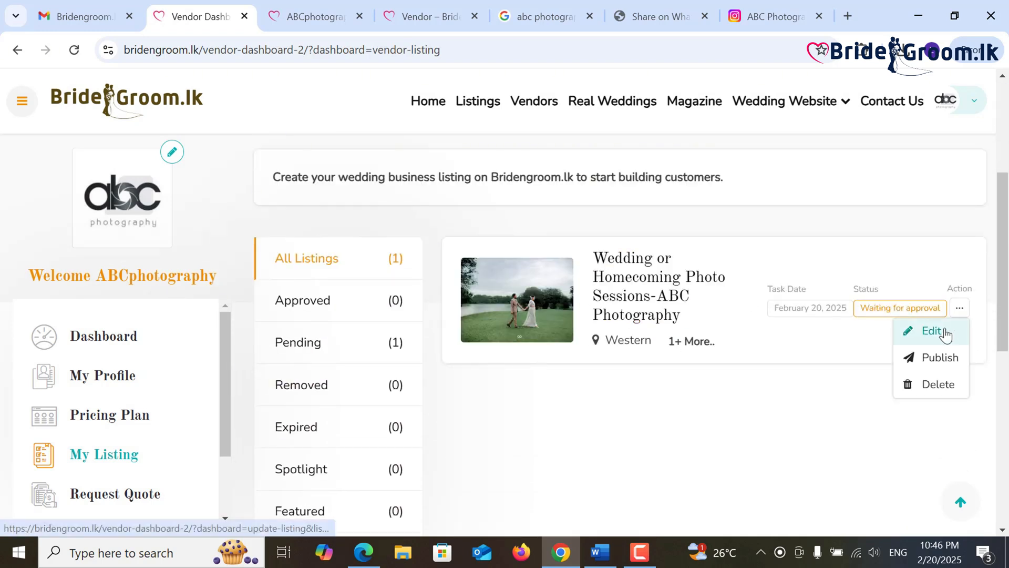
pyautogui.click(946, 333)
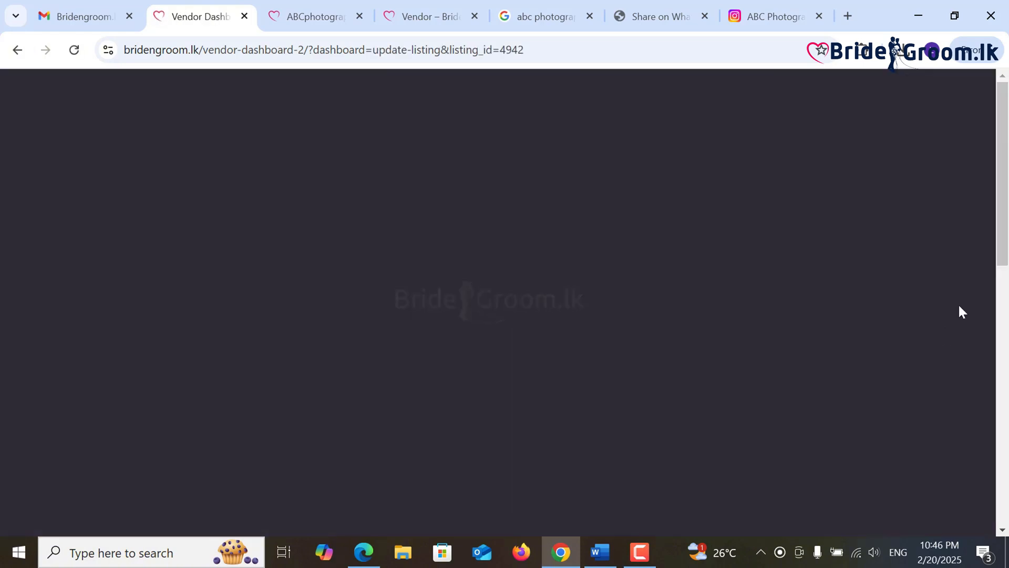
pyautogui.scroll(-3, 392, 283)
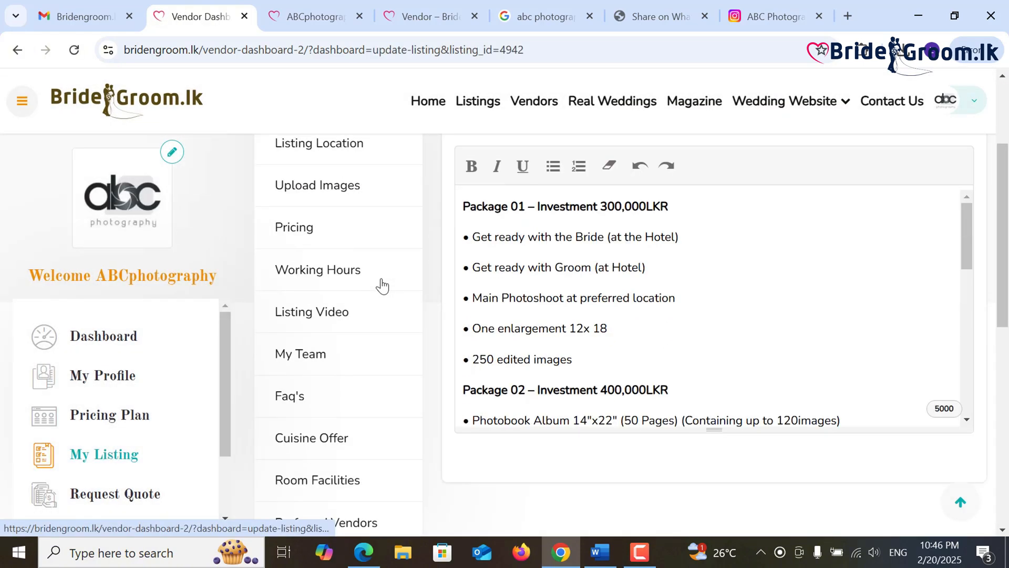
pyautogui.click(340, 318)
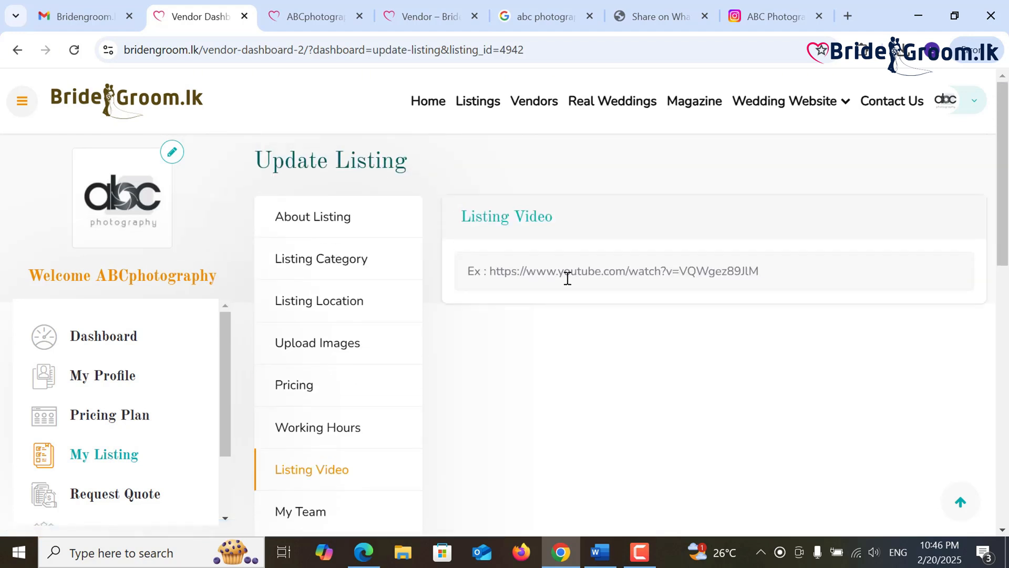
pyautogui.click(568, 278)
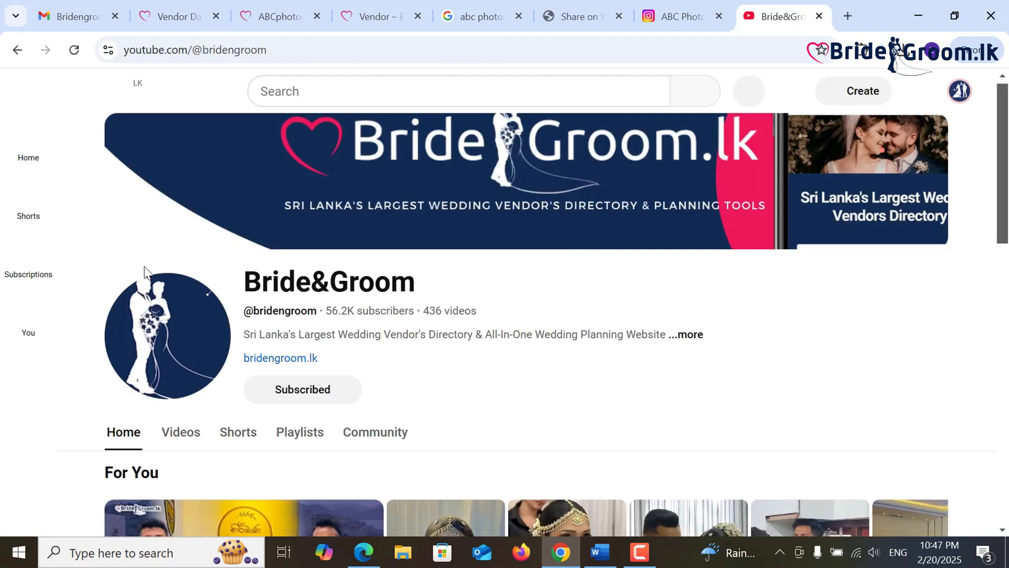
# - Copy the URL of the Nirmana Flora & Wedding Planners video and return to the Vendor Dashboard
pyautogui.scroll(-3, 146, 266)
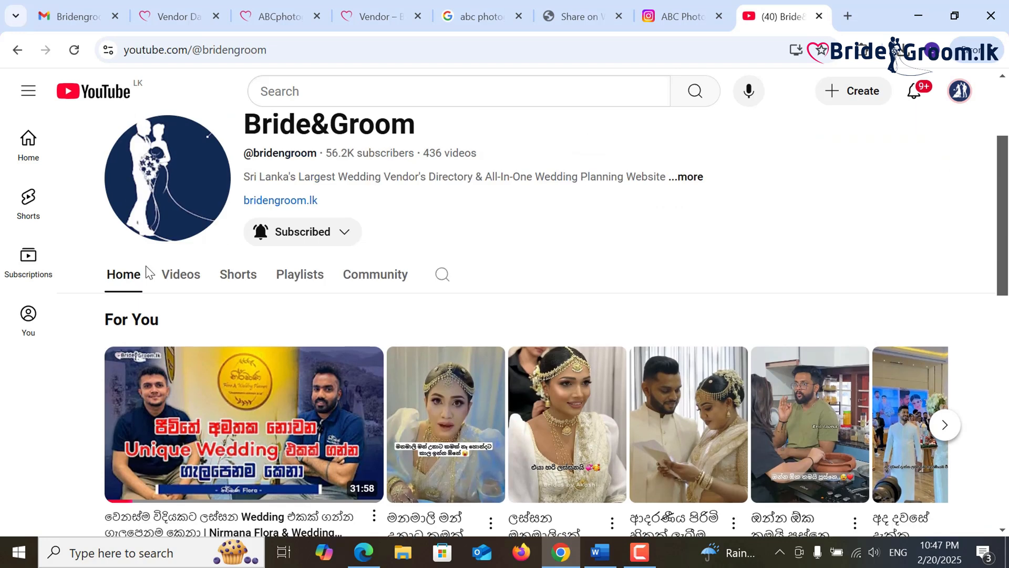
pyautogui.click(248, 417)
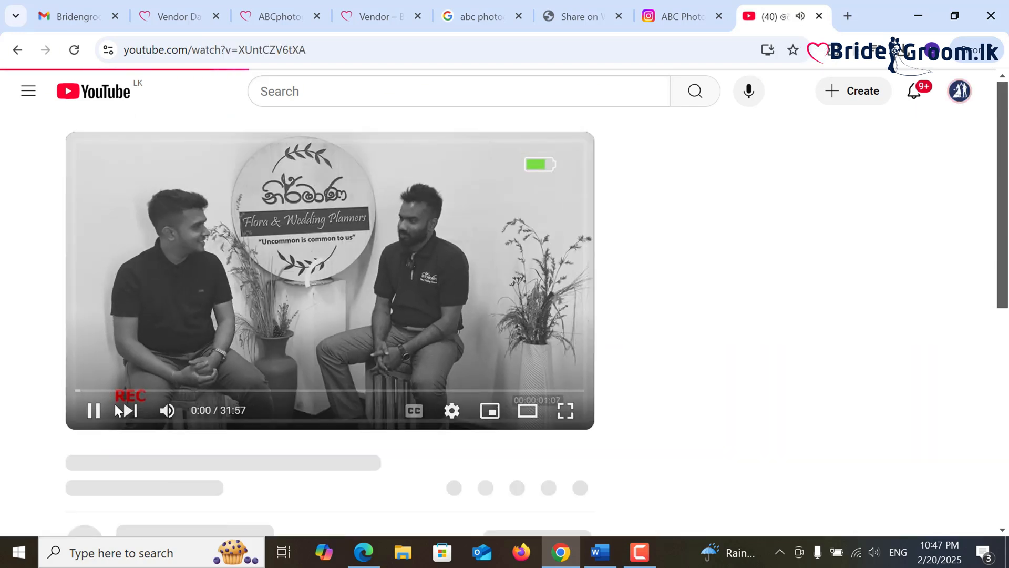
pyautogui.click(93, 410)
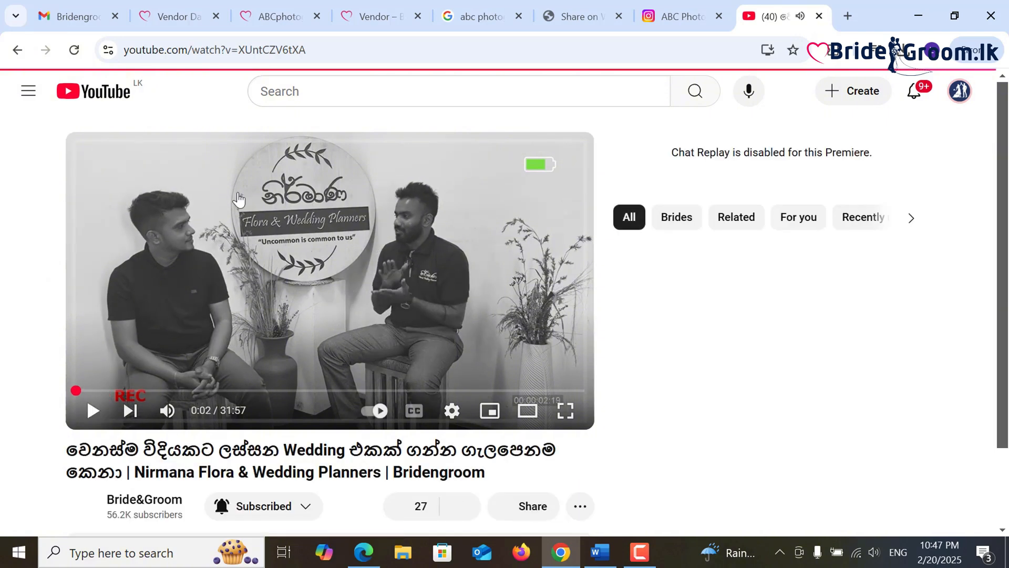
pyautogui.doubleClick(343, 56)
pyautogui.moveTo(407, 54); pyautogui.dragTo(115, 48)
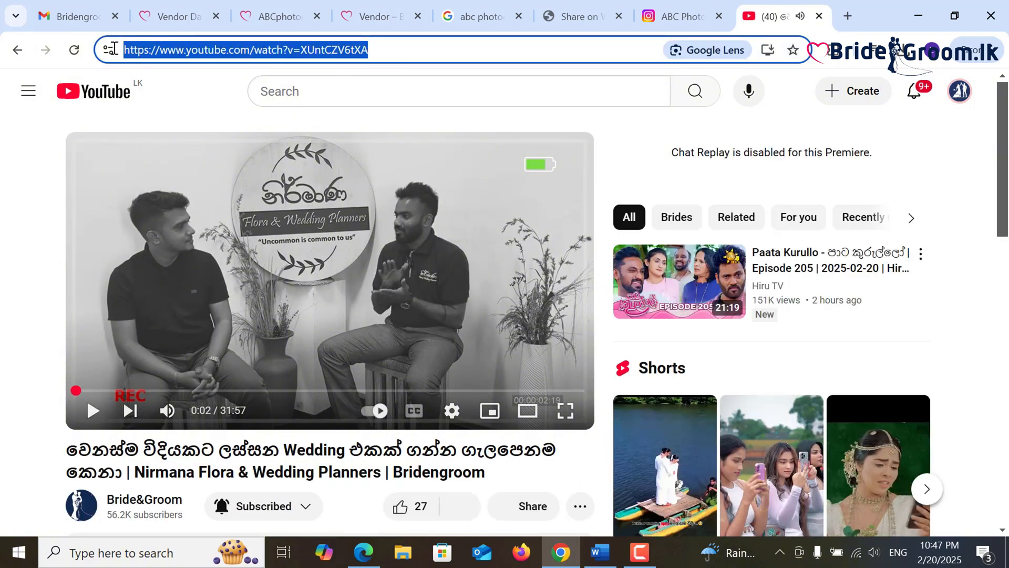
pyautogui.rightClick(149, 54)
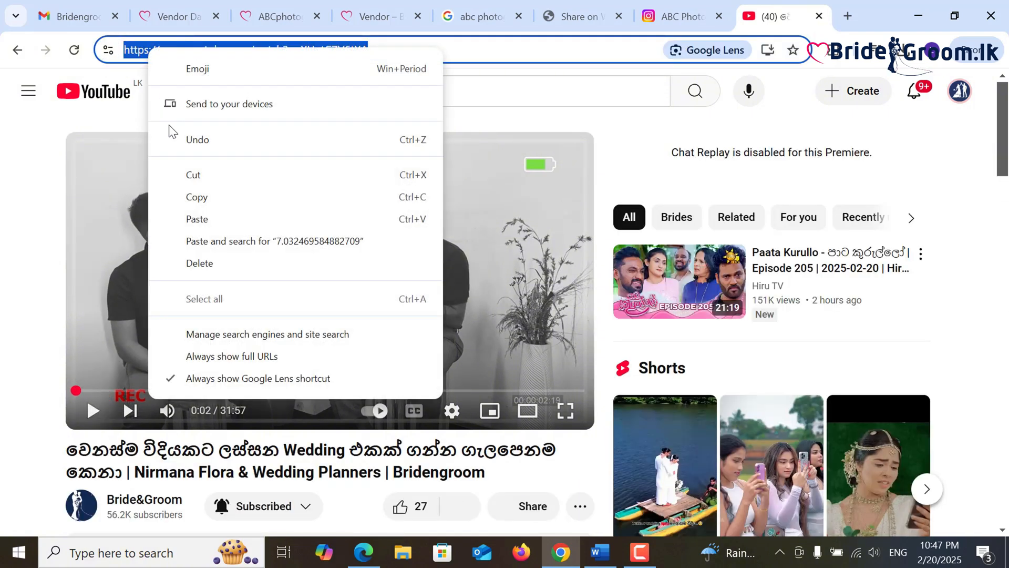
pyautogui.click(199, 195)
pyautogui.click(179, 16)
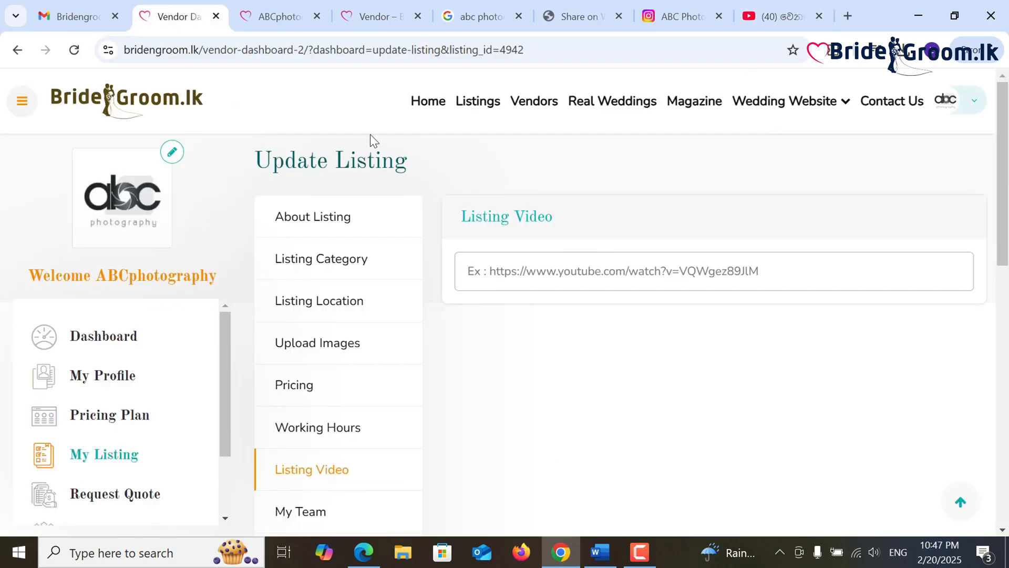
# - Paste the YouTube video link into the Listing Video field
pyautogui.rightClick(562, 269)
pyautogui.click(601, 323)
pyautogui.scroll(-1, 509, 363)
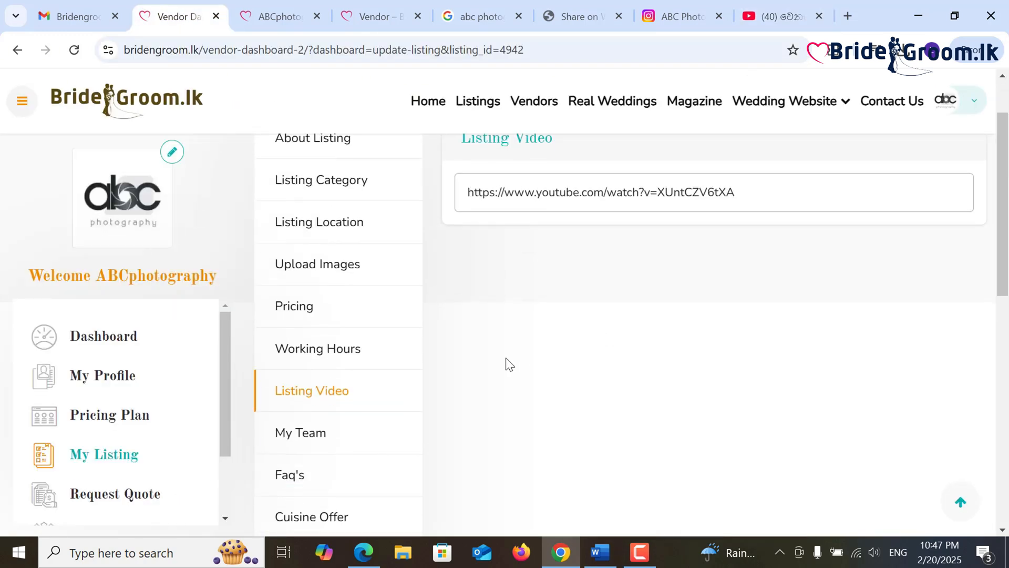
# - Add a new My Team member and enter their first name
pyautogui.click(313, 441)
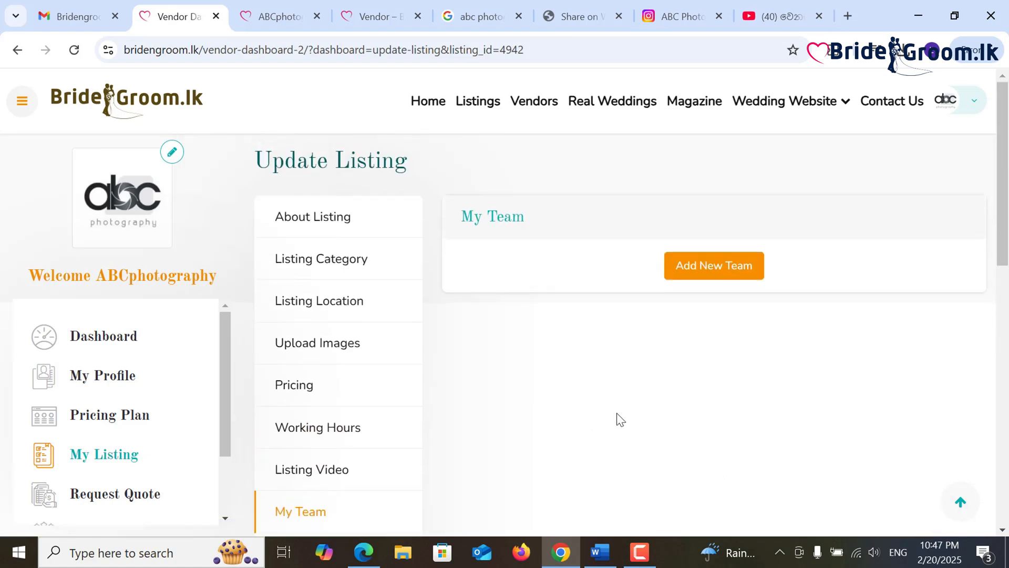
pyautogui.click(702, 271)
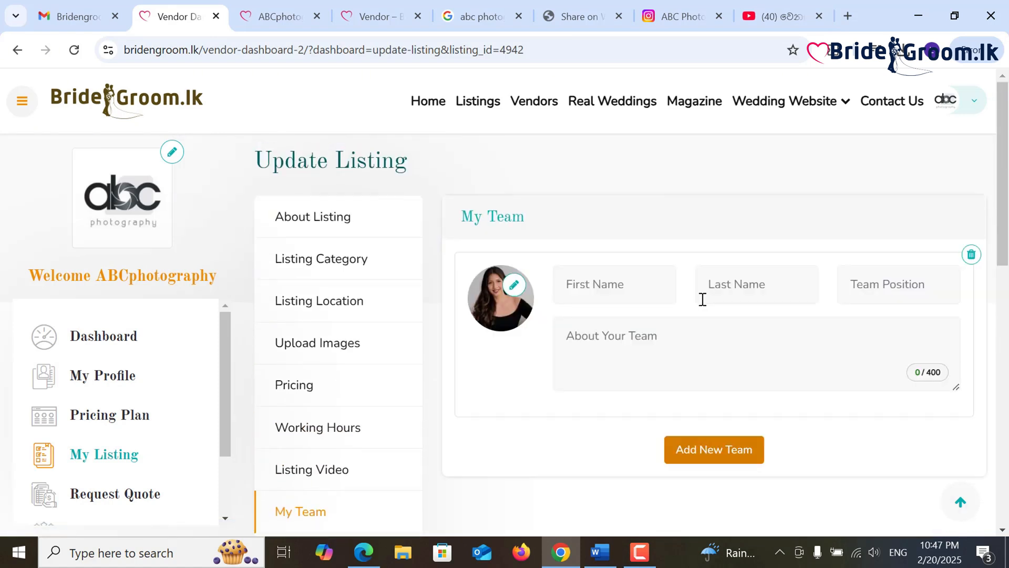
pyautogui.click(633, 293)
pyautogui.write('Gimhani')
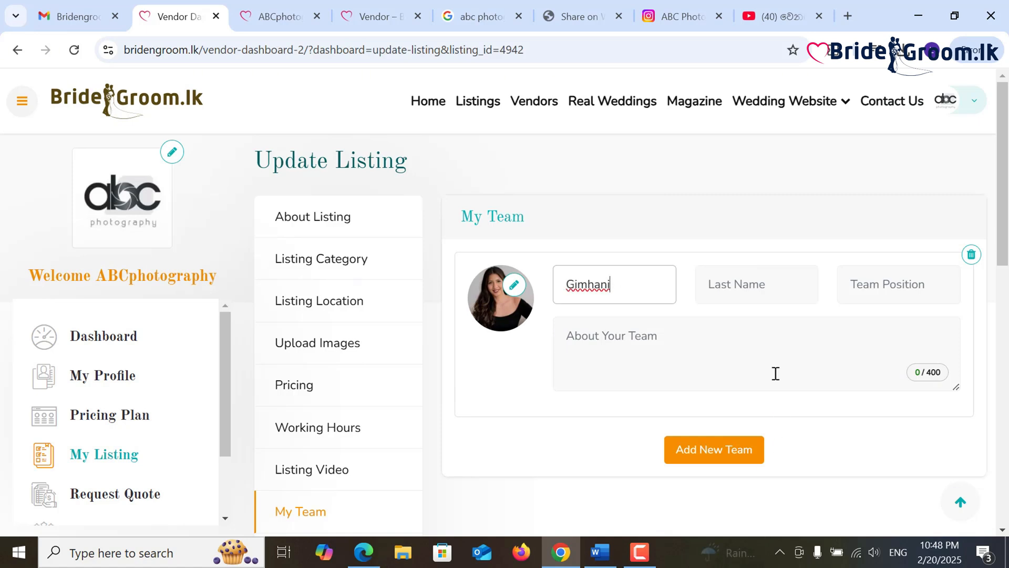
pyautogui.click(734, 300)
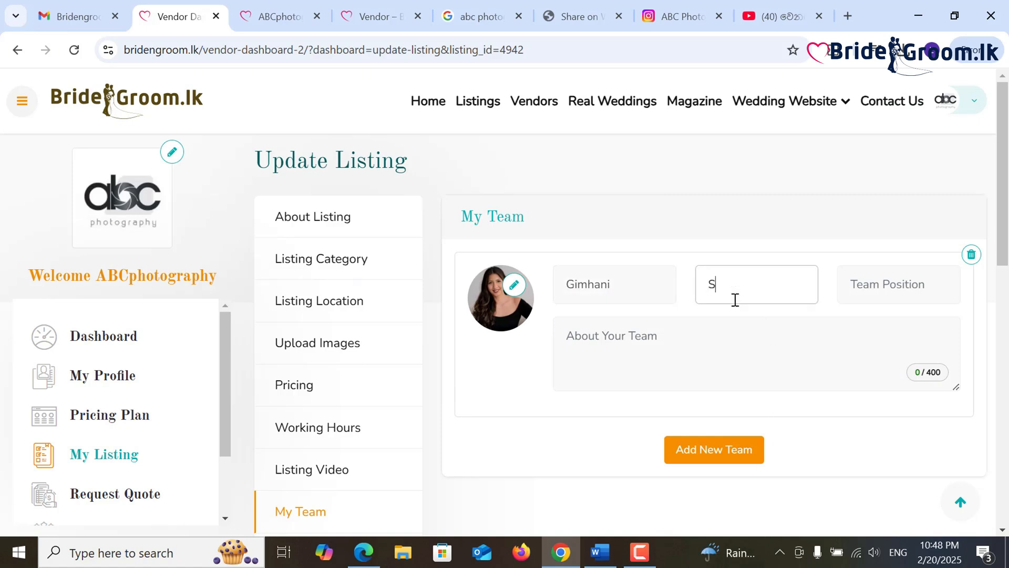
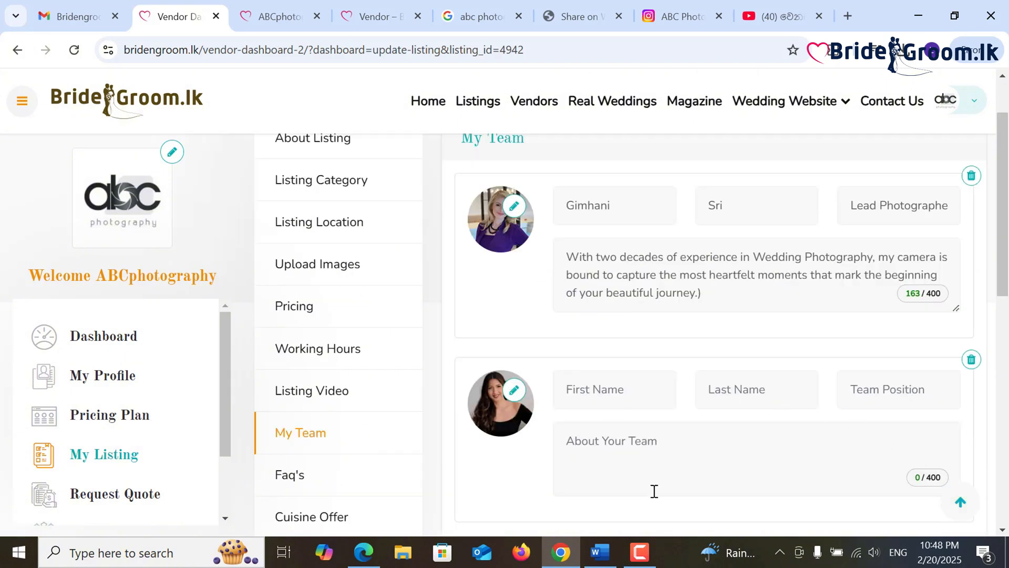
# - Enter the second member's name and 'Second photographer' job title, and paste their bio from Word
pyautogui.click(600, 551)
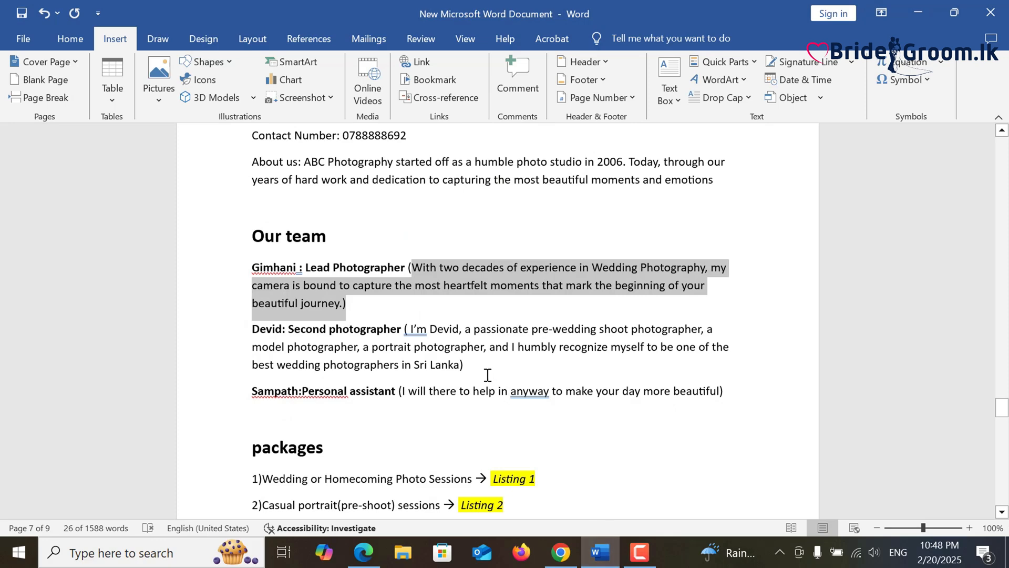
pyautogui.click(486, 367)
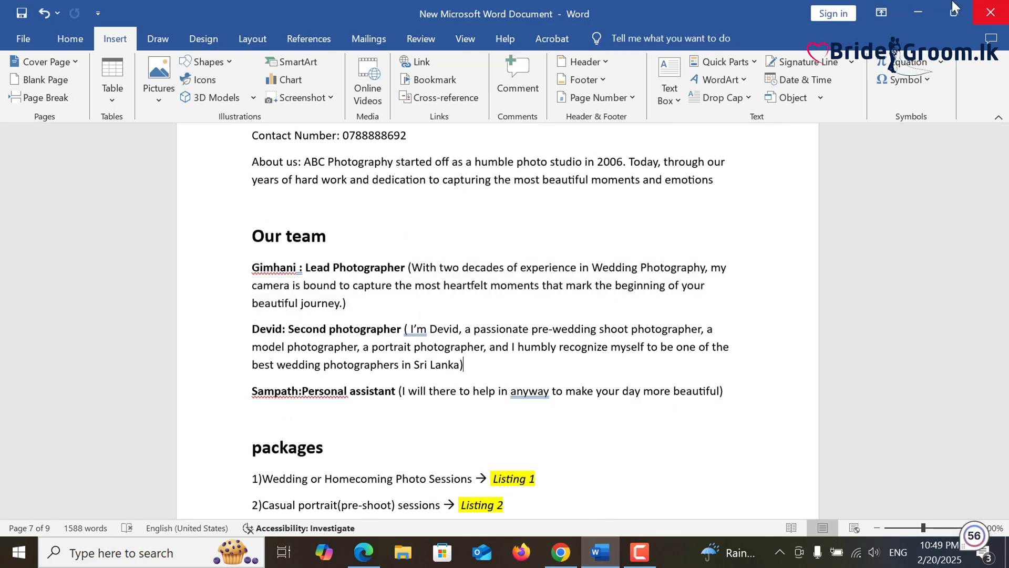
pyautogui.click(918, 13)
pyautogui.click(631, 381)
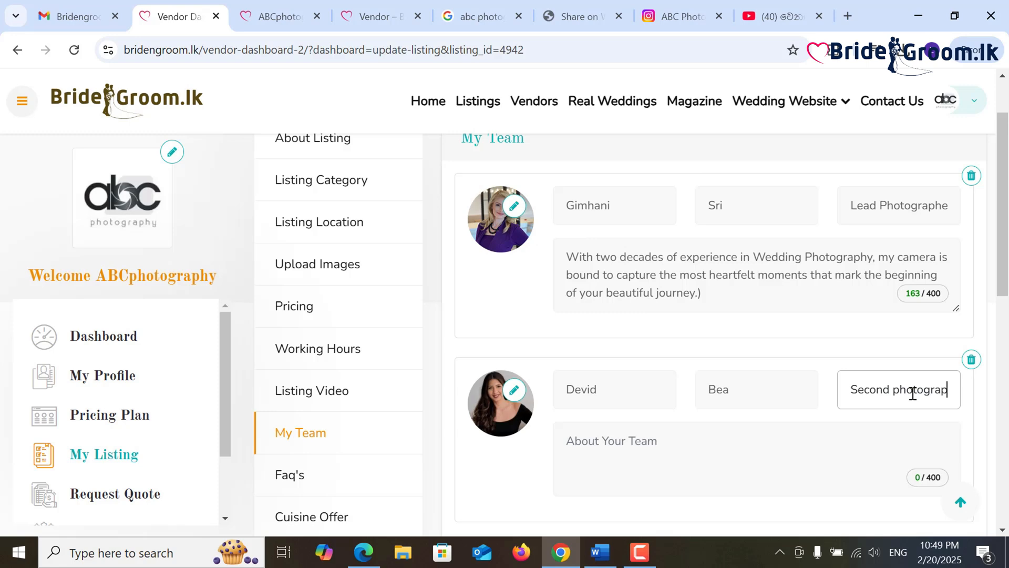
pyautogui.moveTo(944, 394); pyautogui.dragTo(840, 401)
pyautogui.click(653, 446)
pyautogui.write("I'm Devid, a passionate pre-wedding shoot photographer, a model photographer, a portrait photographer, and I humbly recognize myself to be one of the best wedding photographers in Sri Lanka")
# - Upload the second member's profile photo and insert it on their team card
pyautogui.scroll(-2, 654, 446)
pyautogui.click(515, 311)
pyautogui.click(55, 148)
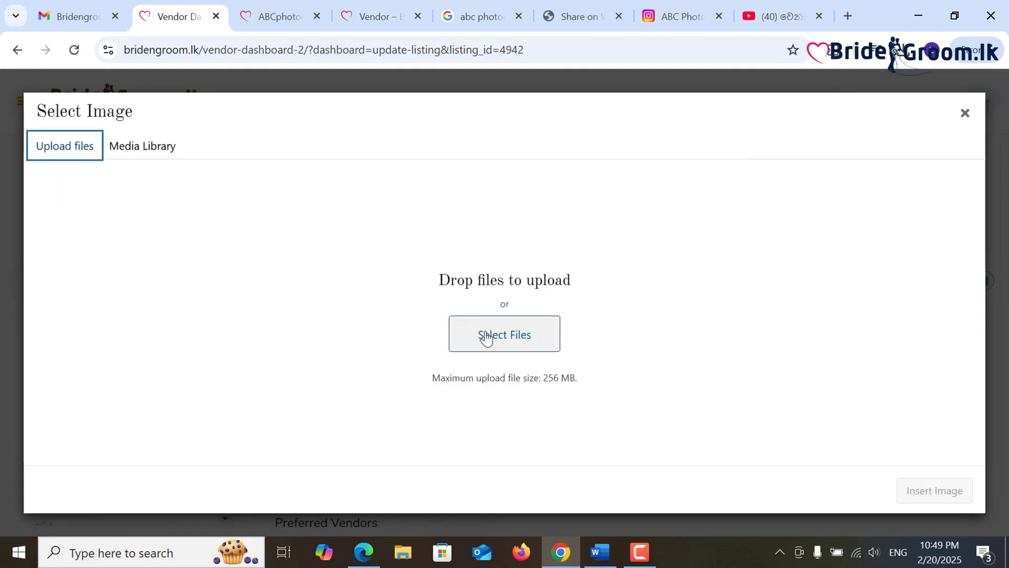
pyautogui.click(484, 337)
pyautogui.doubleClick(412, 210)
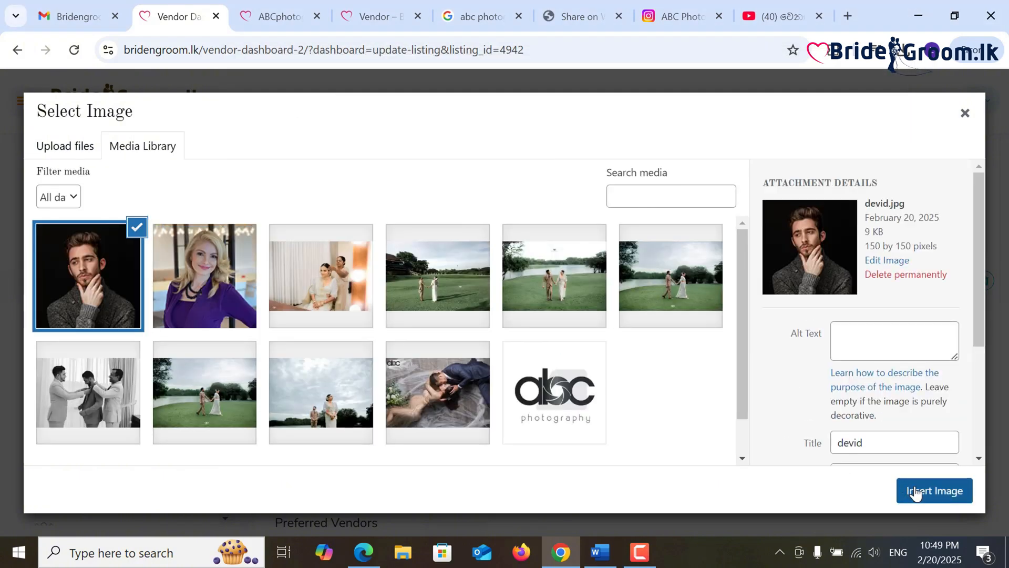
pyautogui.click(927, 489)
pyautogui.scroll(3, 799, 428)
pyautogui.scroll(-2, 800, 429)
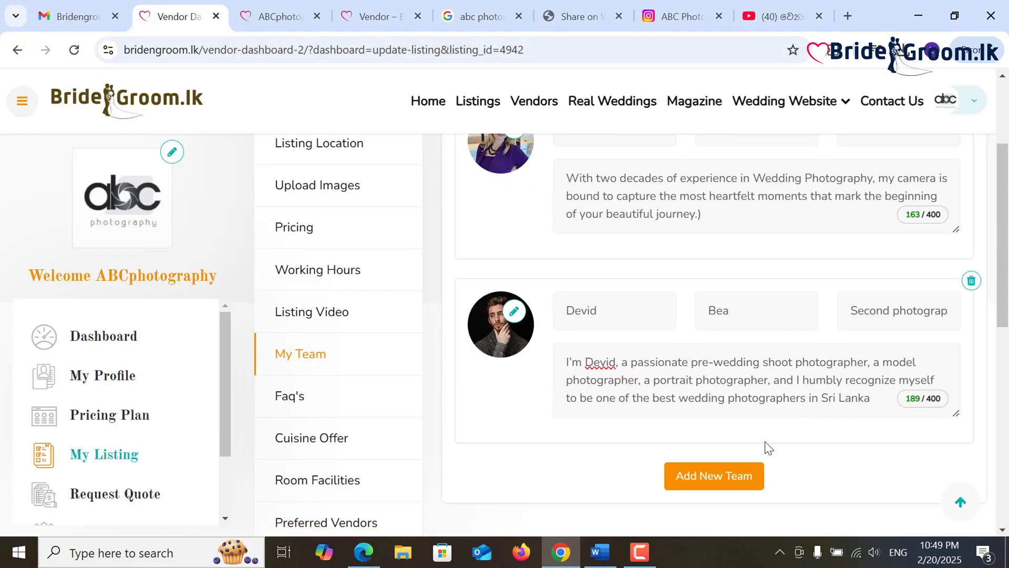
pyautogui.scroll(-3, 733, 469)
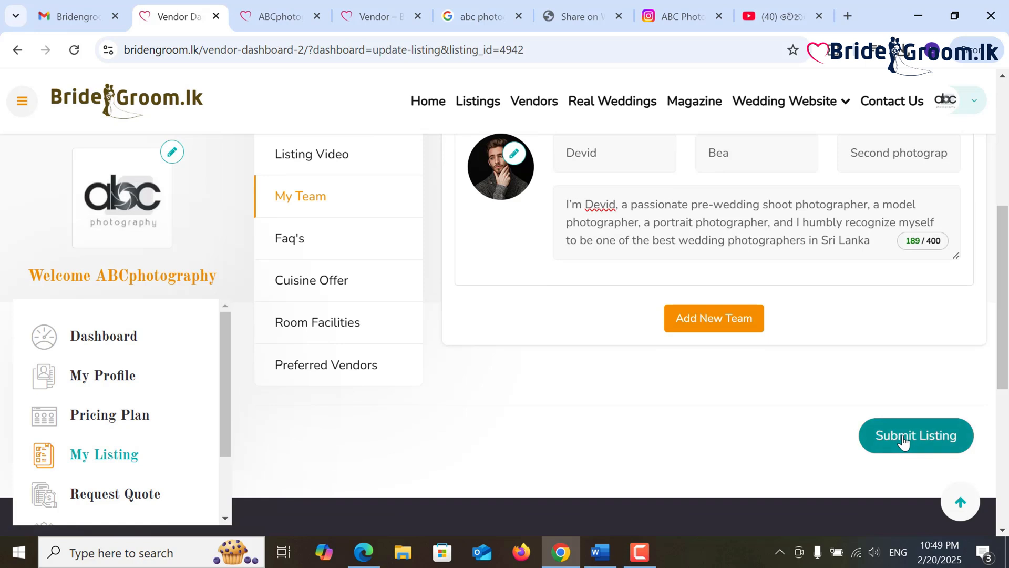
pyautogui.scroll(2, 667, 467)
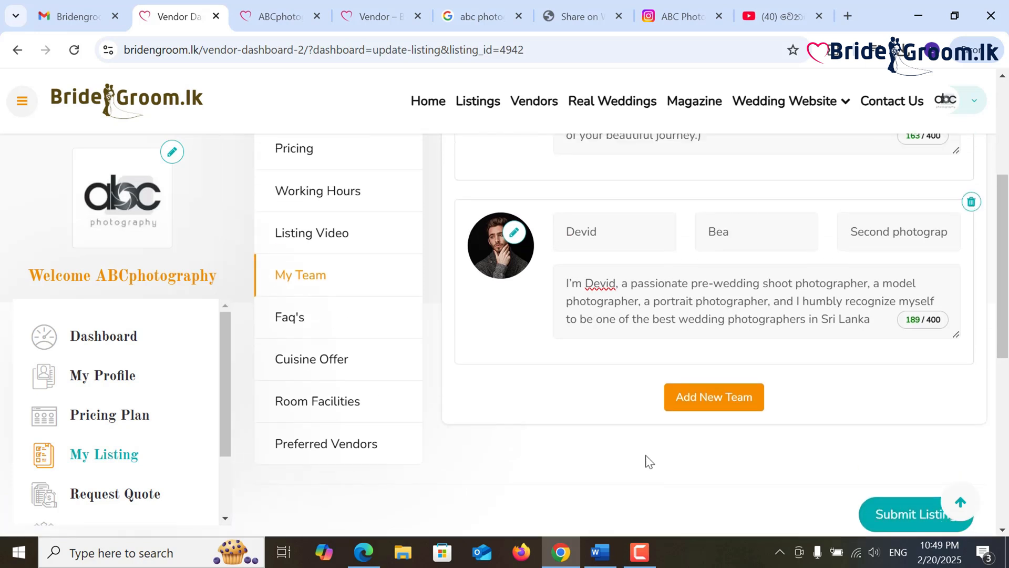
# - In the FAQ section, add an entry with the question 'How many photos will we receive?'
pyautogui.click(332, 319)
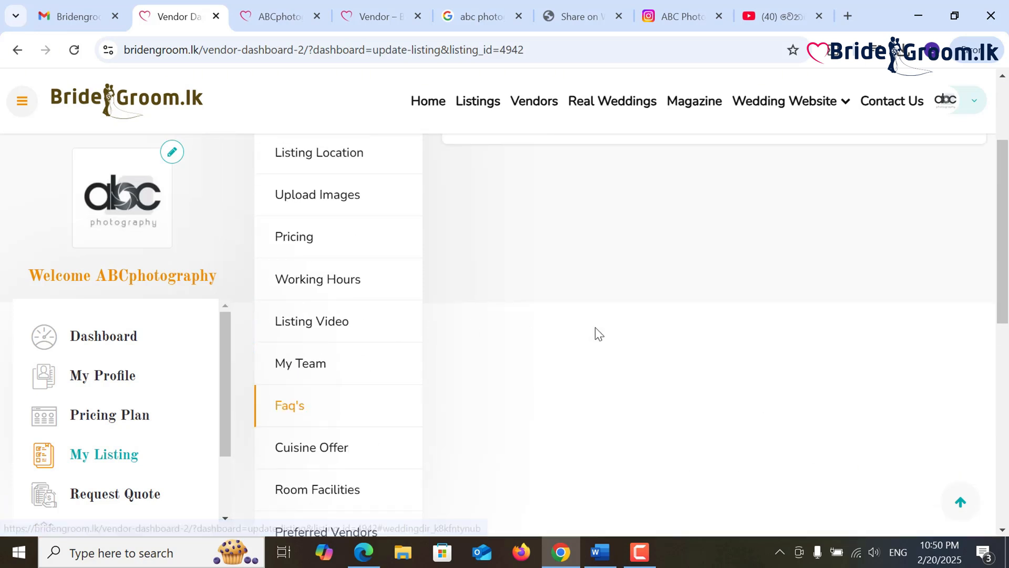
pyautogui.click(709, 267)
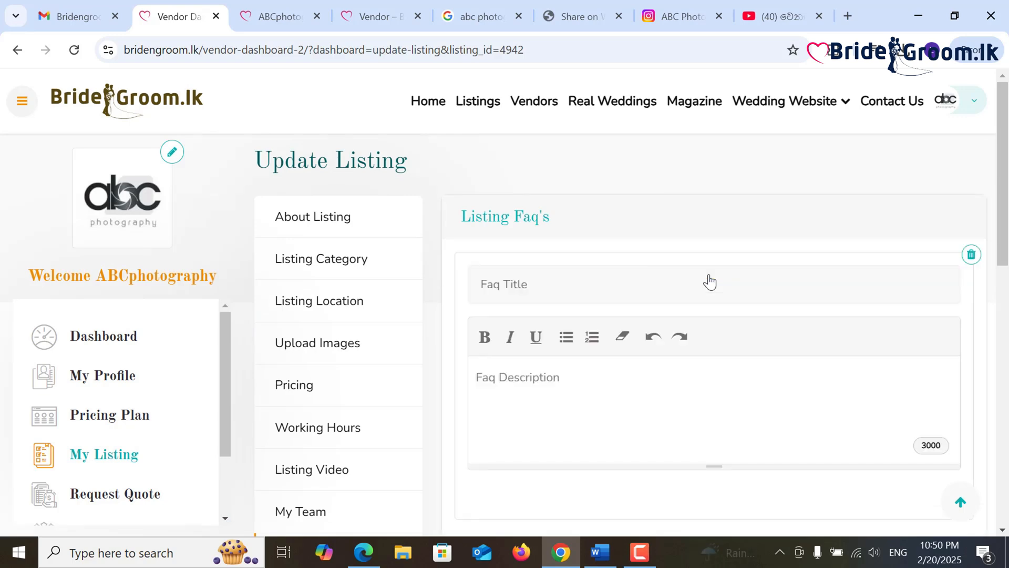
pyautogui.hotkey('alt', 'Tab')
pyautogui.hotkey('alt', 'Tab')
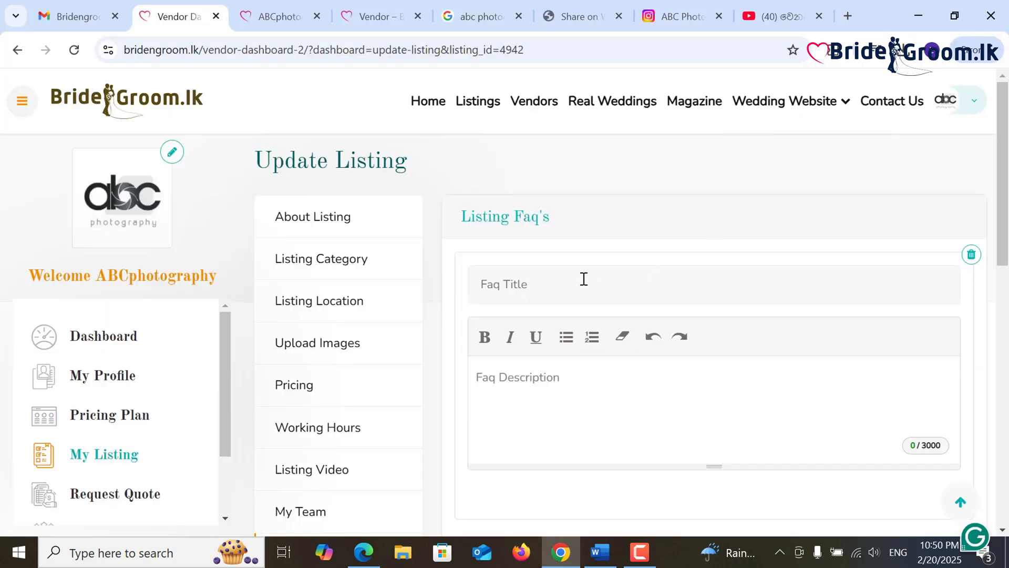
pyautogui.click(583, 279)
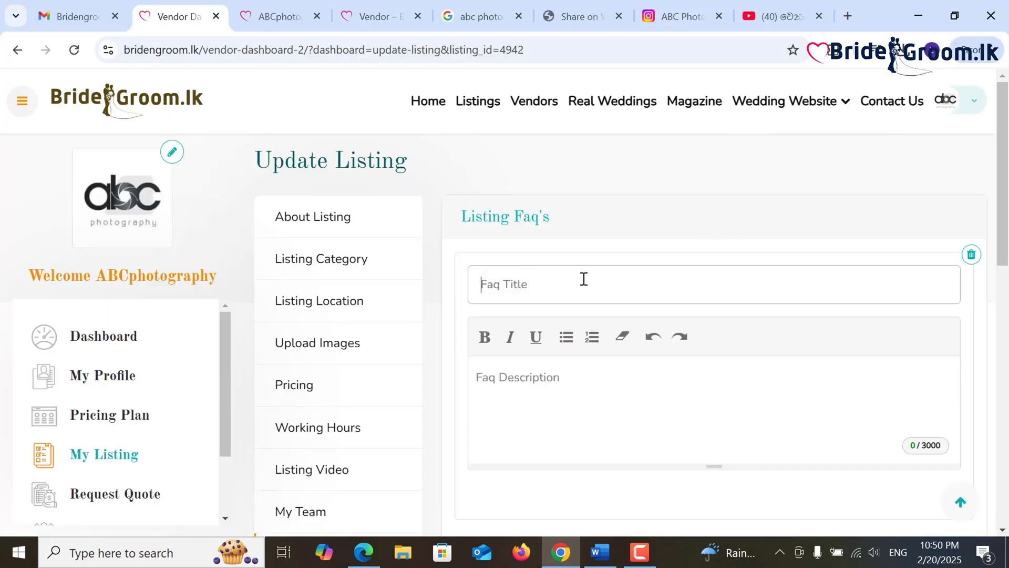
# - Paste the first FAQ answer from Word into the description, then add another blank FAQ
pyautogui.click(601, 552)
pyautogui.click(625, 385)
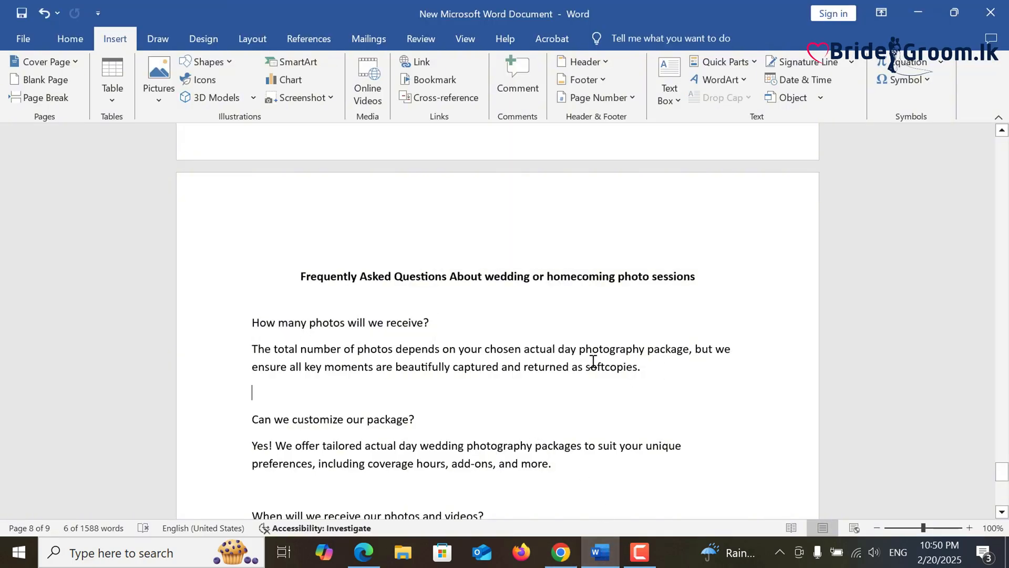
pyautogui.moveTo(593, 362); pyautogui.dragTo(256, 349)
pyautogui.rightClick(265, 349)
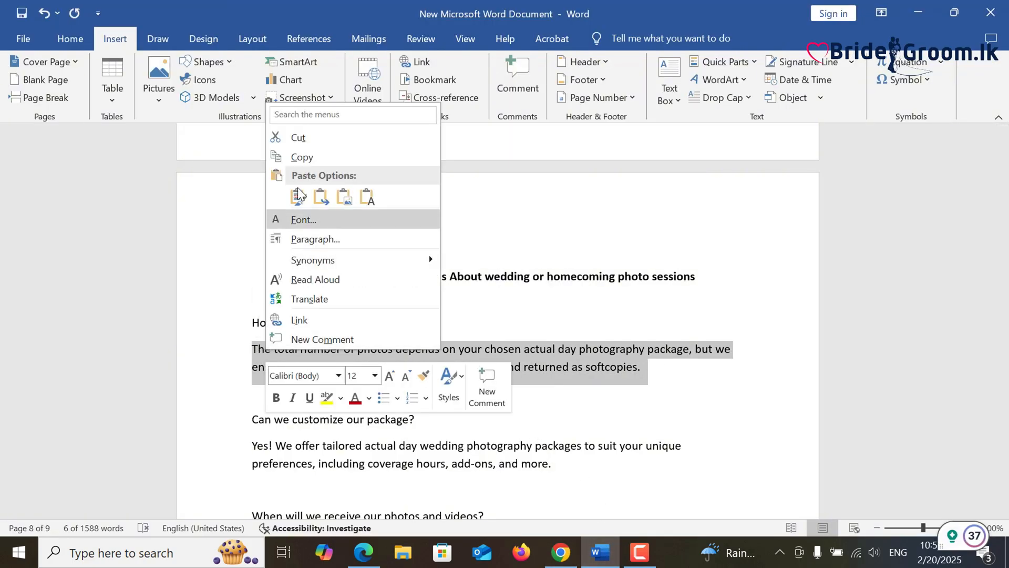
pyautogui.click(322, 157)
pyautogui.hotkey('alt', 'Tab')
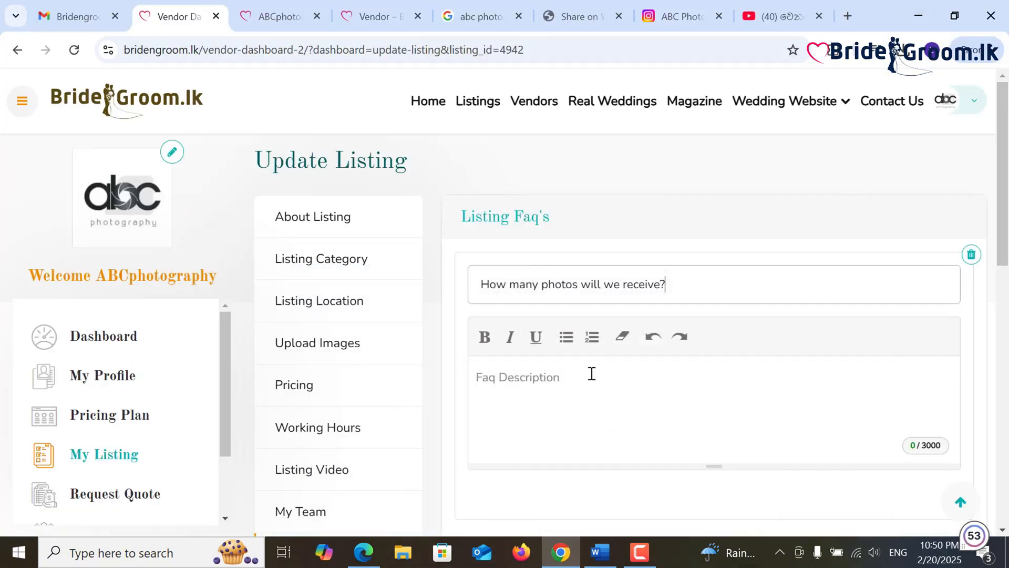
pyautogui.click(583, 381)
pyautogui.hotkey('ctrl', 'v')
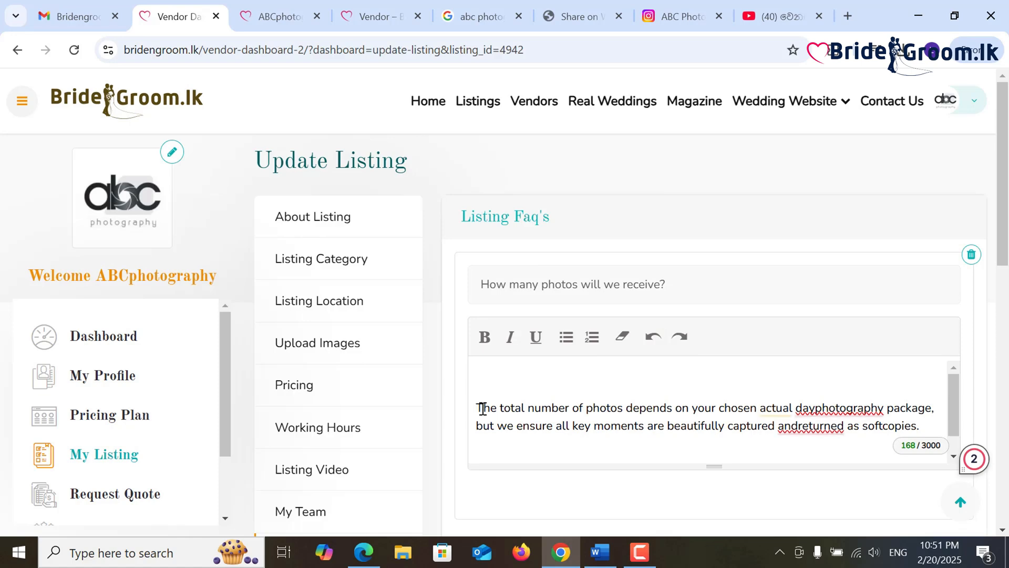
pyautogui.press('BackSpace')
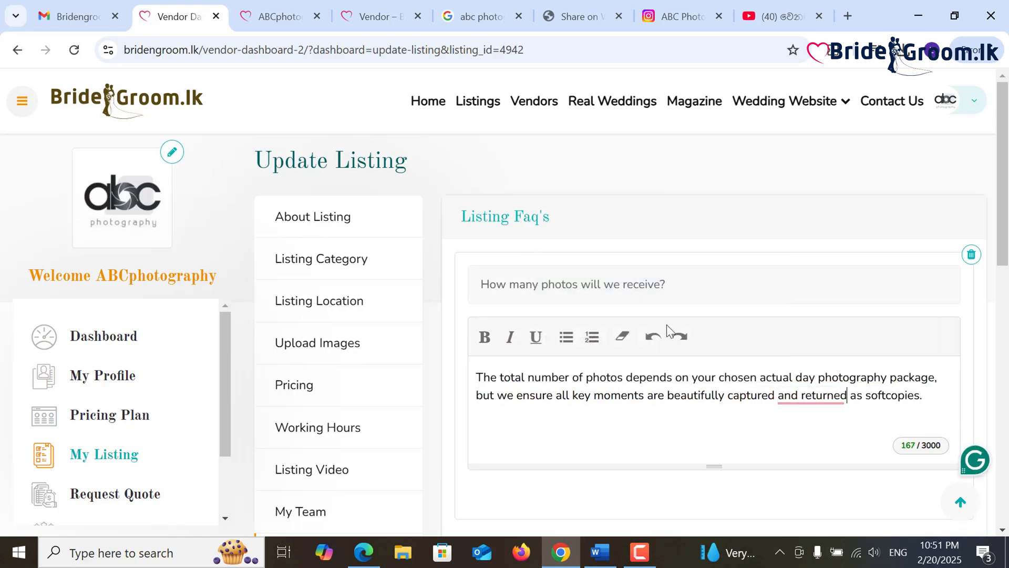
pyautogui.scroll(-3, 698, 371)
pyautogui.click(715, 401)
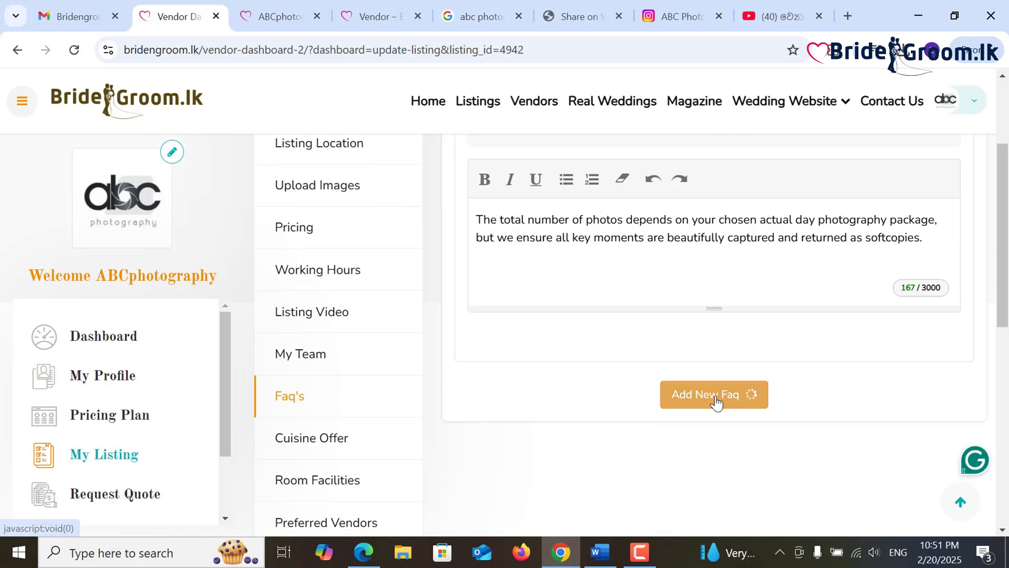
# - Copy 'Can we customize our package?' from Word into the new FAQ title
pyautogui.click(601, 552)
pyautogui.scroll(-1, 581, 379)
pyautogui.moveTo(444, 347); pyautogui.dragTo(252, 345)
pyautogui.rightClick(263, 344)
pyautogui.click(304, 149)
pyautogui.click(918, 13)
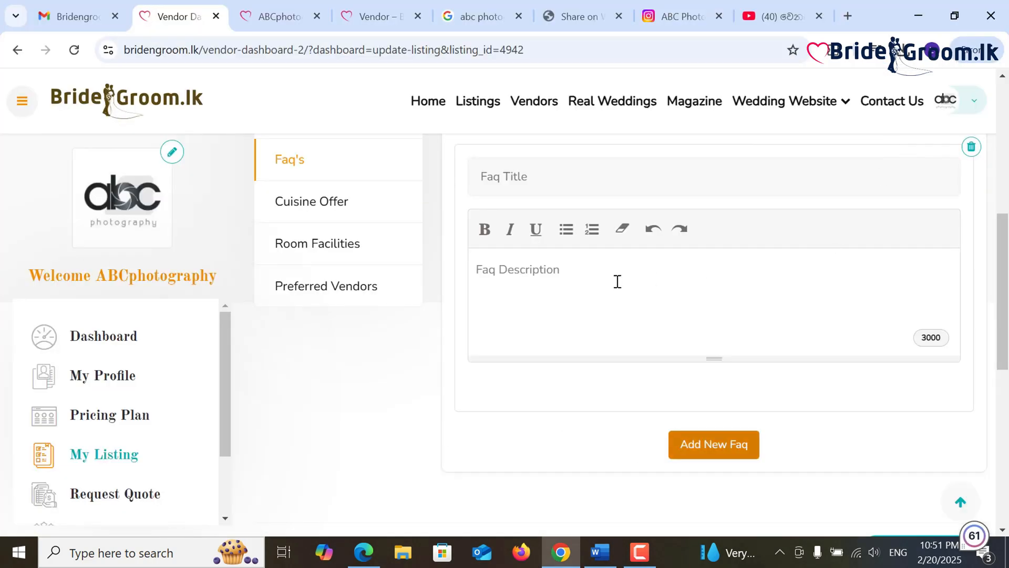
pyautogui.click(568, 176)
pyautogui.hotkey('ctrl', 'v')
# - Paste the package customisation answer into the FAQ description, removing the blank lines above it
pyautogui.click(605, 557)
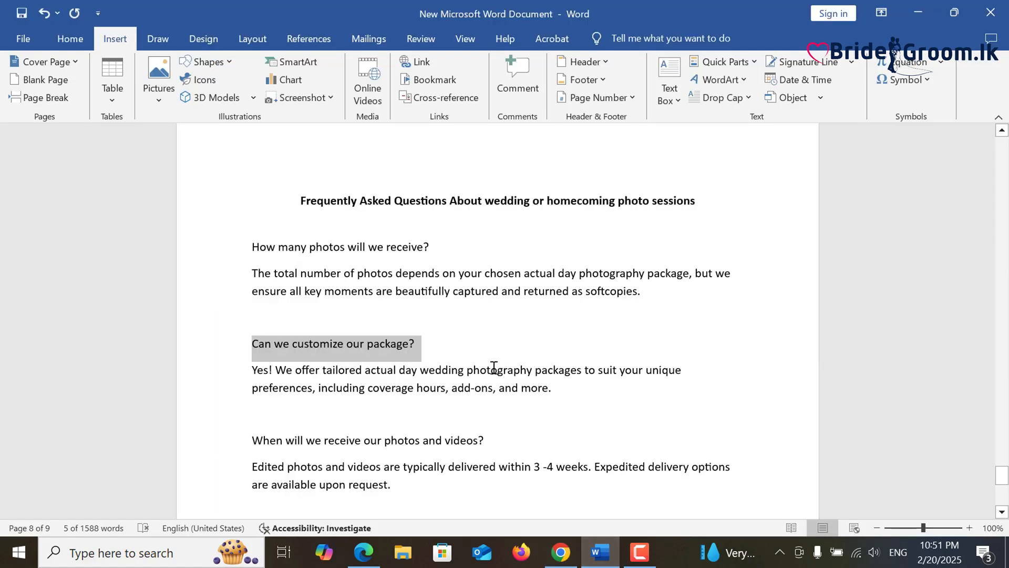
pyautogui.moveTo(548, 384); pyautogui.dragTo(262, 372)
pyautogui.rightClick(274, 374)
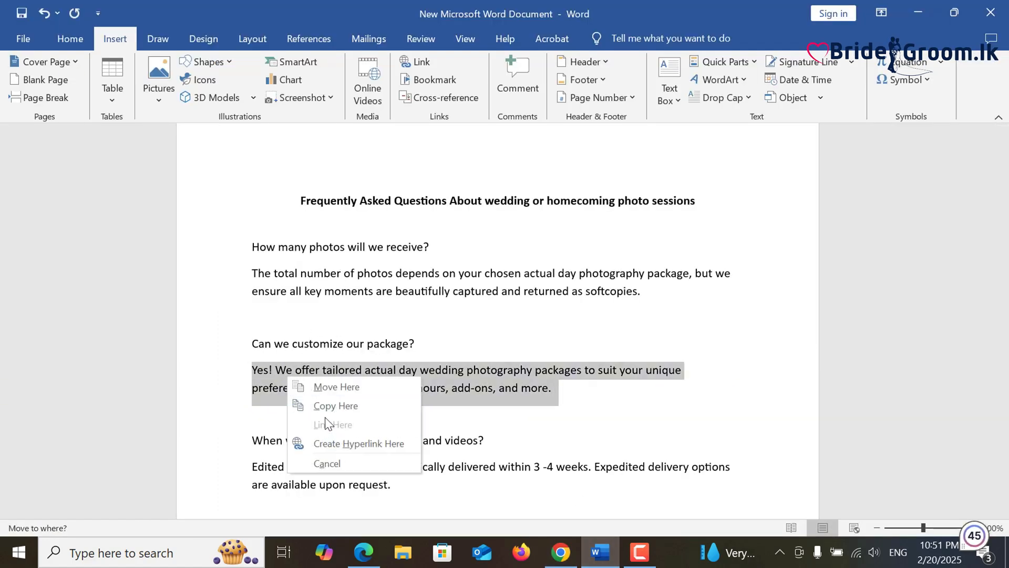
pyautogui.rightClick(260, 376)
pyautogui.click(298, 185)
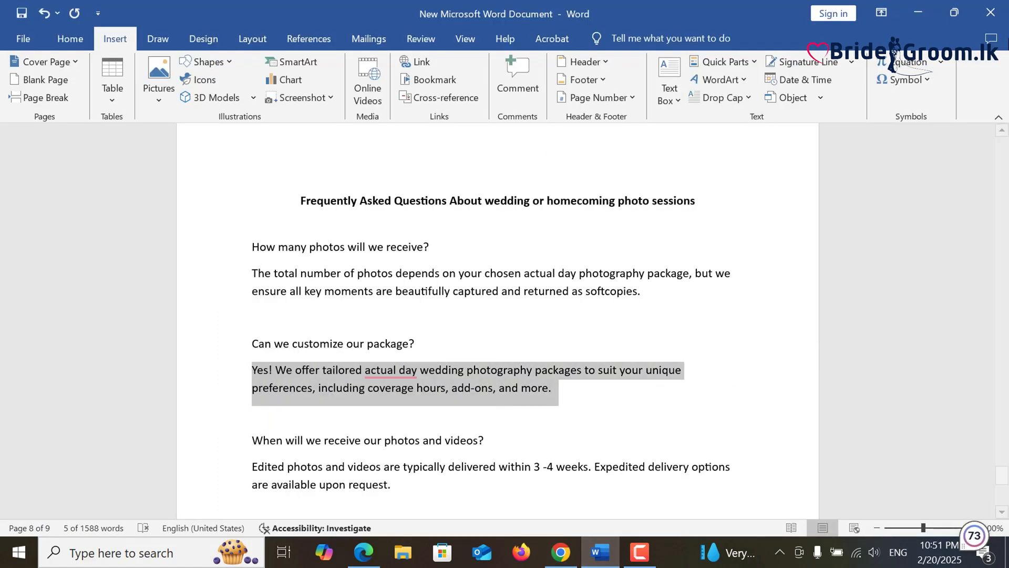
pyautogui.click(918, 14)
pyautogui.click(574, 293)
pyautogui.hotkey('ctrl', 'v')
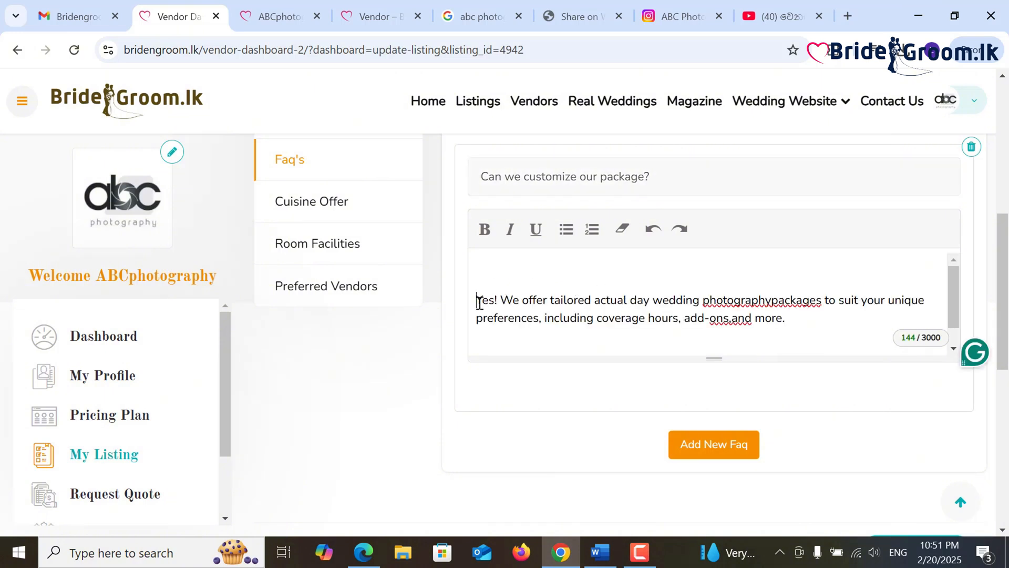
pyautogui.press('BackSpace')
pyautogui.press('BackSpace')
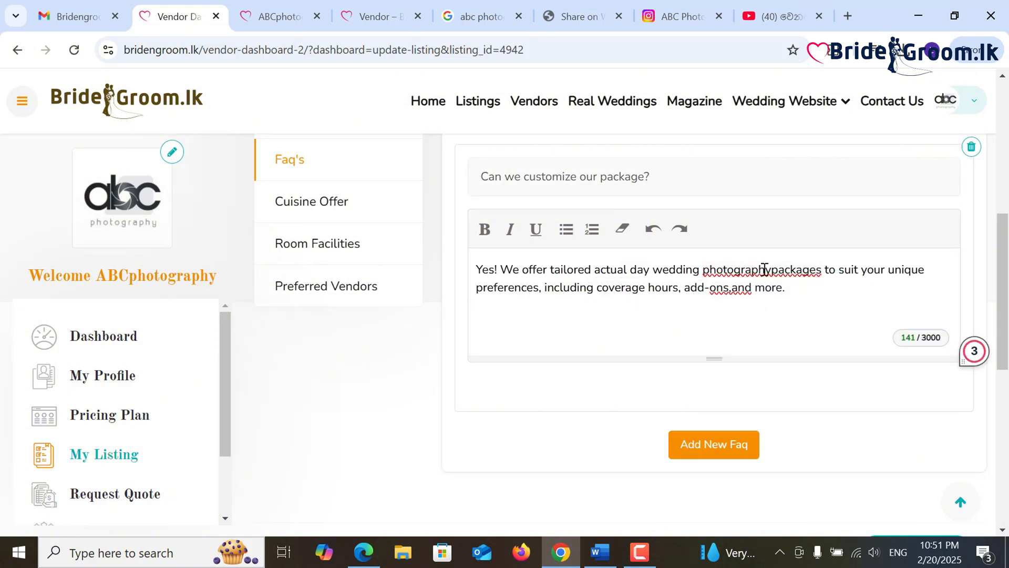
# - Accept Grammarly fixes for 'photograph packages' and 'actual-day' in the answer
pyautogui.moveTo(766, 272)
pyautogui.click(776, 317)
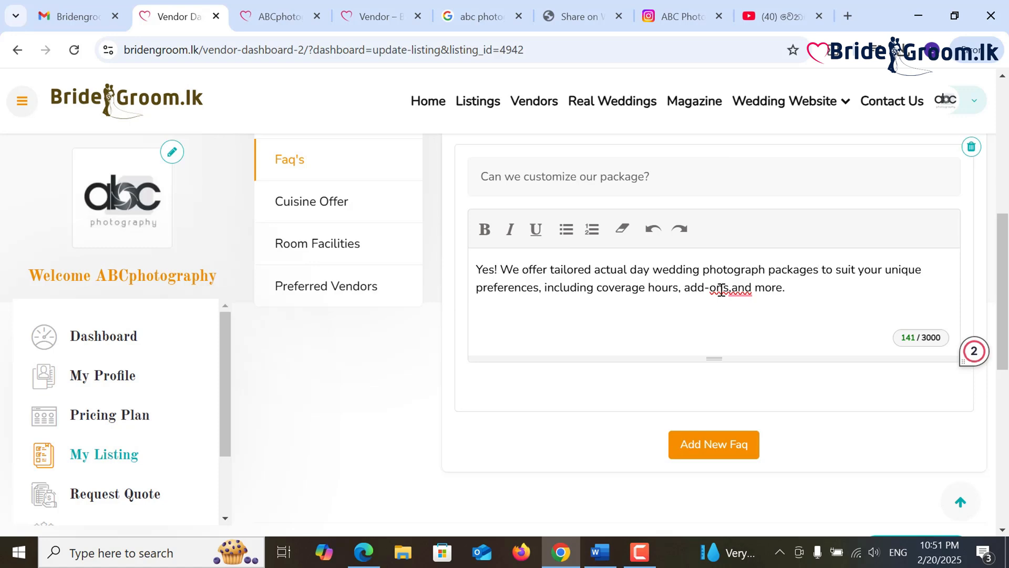
pyautogui.moveTo(616, 269)
pyautogui.click(628, 316)
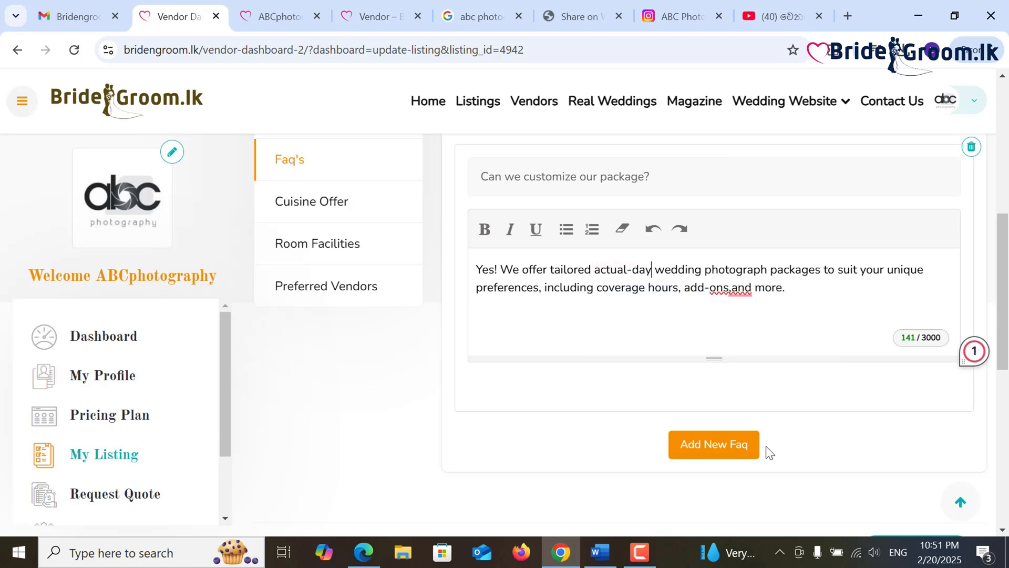
pyautogui.scroll(4, 765, 446)
pyautogui.scroll(-3, 751, 452)
pyautogui.scroll(-2, 739, 478)
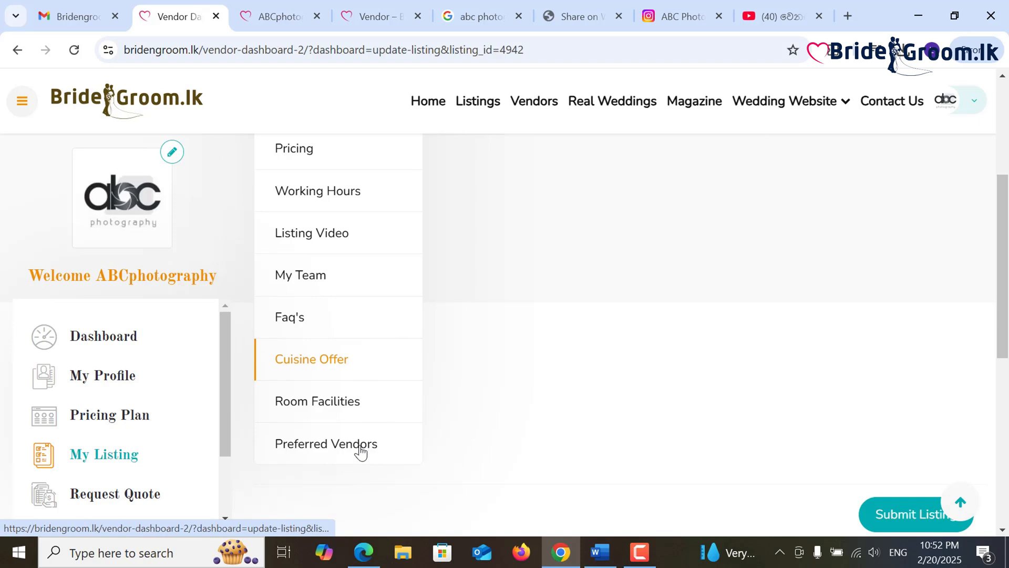
# - Check the Preferred Vendors section, leaving no favourite listings selected, and move down to Submit Listing
pyautogui.click(360, 450)
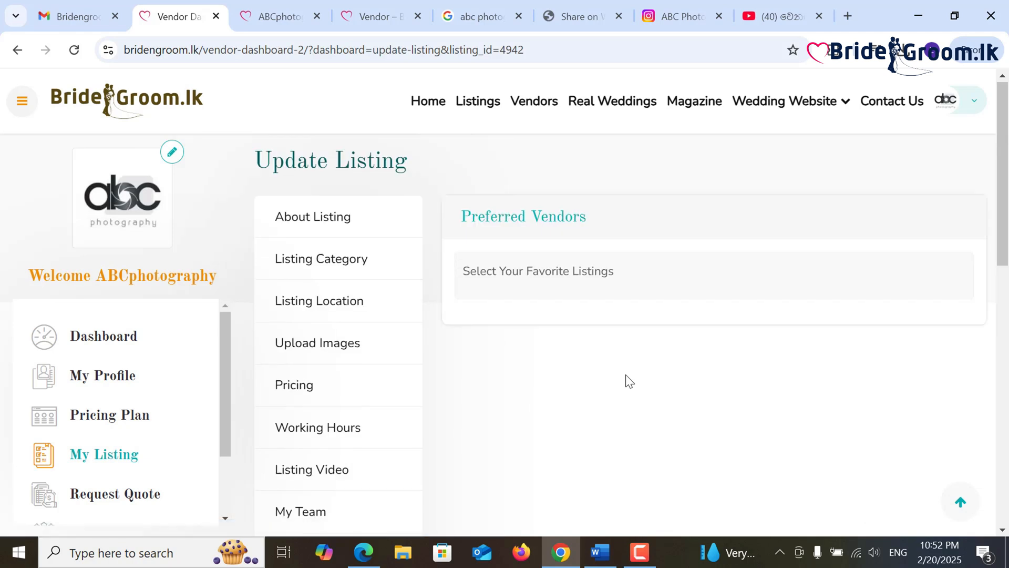
pyautogui.click(593, 284)
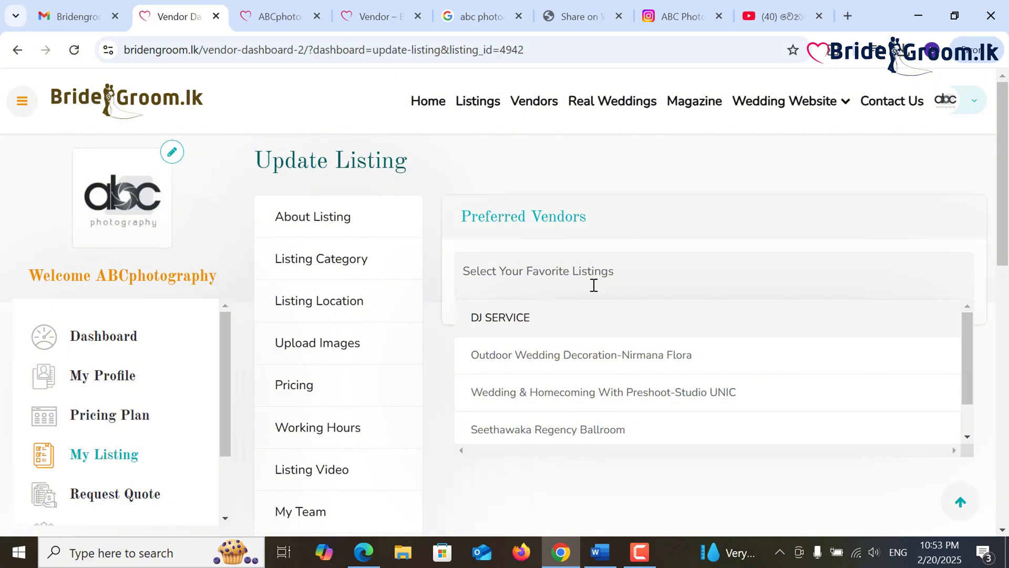
pyautogui.scroll(-1, 138, 419)
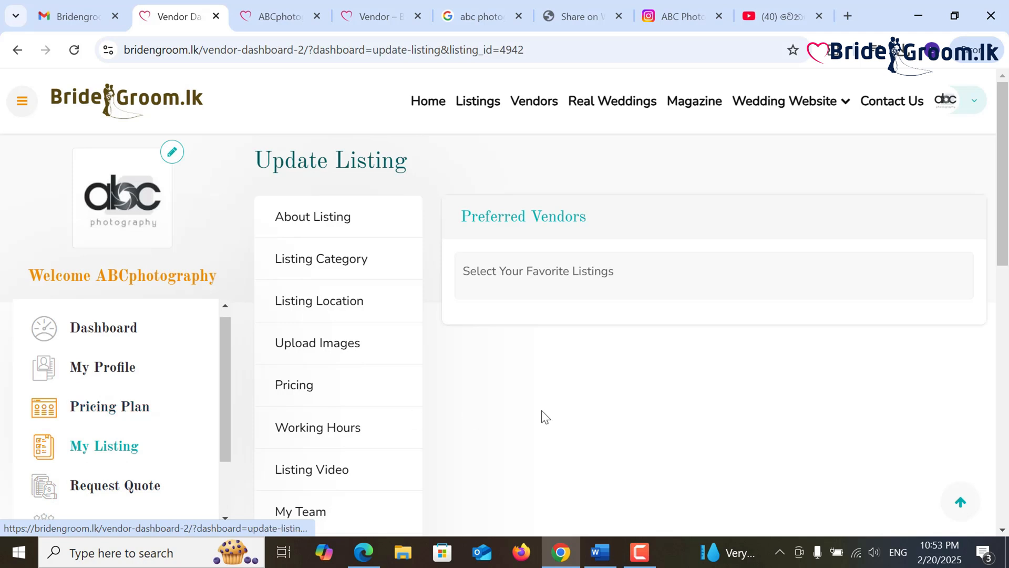
pyautogui.scroll(-6, 578, 415)
# - Submit the updated listing and open the ABC Photography card from Top Wedding Listings
pyautogui.click(919, 437)
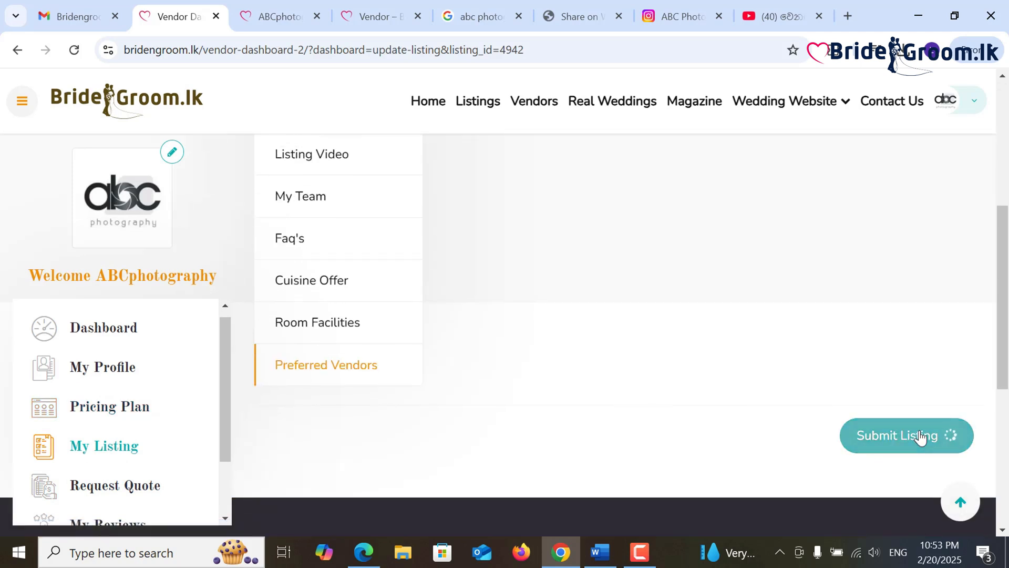
pyautogui.scroll(4, 711, 388)
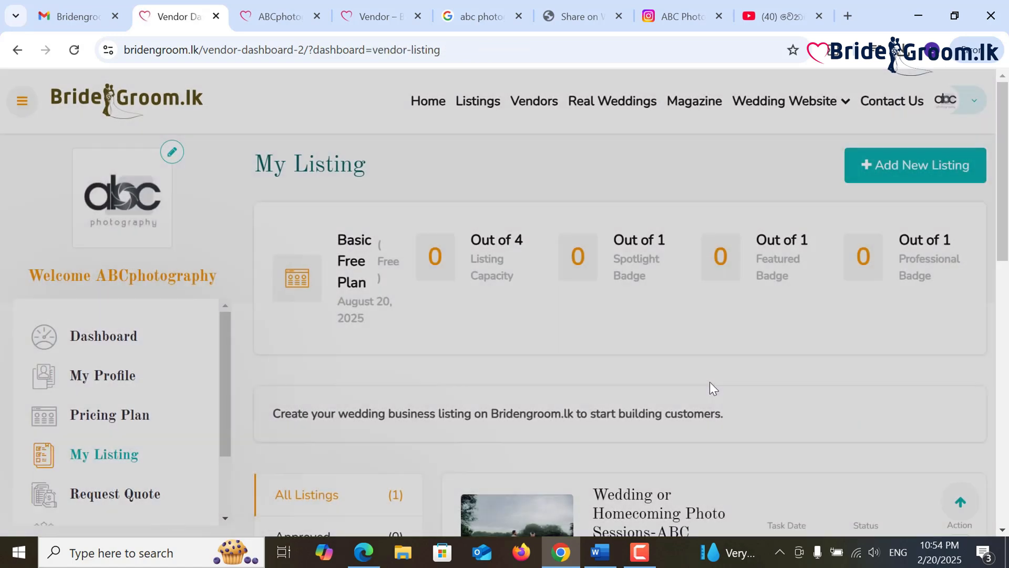
pyautogui.scroll(-4, 710, 388)
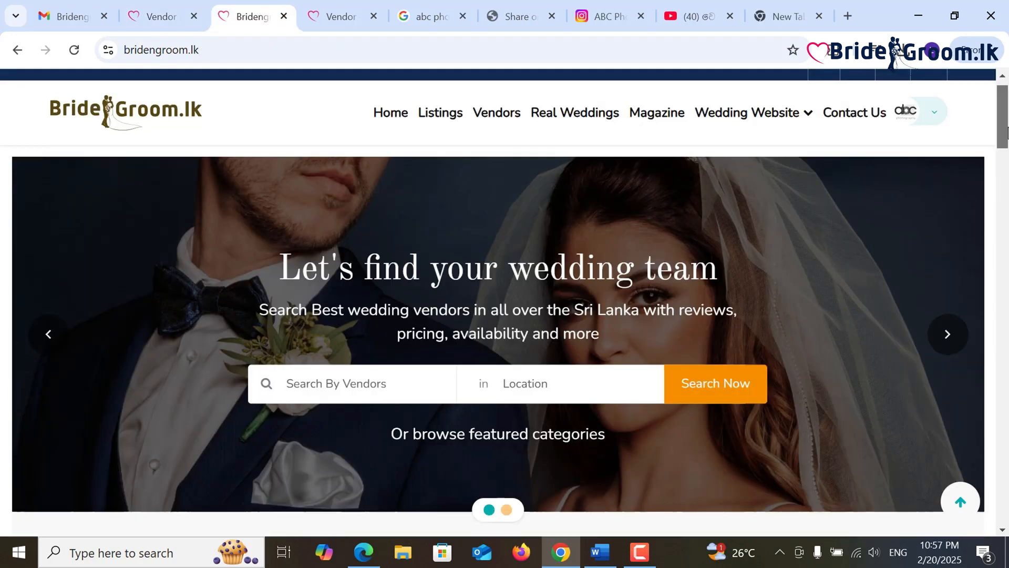
pyautogui.moveTo(1001, 126); pyautogui.dragTo(1001, 234)
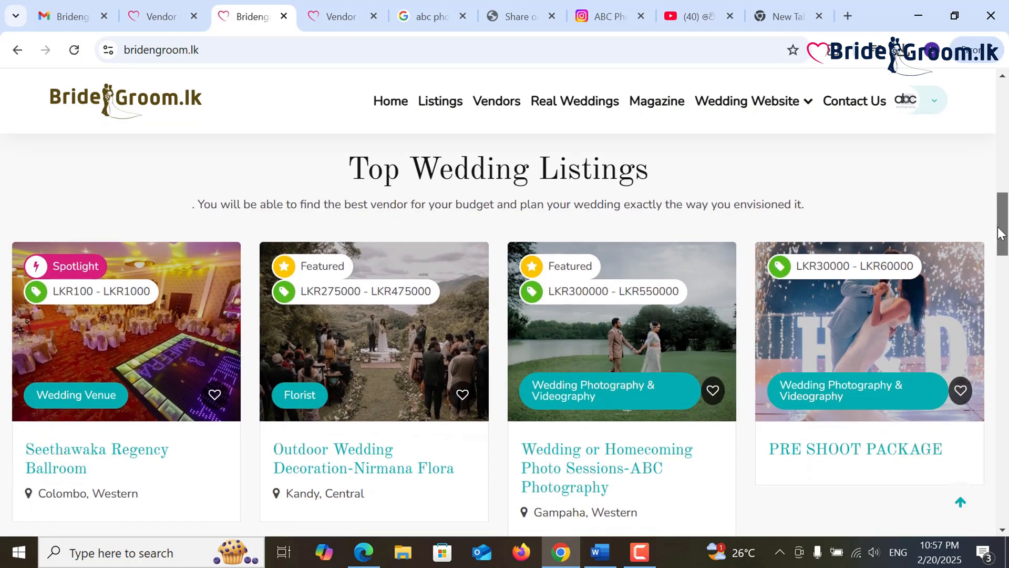
pyautogui.click(716, 342)
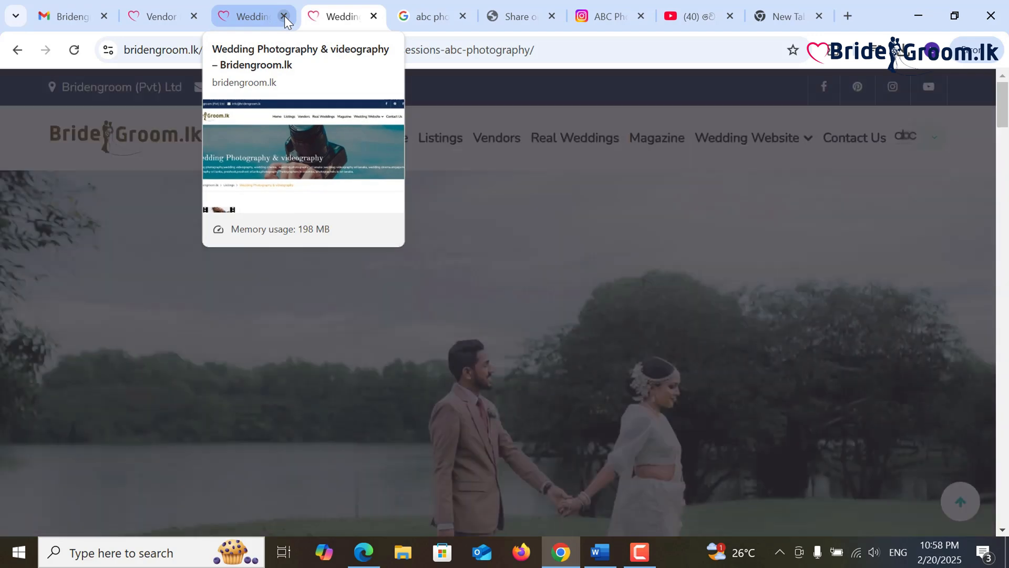
# - Close the extra tab, review the packages under About, then jump to Photography Services
pyautogui.click(284, 16)
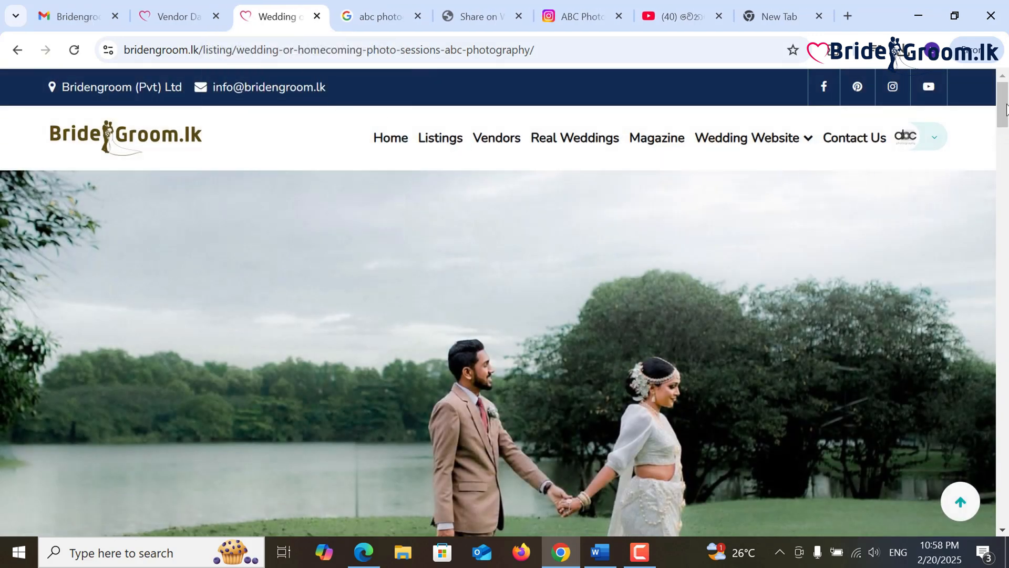
pyautogui.moveTo(1006, 107); pyautogui.dragTo(1006, 167)
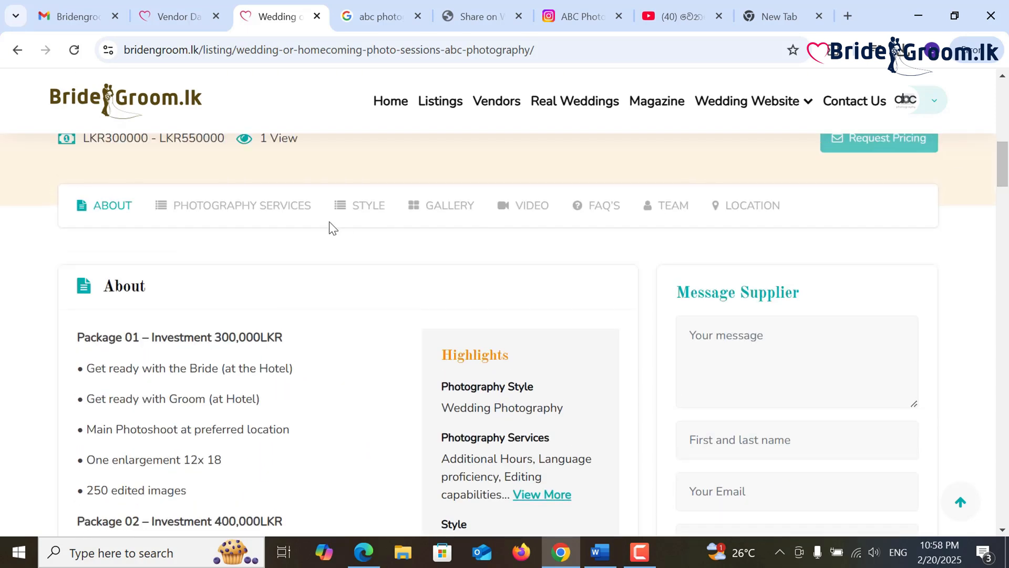
pyautogui.click(124, 215)
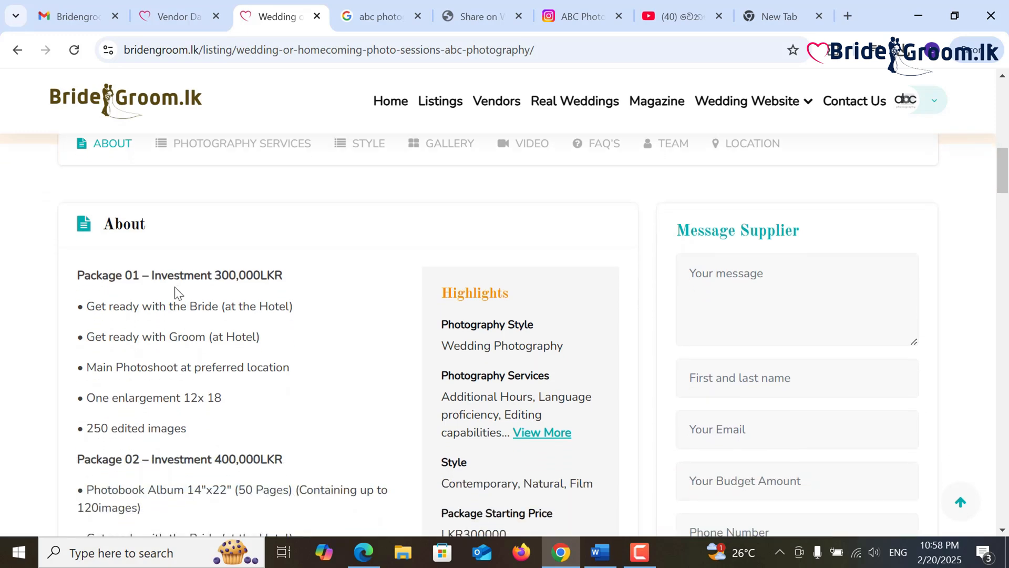
pyautogui.scroll(-9, 191, 372)
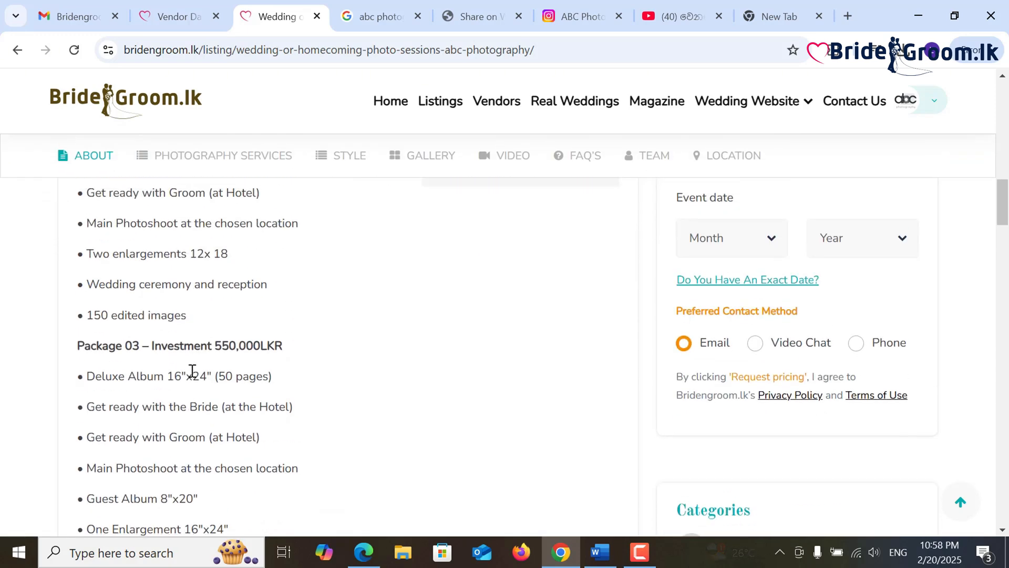
pyautogui.scroll(-3, 192, 372)
pyautogui.scroll(5, 232, 246)
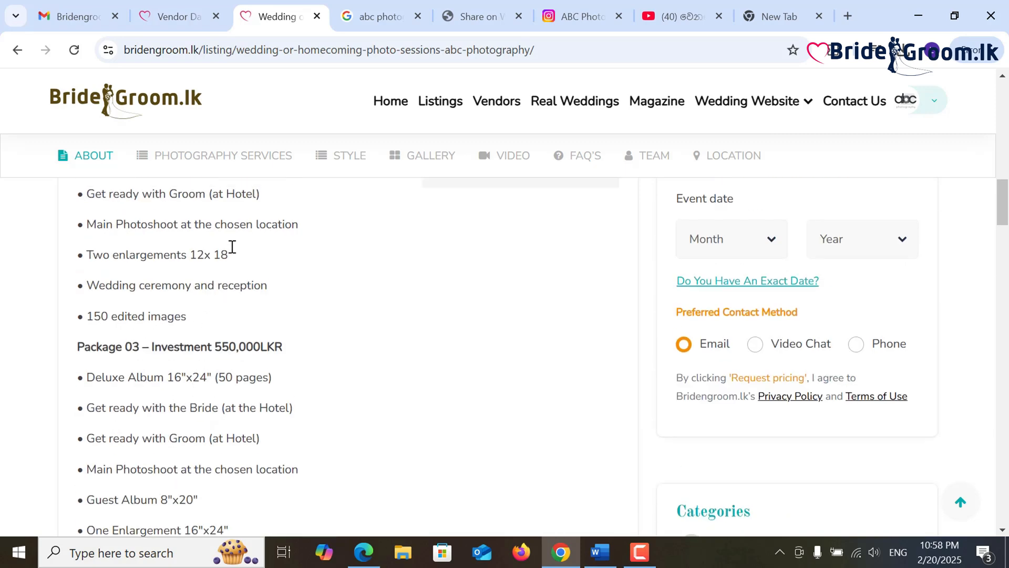
pyautogui.click(239, 166)
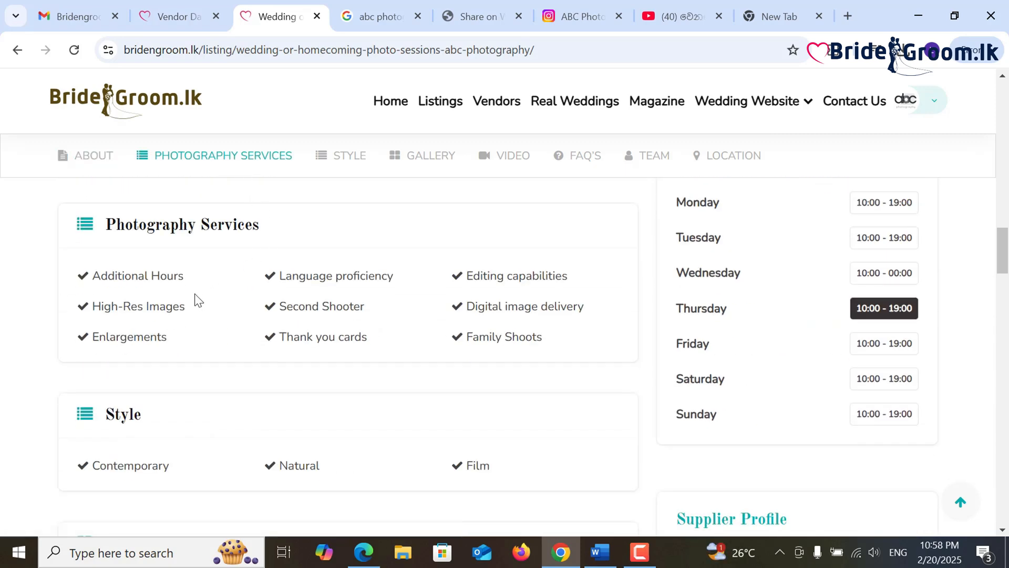
# - Jump through the Style, Gallery, FAQ and Team sections to the Location map
pyautogui.click(339, 162)
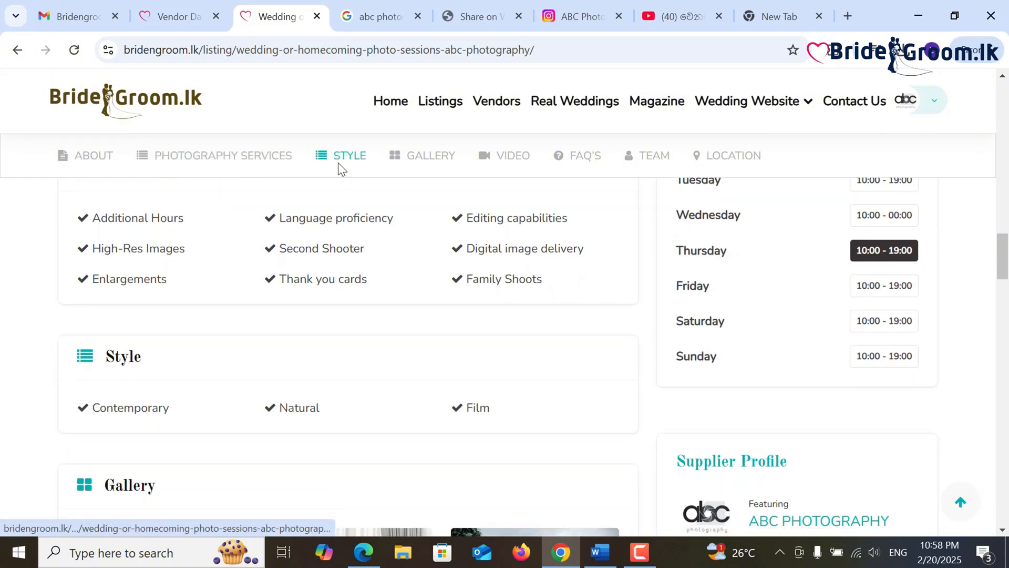
pyautogui.click(418, 157)
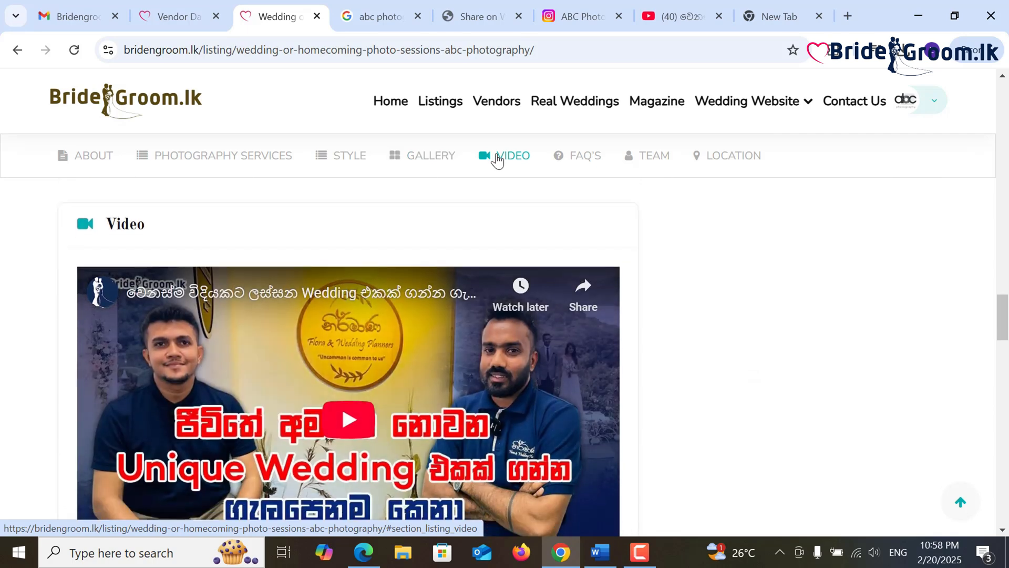
pyautogui.click(565, 162)
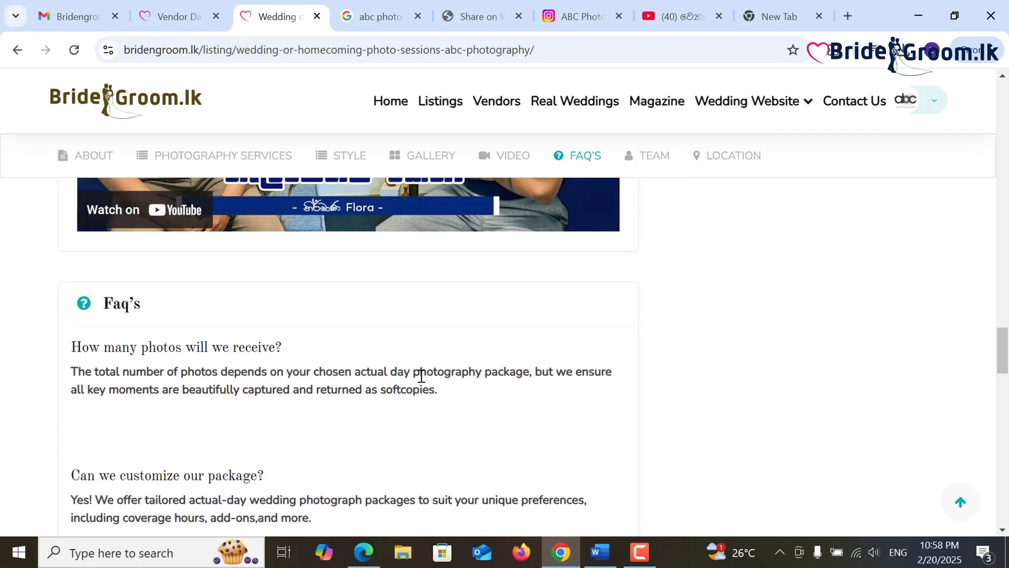
pyautogui.scroll(-6, 421, 376)
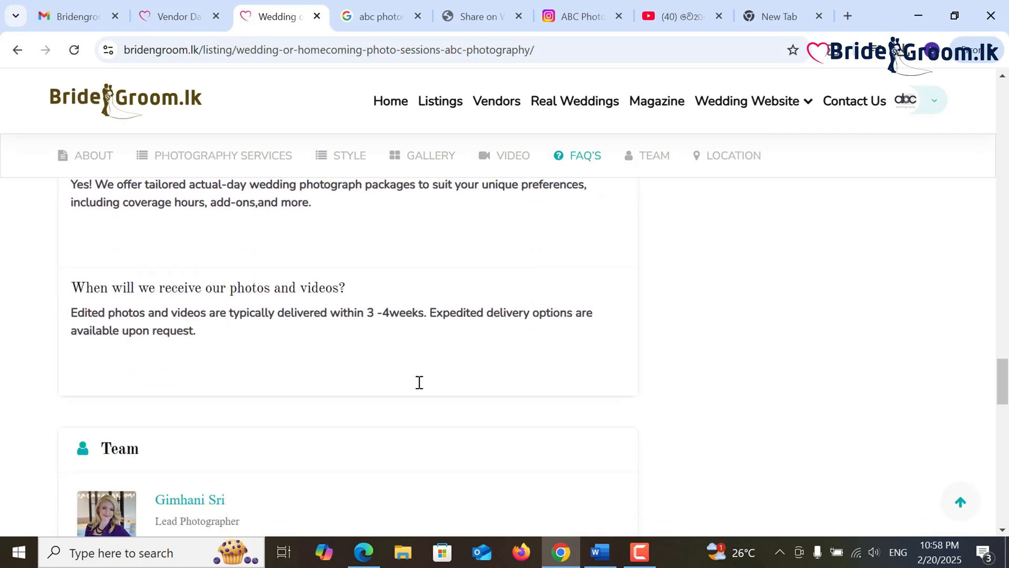
pyautogui.scroll(3, 423, 381)
pyautogui.click(639, 162)
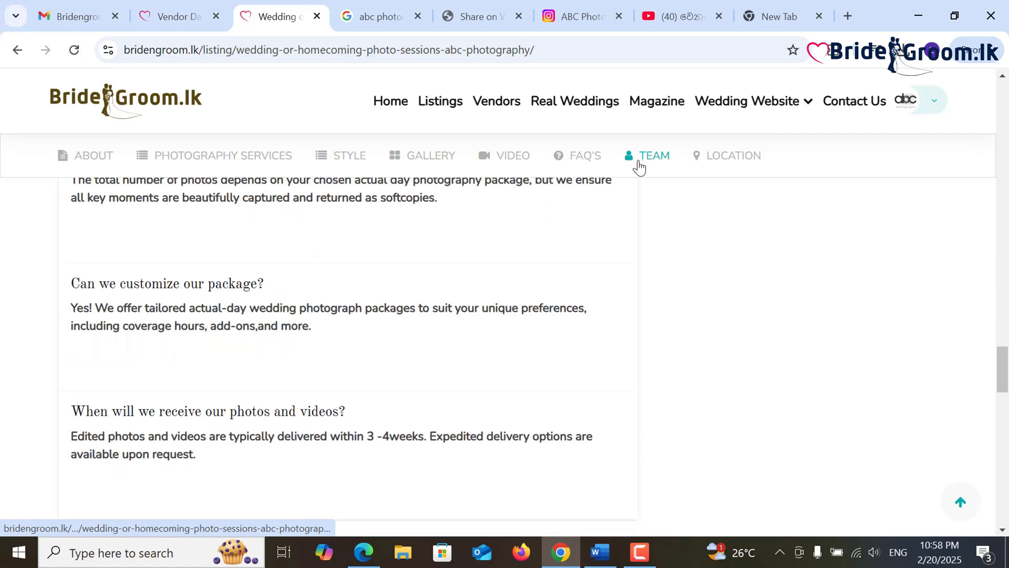
pyautogui.click(726, 167)
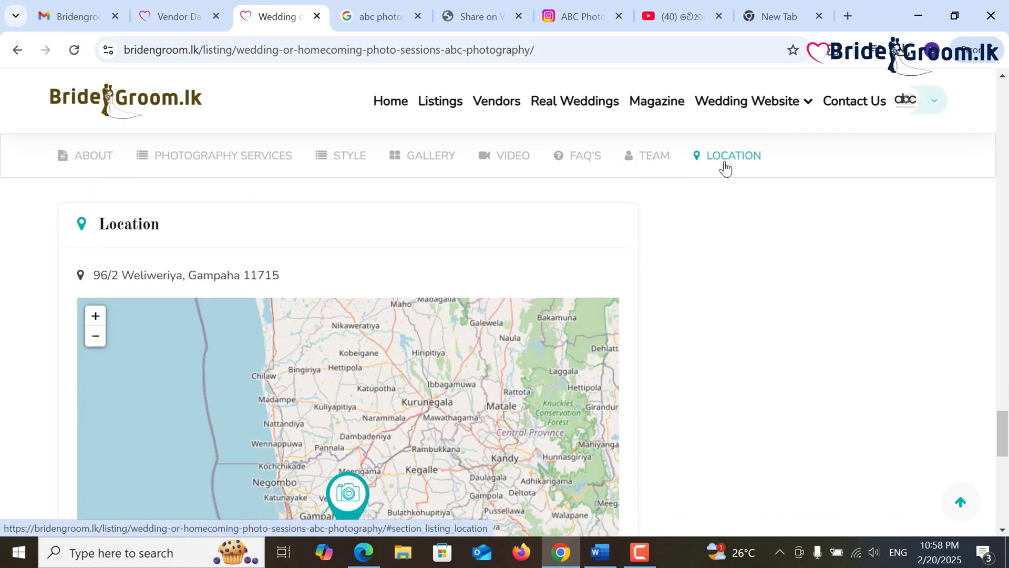
# - Scroll back to the listing header showing Gampaha, Western and LKR300000 - LKR550000
pyautogui.scroll(5, 642, 289)
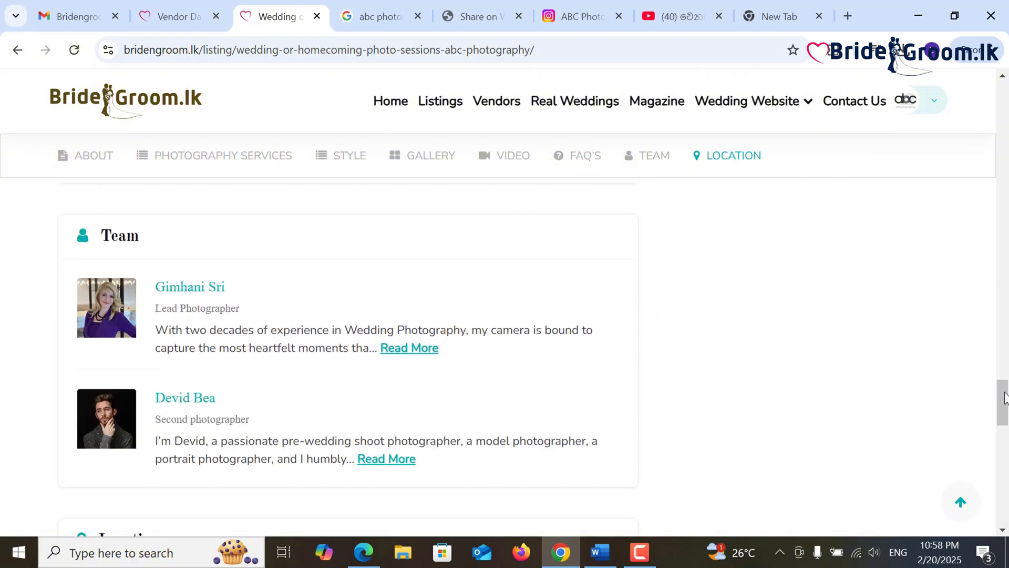
pyautogui.moveTo(1005, 398); pyautogui.dragTo(1000, 163)
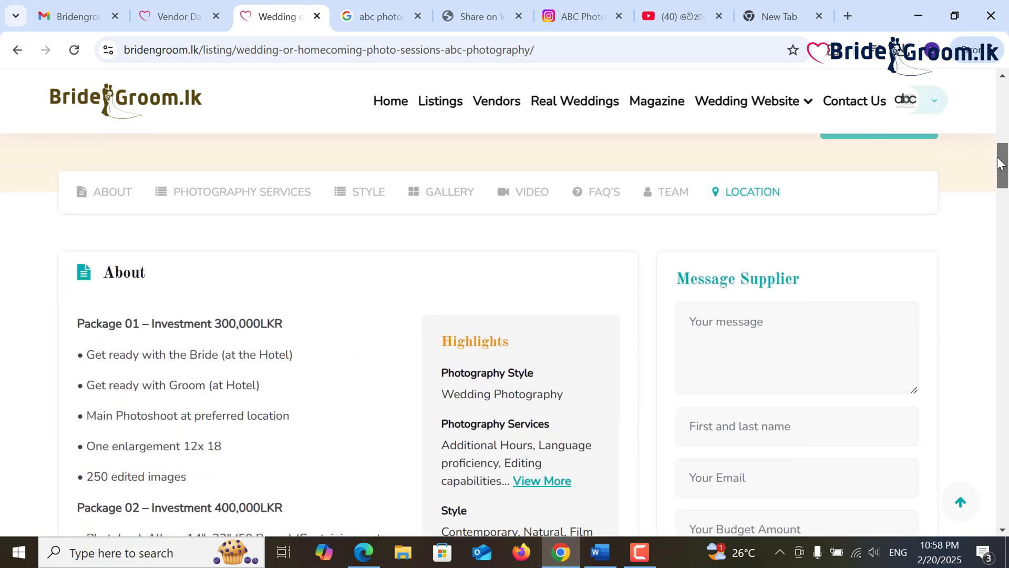
pyautogui.scroll(-4, 760, 351)
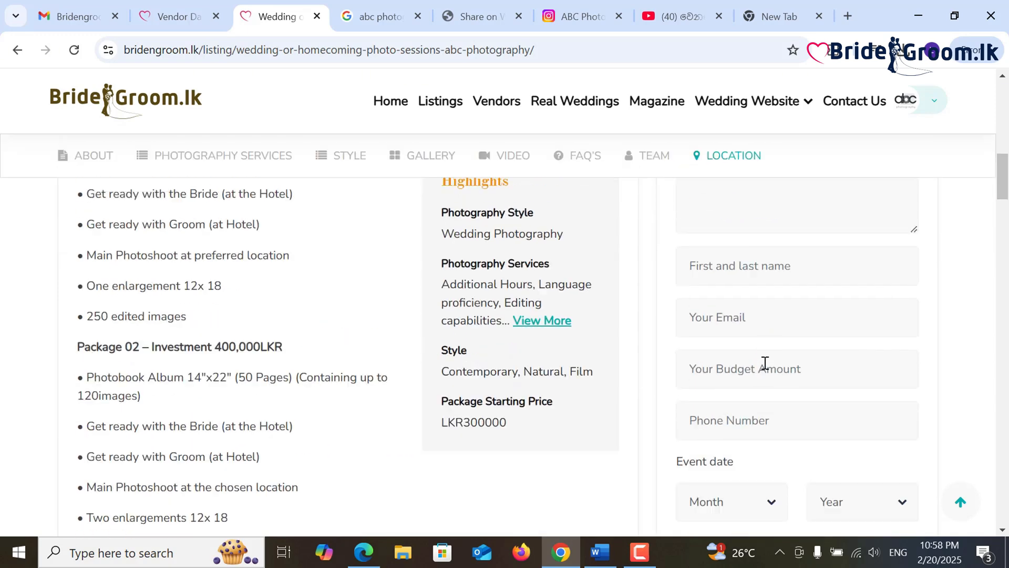
pyautogui.scroll(2, 762, 360)
pyautogui.scroll(-2, 756, 315)
pyautogui.scroll(-6, 757, 373)
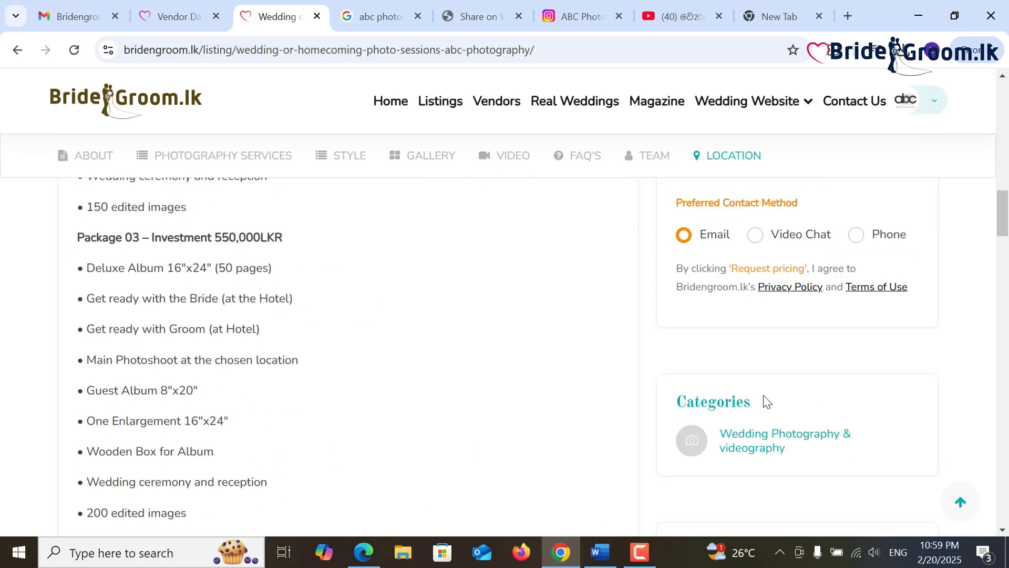
pyautogui.scroll(6, 766, 401)
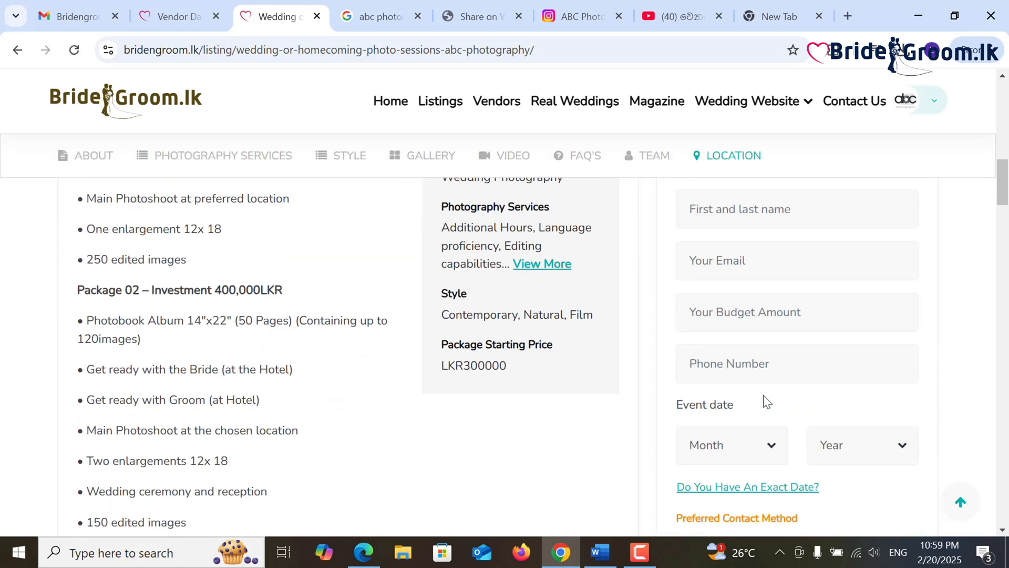
pyautogui.scroll(-3, 767, 401)
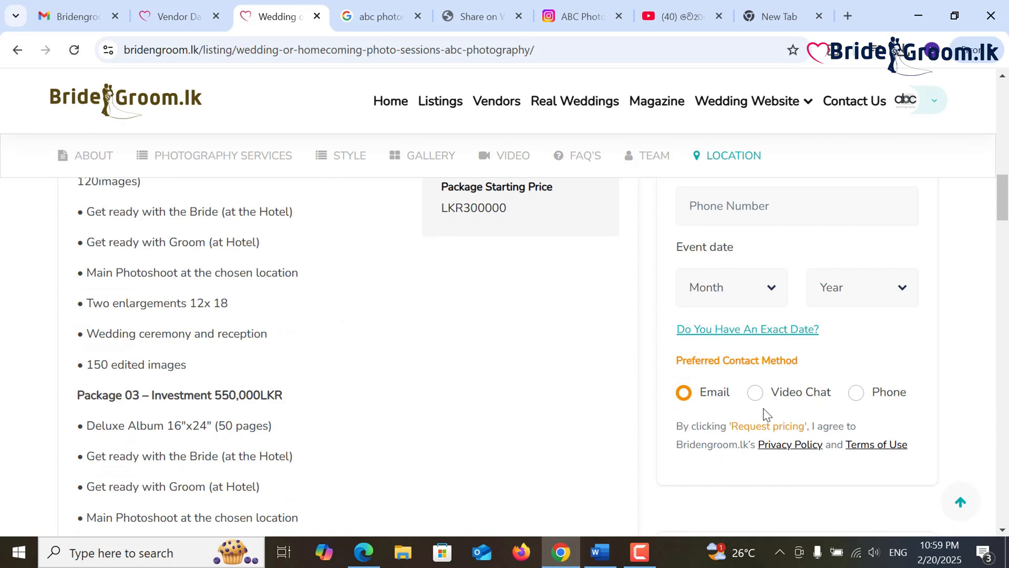
pyautogui.scroll(-3, 765, 414)
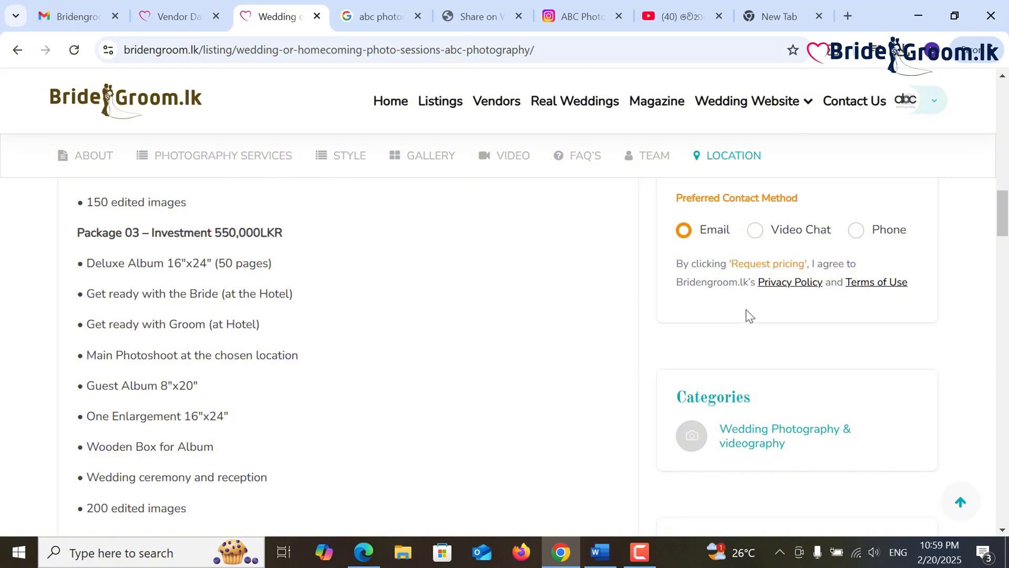
pyautogui.scroll(-4, 745, 309)
pyautogui.scroll(14, 746, 310)
pyautogui.scroll(8, 746, 310)
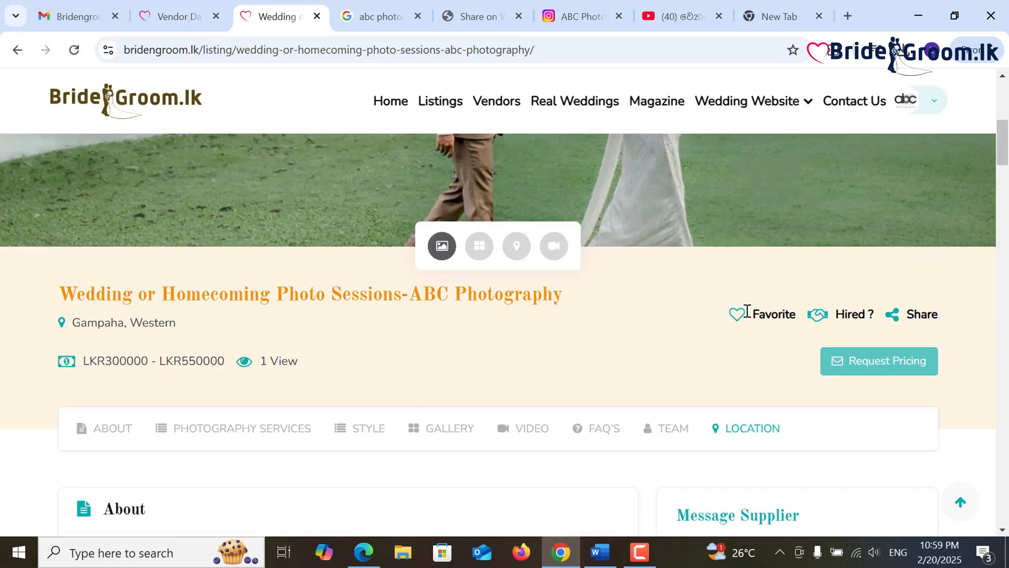